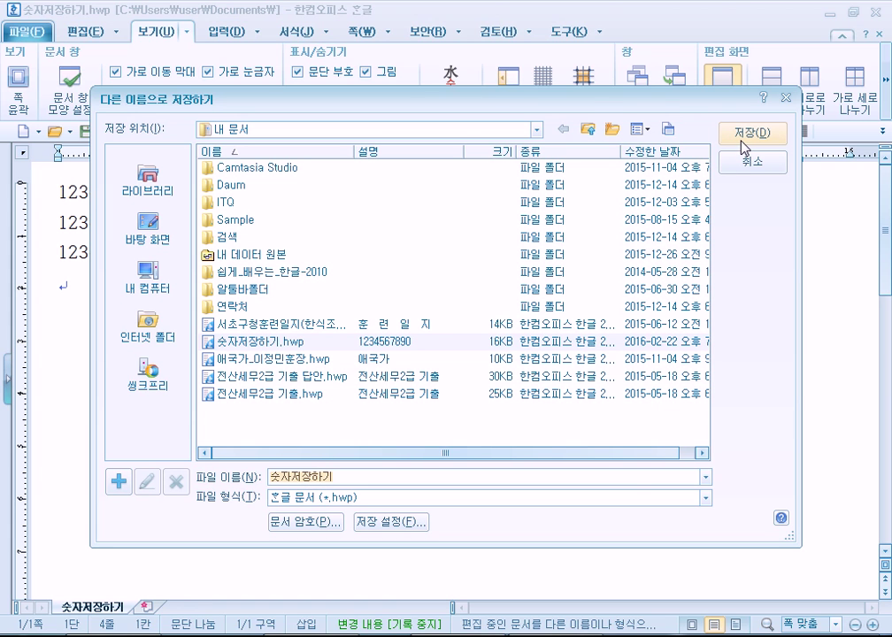
Drop the Save As dialog and use the Save list's PDF option to save 숫자저장하기 as PDF
click(748, 168)
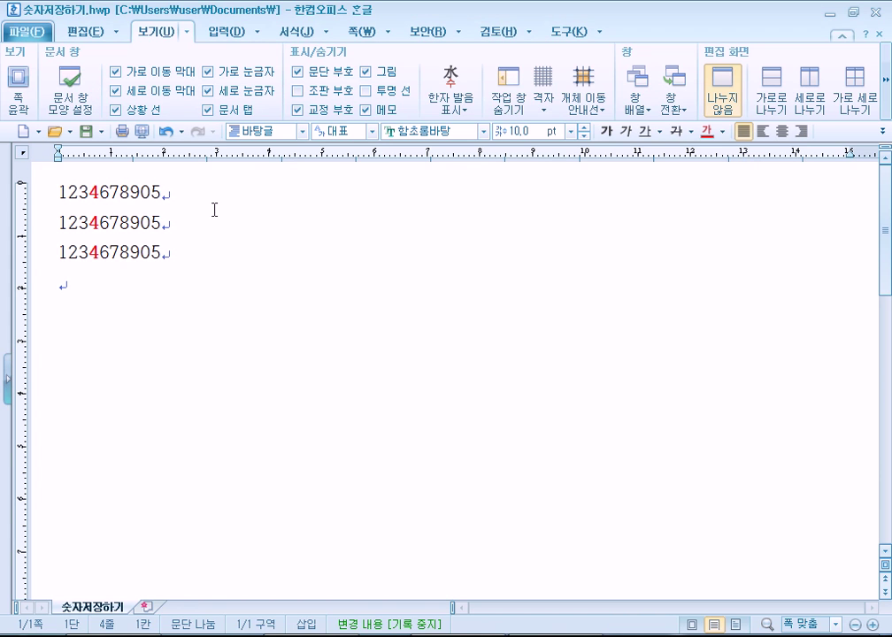
click(102, 132)
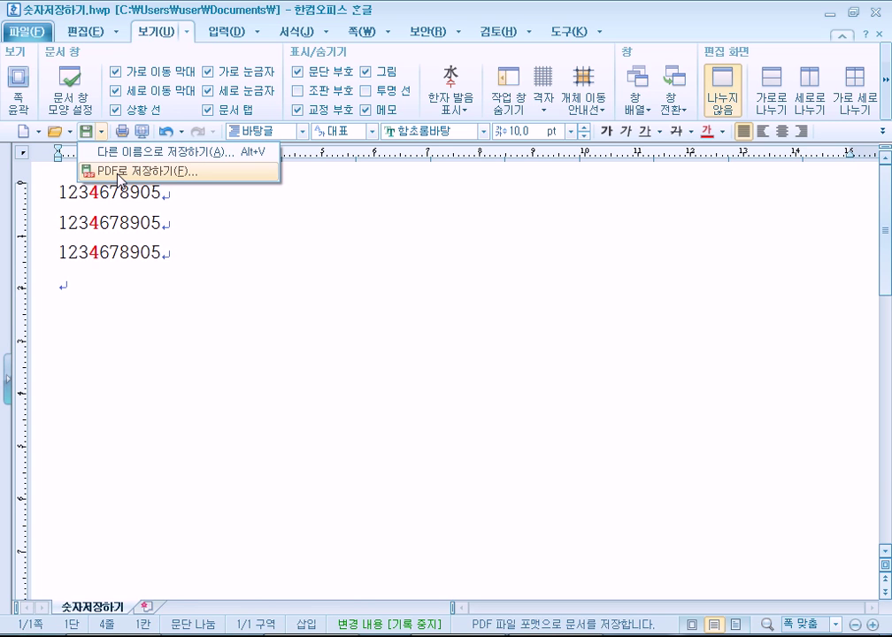
click(111, 305)
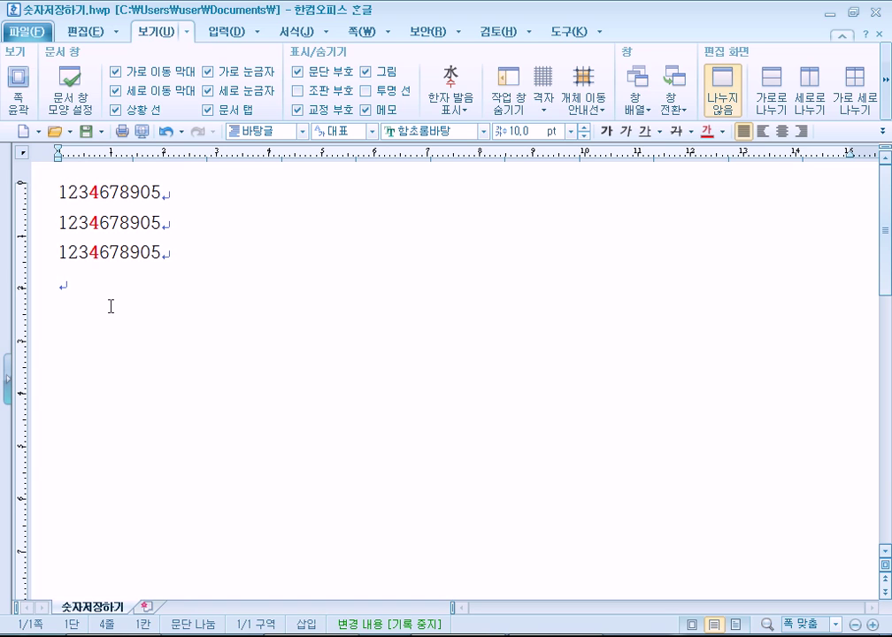
click(102, 131)
click(129, 171)
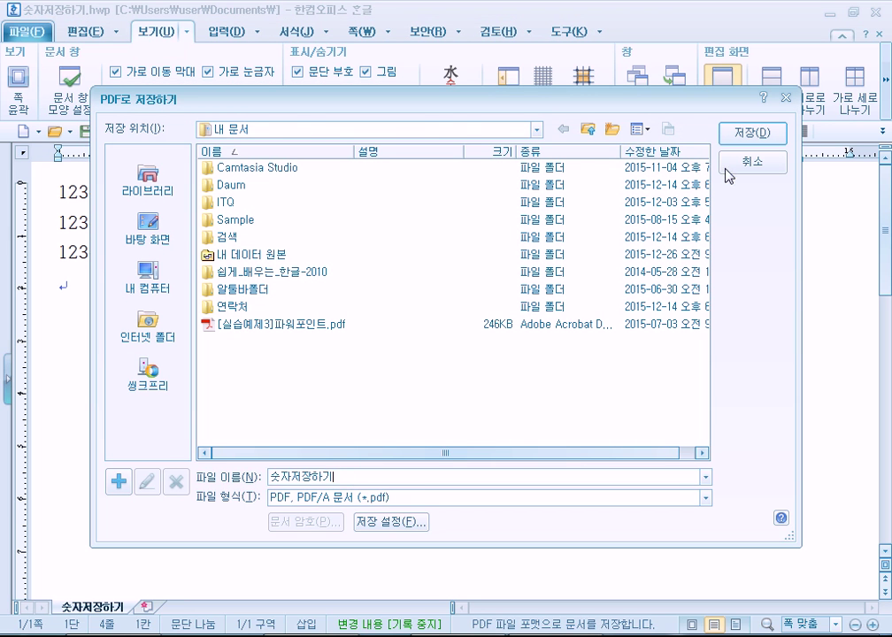
click(750, 132)
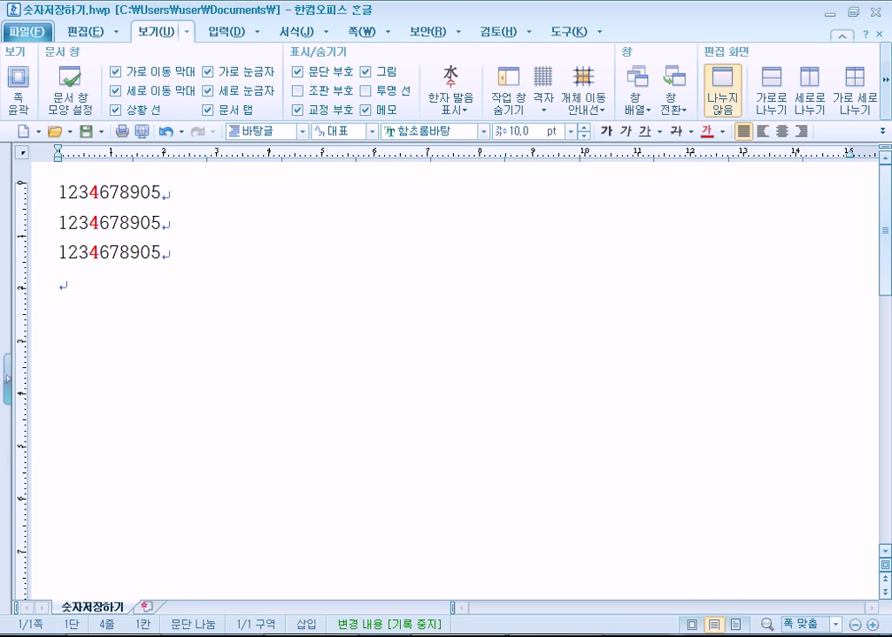
Browse to the Documents library and open 숫자저장하기.pdf in Acrobat Reader
key(super+e)
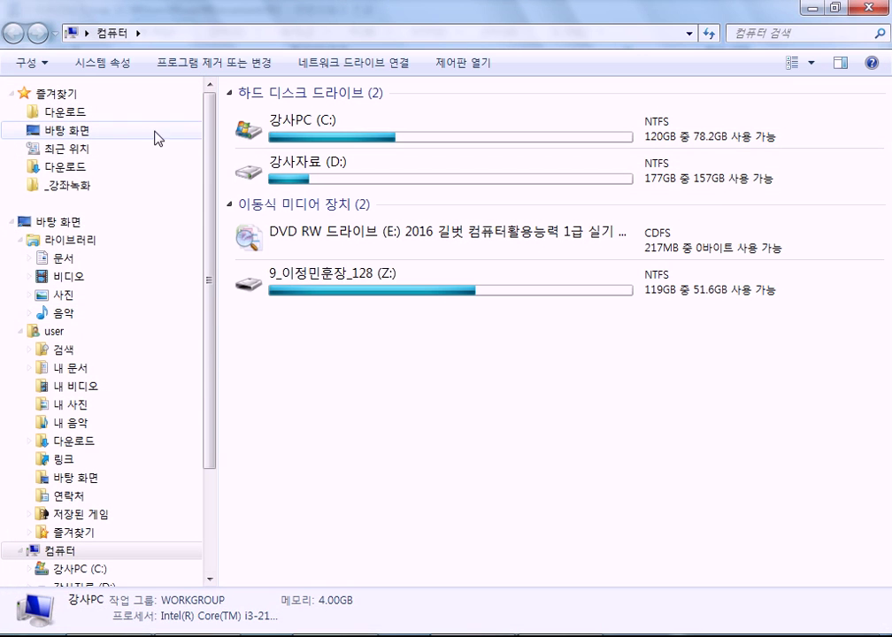
click(124, 261)
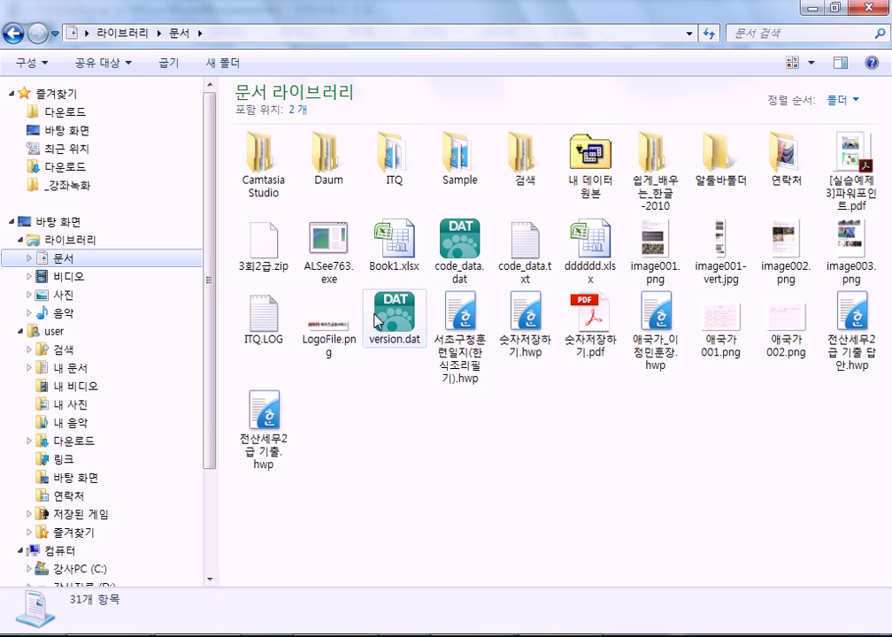
click(591, 337)
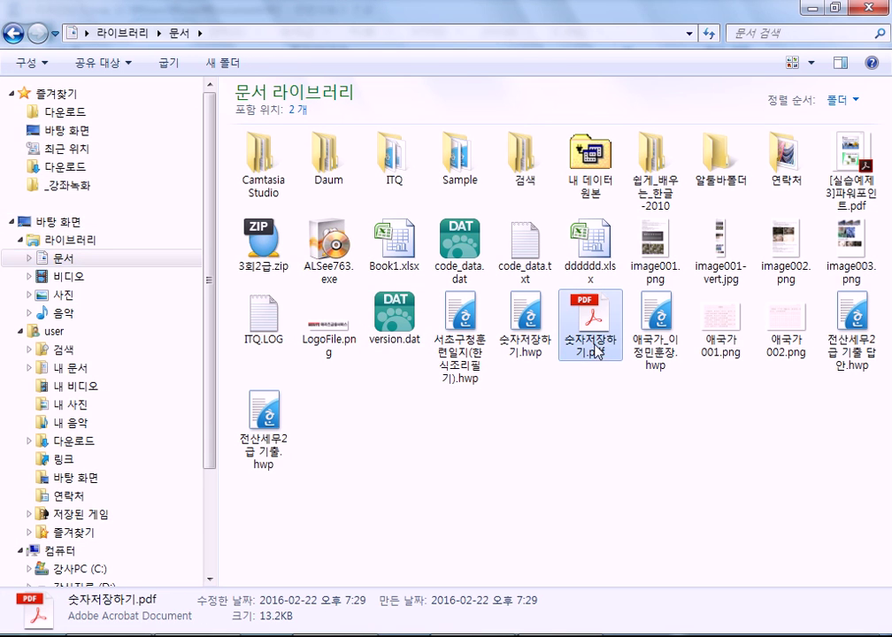
click(529, 355)
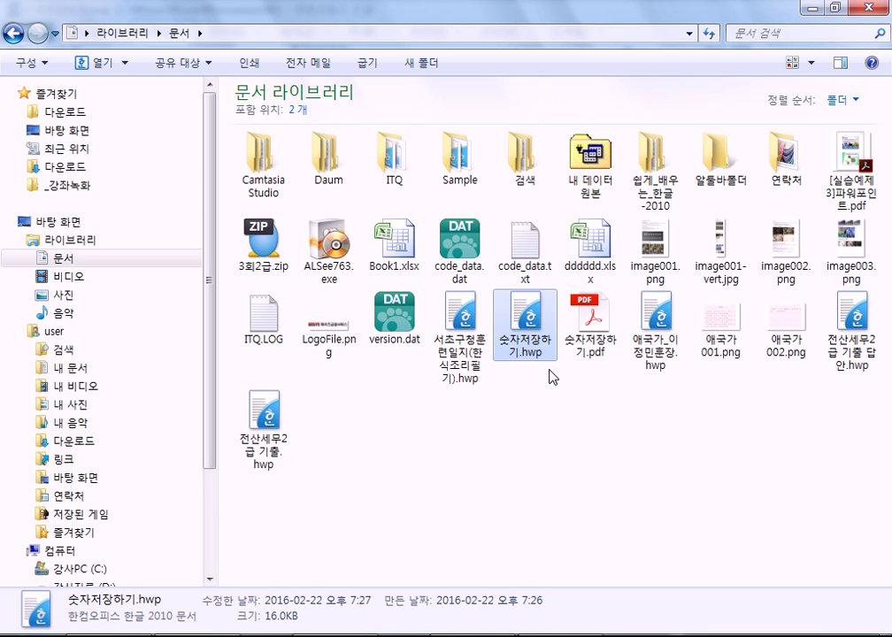
double_click(591, 332)
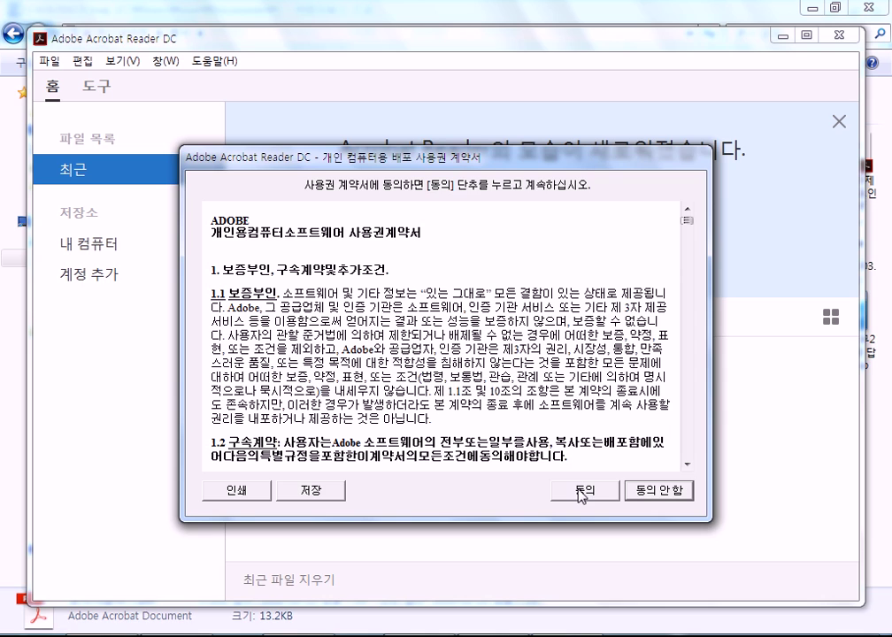
Accept the Acrobat Reader licence and briefly select the three number lines
click(581, 492)
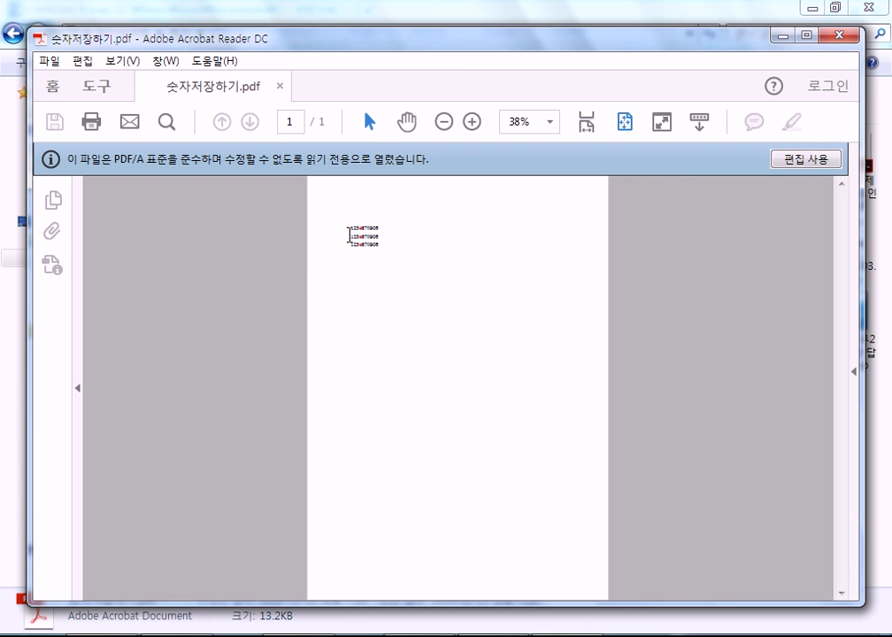
drag(348, 225, 404, 253)
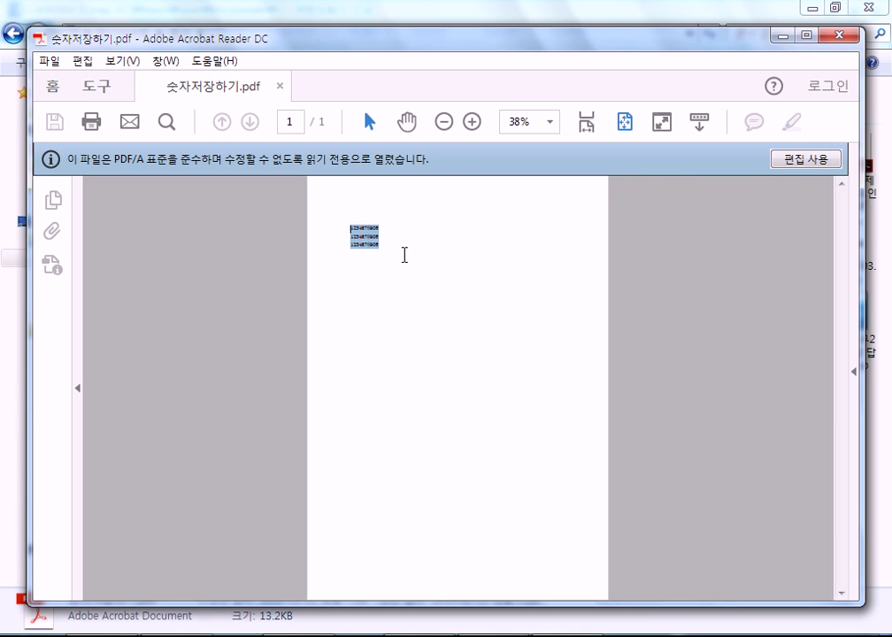
click(386, 244)
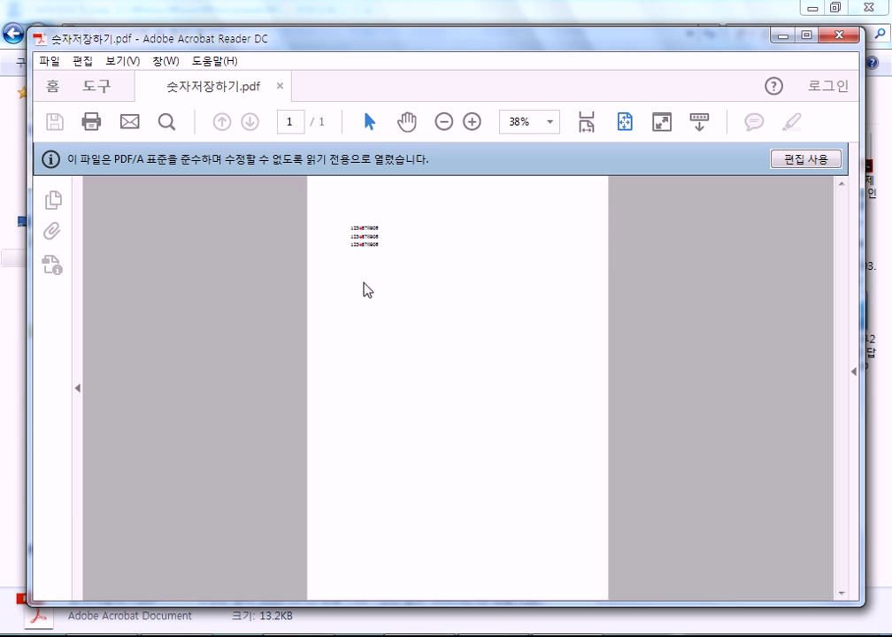
Enlarge the page to fit width, scroll to the number lines, then close the viewer
key(ctrl+2)
scroll(332, 277, up, 4)
scroll(256, 294, up, 2)
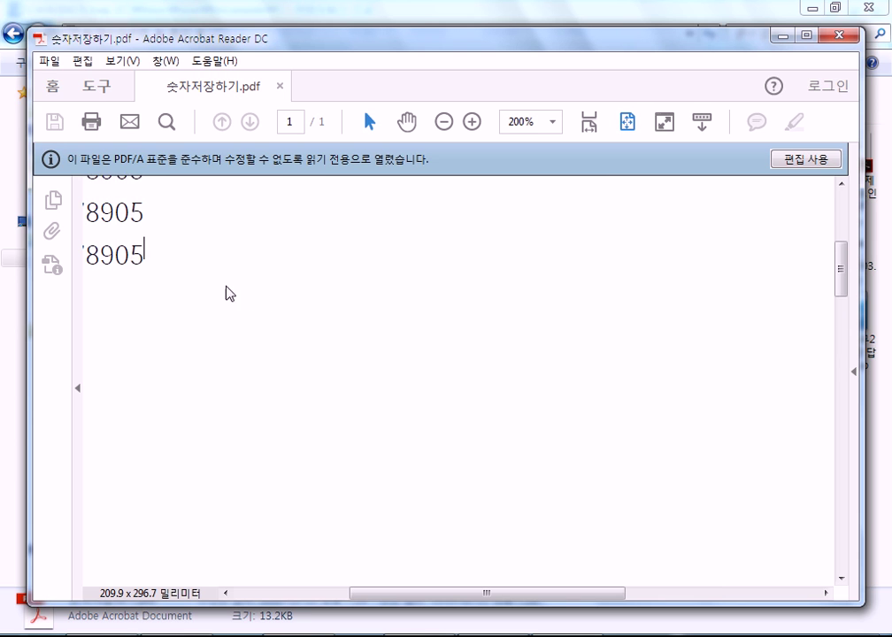
drag(394, 596, 313, 595)
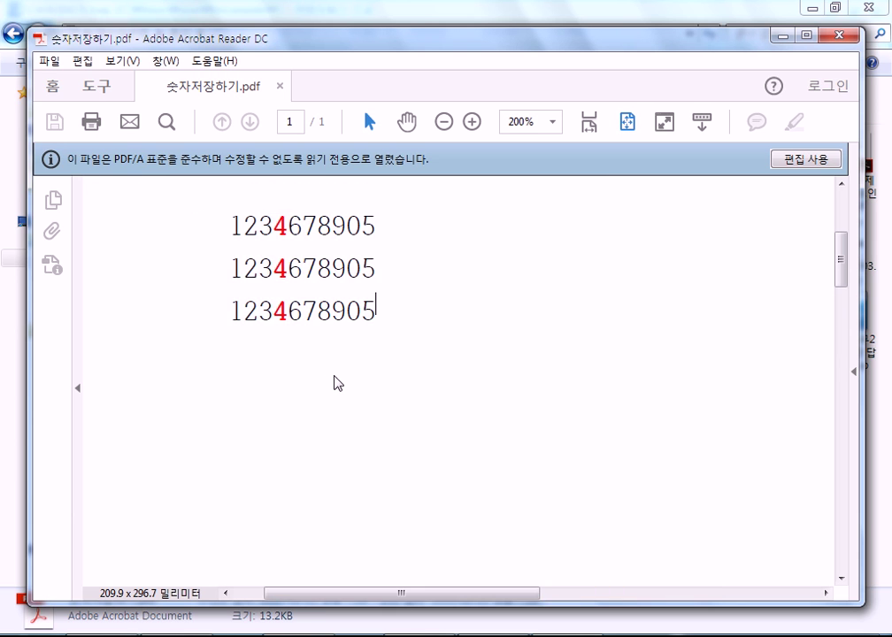
click(833, 36)
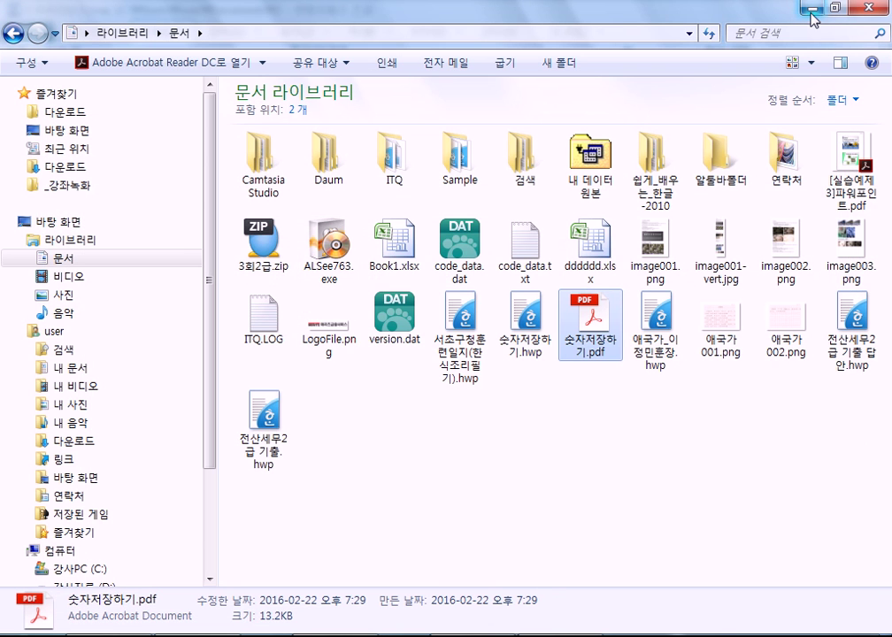
Minimise the Explorer window showing the Documents library
click(812, 11)
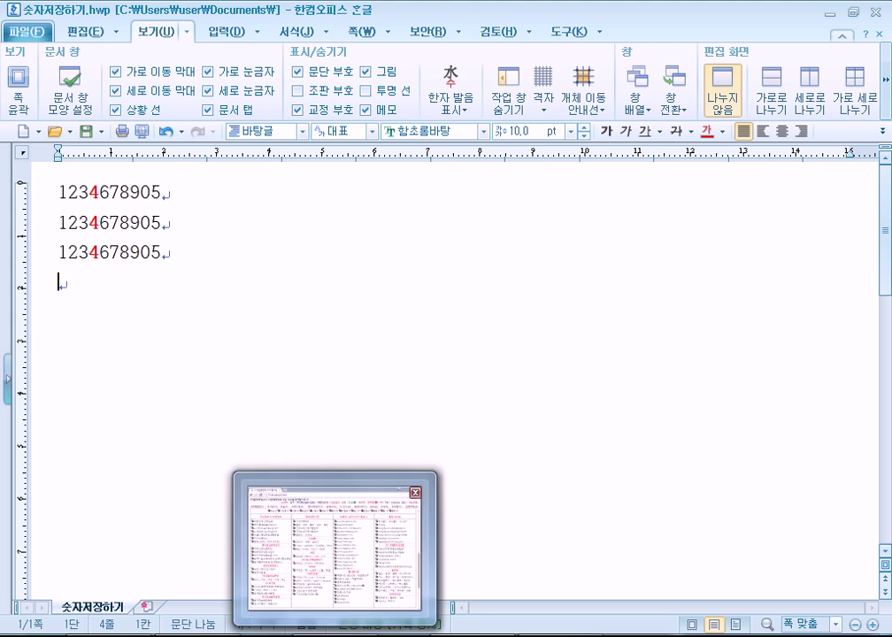
Close 숫자저장하기.hwp, then exit Hangul along with its remaining blank document
mouse_move(198, 636)
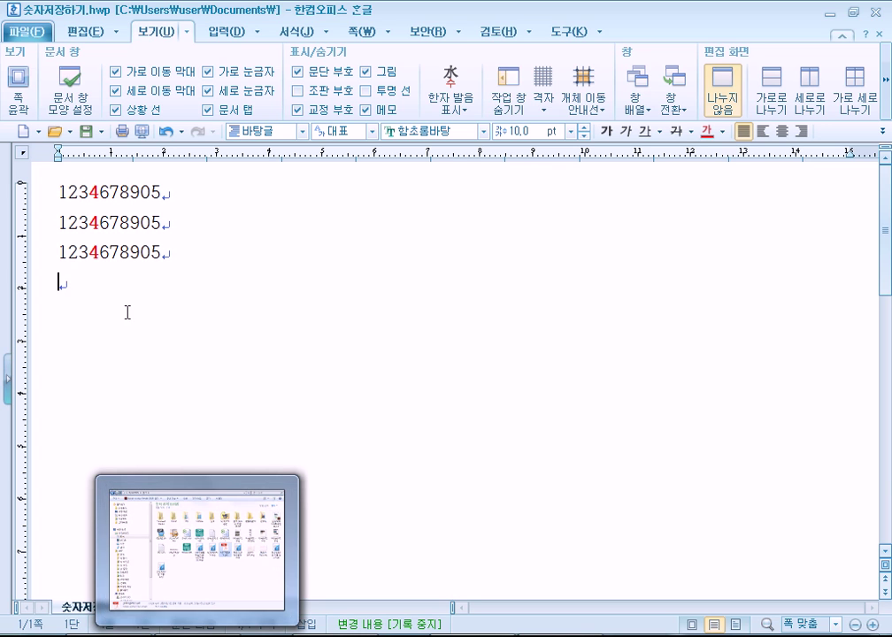
click(879, 35)
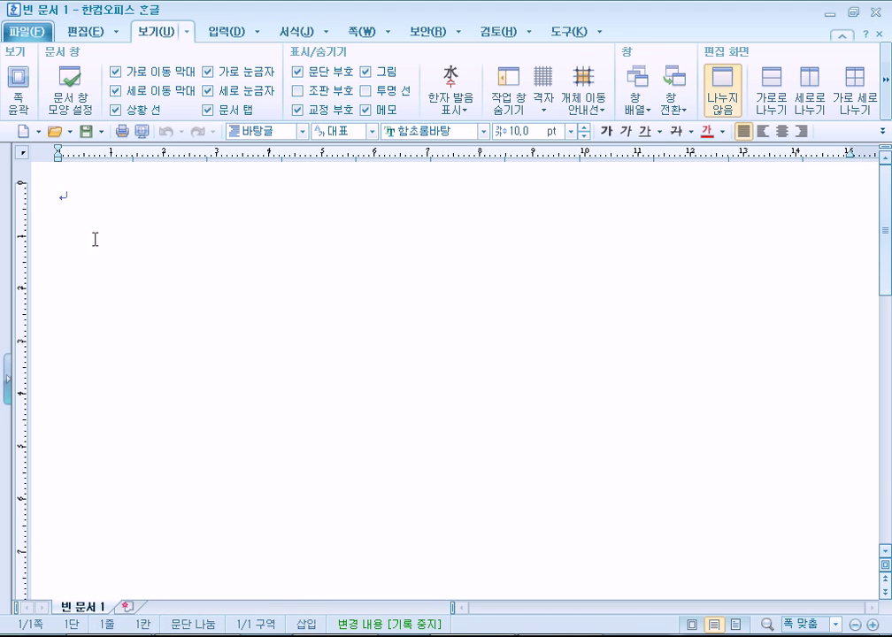
click(880, 17)
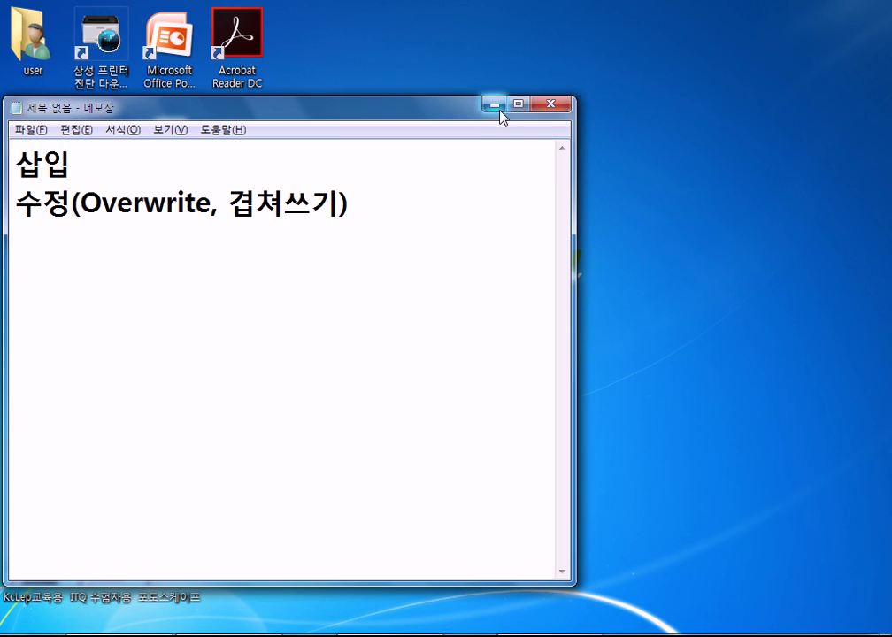
Minimise Notepad and launch Hangul 2010 from its desktop shortcut
click(493, 106)
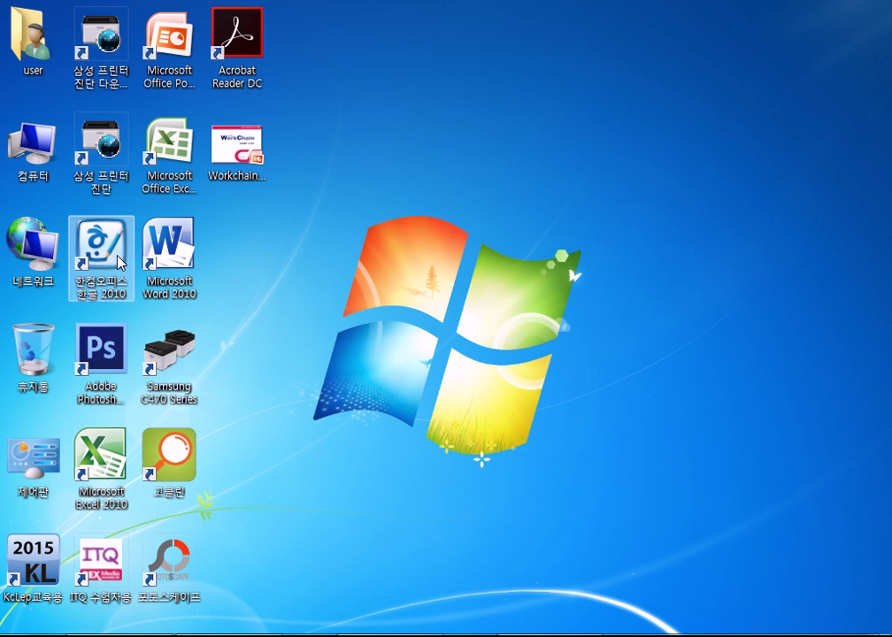
double_click(120, 261)
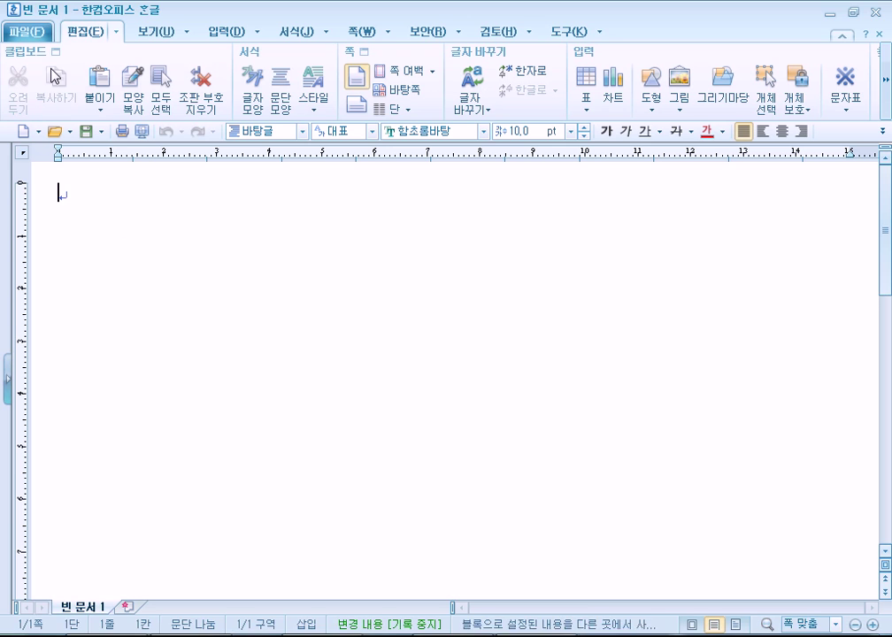
Reopen 숫자저장하기.hwp through the Open dialog, then close Hangul
click(29, 32)
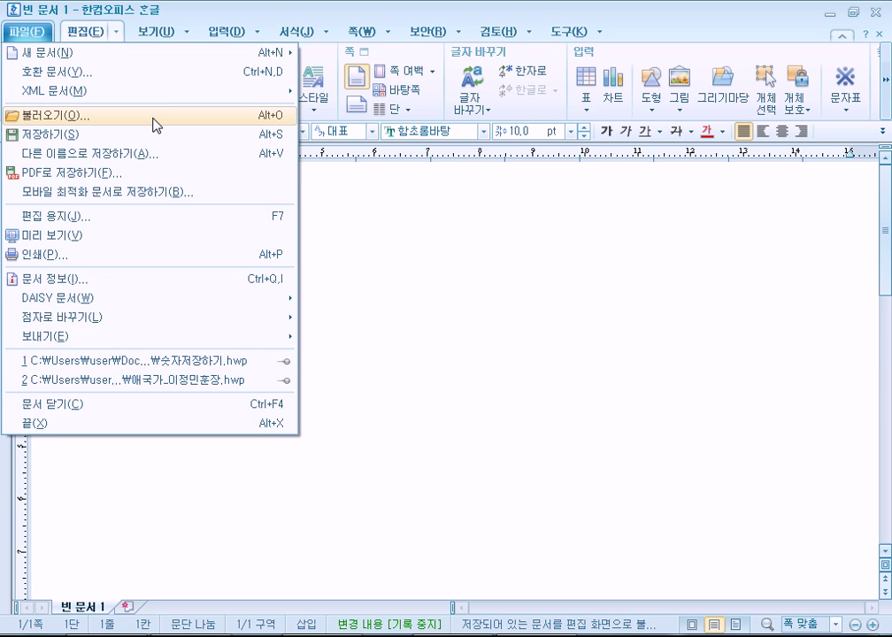
key(Escape)
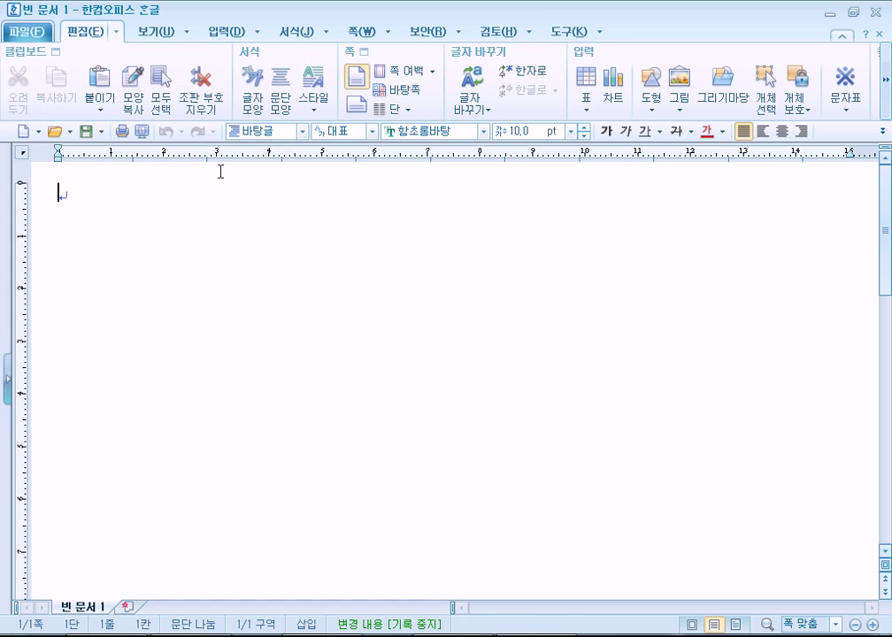
click(56, 133)
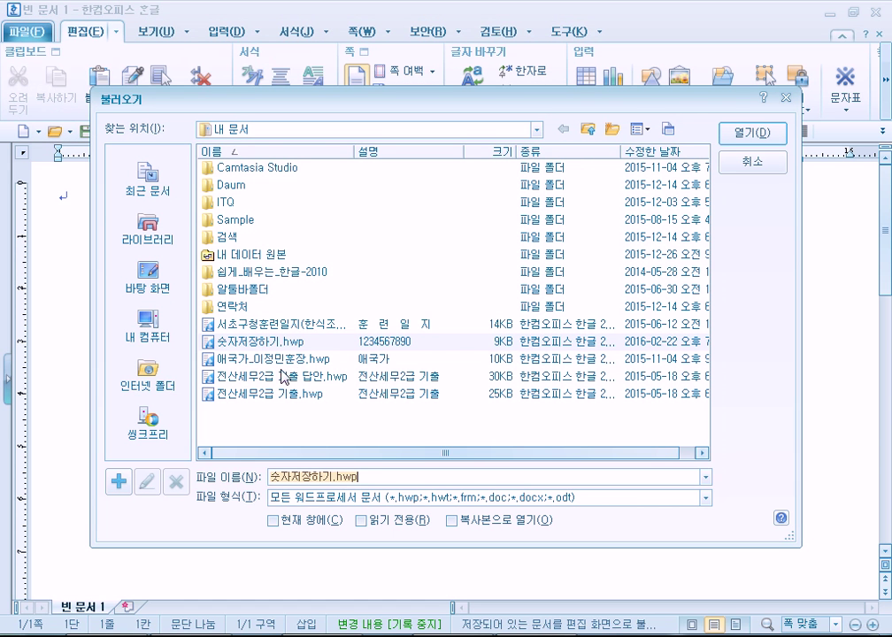
click(240, 341)
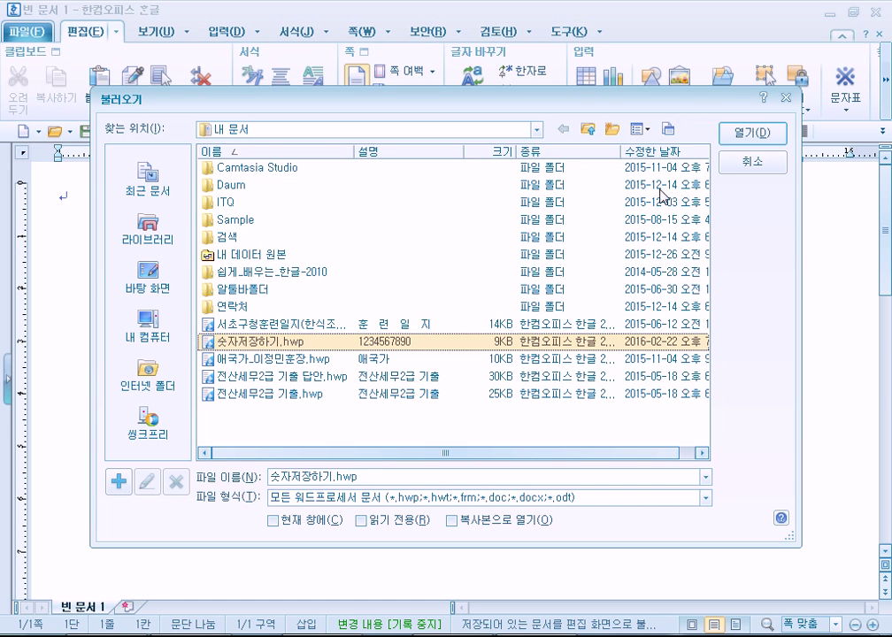
click(738, 134)
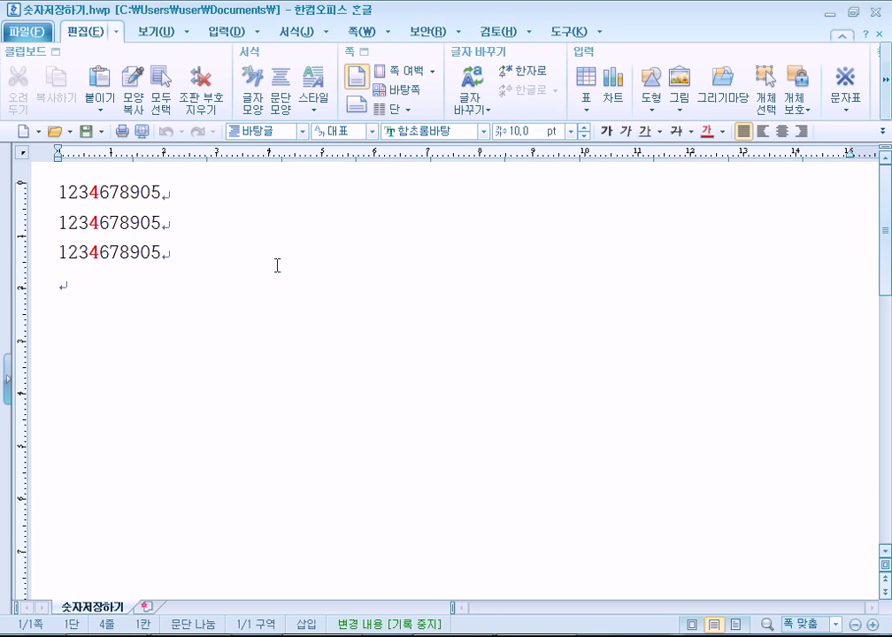
click(878, 11)
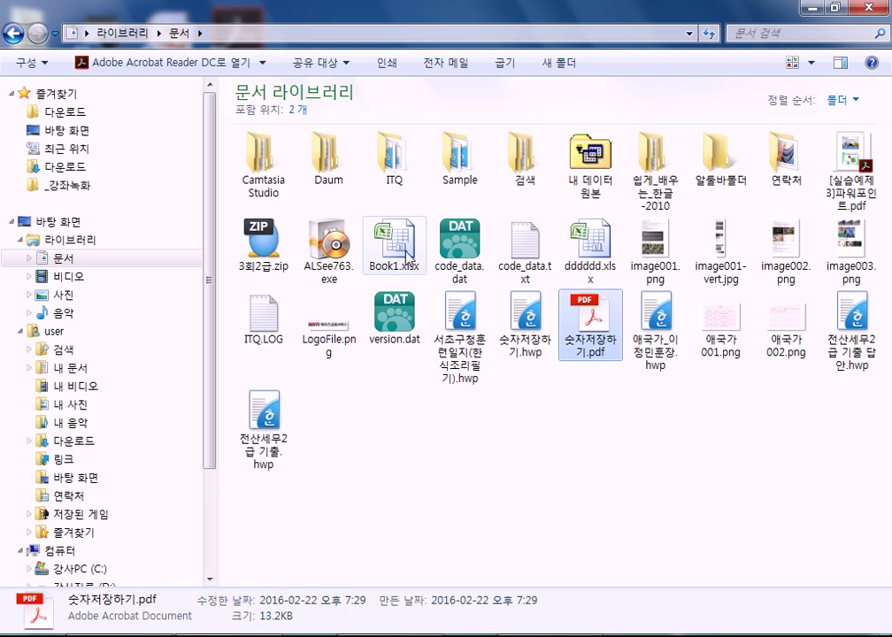
Open 숫자저장하기.hwp from the Documents library file list in Hangul
click(523, 328)
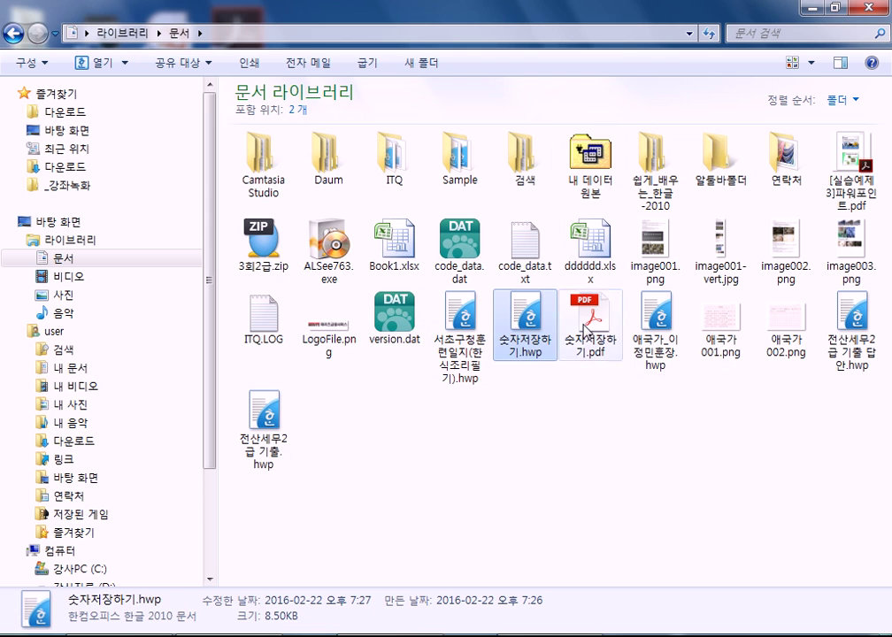
click(465, 378)
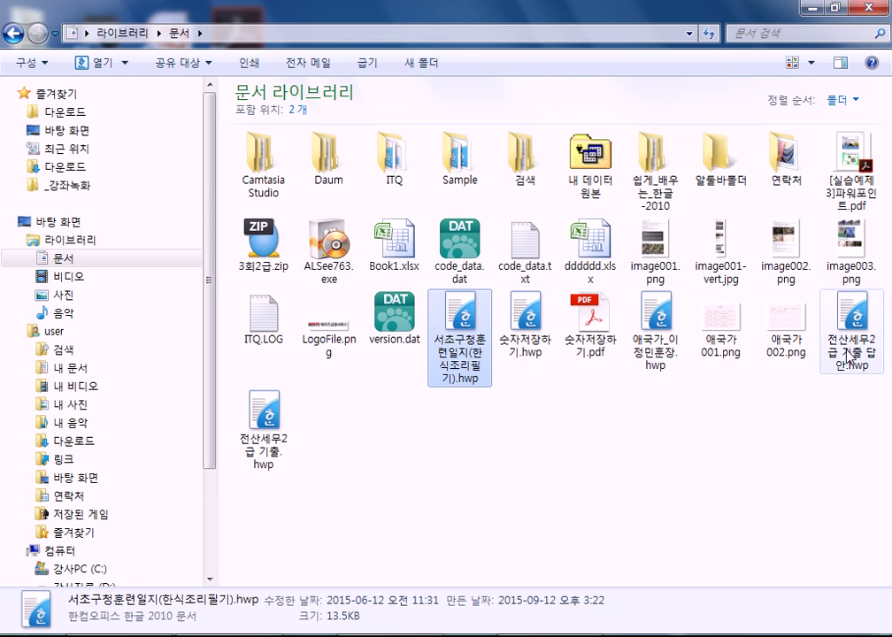
click(874, 368)
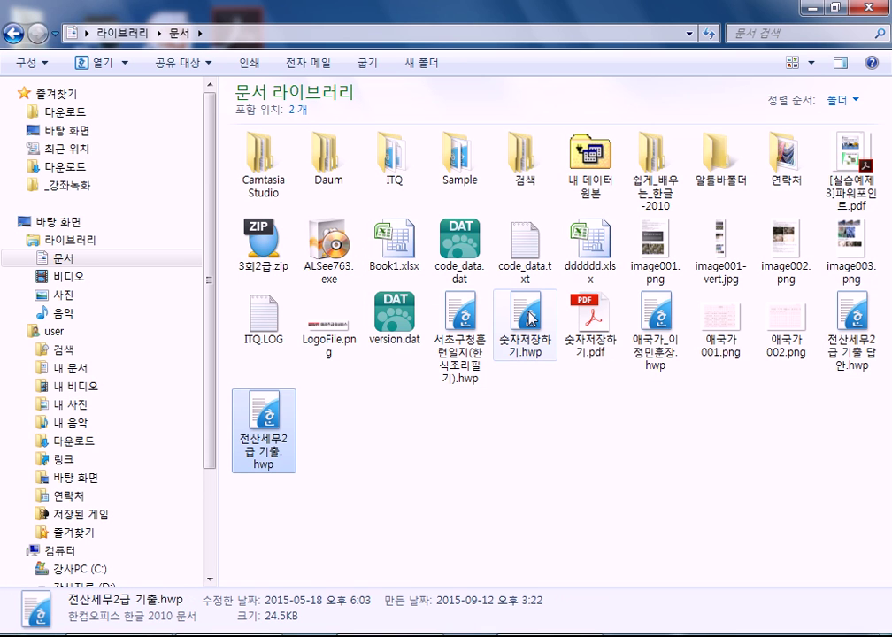
double_click(528, 316)
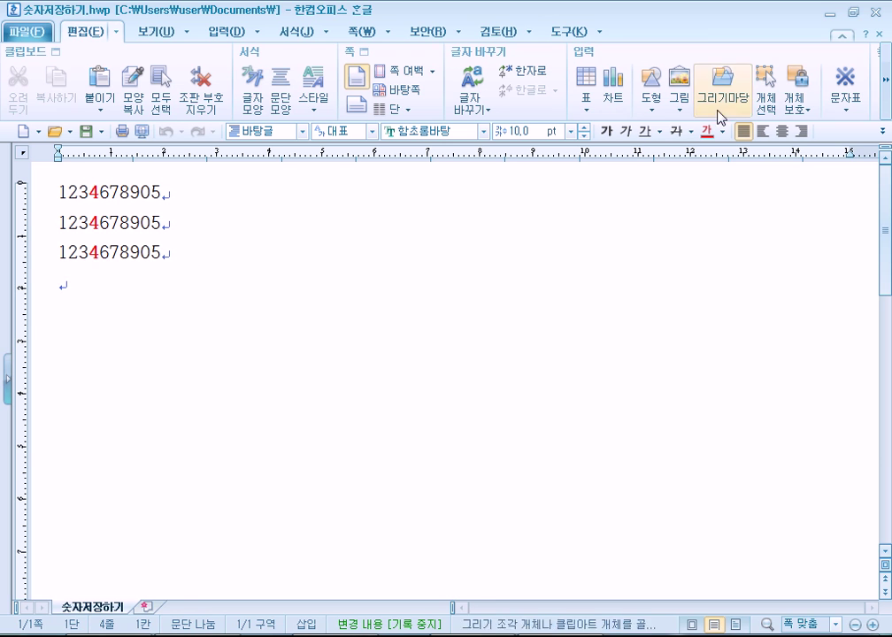
click(49, 631)
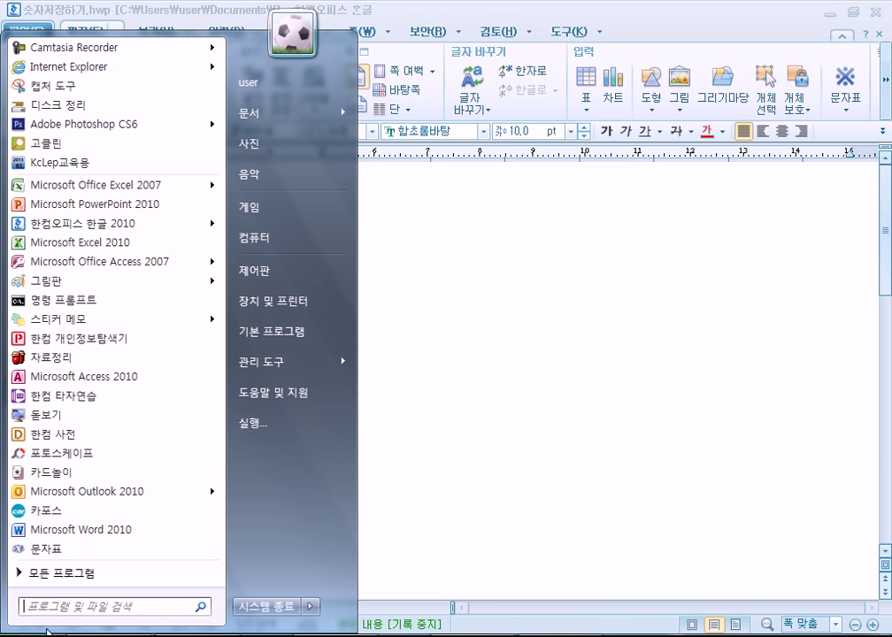
click(79, 574)
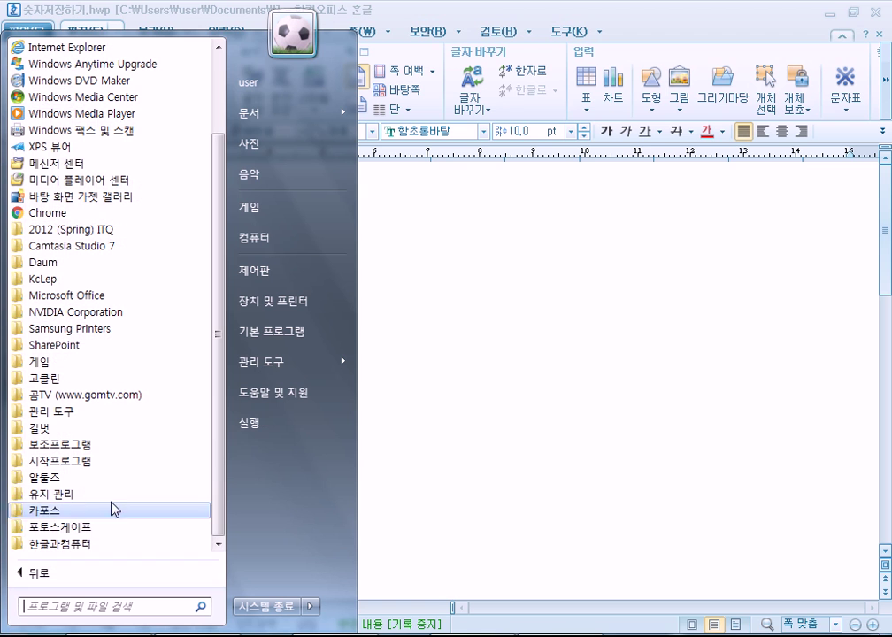
click(131, 545)
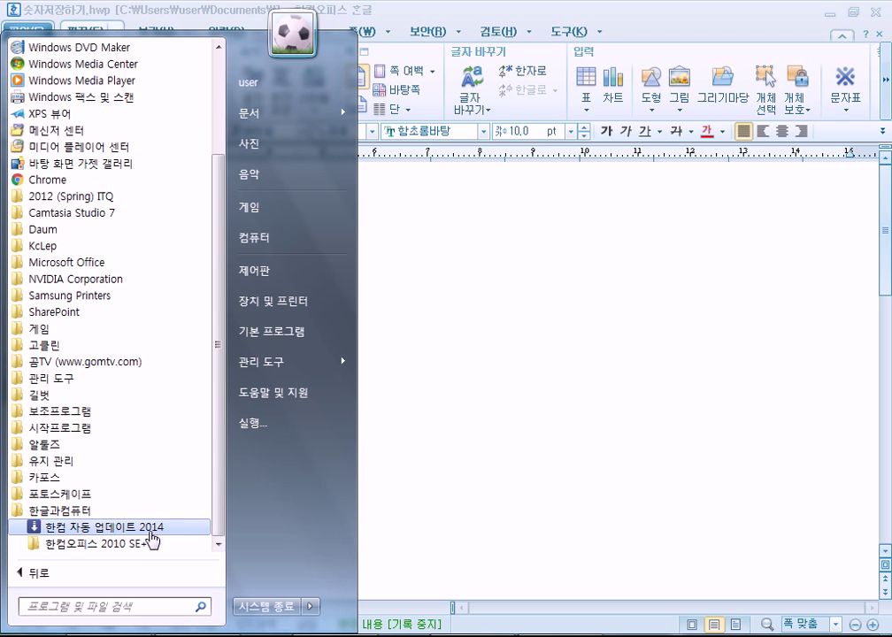
click(150, 543)
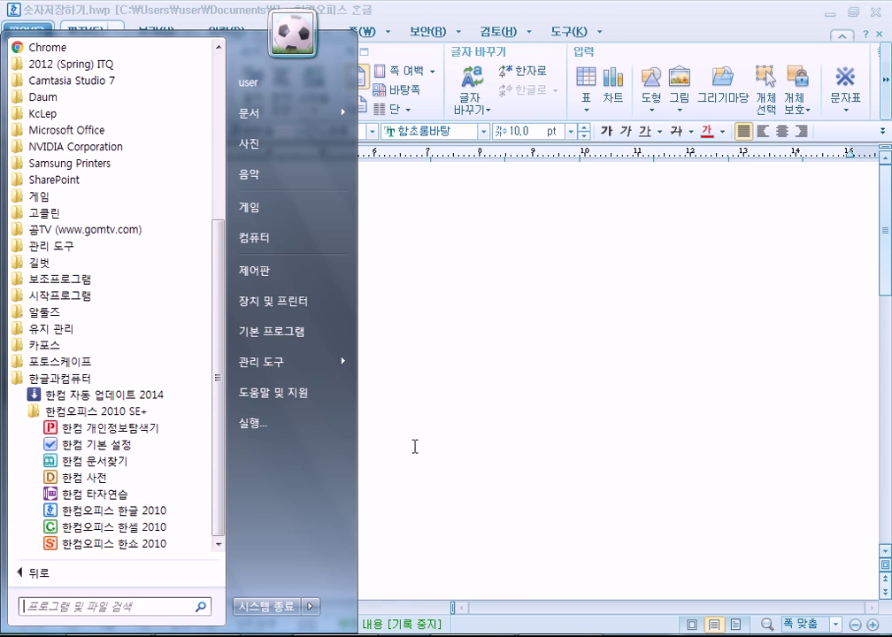
click(476, 449)
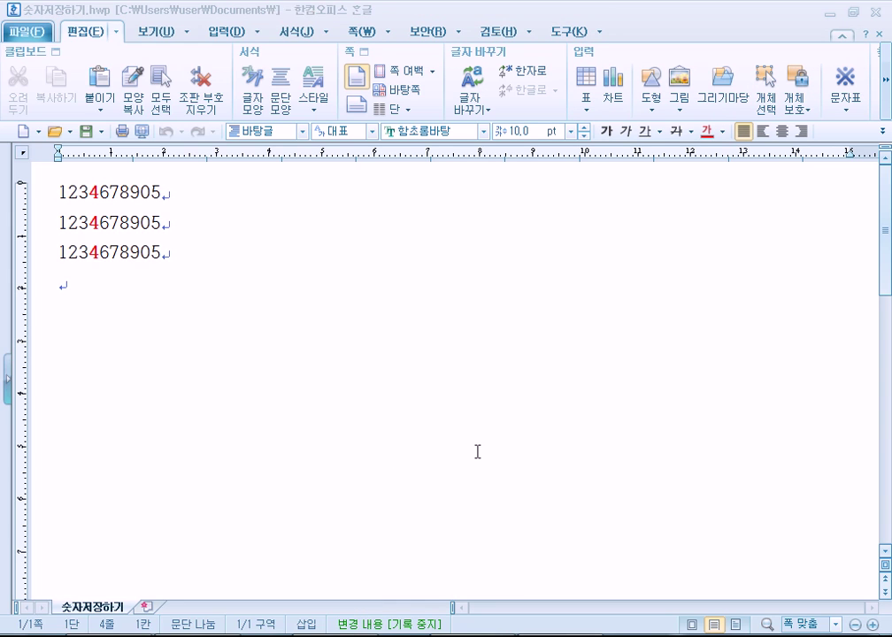
Minimise Hangul, close the Documents library window, and launch Hangul from the desktop shortcut
click(829, 16)
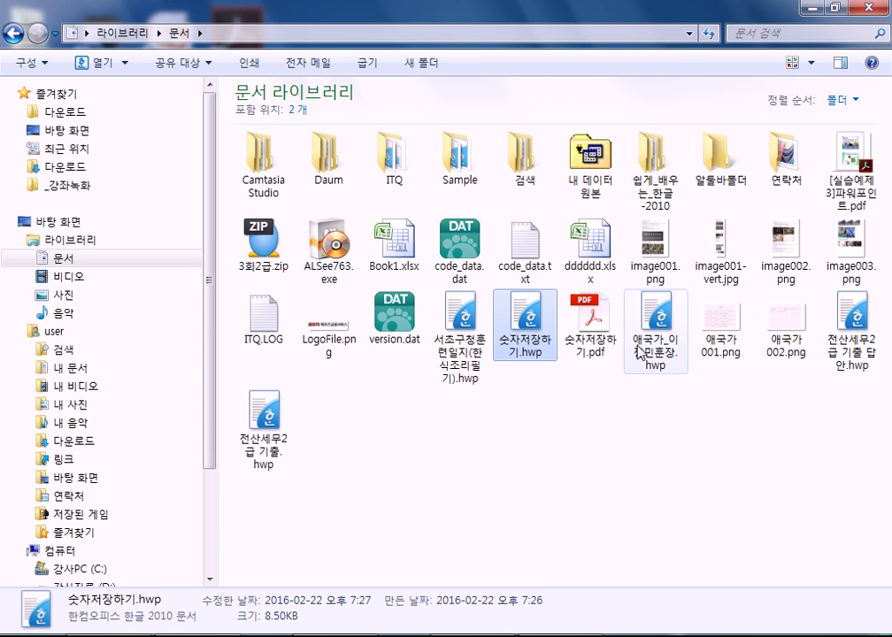
click(822, 16)
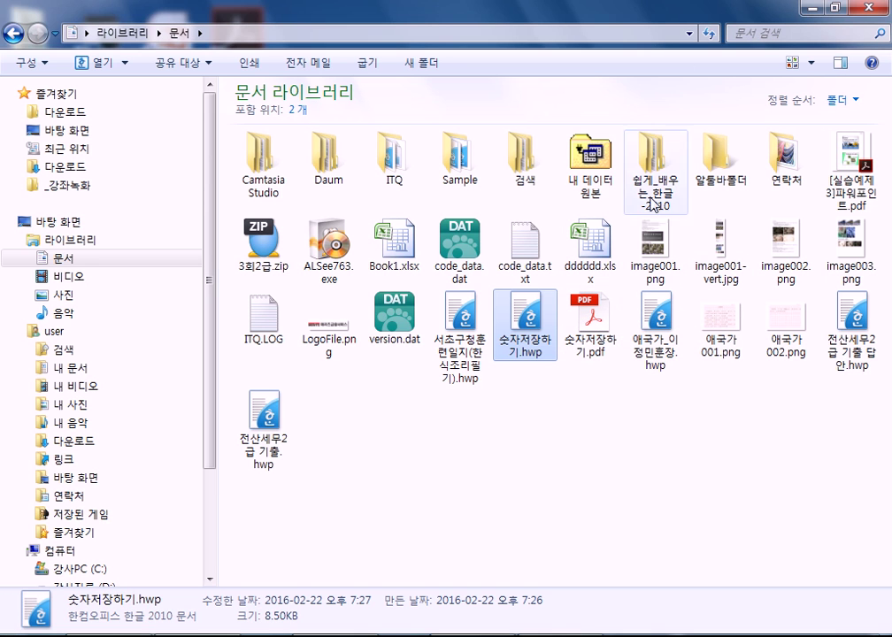
mouse_move(532, 358)
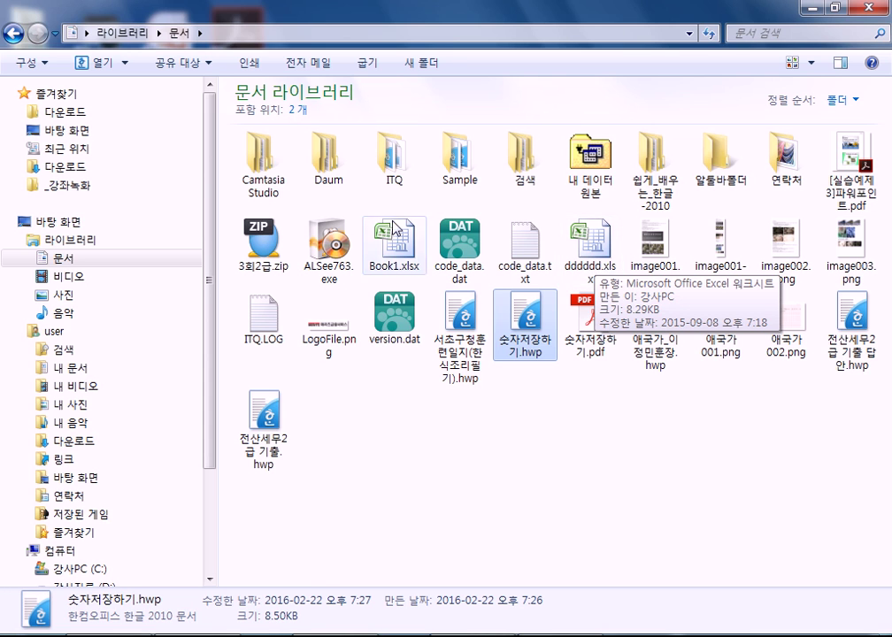
click(860, 8)
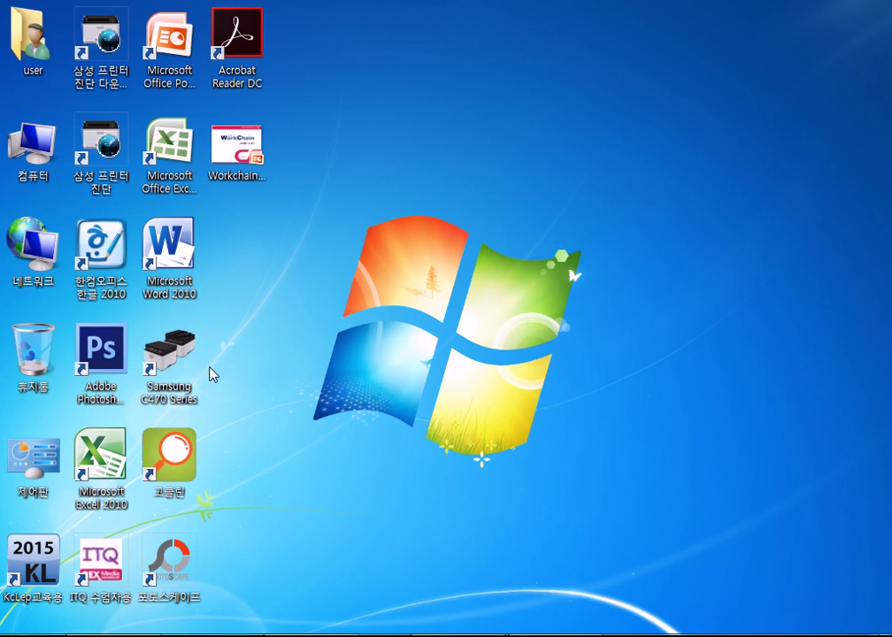
double_click(114, 264)
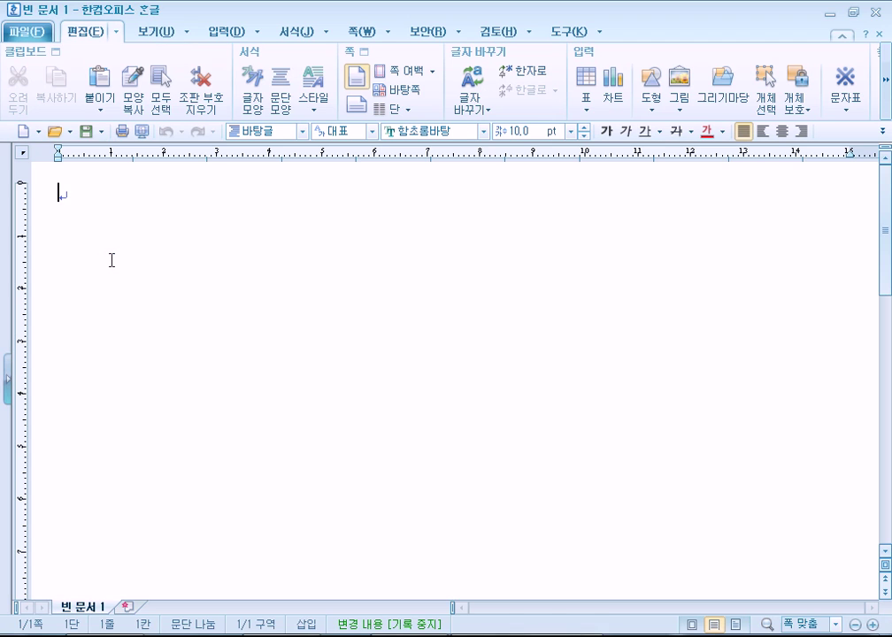
Open 숫자저장하기.hwp via Alt+O, then close the document with Ctrl+F4
key(alt+o)
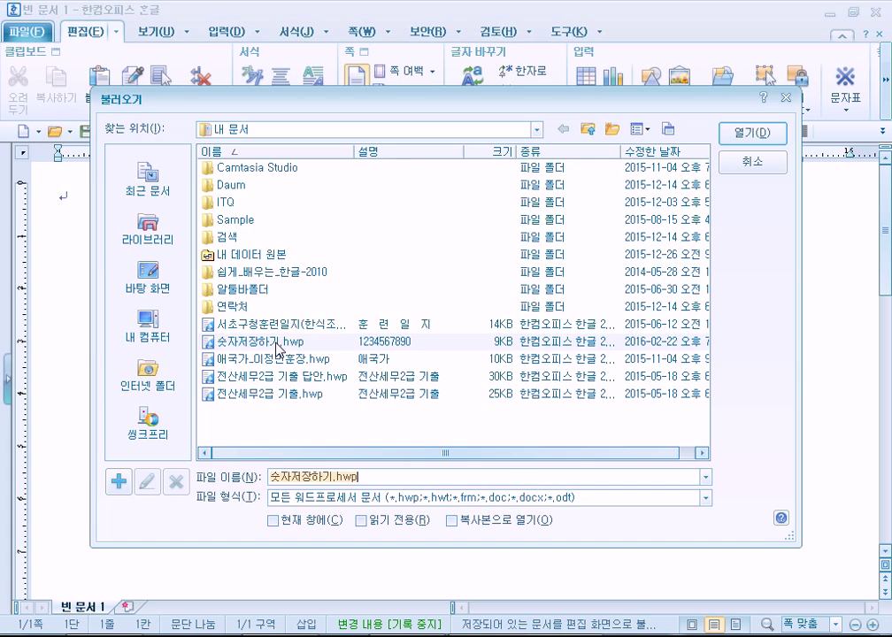
double_click(221, 277)
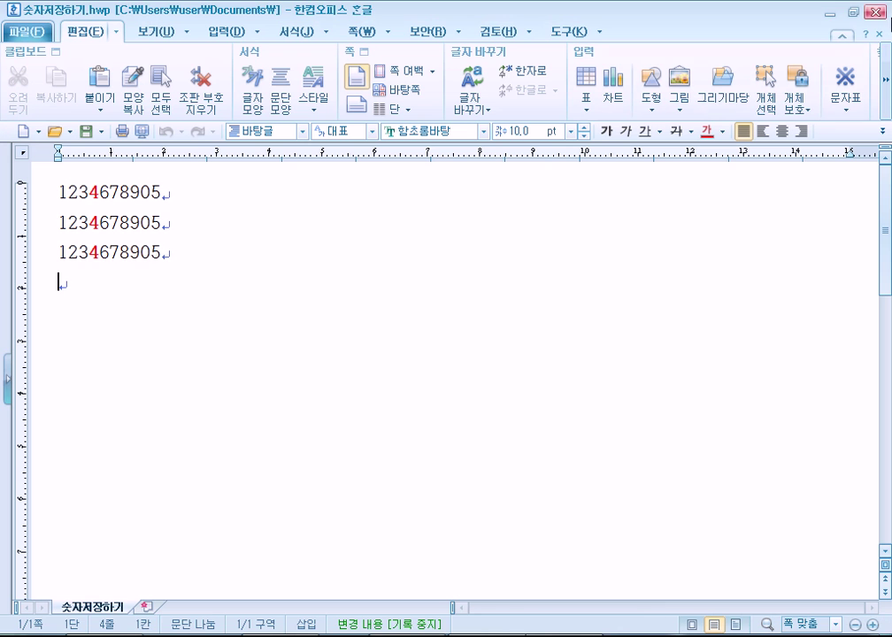
key(ctrl+F4)
Quit Hangul, browse the Documents library in Explorer, then relaunch Hangul 2010 with a blank document
key(alt+F4)
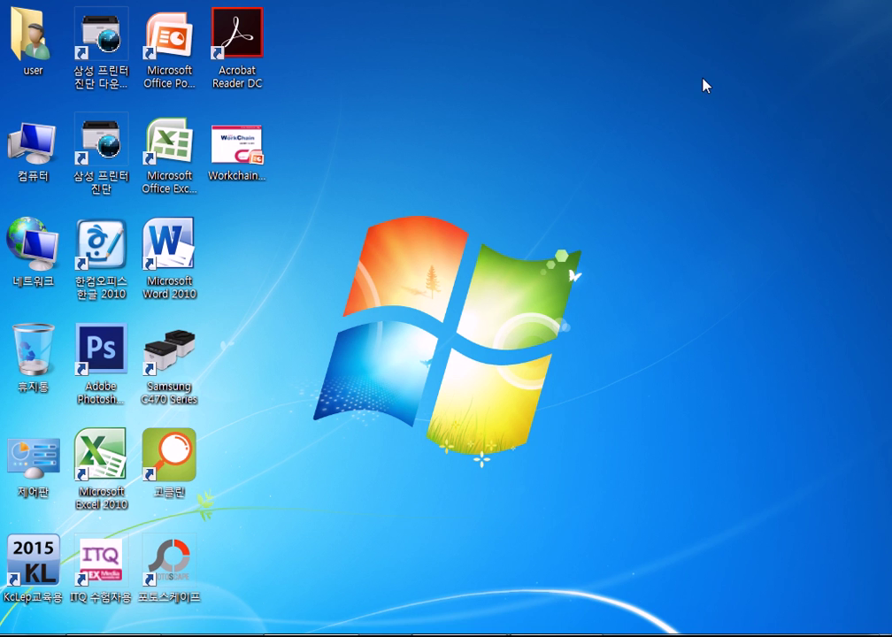
key(super+e)
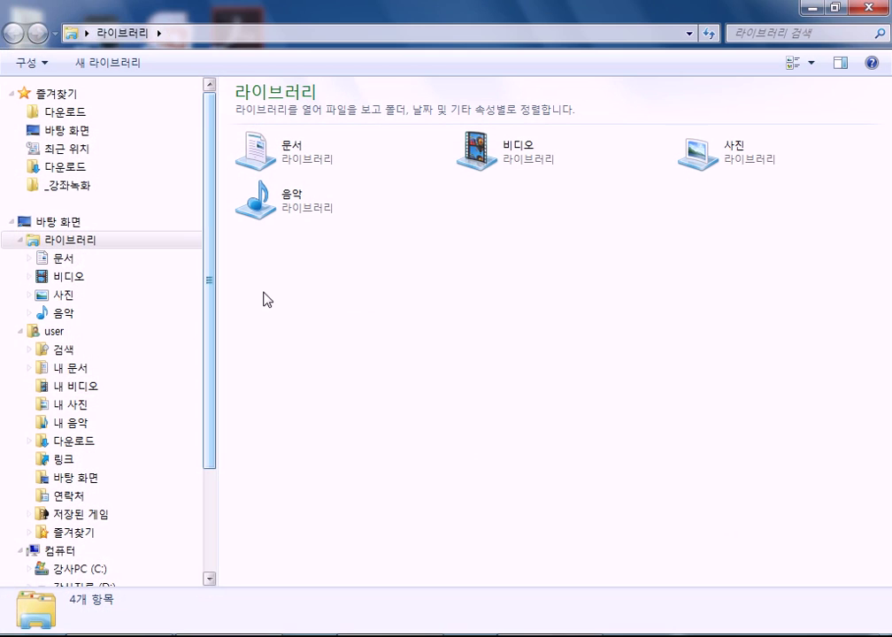
click(86, 259)
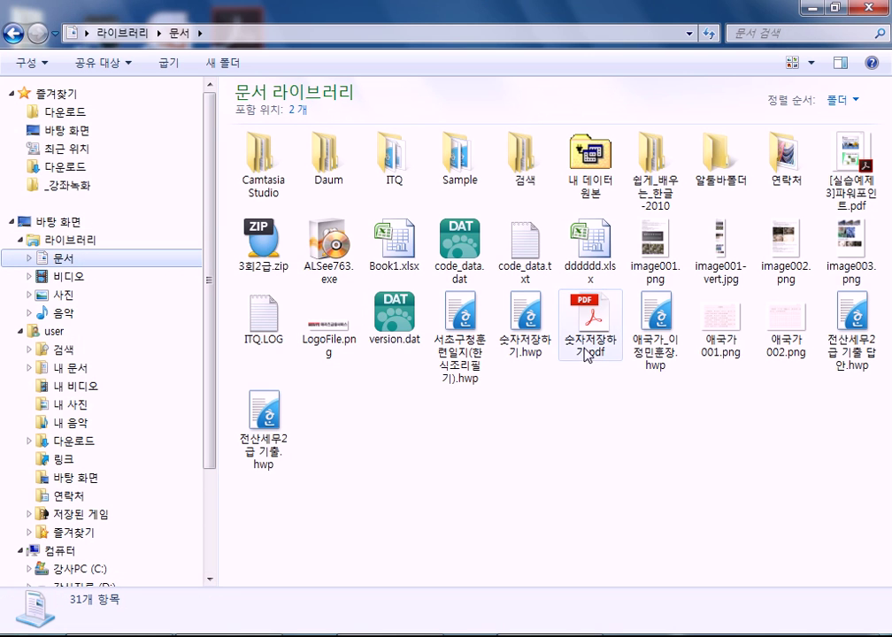
mouse_move(547, 340)
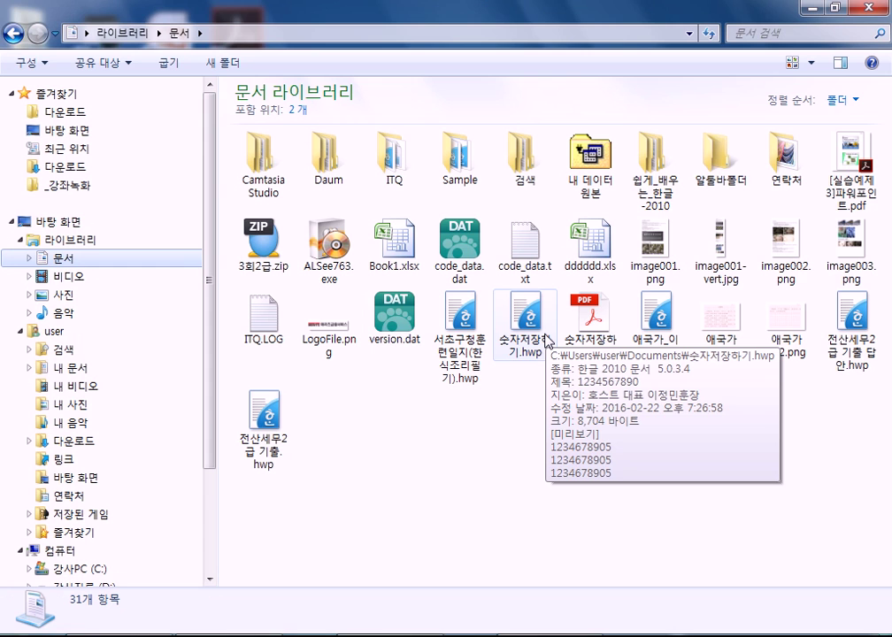
key(alt+F4)
double_click(99, 221)
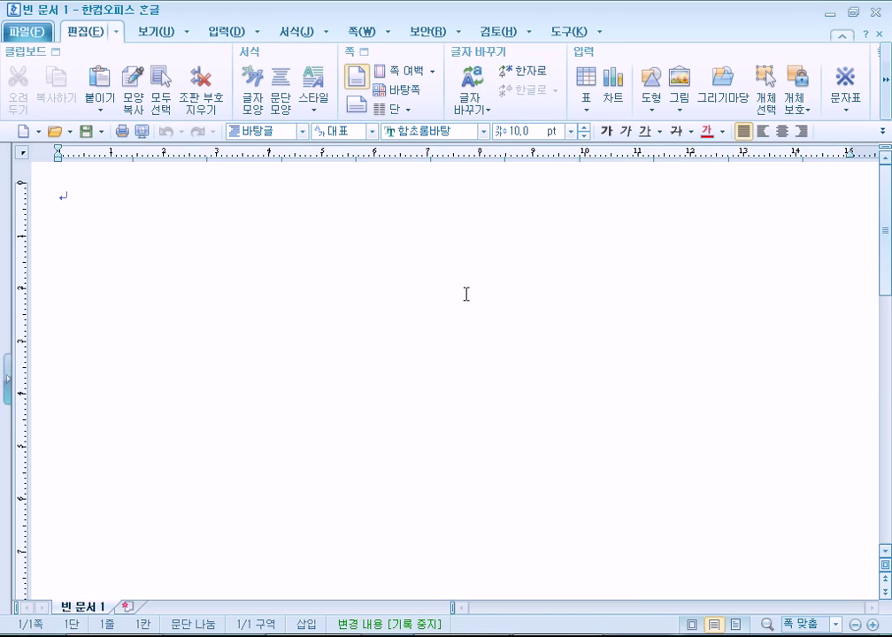
click(55, 131)
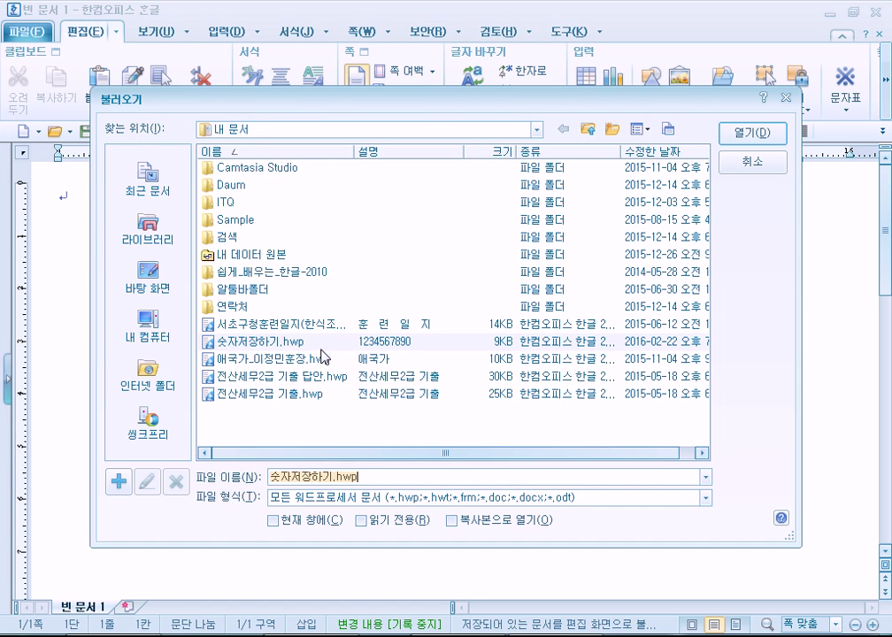
double_click(252, 341)
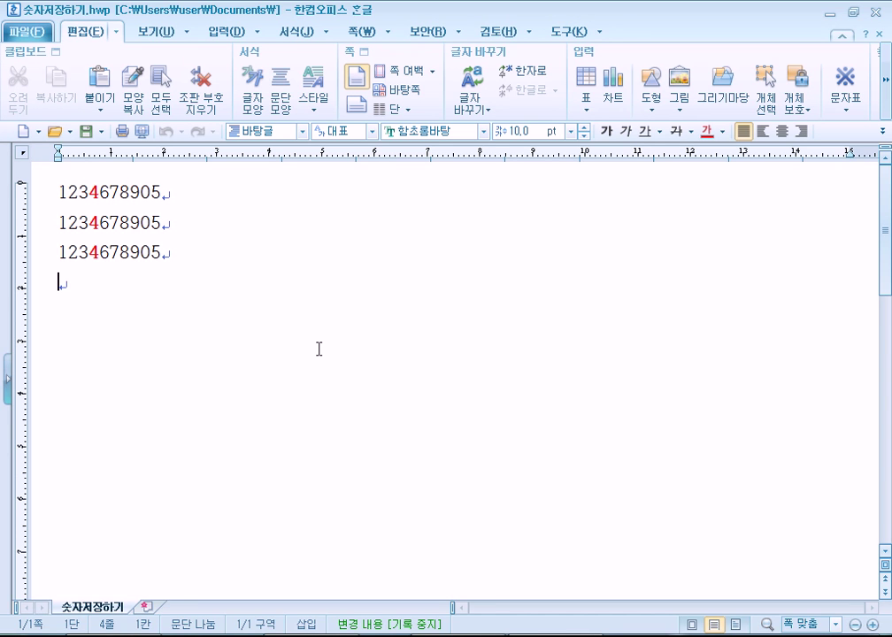
drag(59, 192, 156, 258)
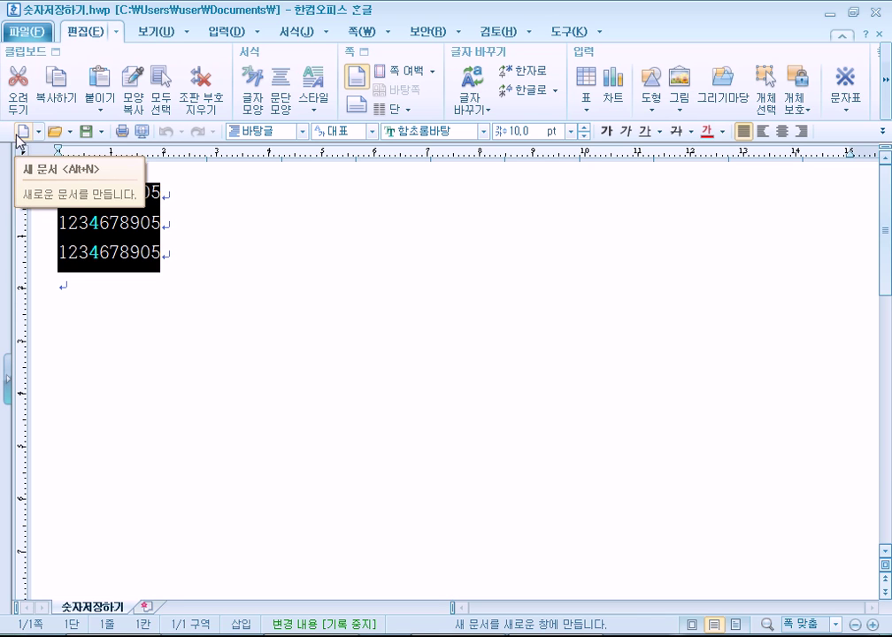
Start a new document headed '한자와 특수 문자(기호) 입력하기'
click(24, 141)
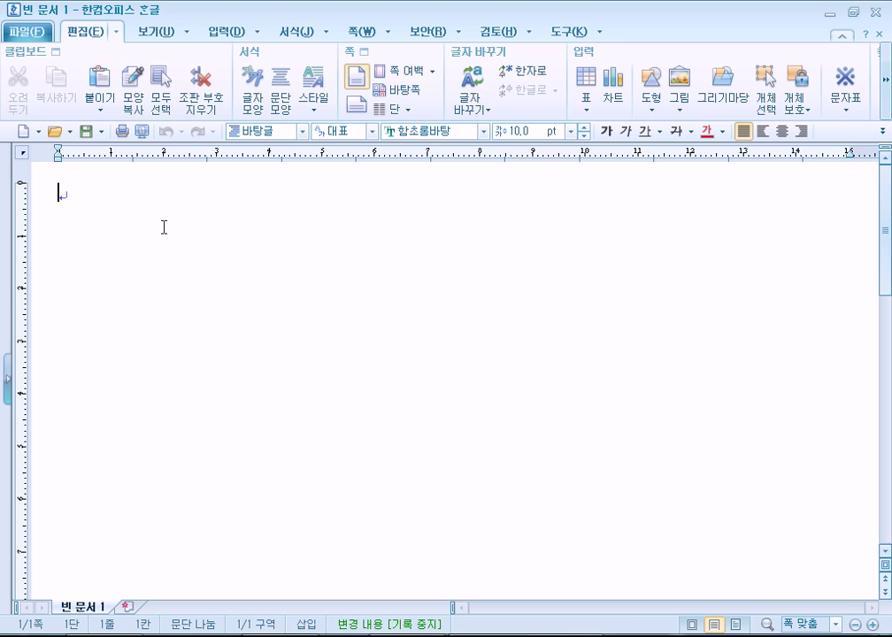
text(한)
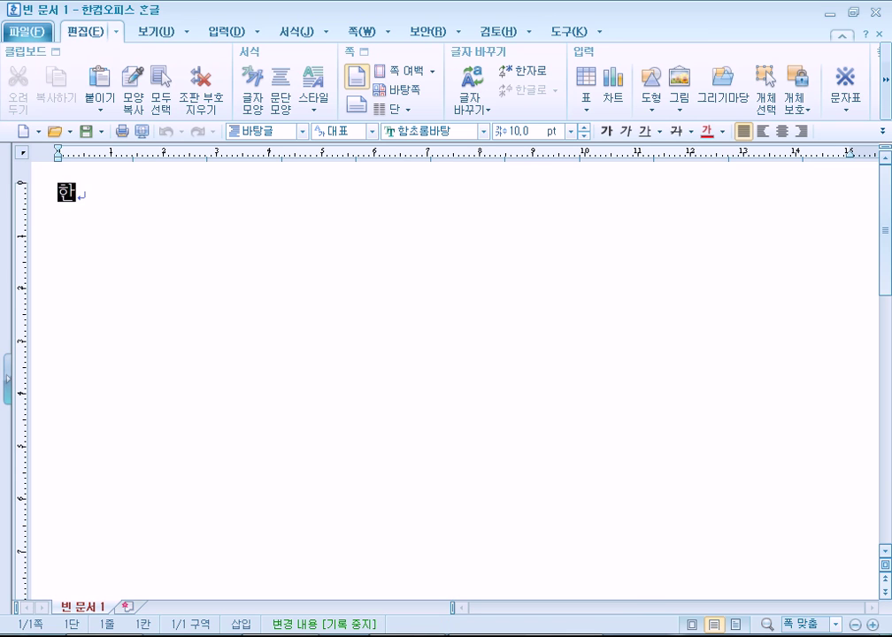
text(자와 특수)
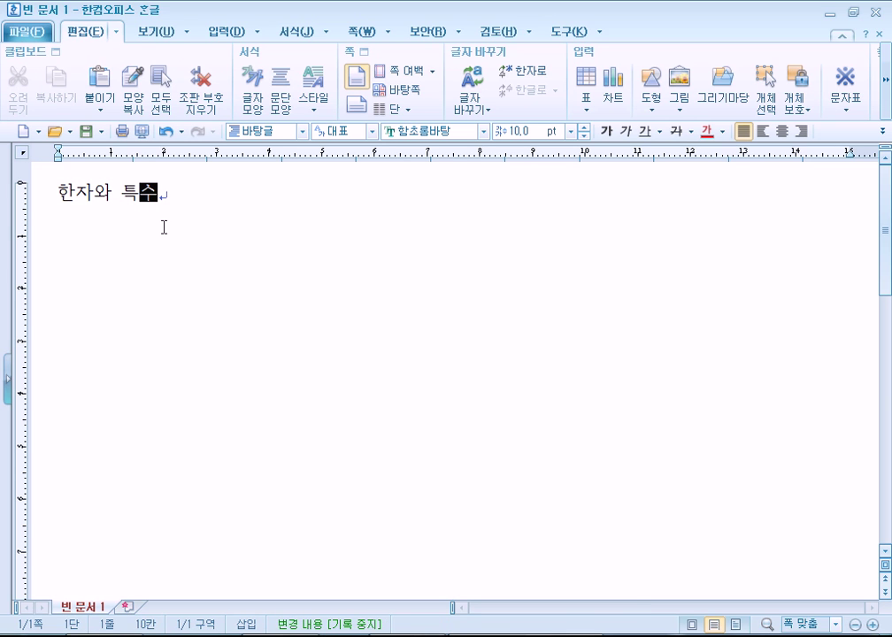
text( 무문)
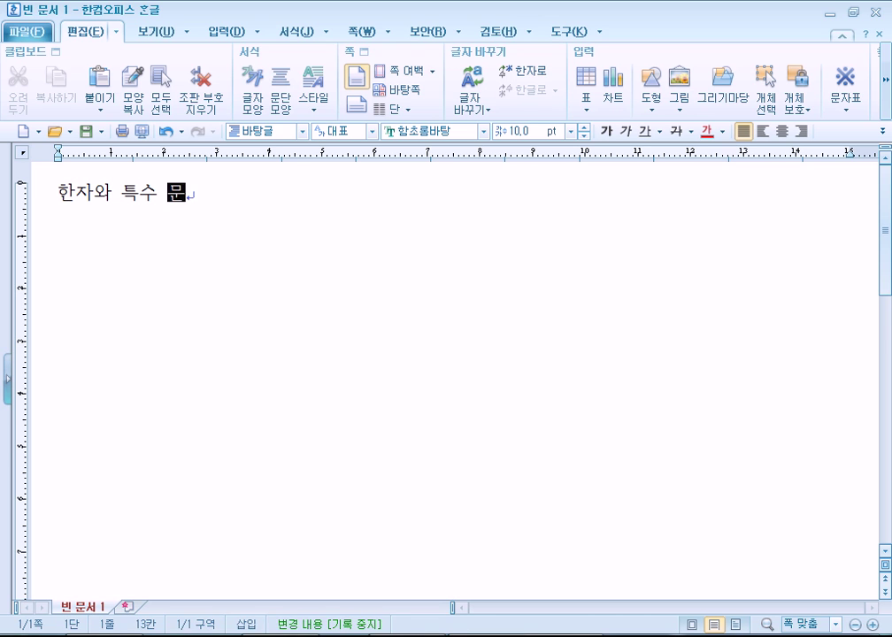
text(자(기호) 입력하기)
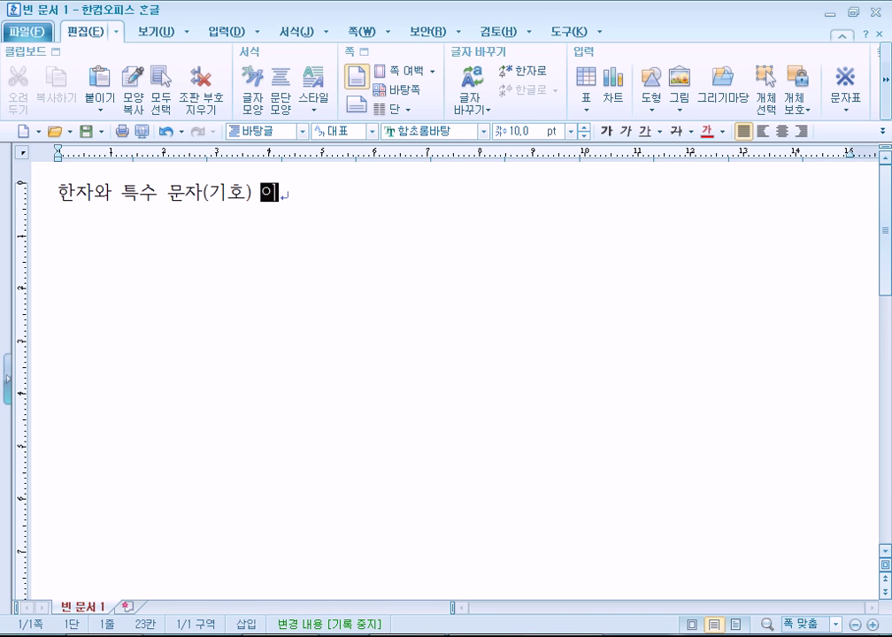
key(Return)
key(Return)
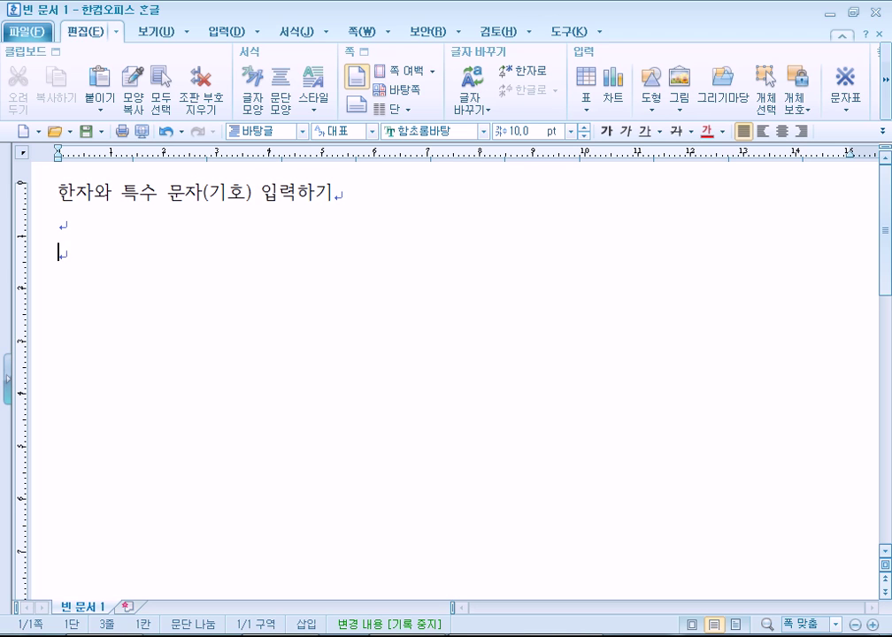
Add lines '키보드에 있는 글자를 입력하는 것은 쉽다.', '그런데.', '키보드에 없는 글자를 입력하기 위해서는....'
text(키보)
text(드에 있ㄴ)
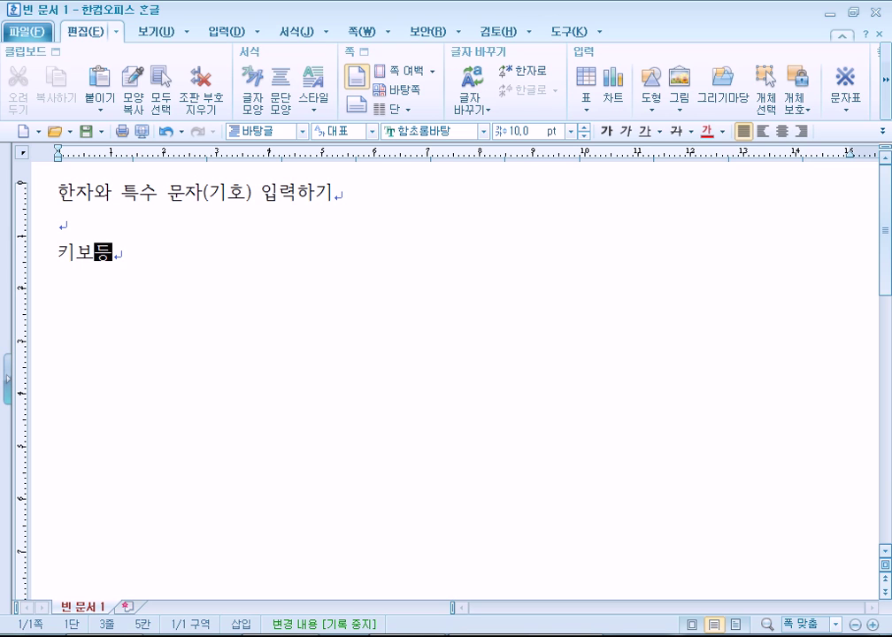
text(는 )
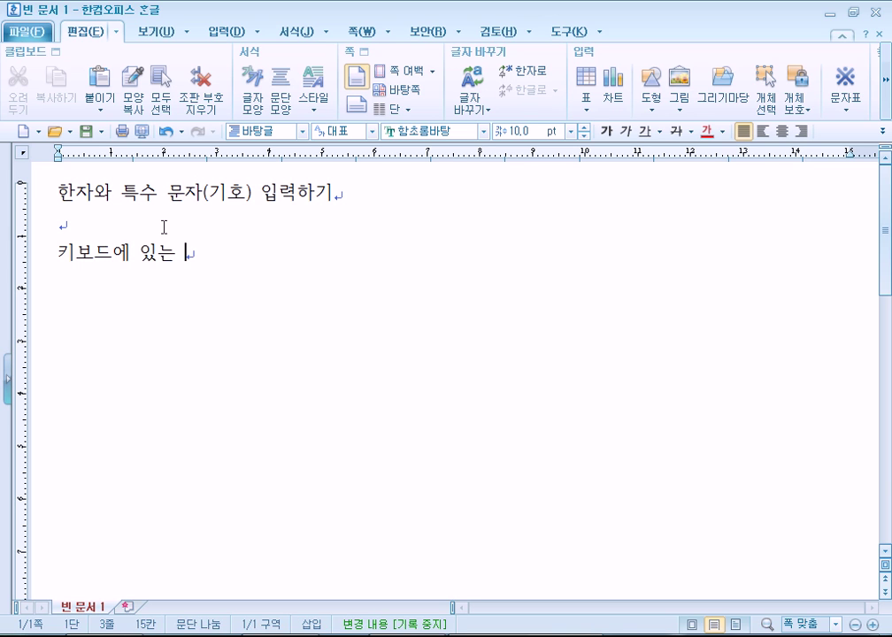
text(글자를 입력하는 ㄱ)
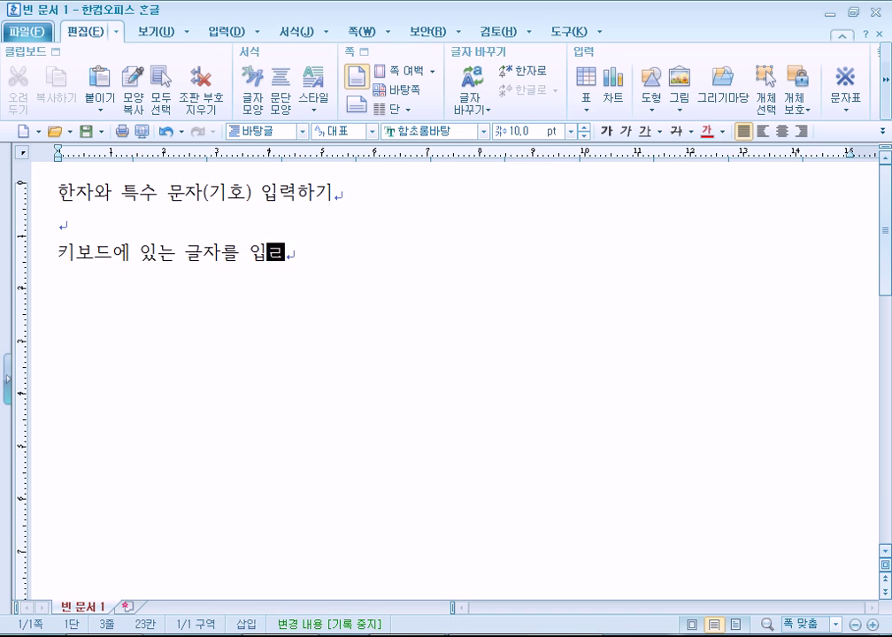
text(것은 쉽다.)
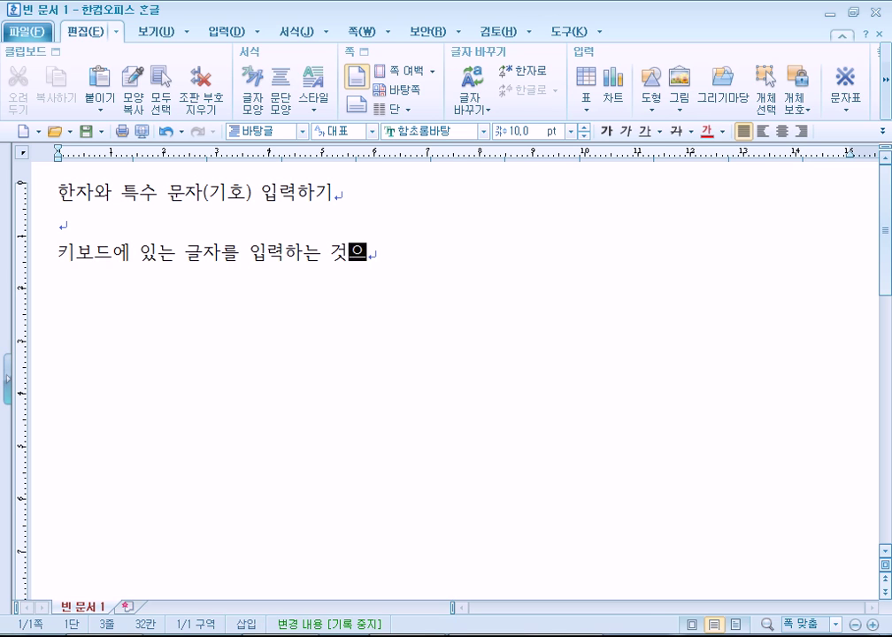
key(Return)
text(그런데.)
key(Return)
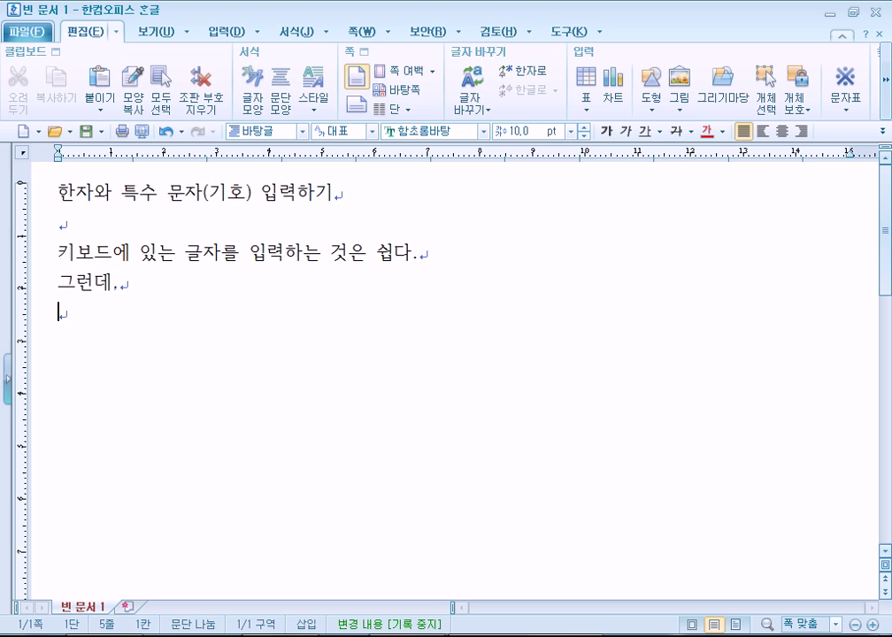
text(키보드에 없)
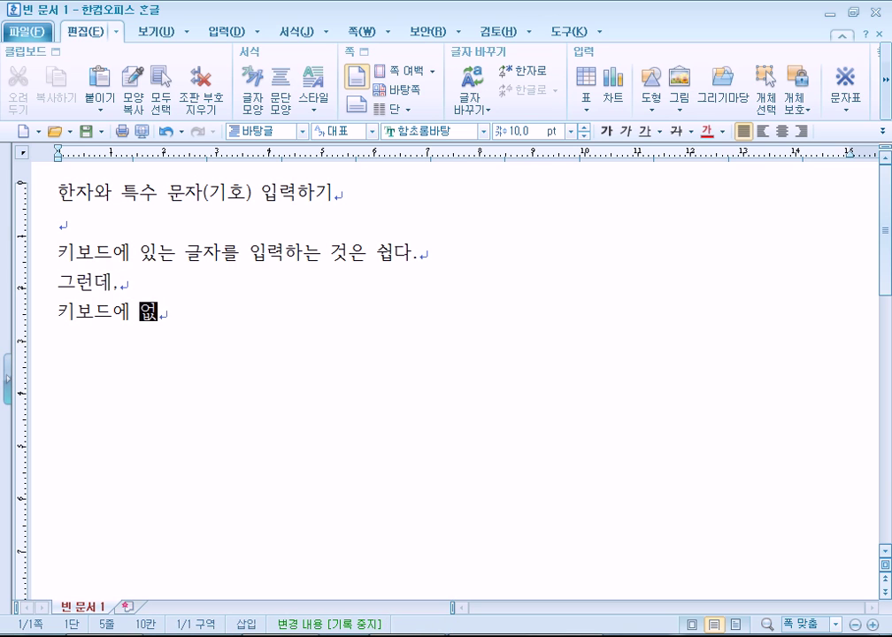
text(는 ㄱ글자를)
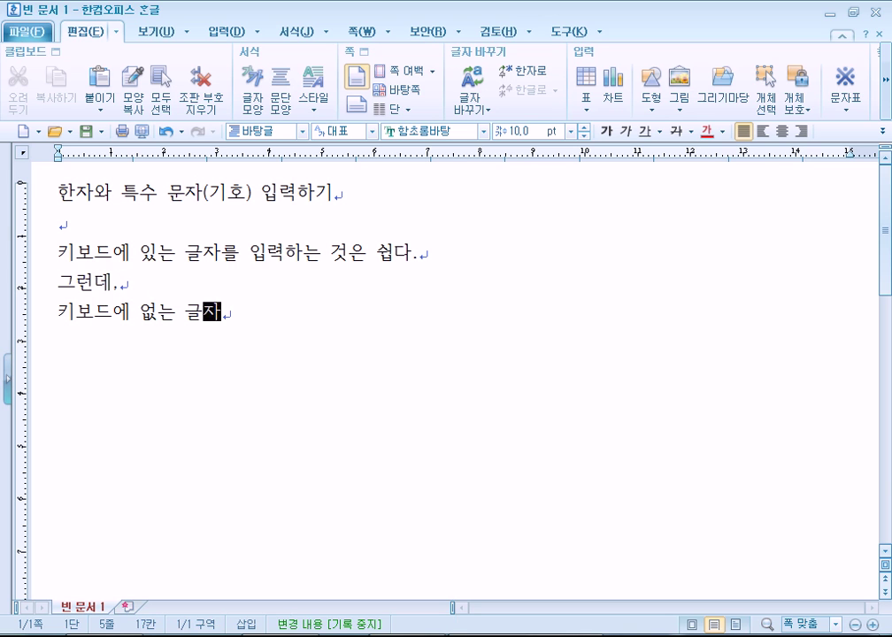
key(BackSpace)
key(BackSpace)
text(를 입력하기 우)
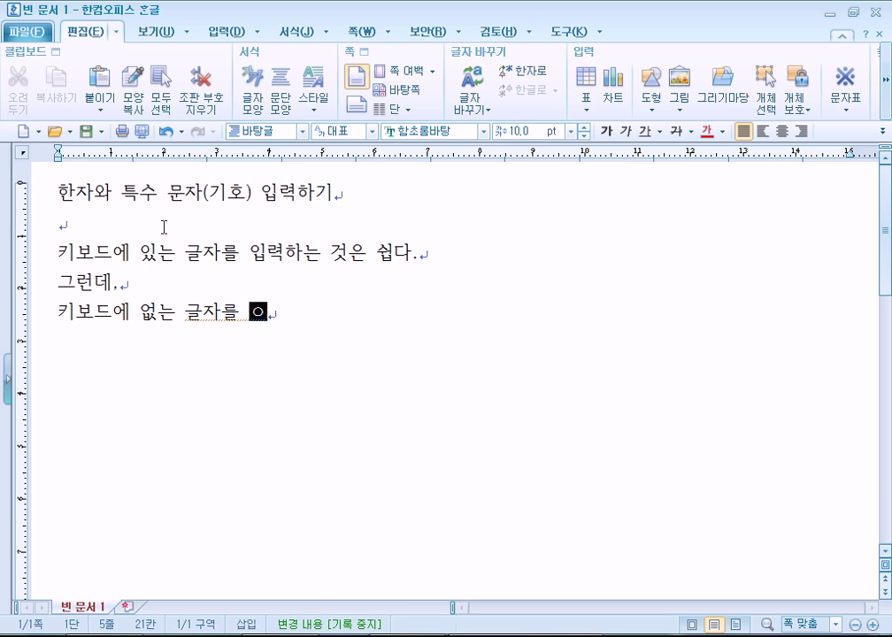
text(위해서는....)
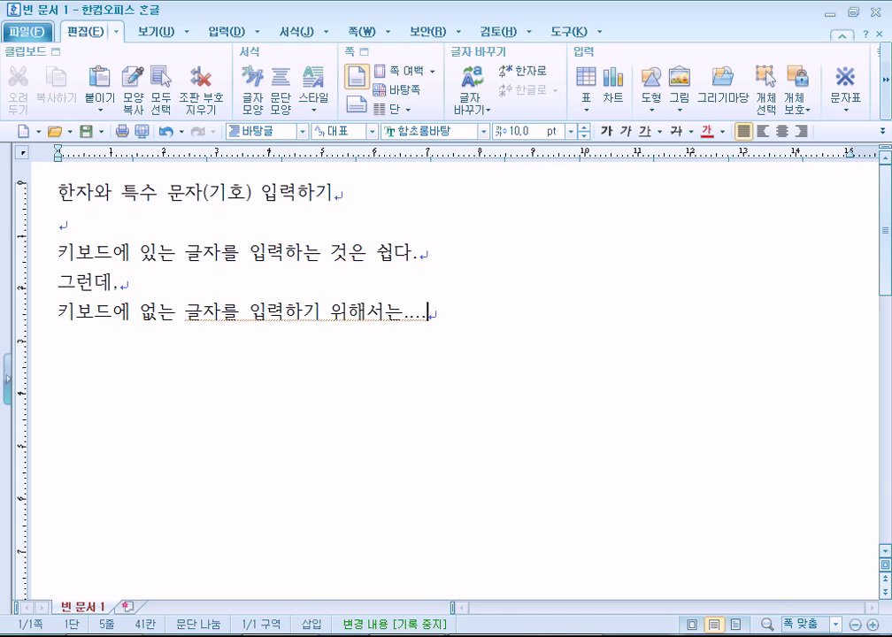
key(Return)
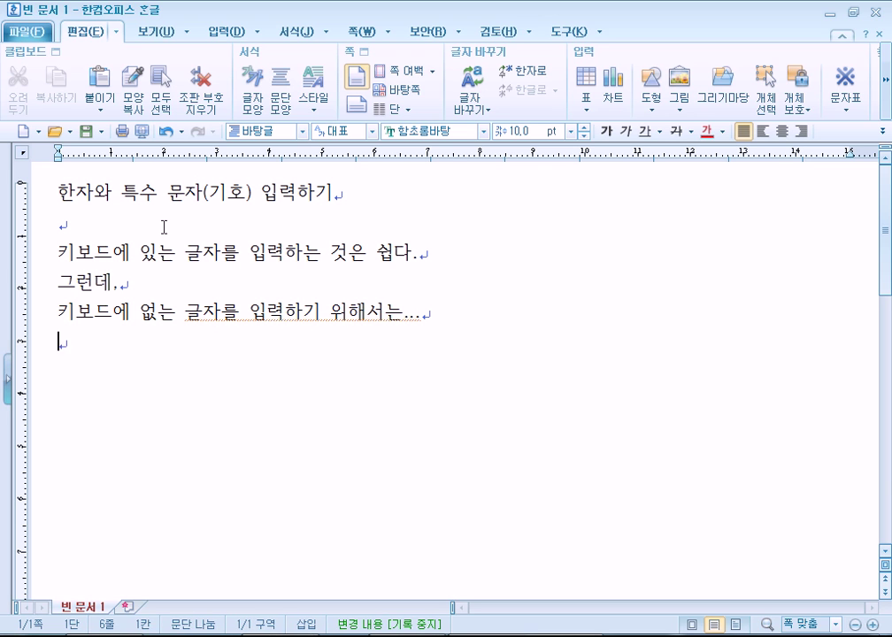
Add the line '한자인 경우에는 반드시 한글을 입력하고 나서 한자키를 누른다.'
key(Return)
text(한자, 기)
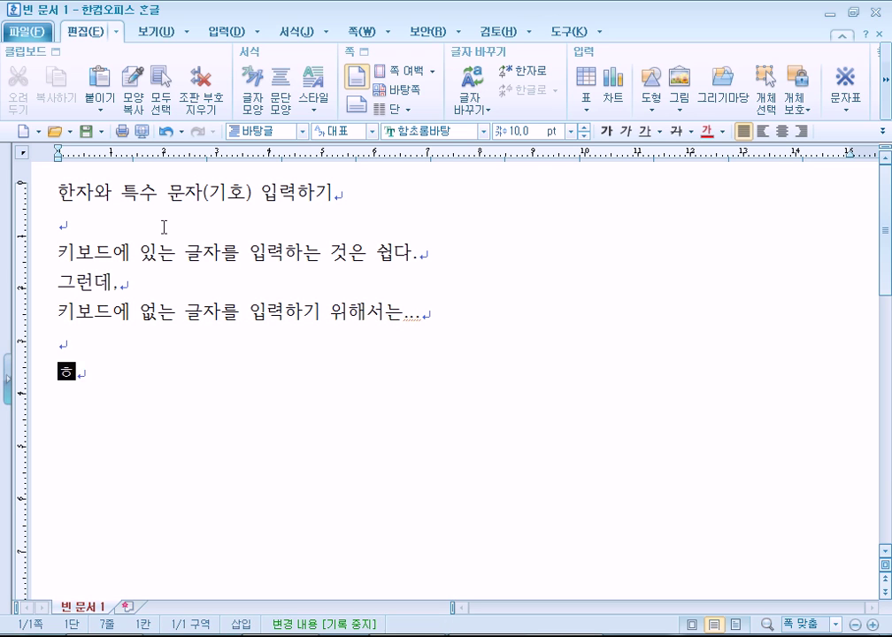
text(호)
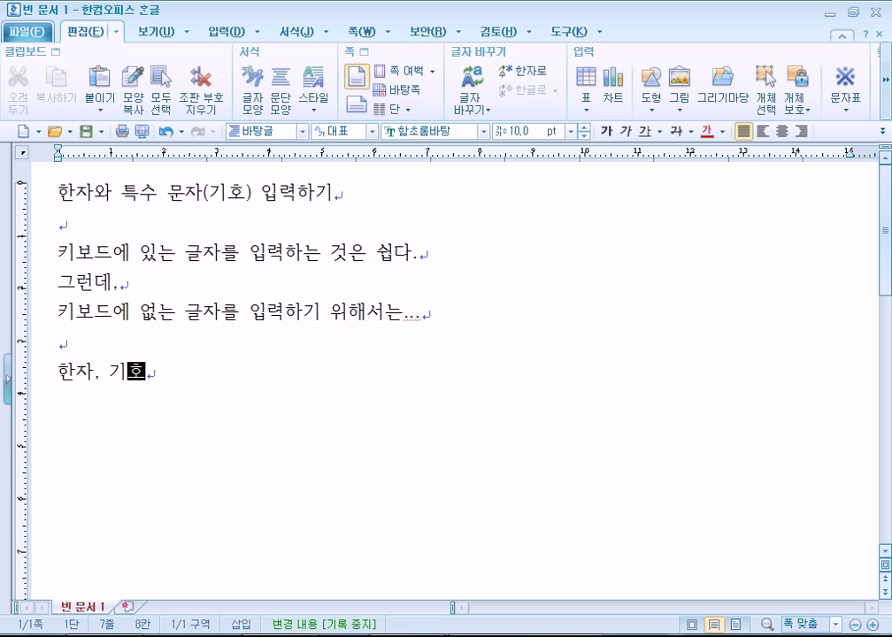
key(Left)
key(Left)
key(Left)
key(Left)
key(Delete)
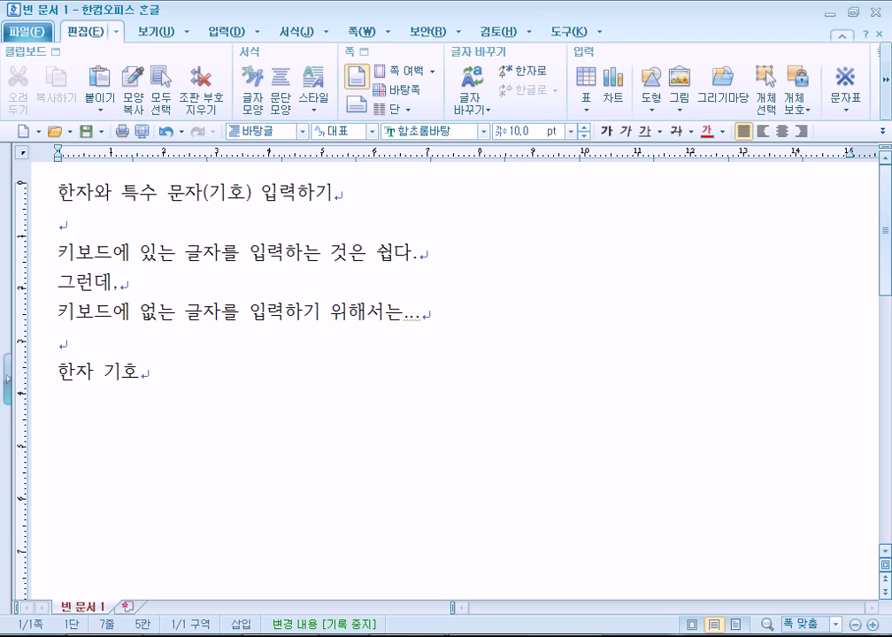
key(Delete)
key(Delete)
key(Delete)
text(인 경)
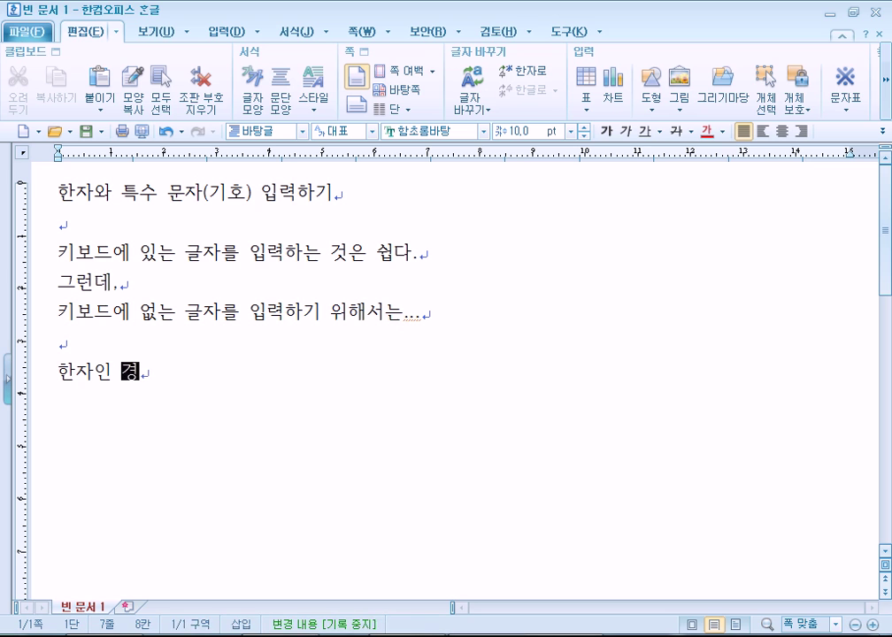
text(우에는 반드시 )
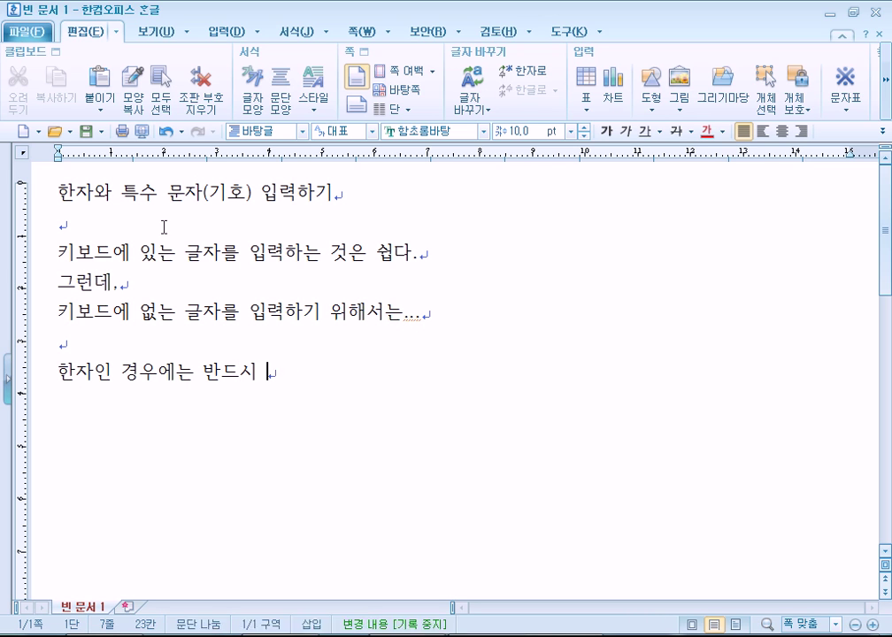
text(한글을 입력)
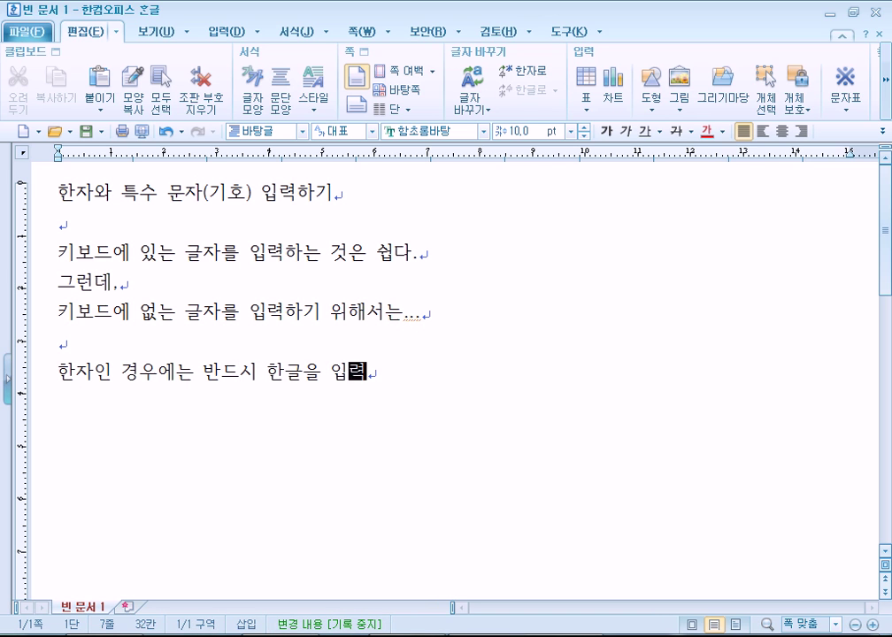
text(하고 나서 하ㄴ자키를 눌)
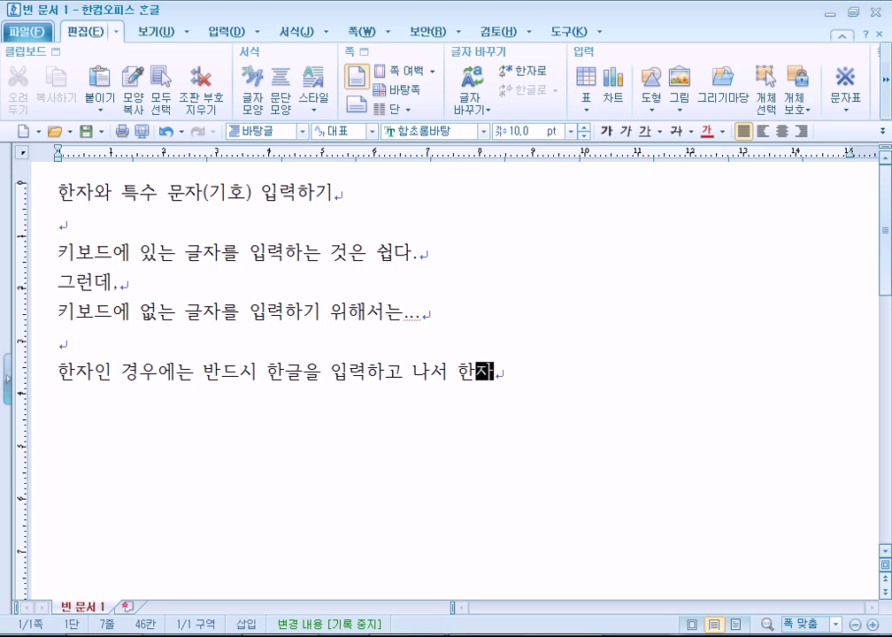
text(른다.)
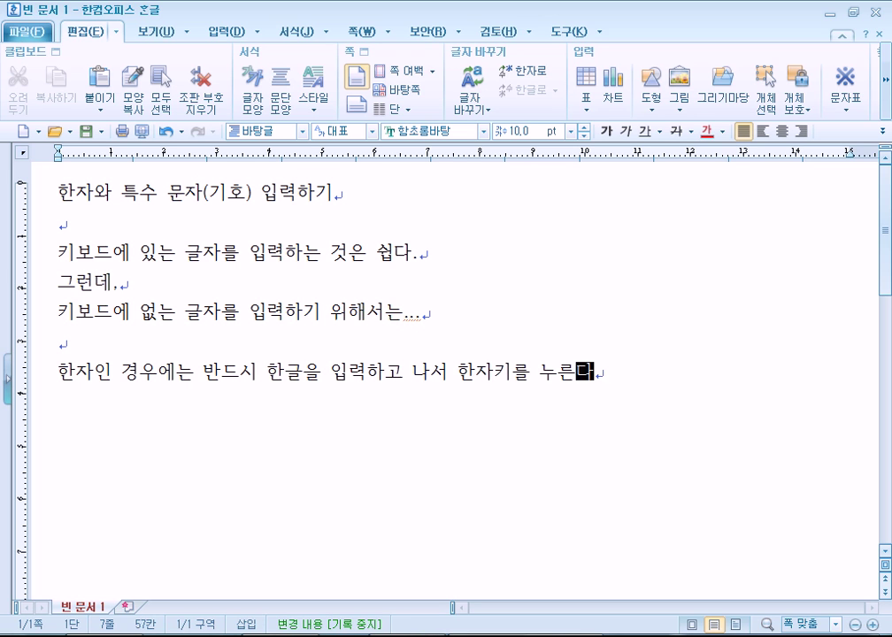
key(Return)
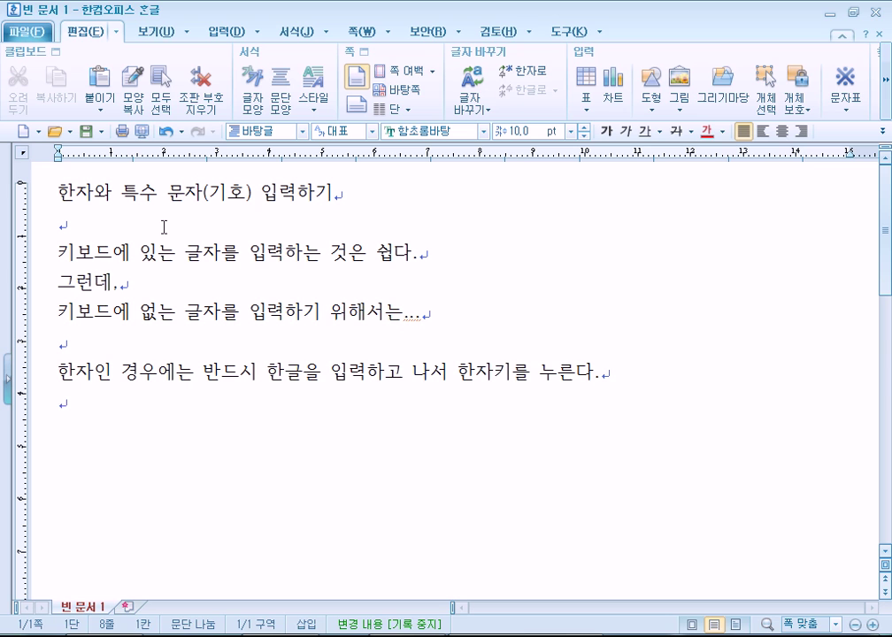
Type 애국가 on the next line, leaving the cursor at its end
text(애국가)
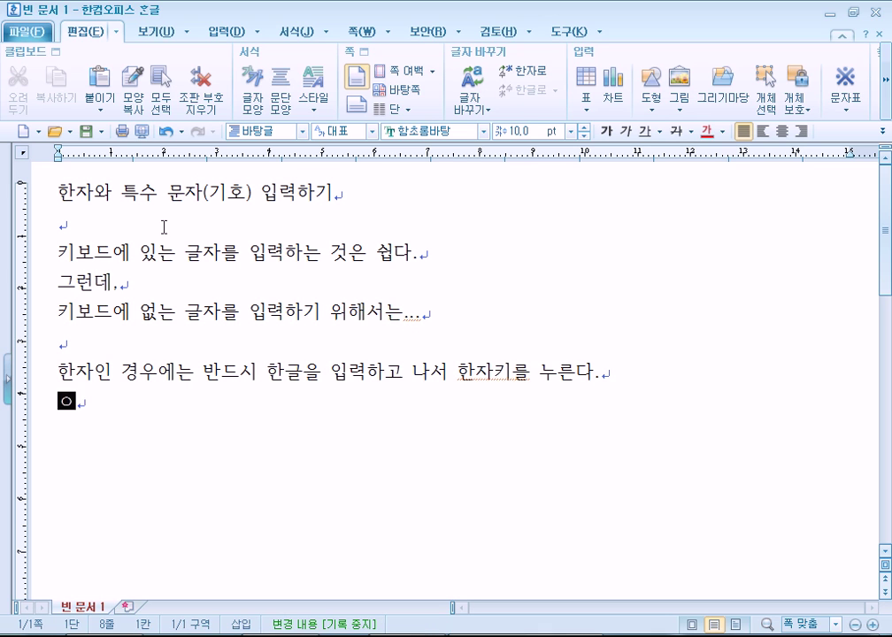
key(Return)
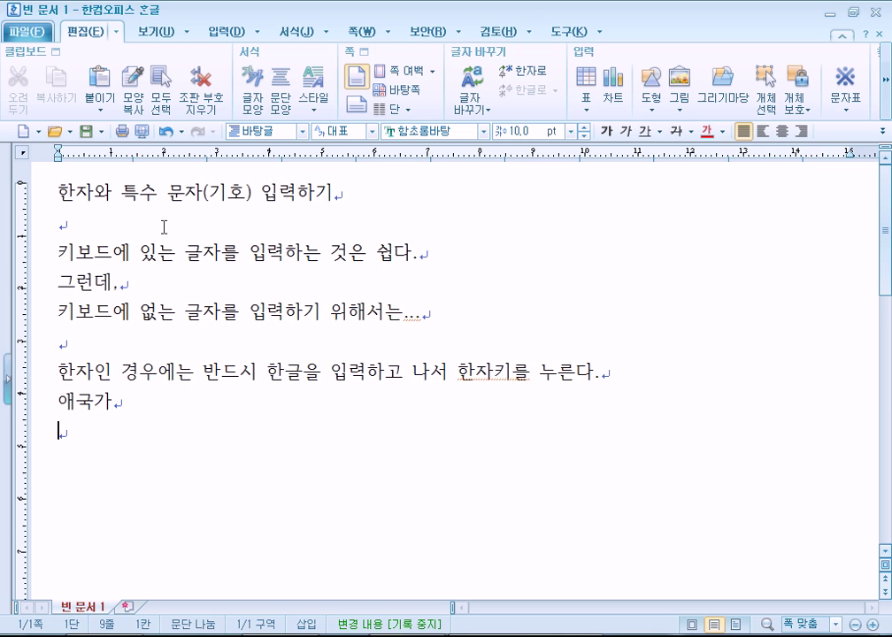
key(Left)
Select 애국가 and bring up its hanja conversion with F9
drag(102, 421, 39, 413)
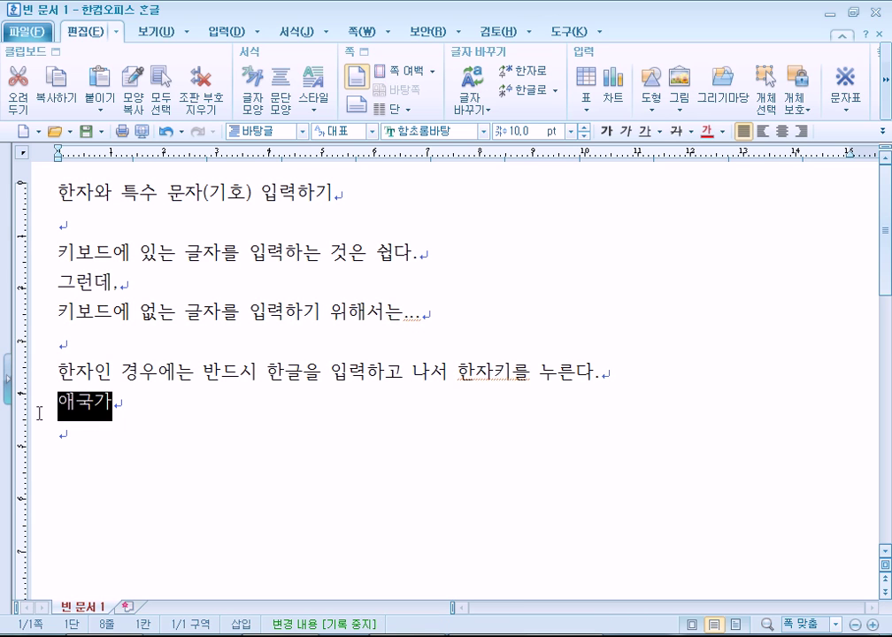
click(128, 402)
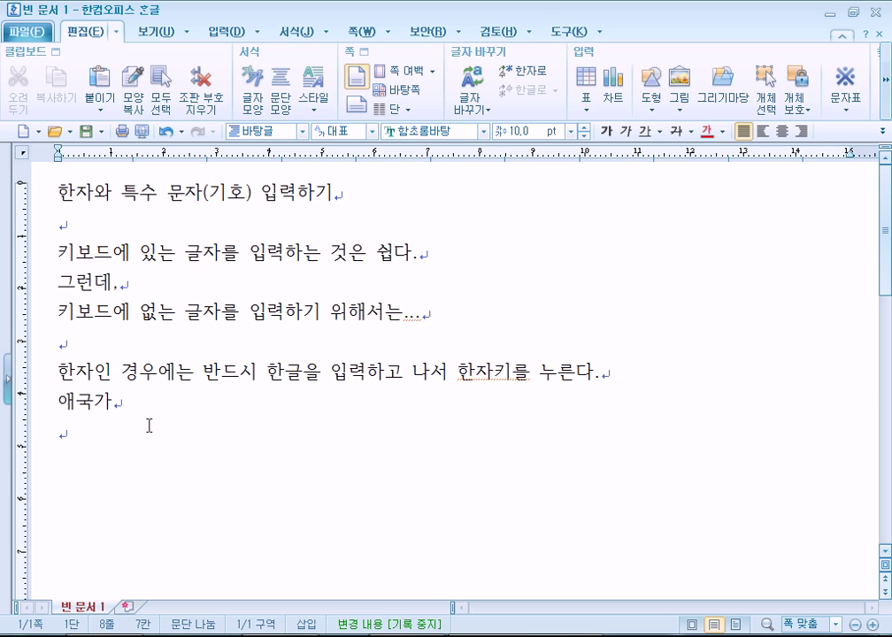
drag(115, 403, 53, 407)
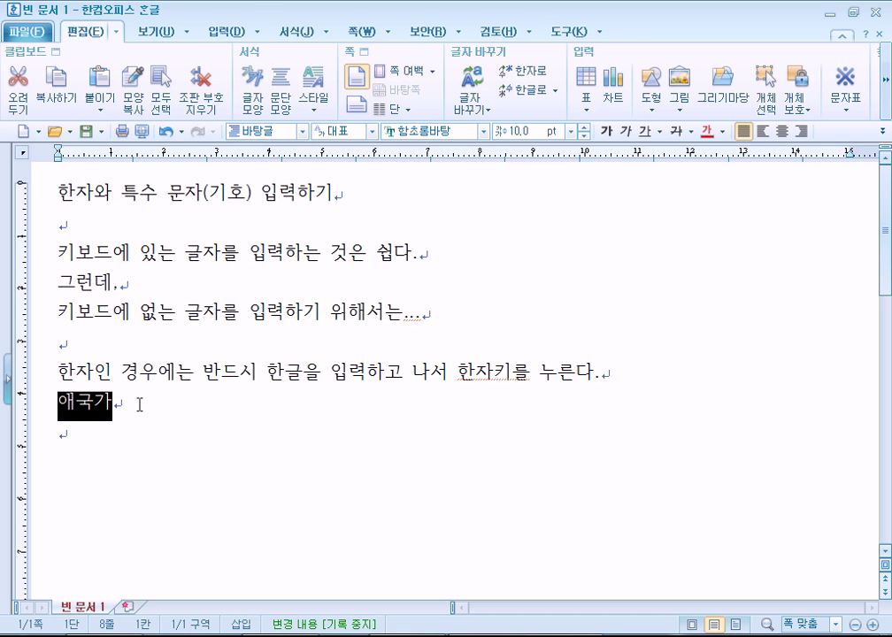
key(F9)
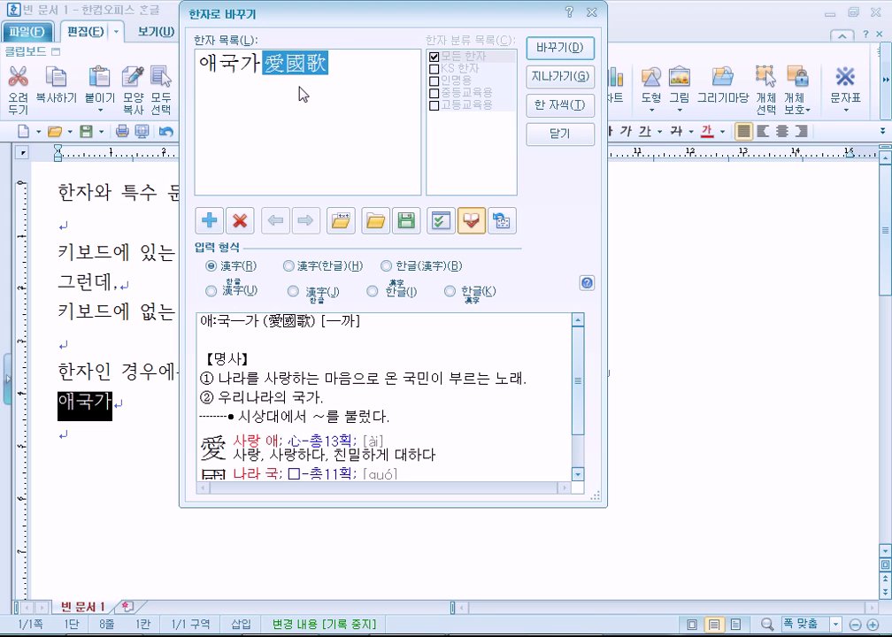
key(Escape)
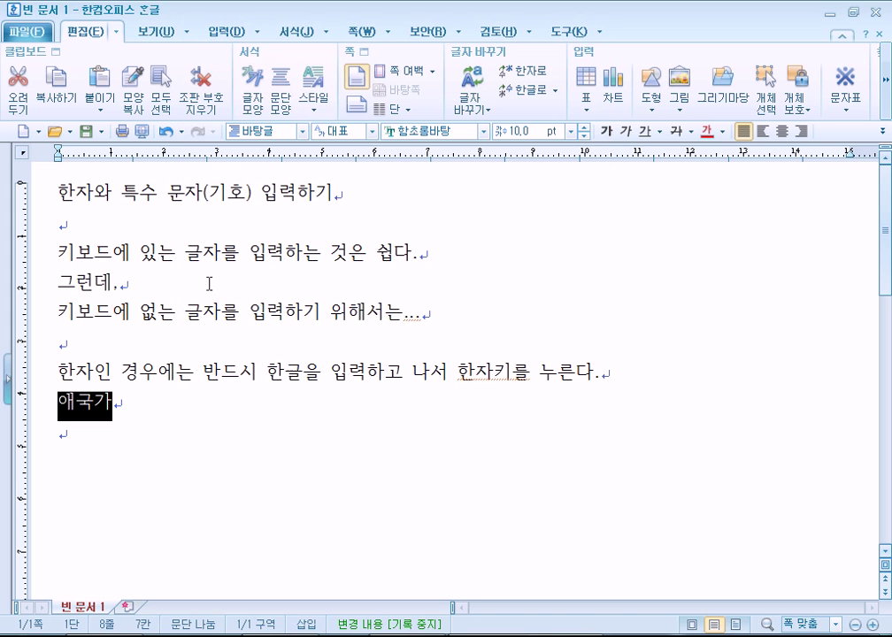
click(137, 408)
key(F9)
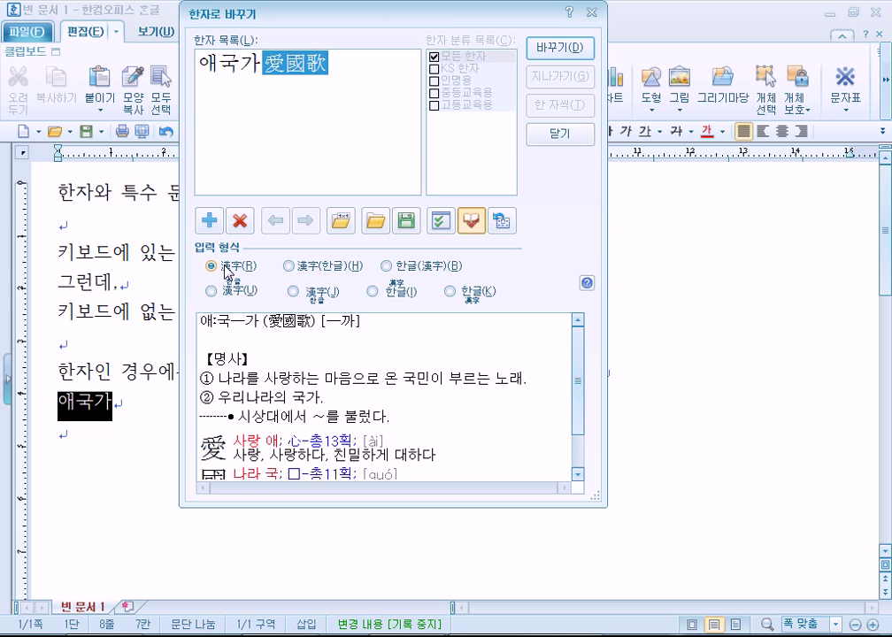
Compare the 입력 형식 options and leave 漢字(한글) chosen for 愛國歌
click(289, 267)
click(385, 267)
click(291, 266)
click(414, 266)
click(292, 266)
click(390, 266)
click(296, 267)
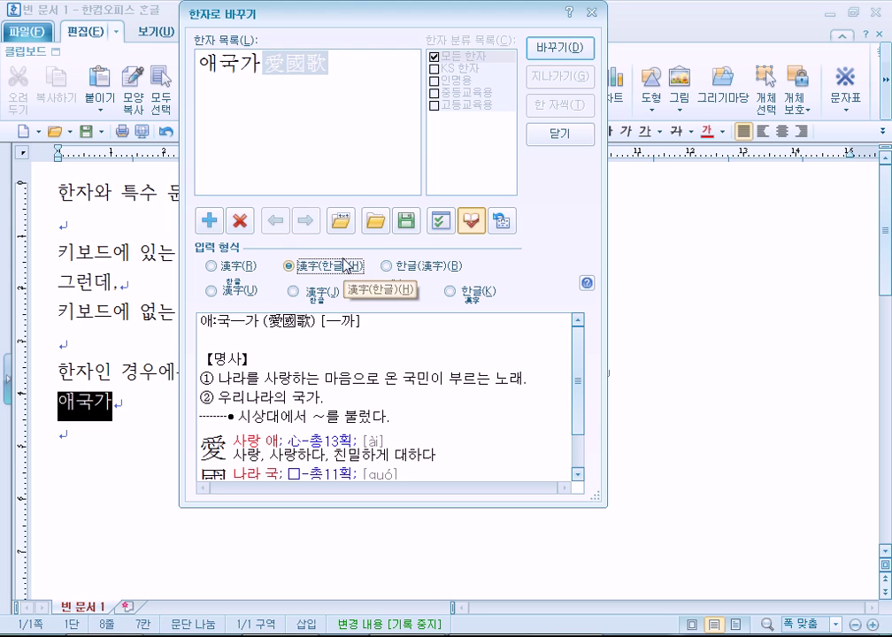
drag(339, 21, 361, 28)
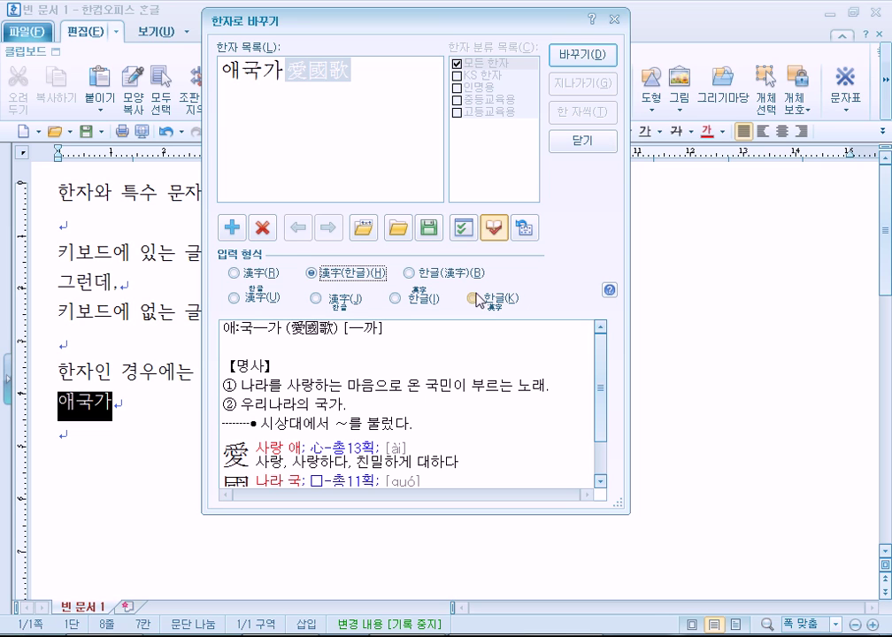
Set the output form to plain 漢字 and convert 애국가 to 愛國歌
click(430, 276)
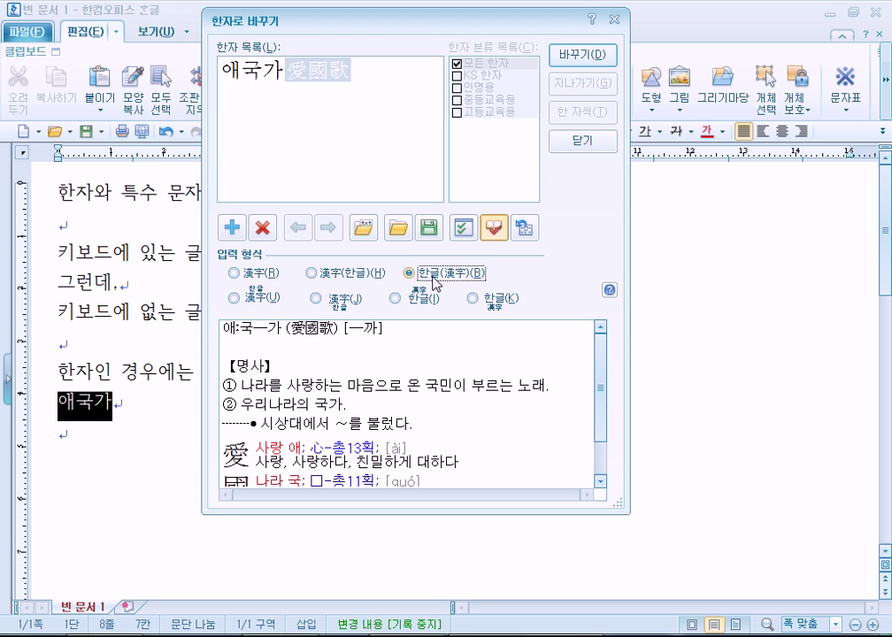
click(258, 276)
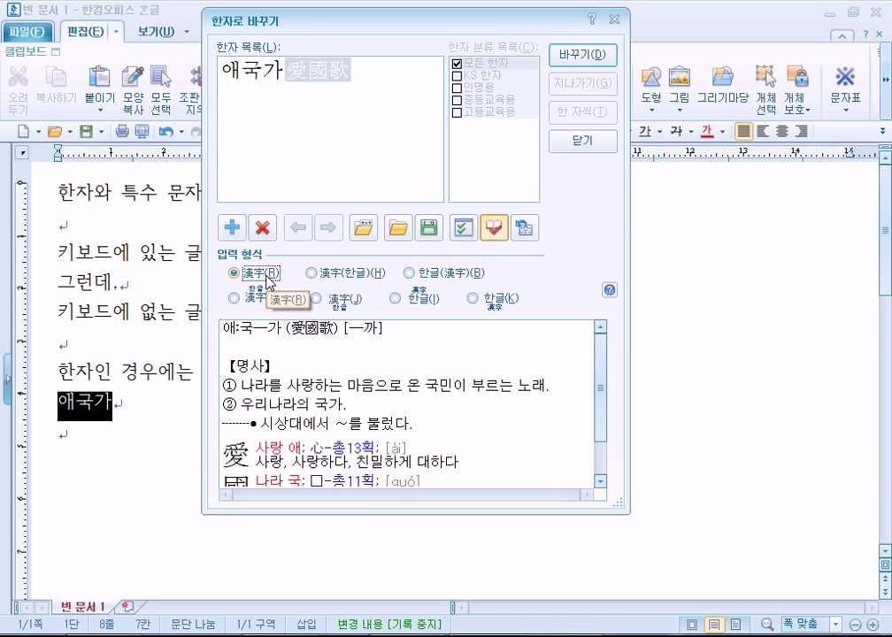
click(580, 55)
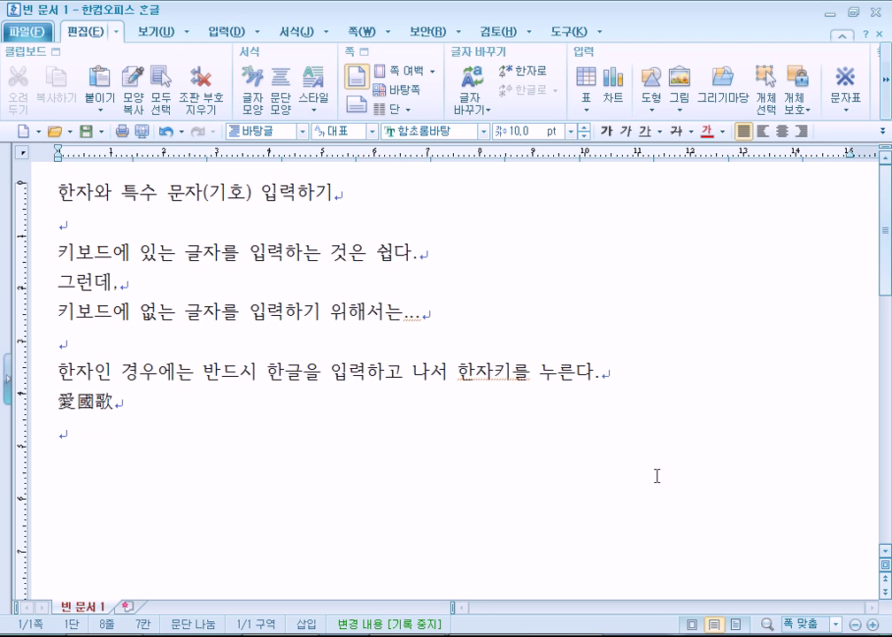
Toggle the word between 愛國歌 and 애국가, undoing the conversion so it stays Hangul
key(Home)
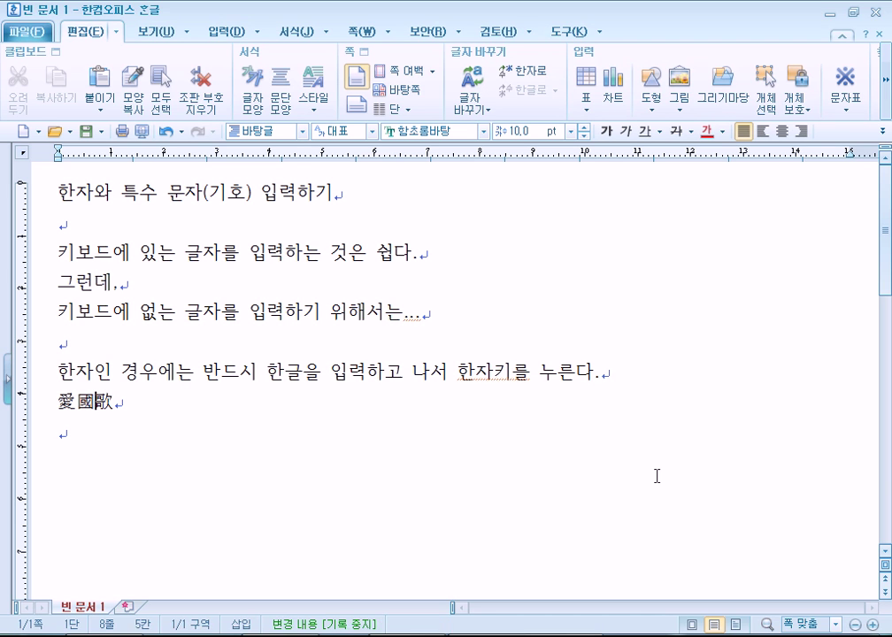
key(End)
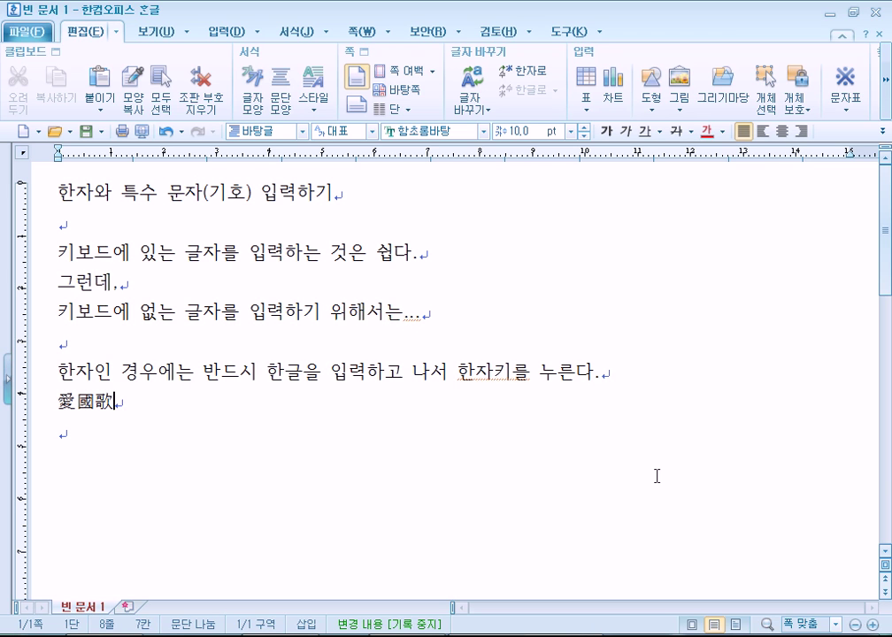
key(F9)
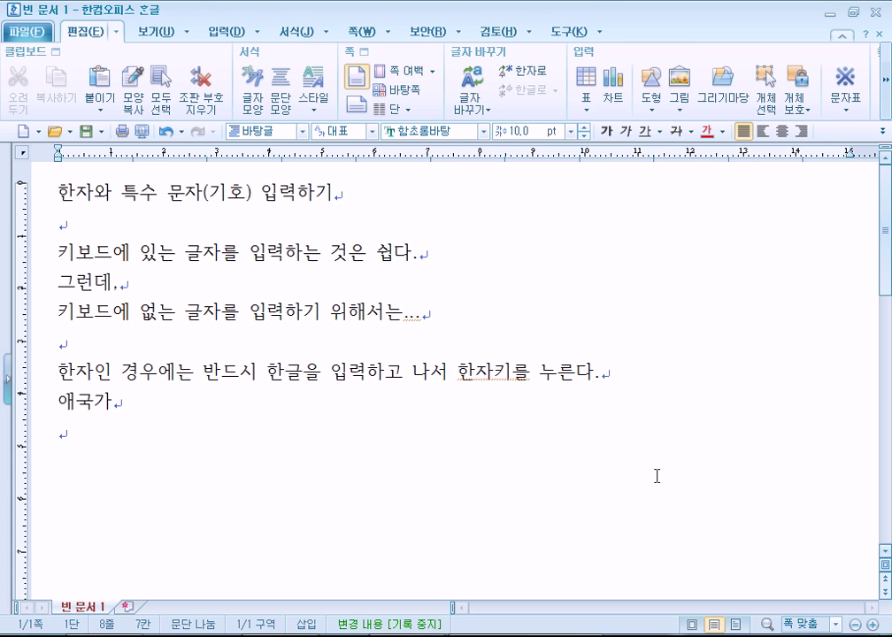
key(F9)
key(Return)
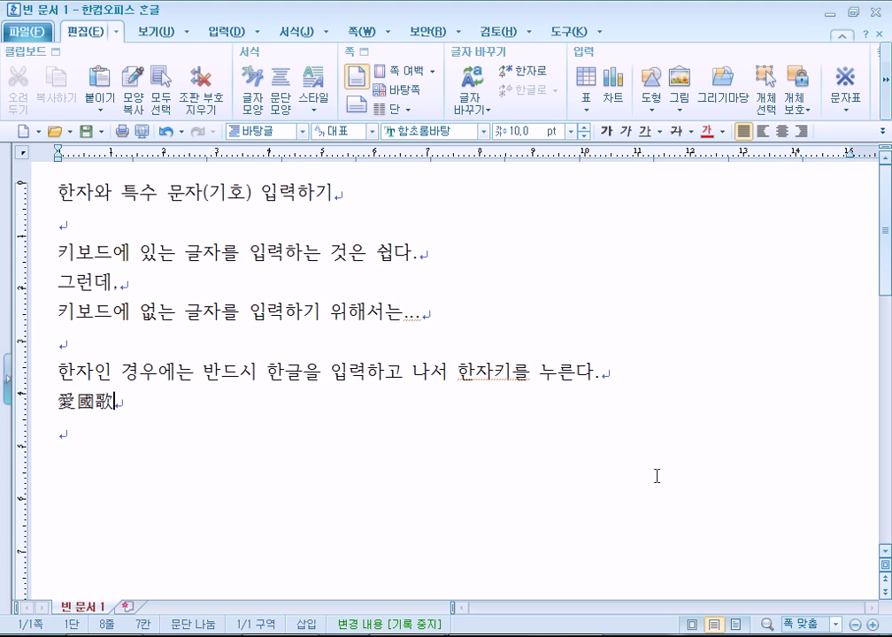
key(ctrl+z)
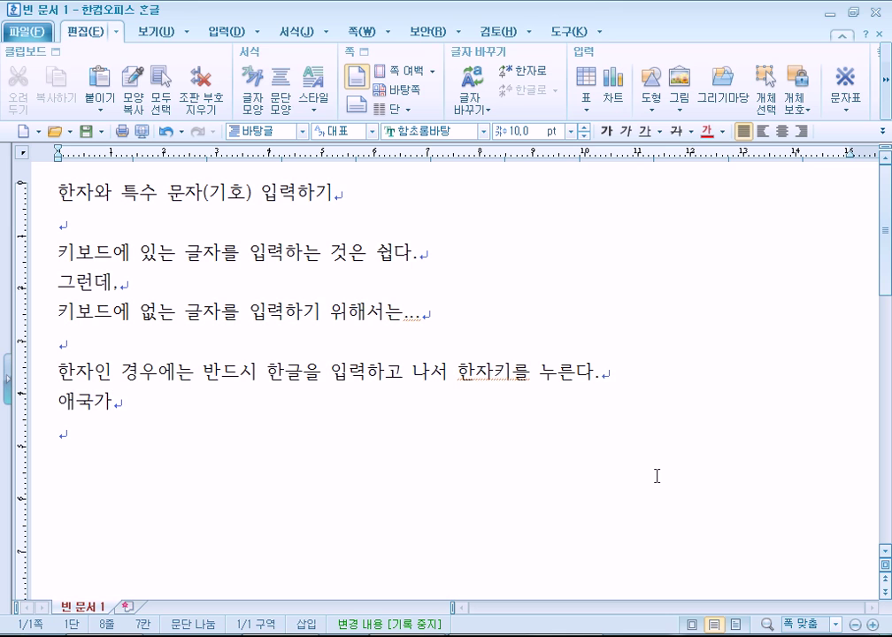
key(Hangul_Hanja)
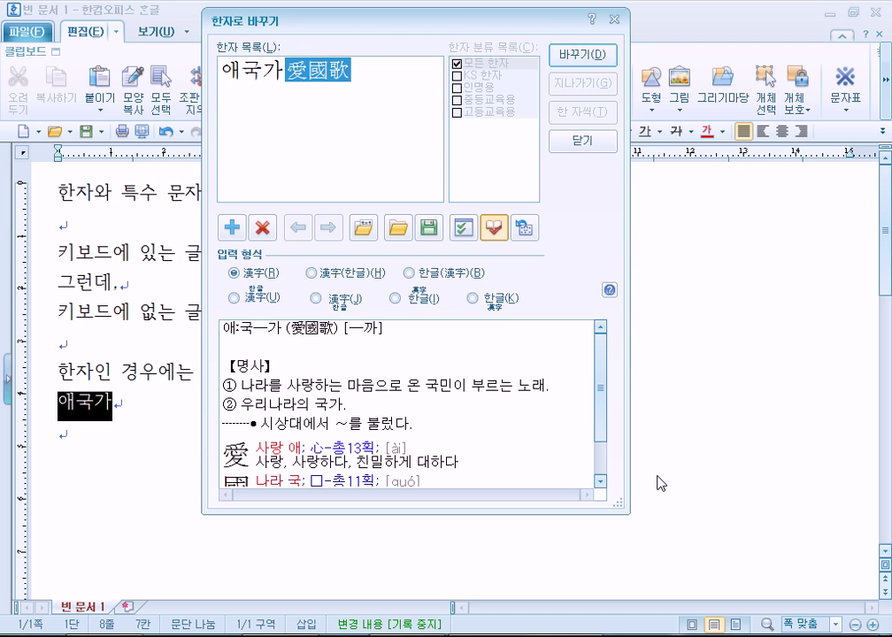
key(Escape)
key(Left)
key(Right)
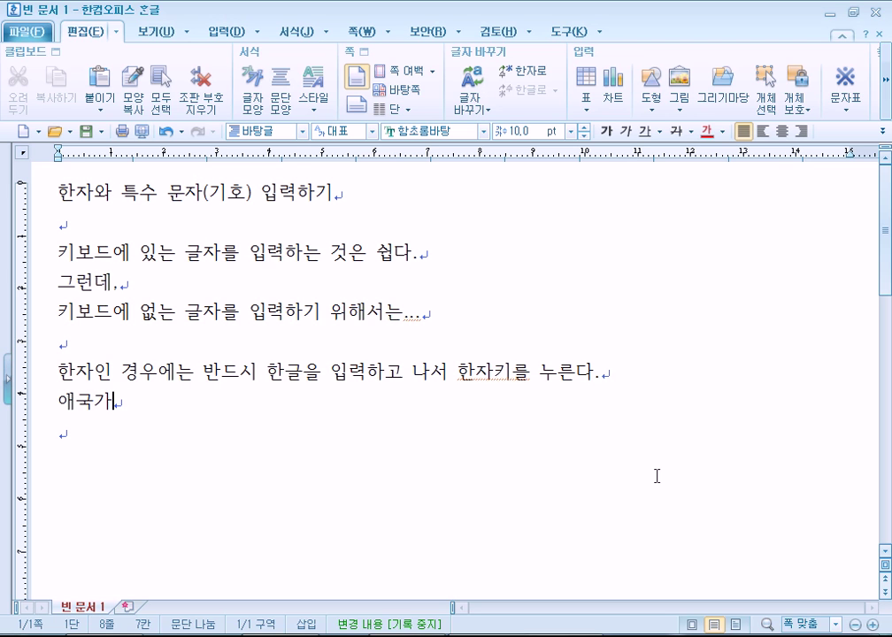
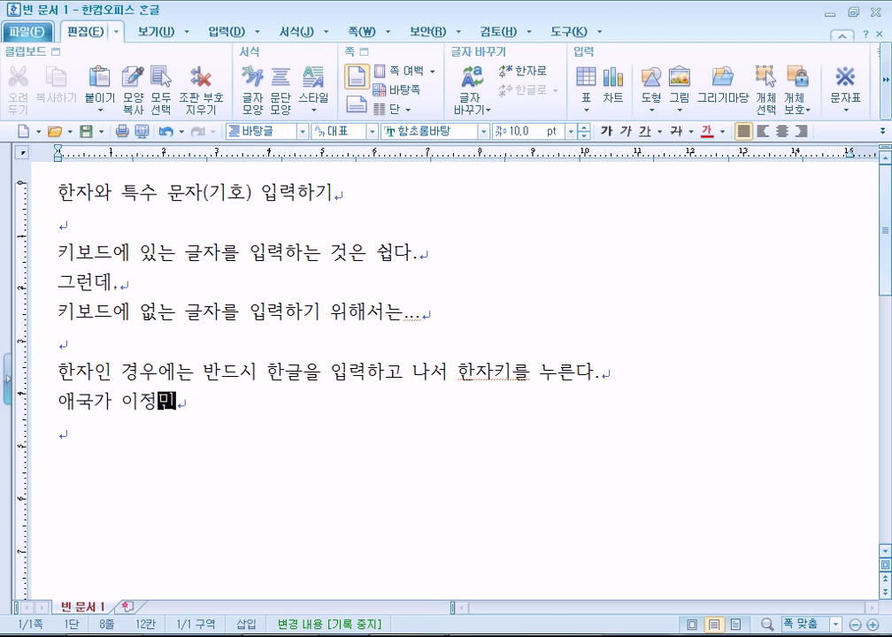
Type a person's name after 애국가 and check its hanja choices without converting
key(Right)
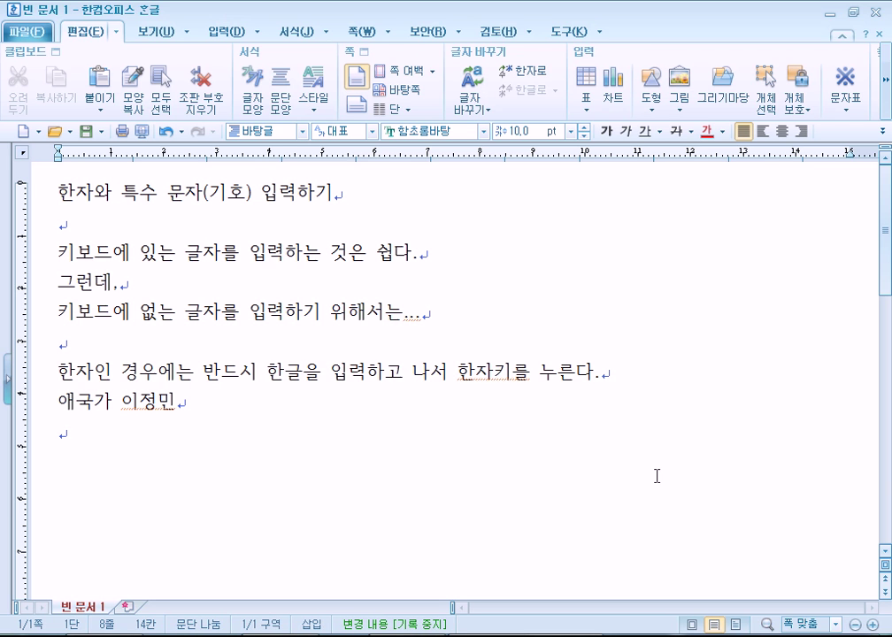
key(F9)
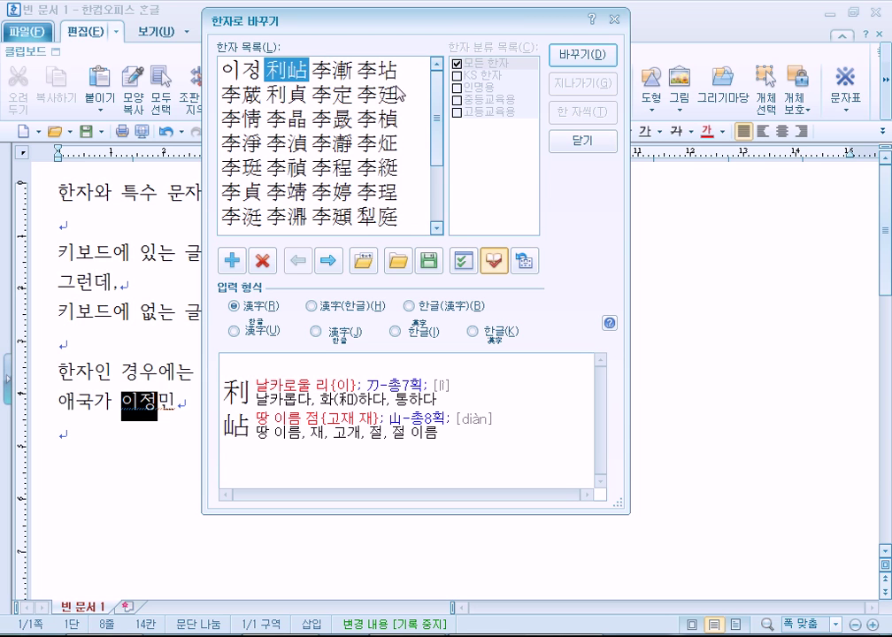
mouse_move(435, 129)
mouse_down()
mouse_move(436, 188)
mouse_move(436, 133)
mouse_up()
key(Escape)
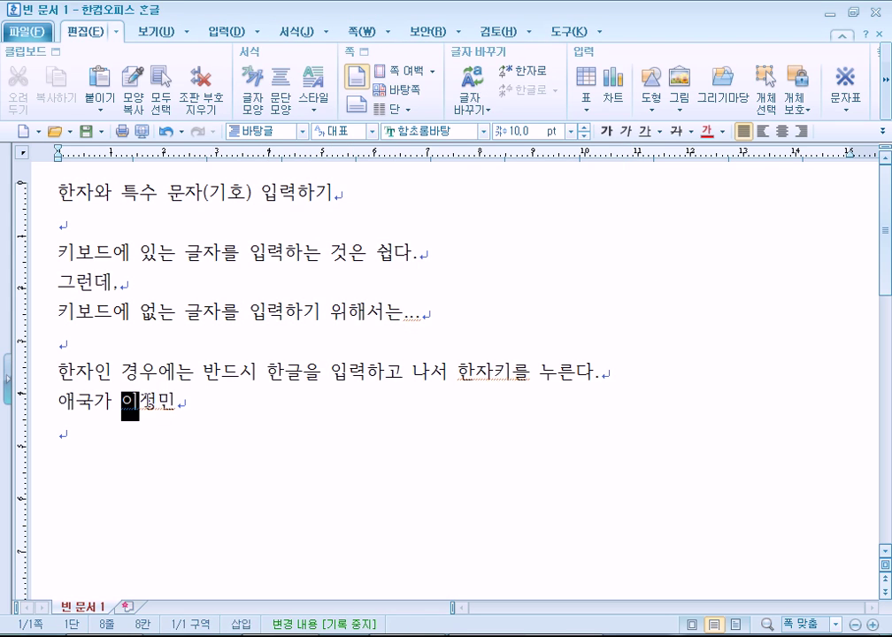
key(shift+Right)
key(F9)
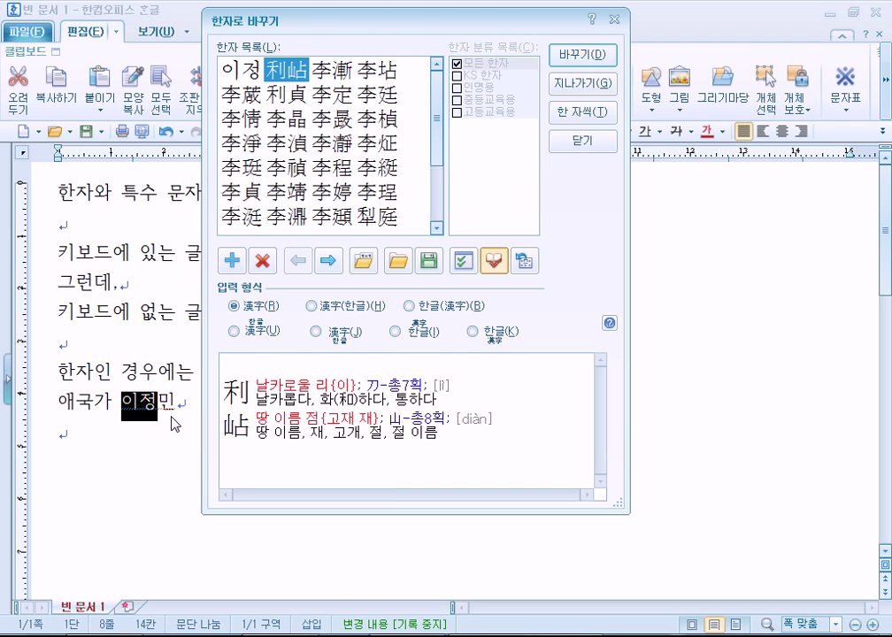
key(Escape)
key(shift+Right)
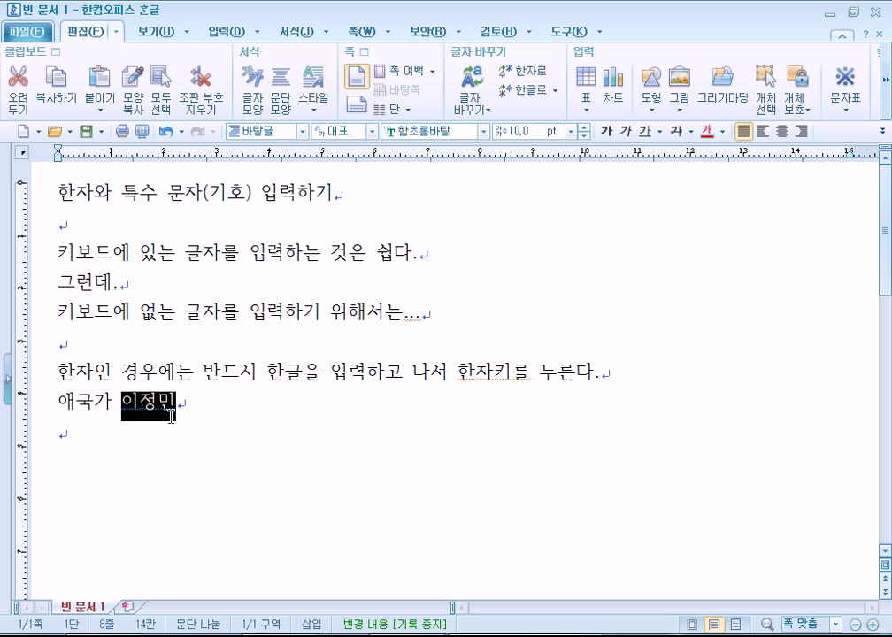
Delete the name and its preceding space after 애국가
click(196, 418)
drag(111, 406, 289, 418)
key(Delete)
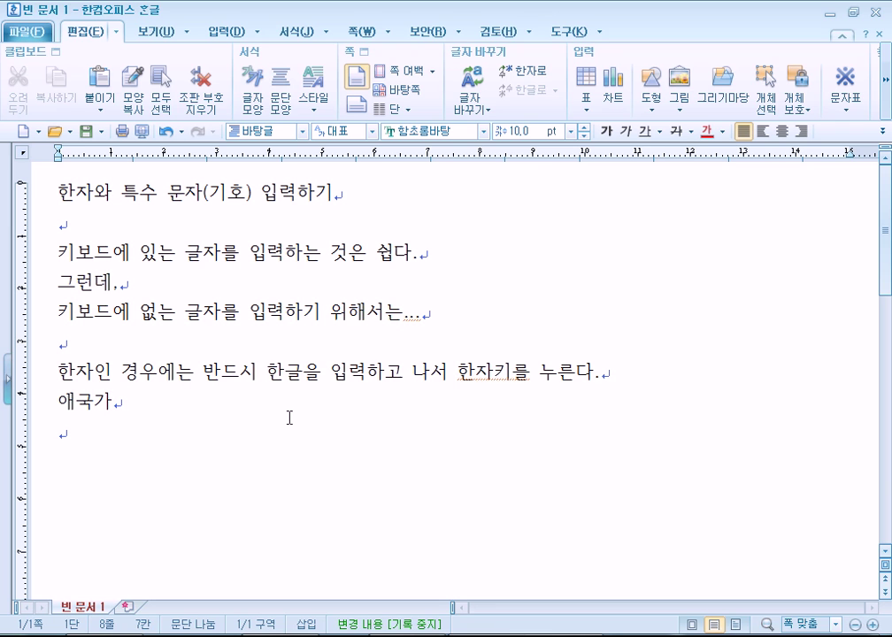
Convert 애국가 to 愛國歌 with 바꾸기, then revert it to Hangul with the Hanja key
key(F9)
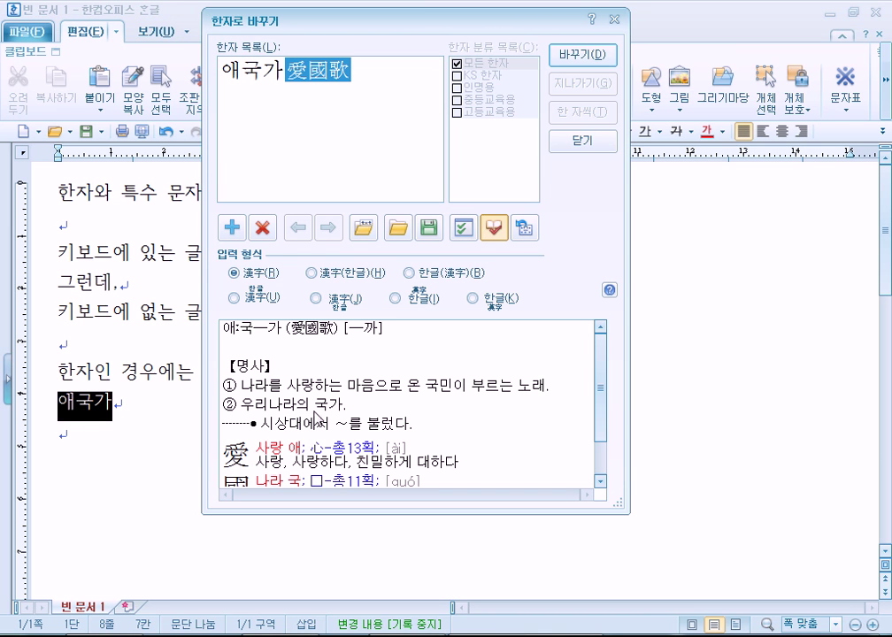
key(Escape)
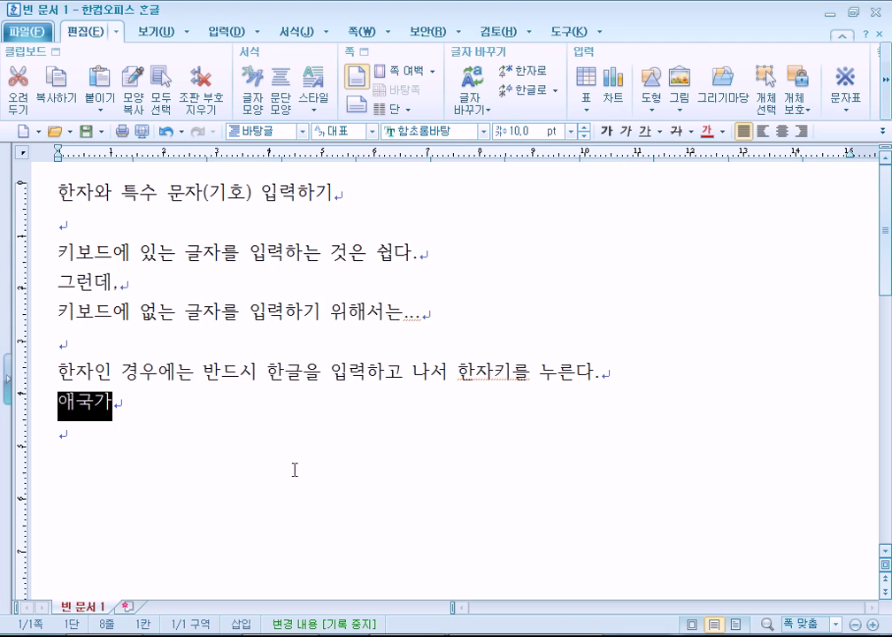
key(F9)
click(581, 51)
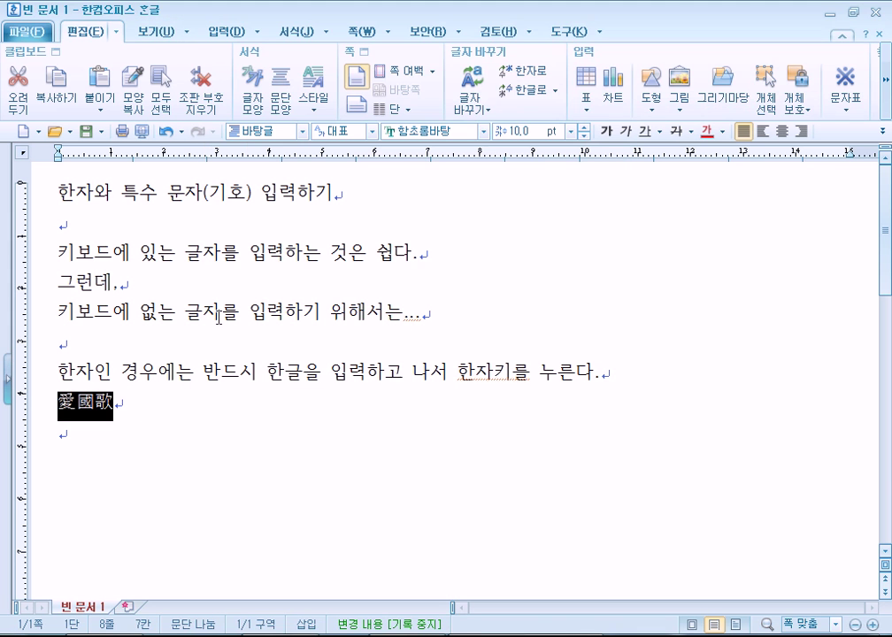
click(152, 408)
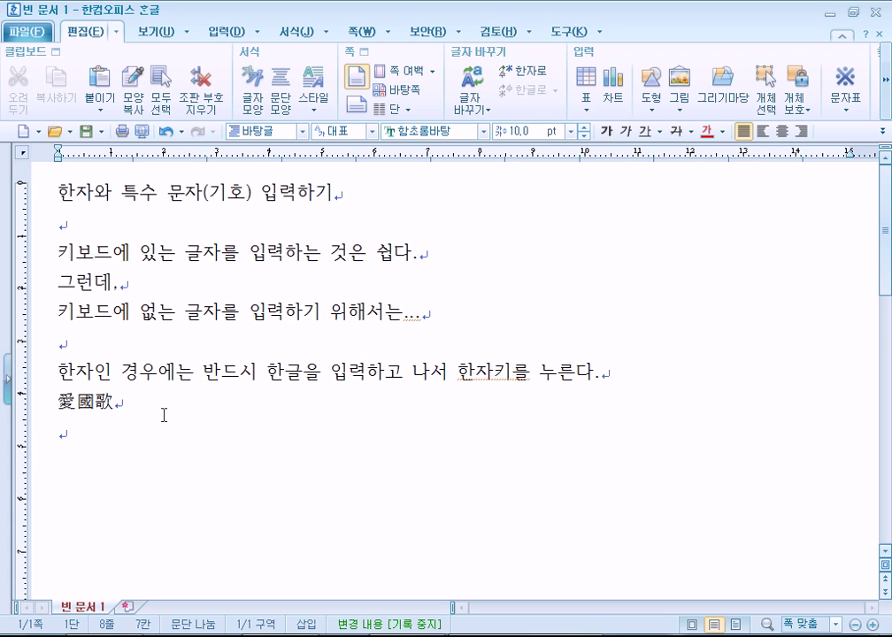
key(Hangul_Hanja)
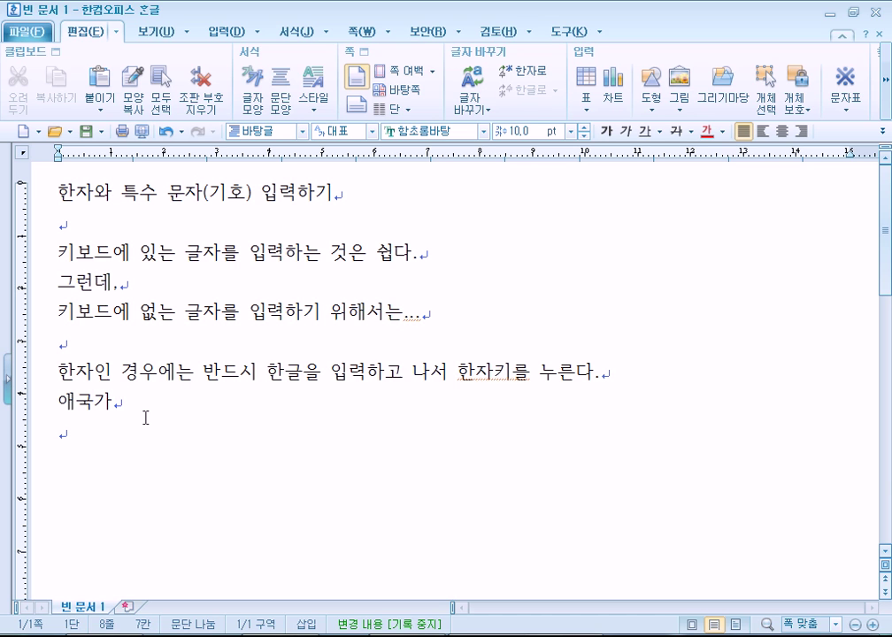
key(F10)
drag(504, 516, 498, 229)
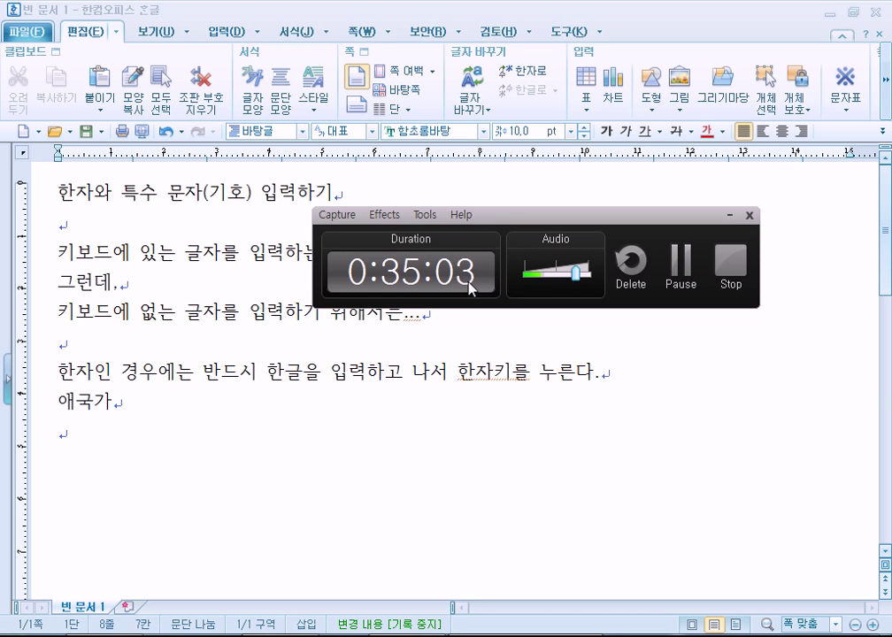
key(F10)
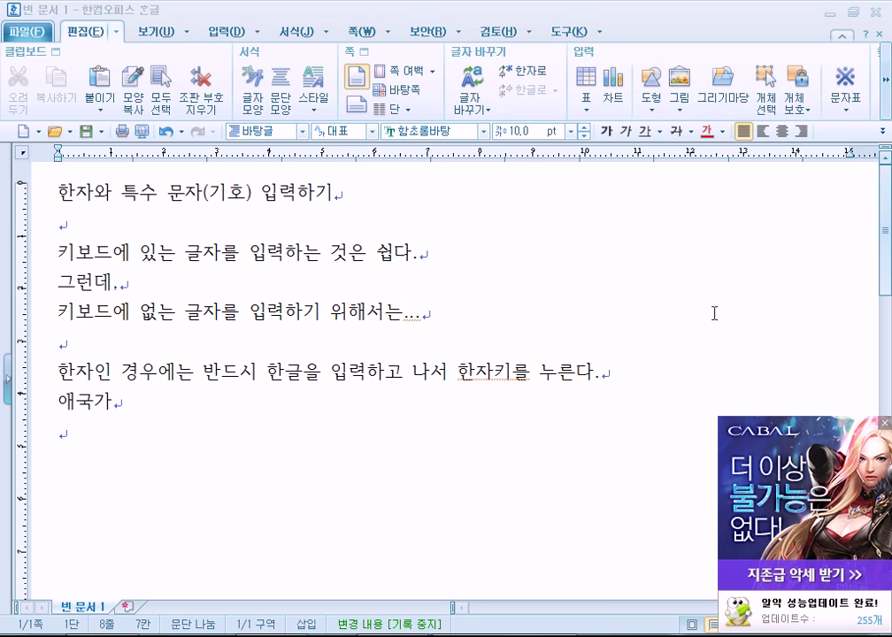
click(888, 423)
scroll(887, 428, down, 5)
scroll(827, 423, up, 4)
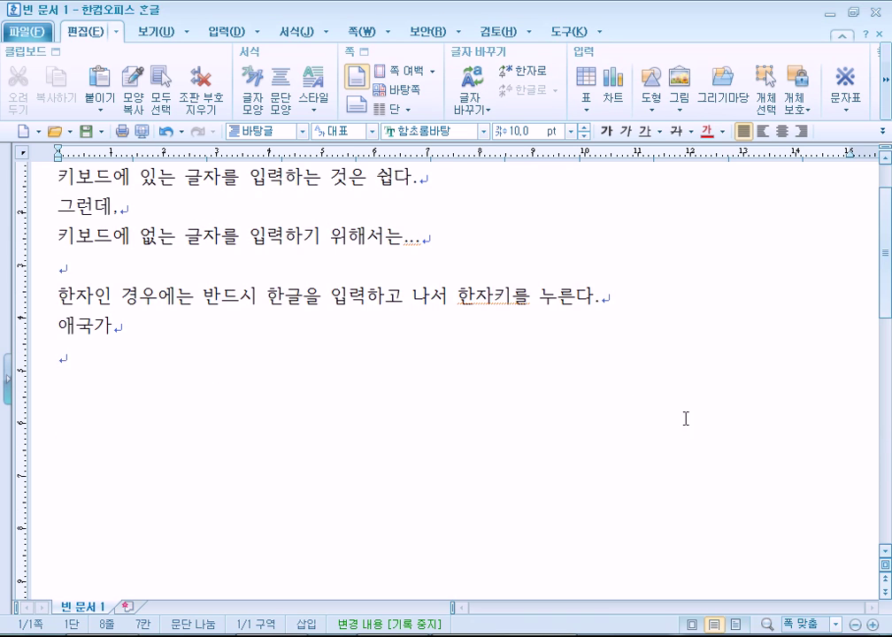
scroll(201, 410, up, 1)
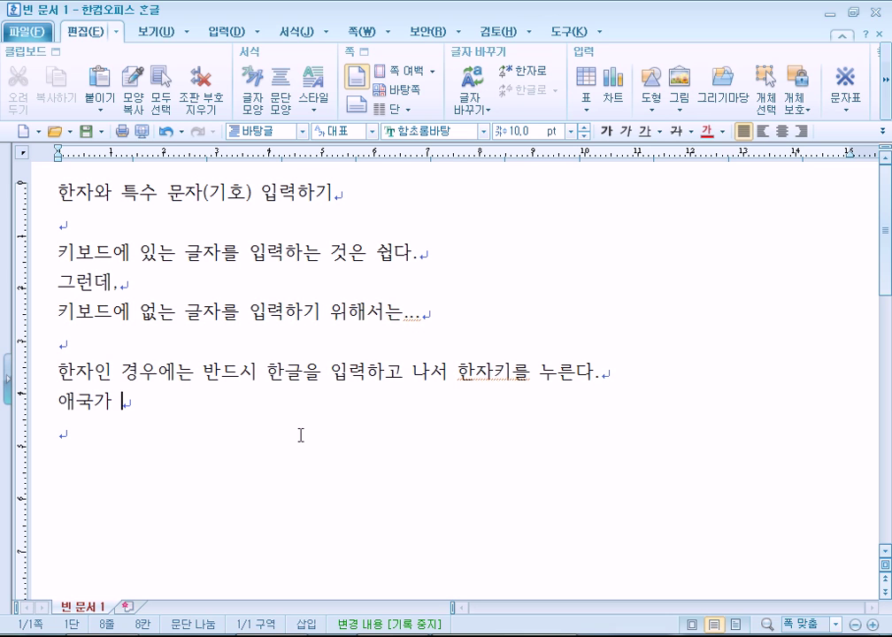
Type 이순신 and convert it to the hanja 李舜臣
text(이순신)
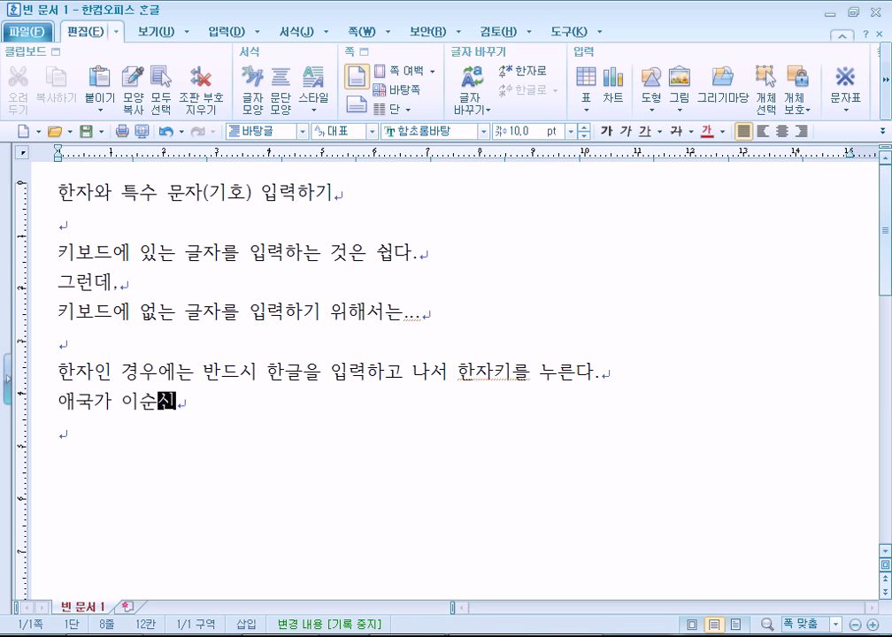
key(Hangul_Hanja)
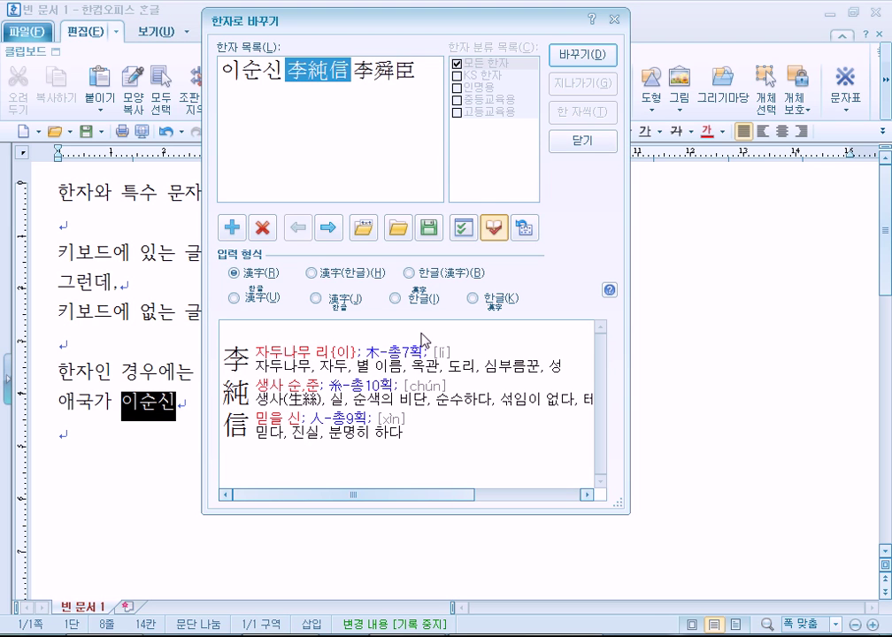
click(384, 70)
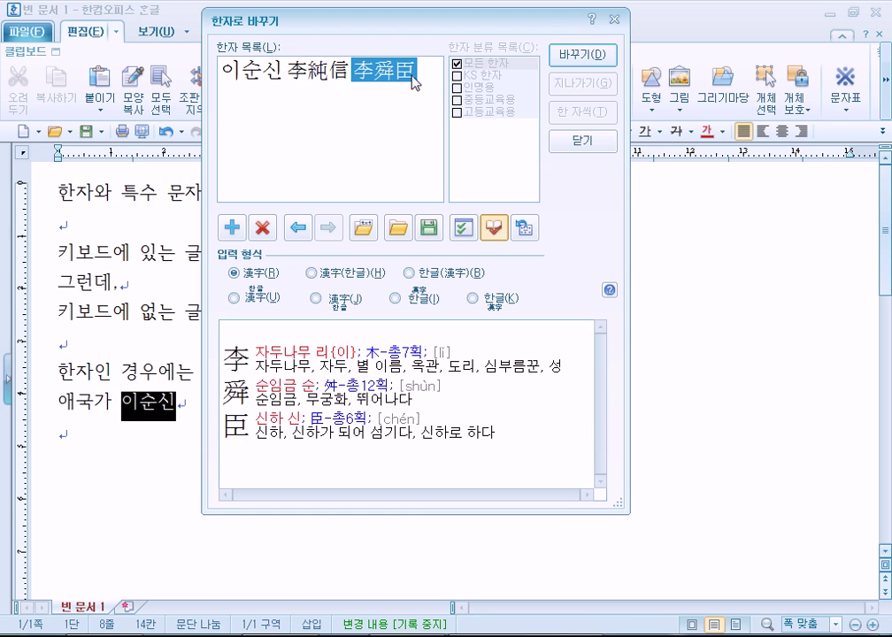
click(581, 57)
Add 을지문덕 and 홍길동, dismissing hanja conversion so both stay in Hangul
text(음지문덕)
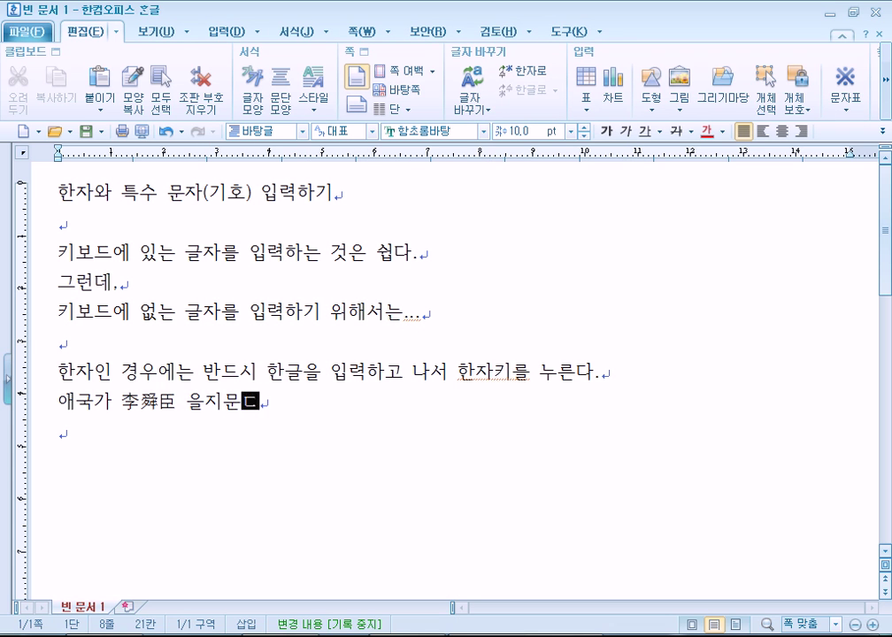
key(Hangul_Hanja)
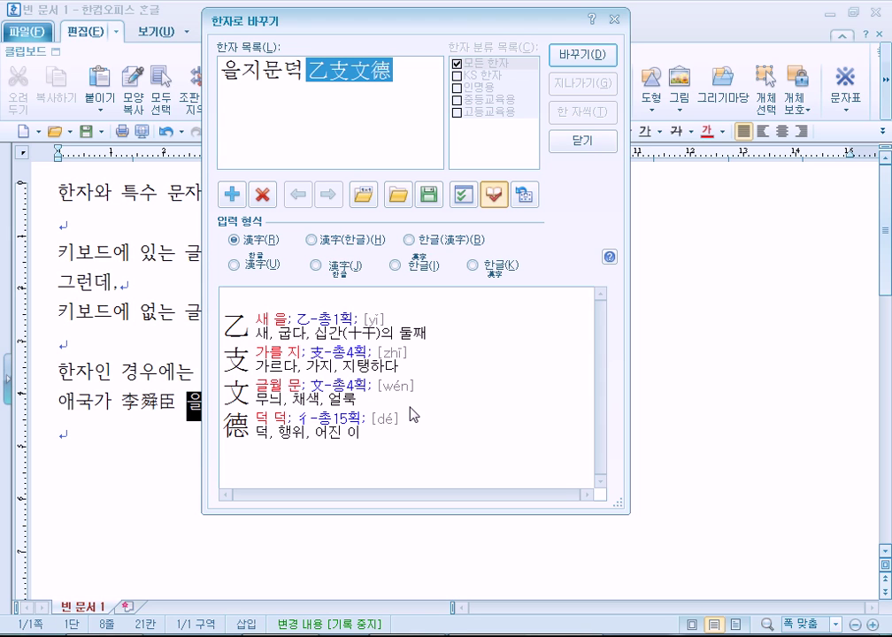
key(Escape)
text(홍ㄱ)
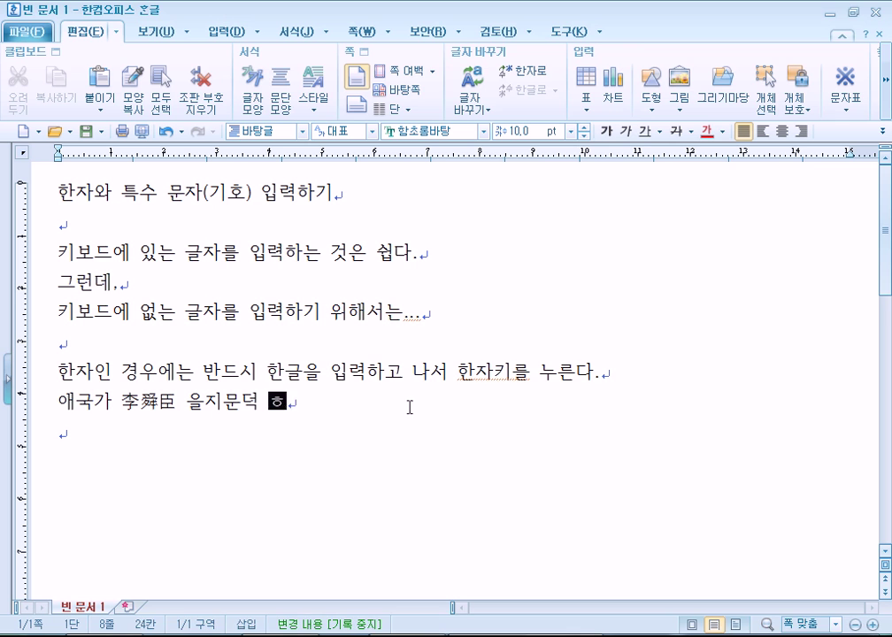
text(길동)
key(Hangul_Hanja)
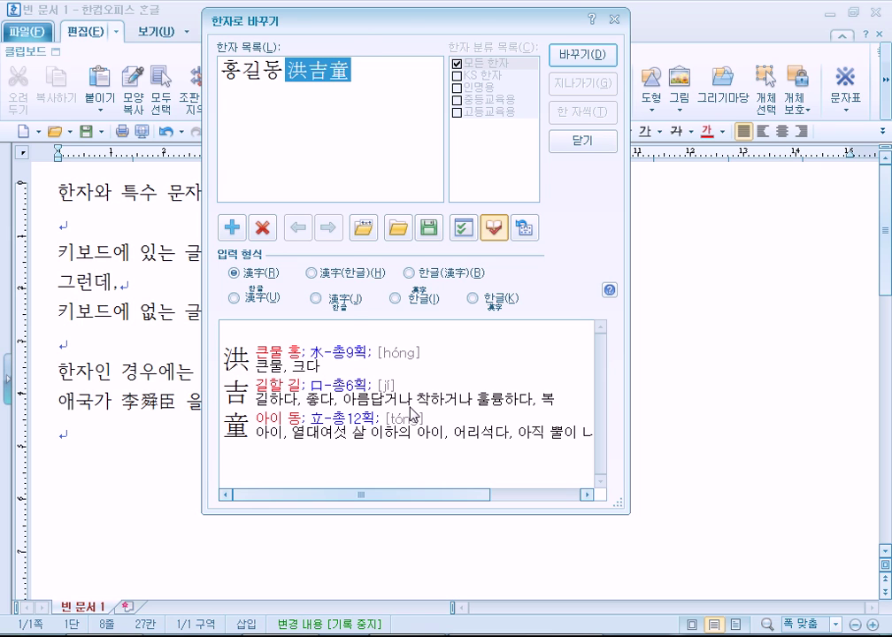
key(Escape)
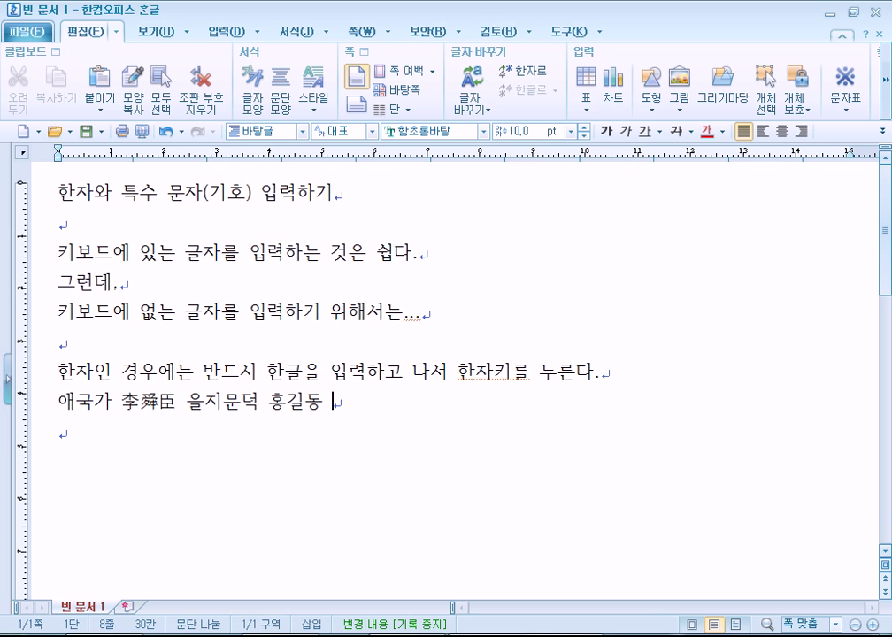
On the 입력 tab, scroll to the 입력 도우미 group and open the 한자 입력 dropdown
click(485, 111)
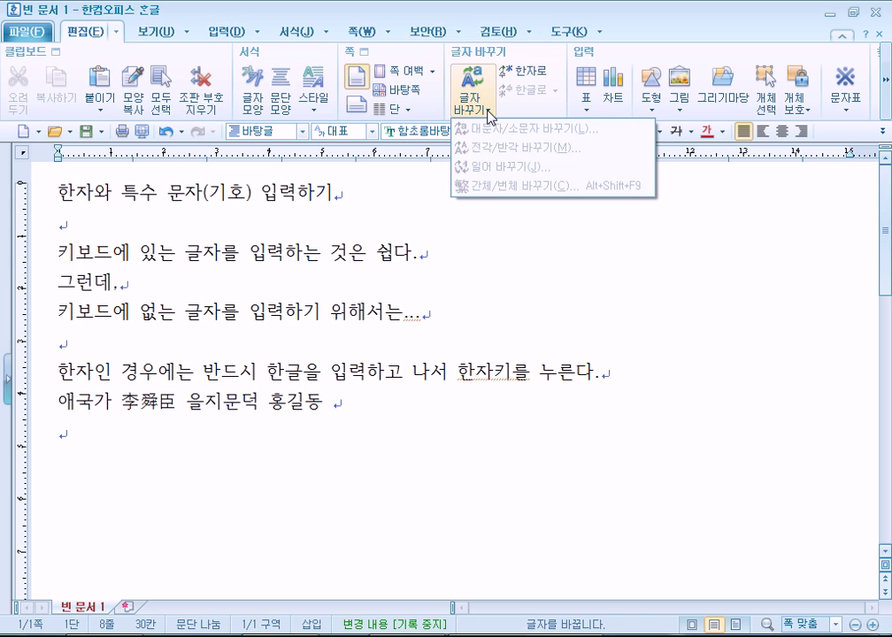
click(535, 81)
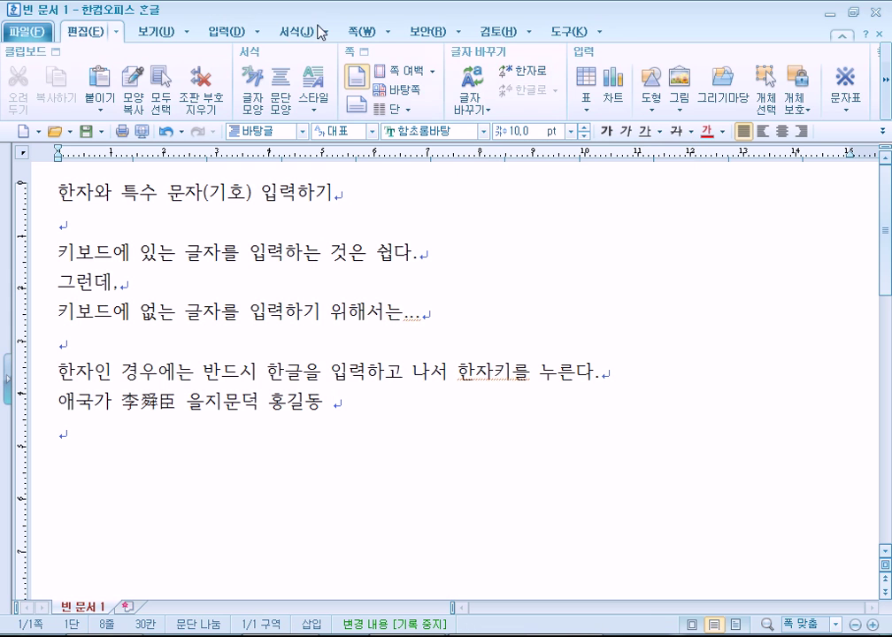
click(224, 31)
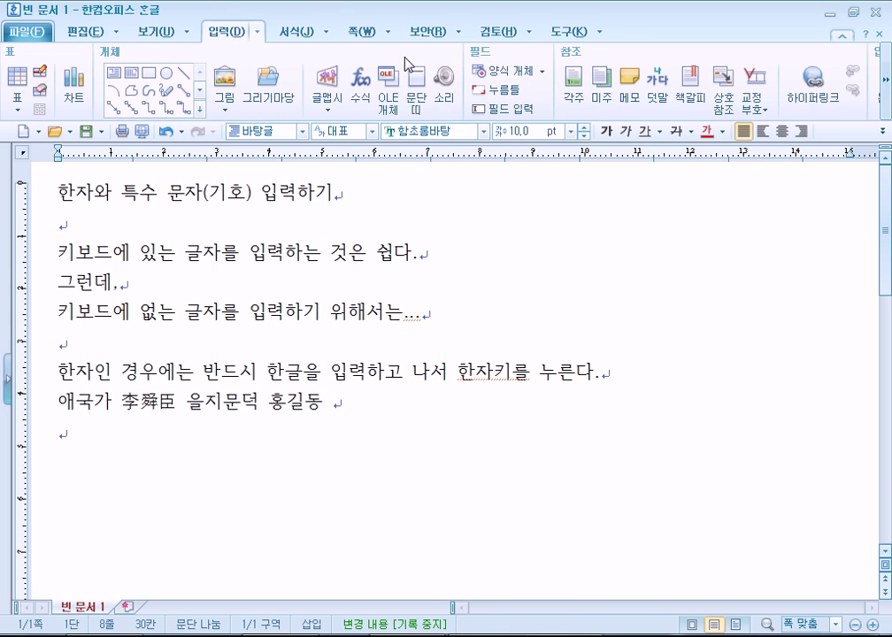
click(885, 109)
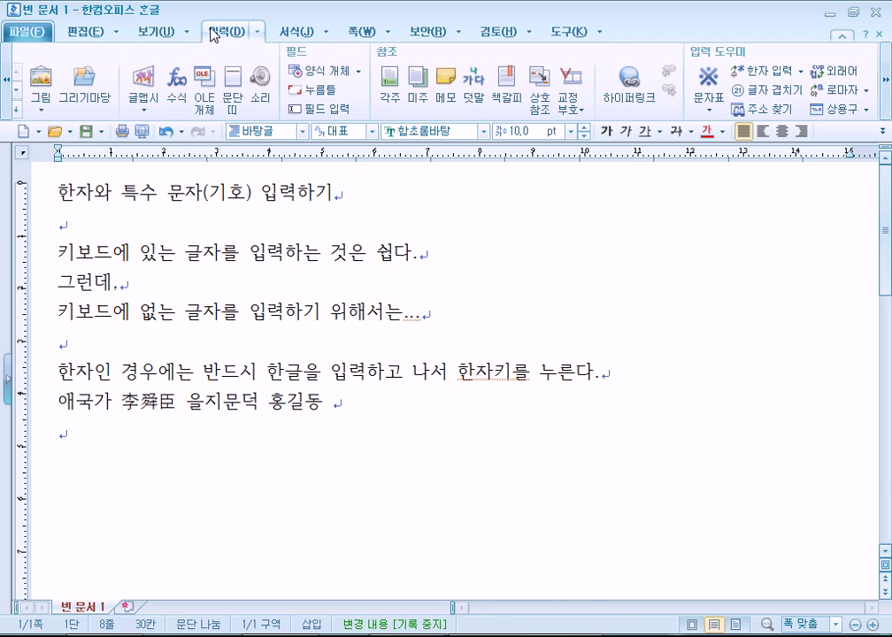
click(74, 30)
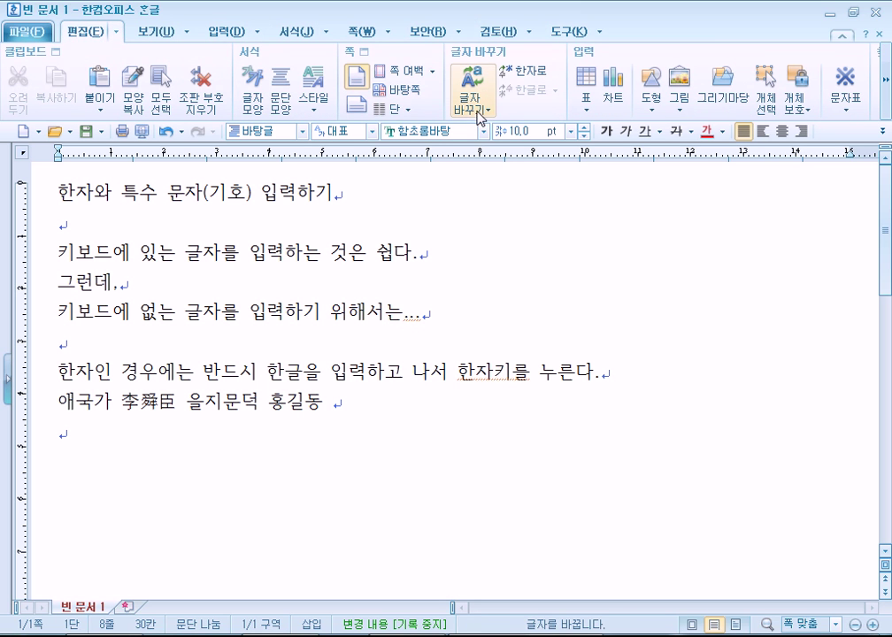
click(226, 31)
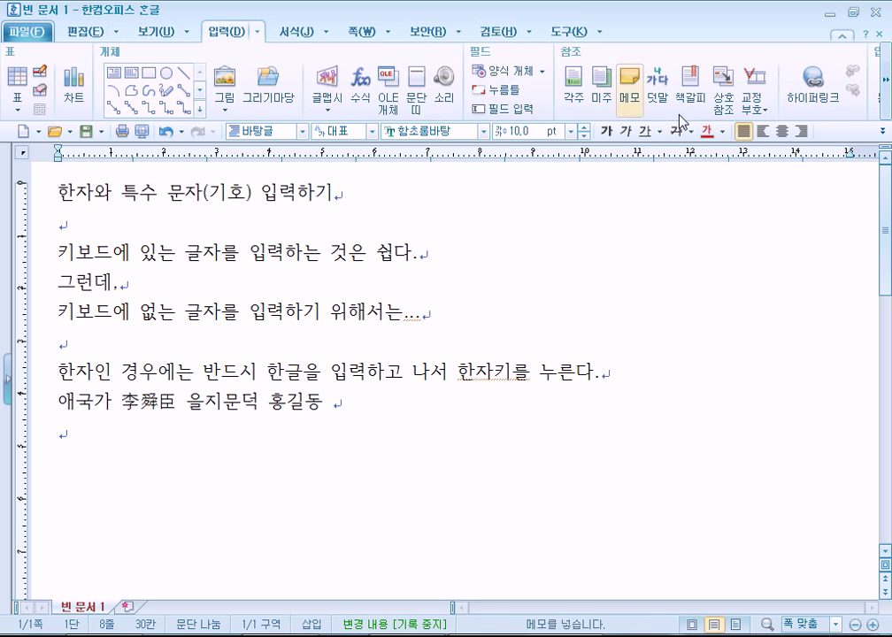
click(884, 98)
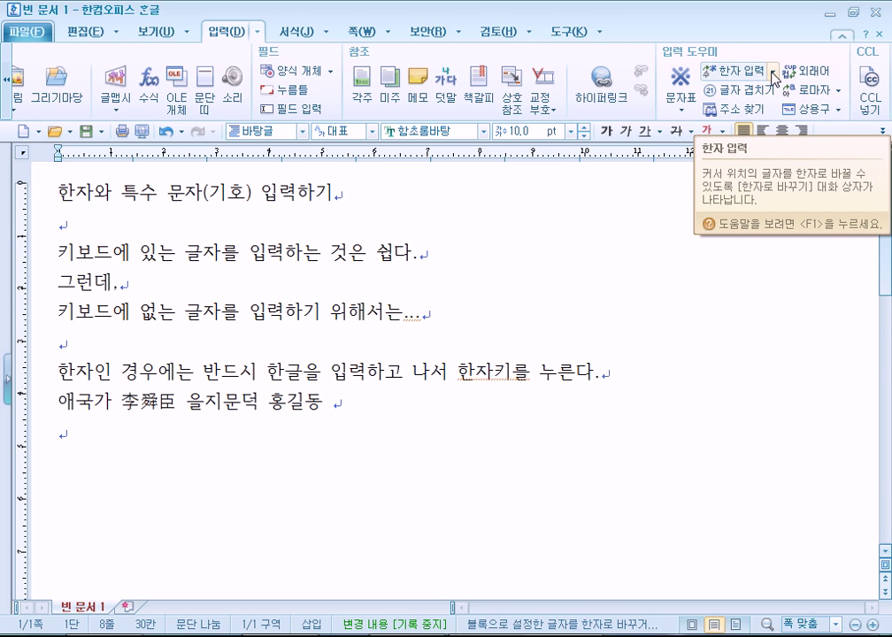
click(774, 73)
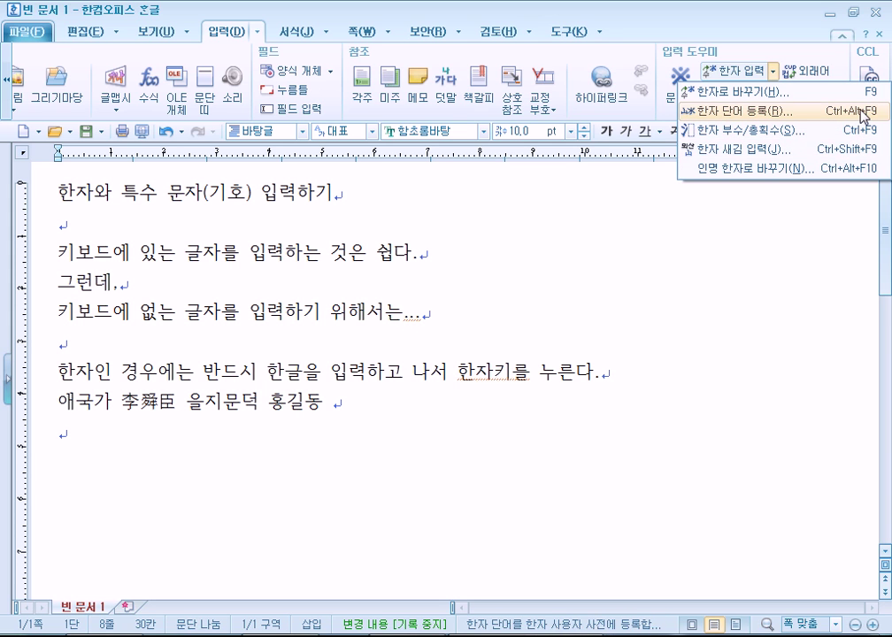
Start a 한자 단어 등록 entry, enter the person's name, and call up hanja candidates with F9
click(863, 115)
text(정민)
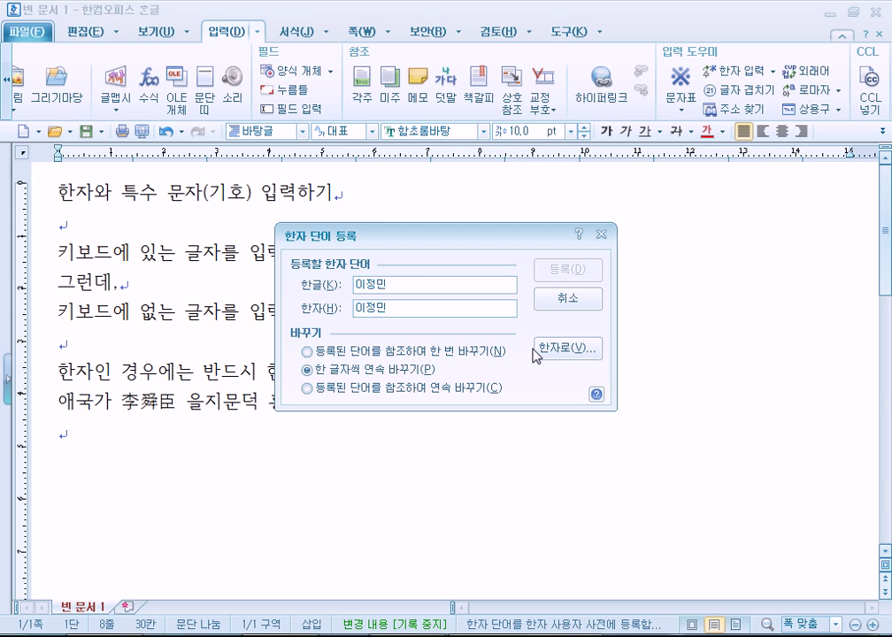
drag(406, 313, 326, 313)
click(412, 308)
key(F9)
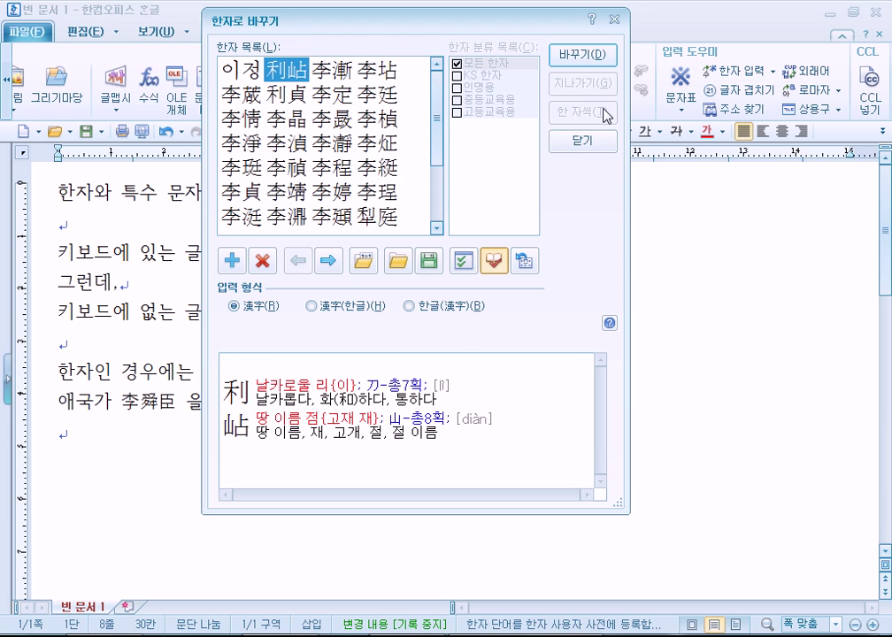
click(582, 139)
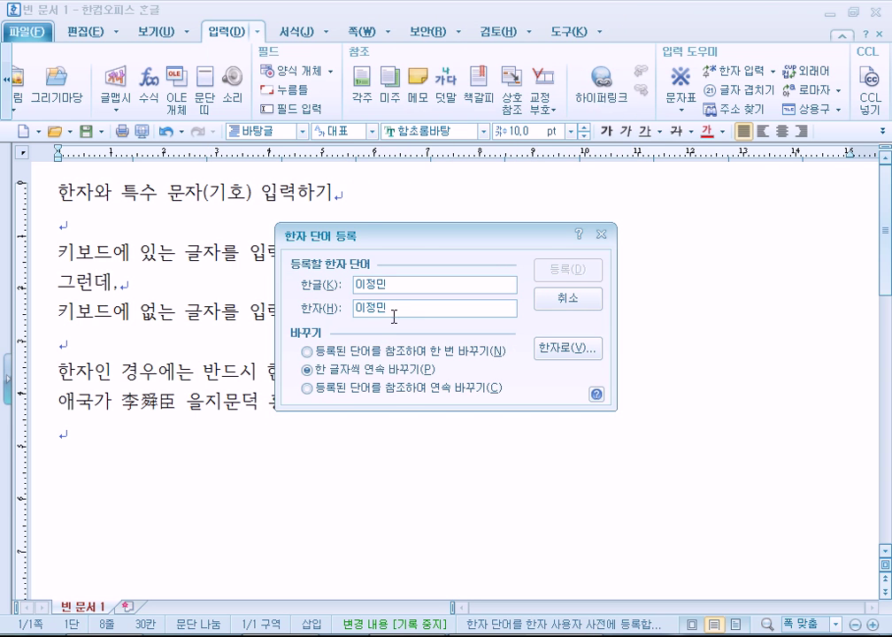
click(292, 308)
key(F9)
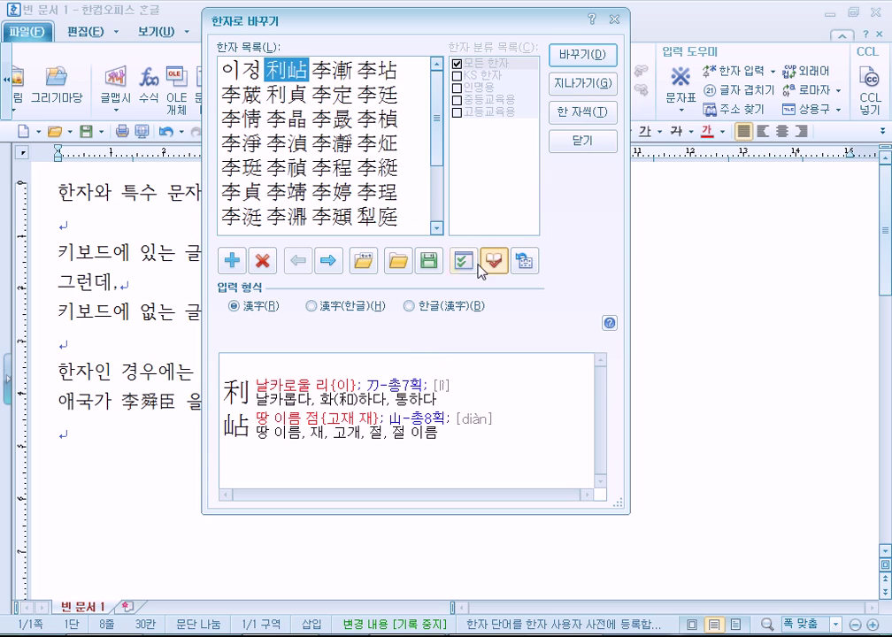
Pick each syllable's hanja with 한 자씩, then click 등록 to save the word
click(578, 119)
drag(264, 33, 480, 82)
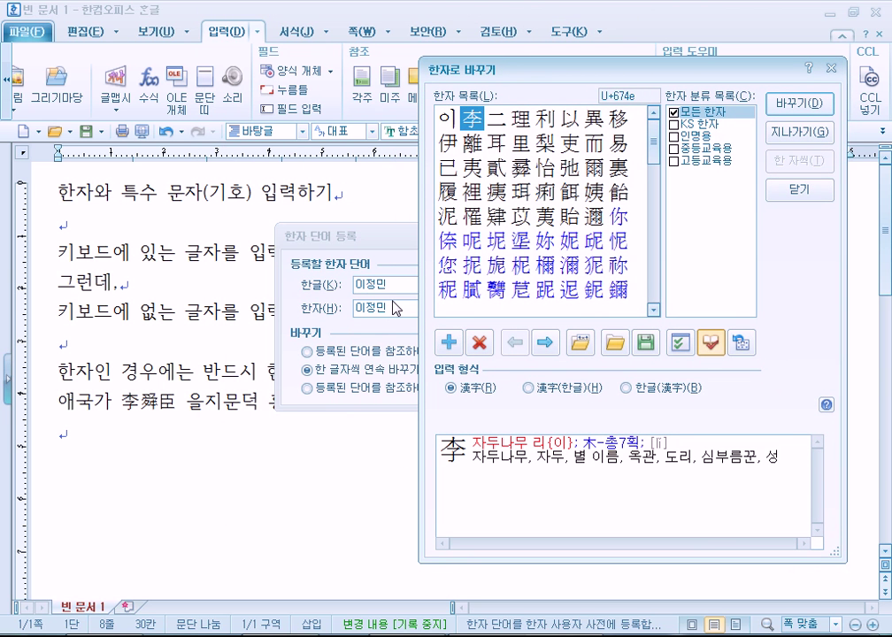
click(799, 102)
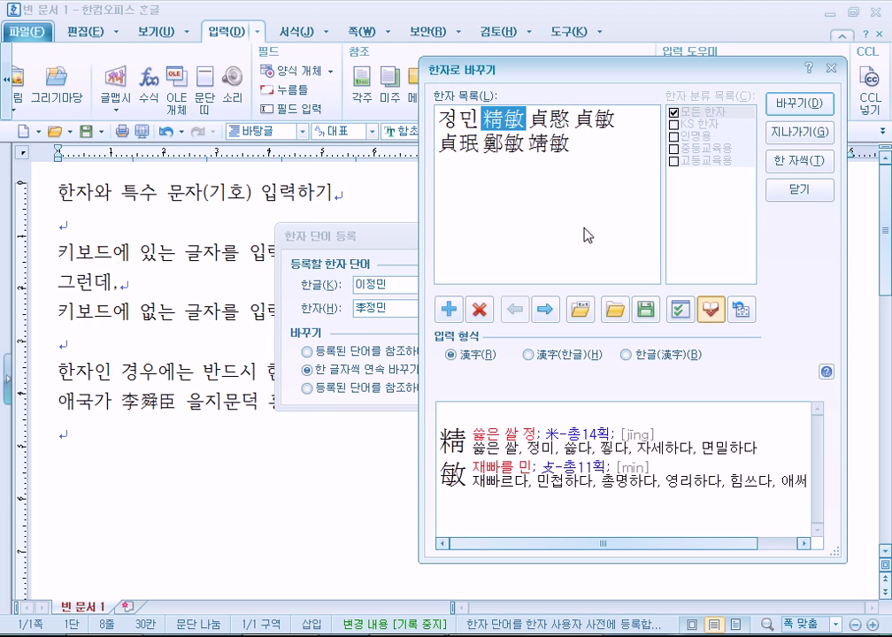
click(786, 164)
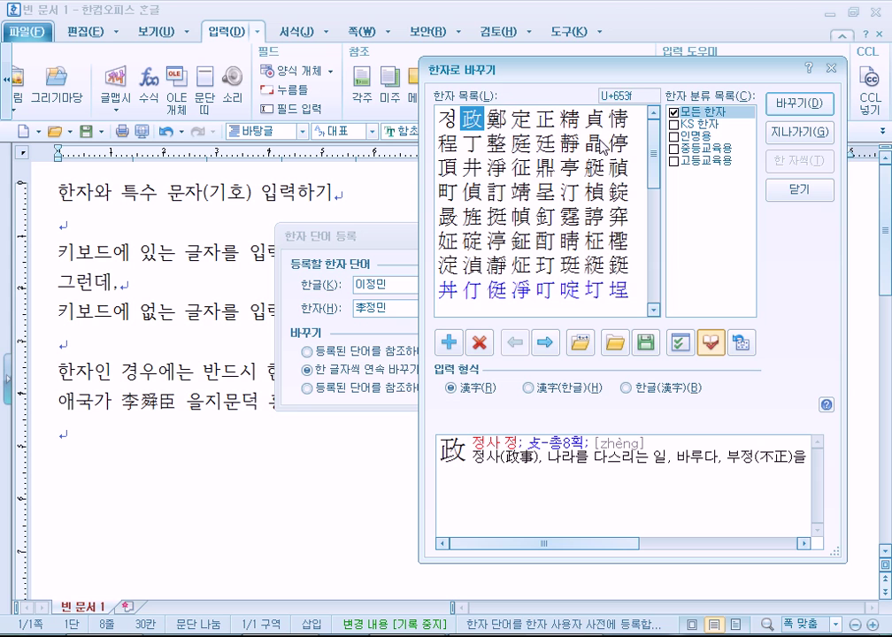
click(546, 142)
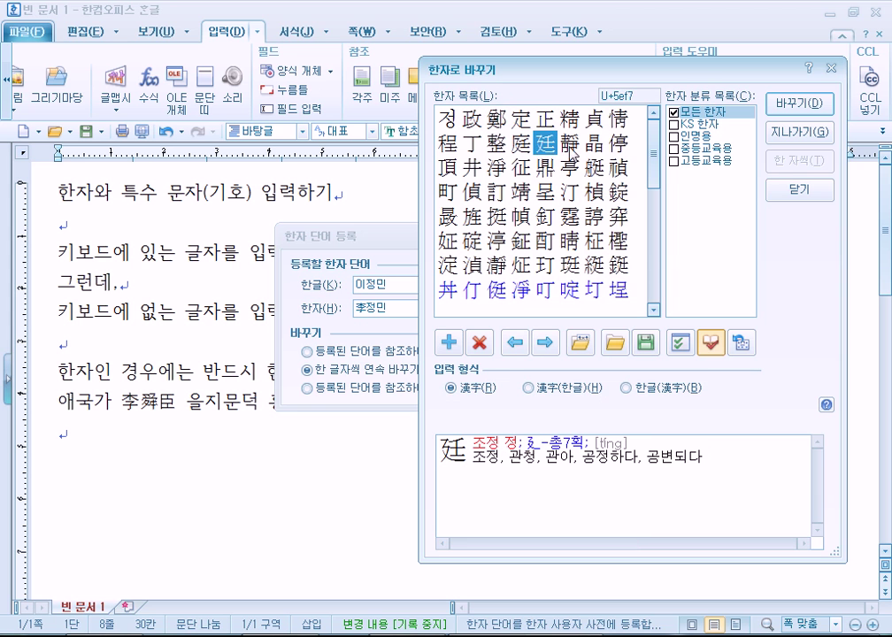
click(796, 102)
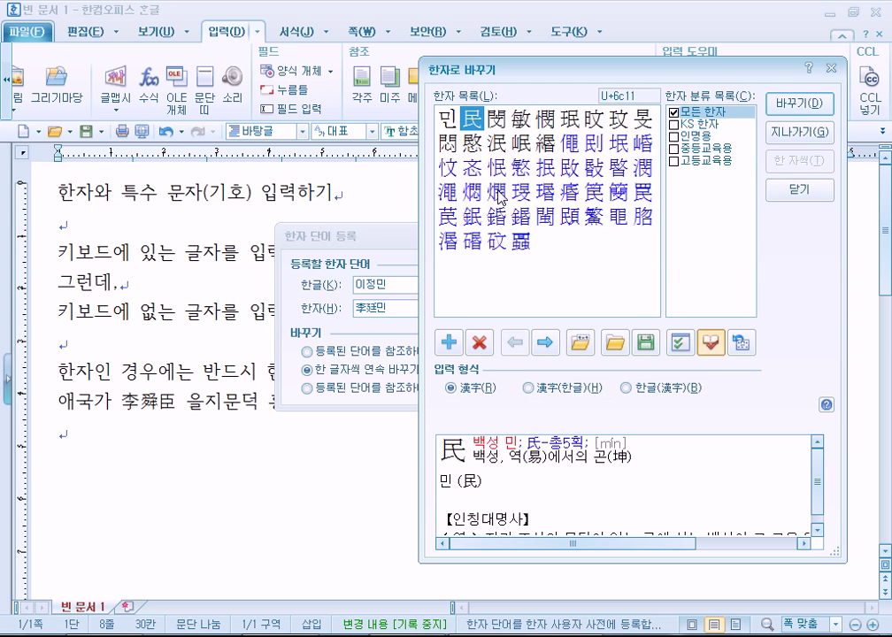
click(520, 117)
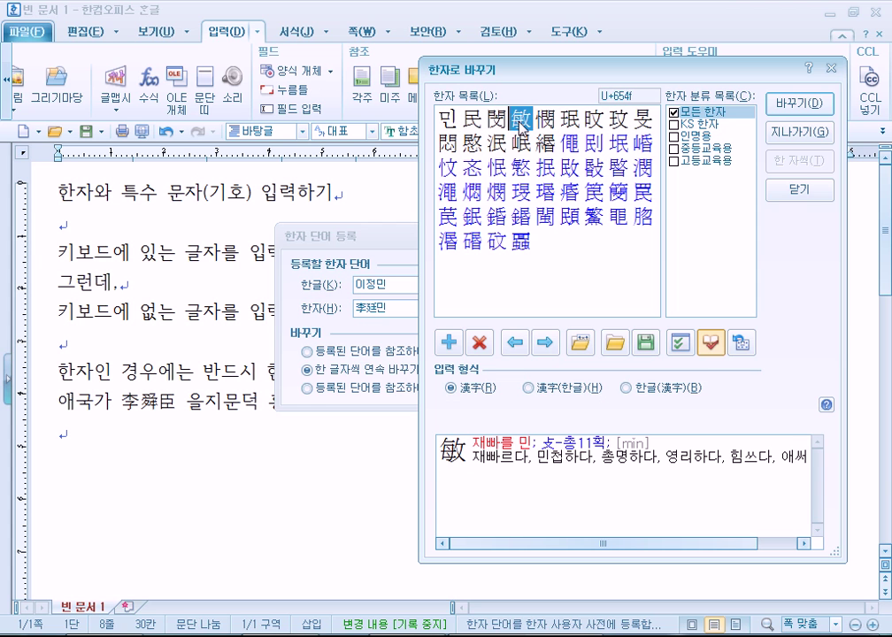
click(786, 106)
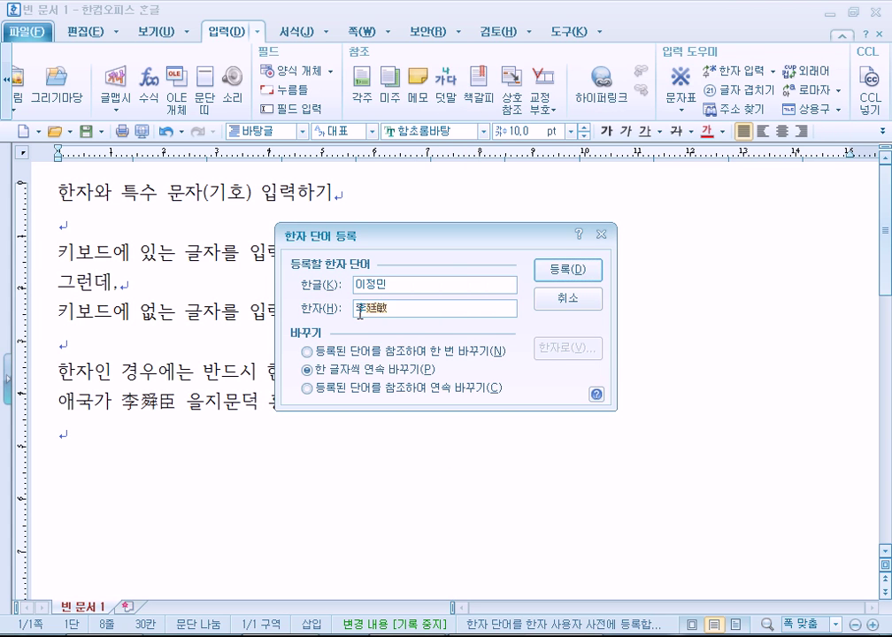
click(427, 311)
click(571, 269)
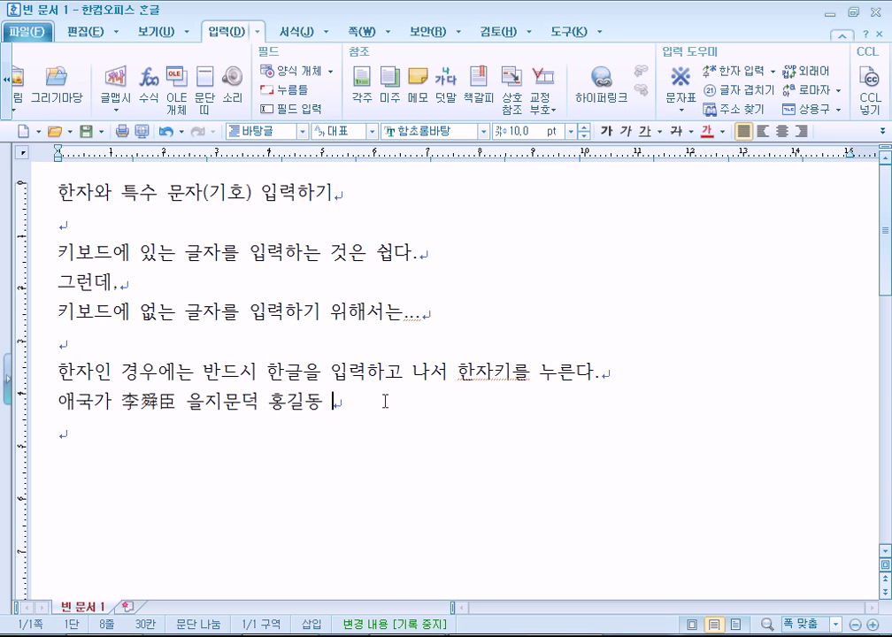
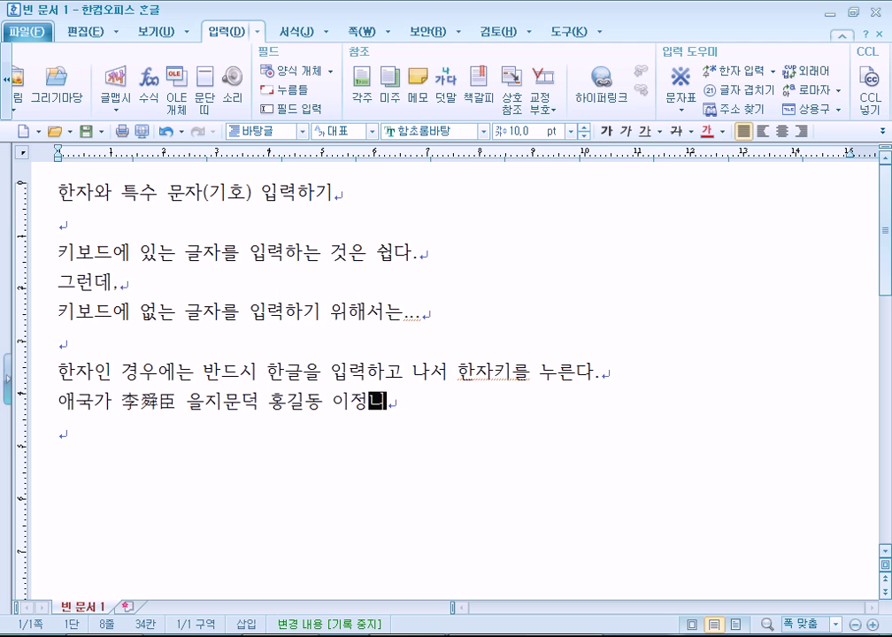
Type the registered name after 홍길동 and replace it with its registered hanja spelling
key(F9)
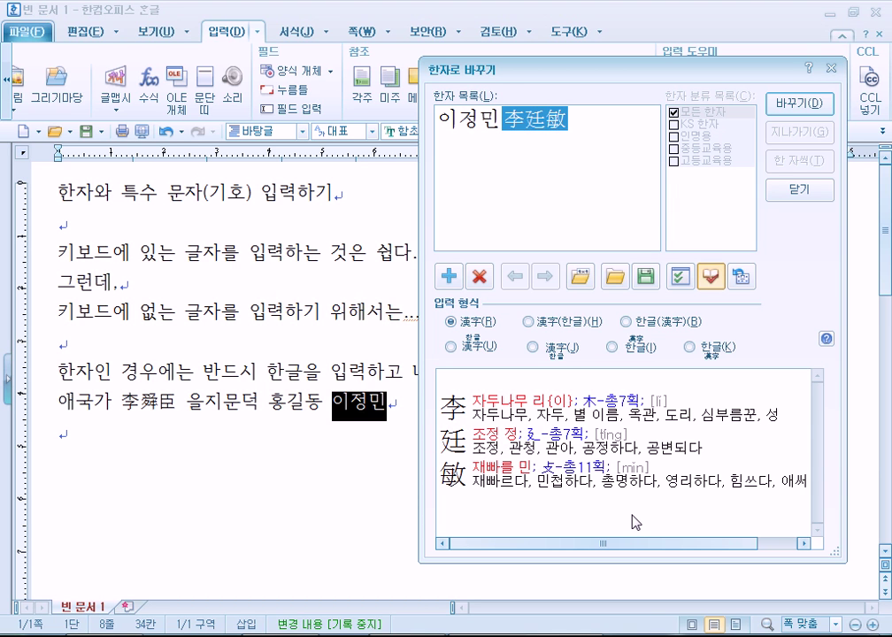
click(710, 276)
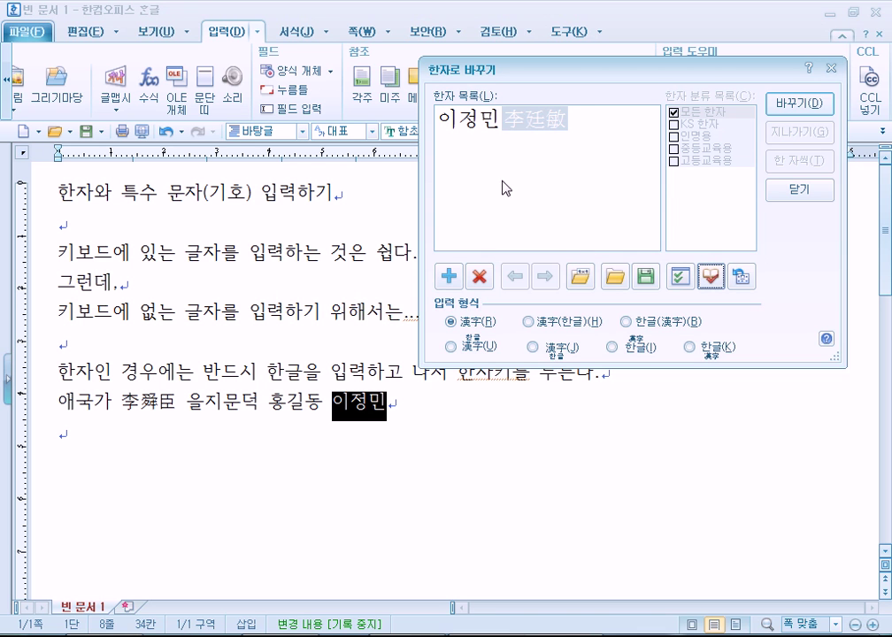
drag(523, 77, 511, 130)
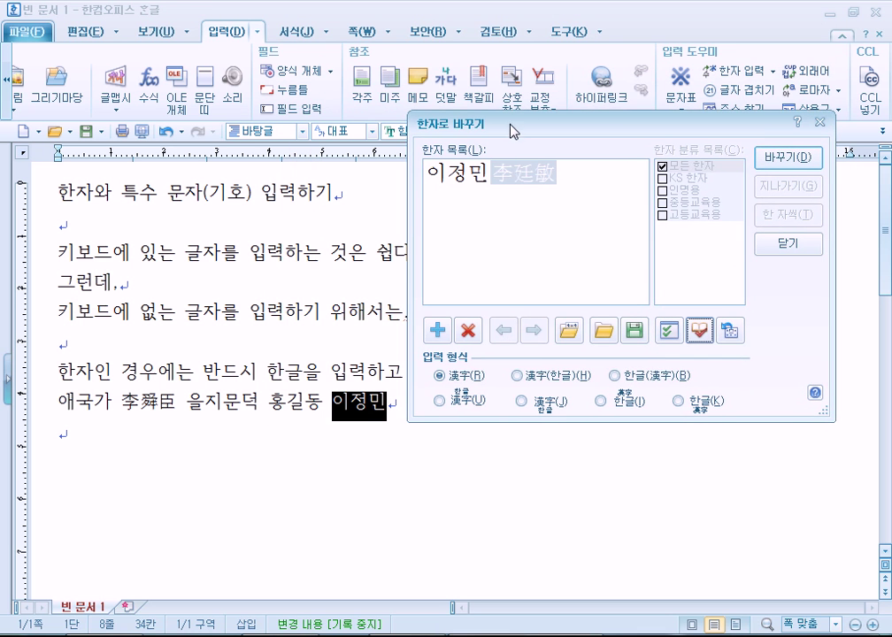
click(511, 193)
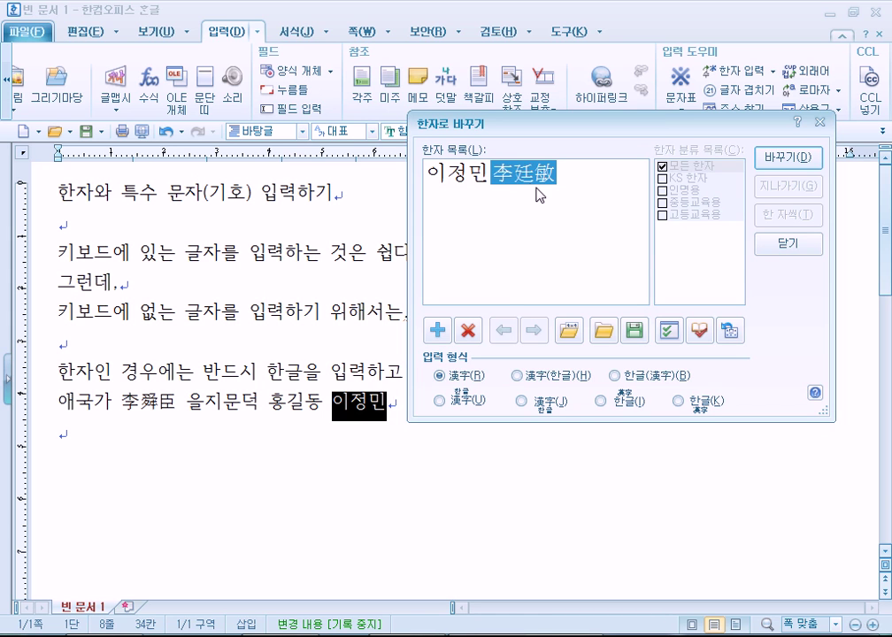
click(701, 332)
drag(612, 123, 611, 14)
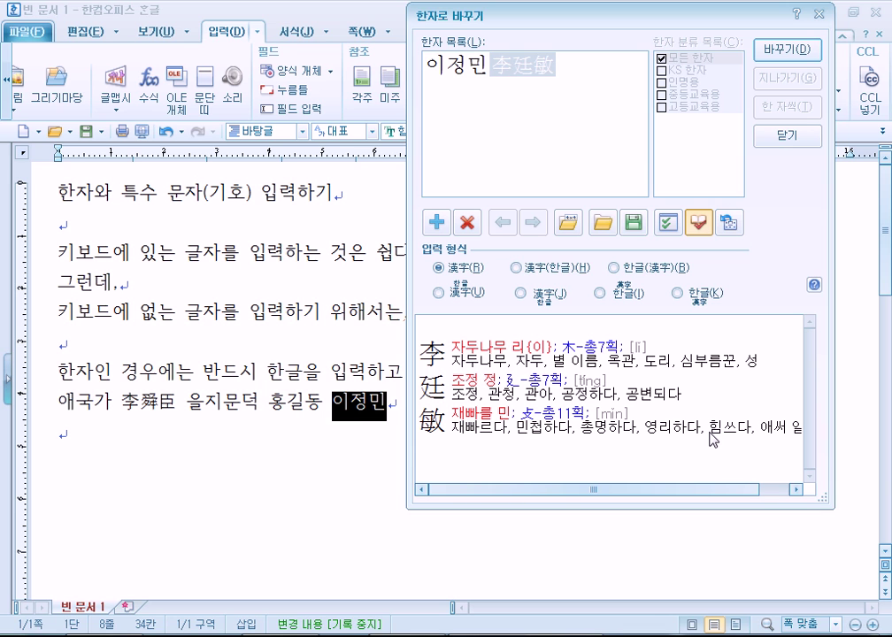
click(812, 50)
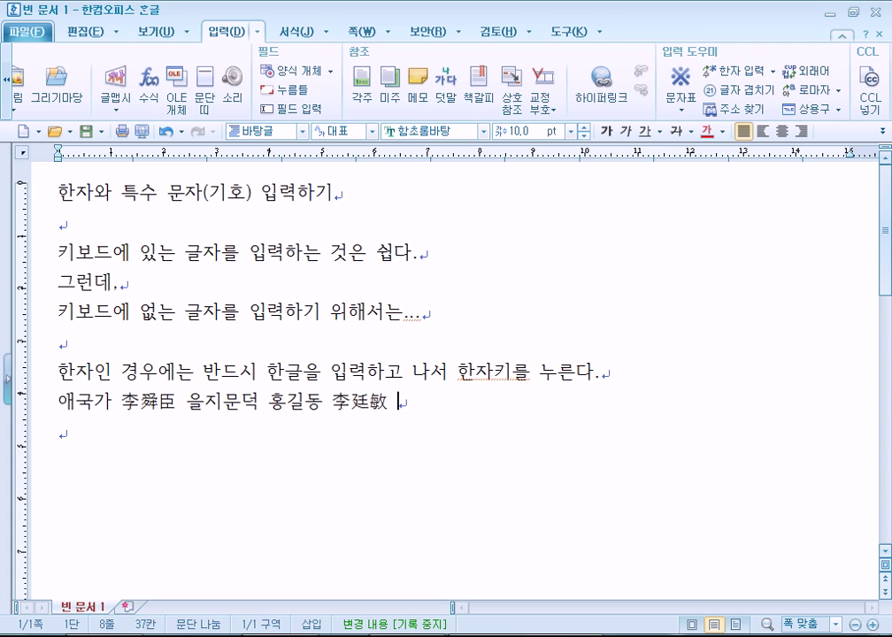
Launch Paint and sketch the top stroke and box shape of 乭
key(super)
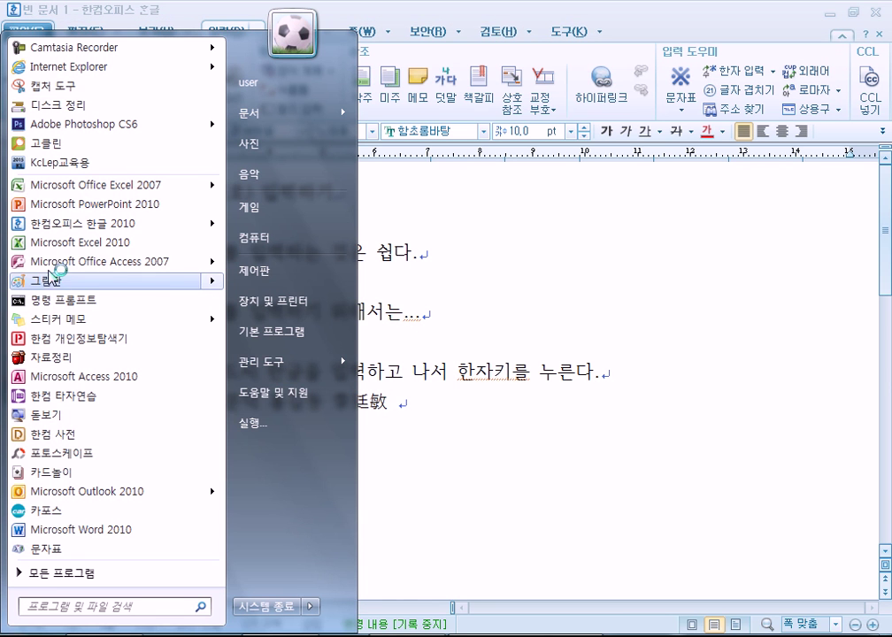
key(Escape)
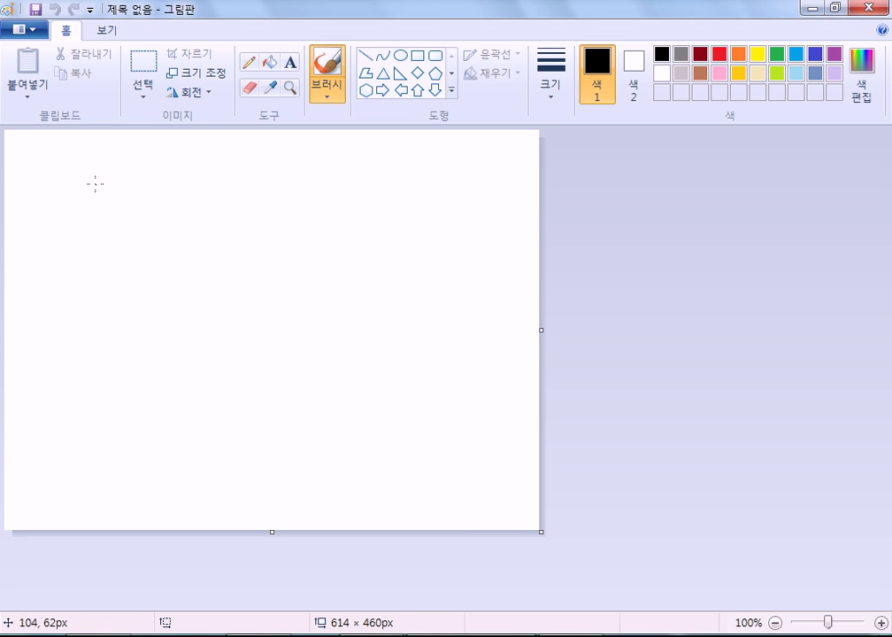
drag(95, 183, 309, 177)
drag(178, 180, 104, 253)
mouse_move(162, 239)
mouse_down()
mouse_move(168, 309)
mouse_move(266, 232)
mouse_move(279, 309)
mouse_move(269, 308)
mouse_up()
drag(175, 308, 284, 304)
Add the hooked stroke, circle the character, and return to Hangul
mouse_move(111, 353)
mouse_down()
mouse_move(324, 358)
mouse_move(218, 472)
mouse_move(374, 462)
mouse_move(352, 425)
mouse_up()
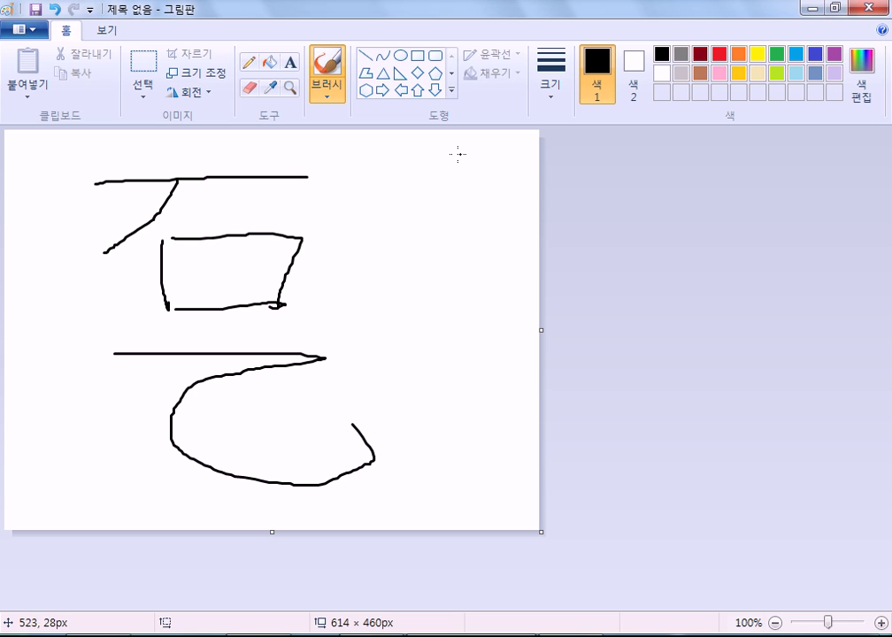
mouse_move(311, 152)
mouse_down()
mouse_move(209, 124)
mouse_move(72, 193)
mouse_move(80, 391)
mouse_move(238, 520)
mouse_move(350, 515)
mouse_move(380, 247)
mouse_move(311, 155)
mouse_up()
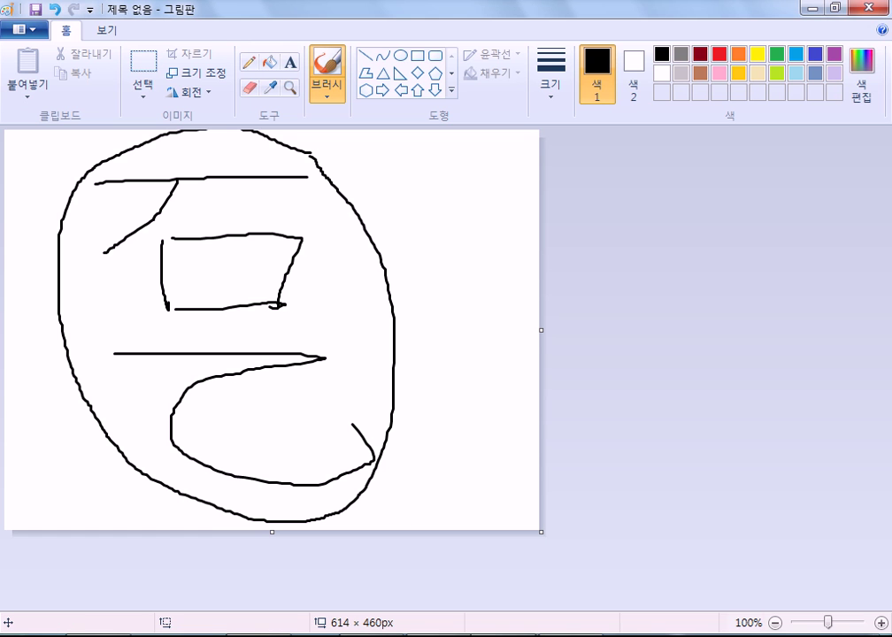
key(alt+Tab)
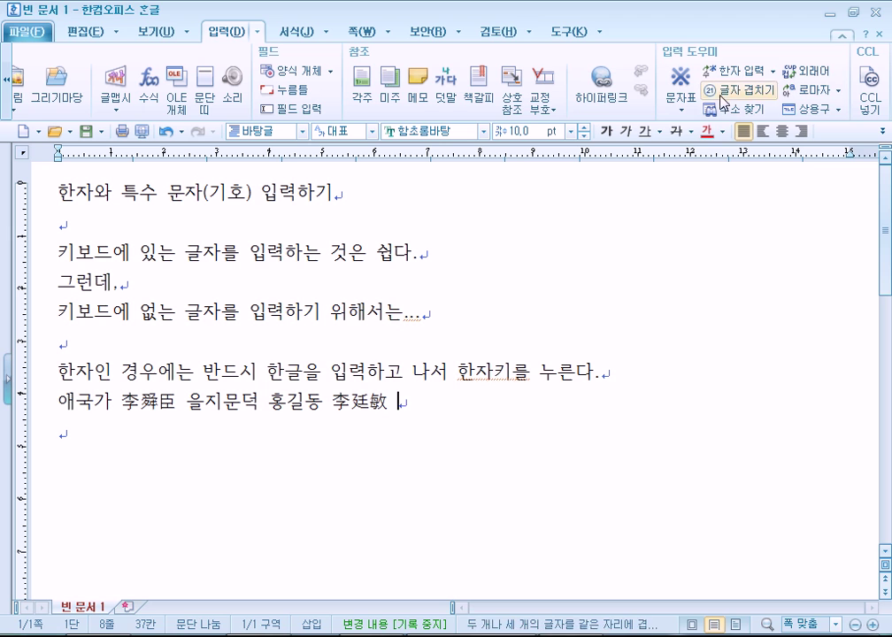
Open 한자 부수/총획수 lookup and list the hanja with 총획수 6
click(773, 73)
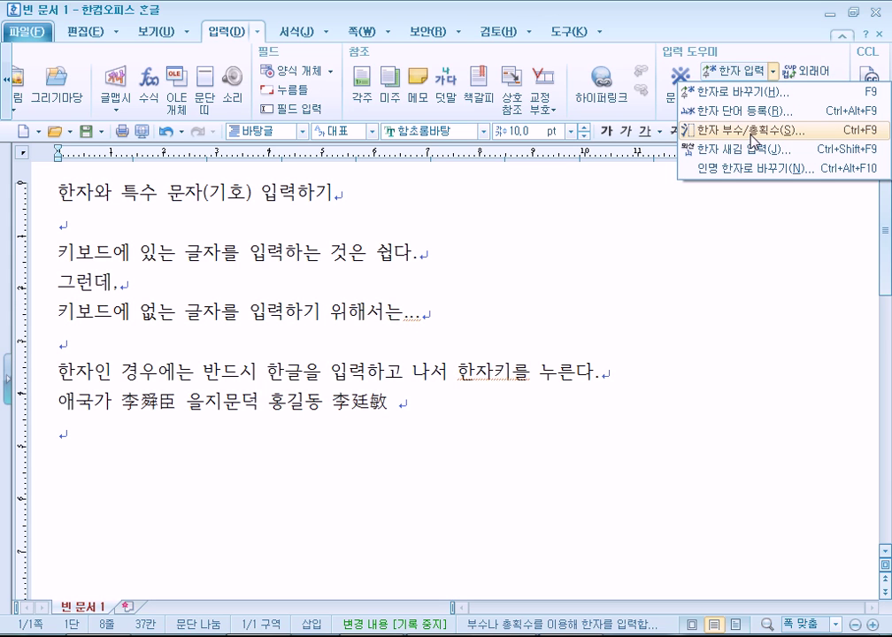
click(752, 139)
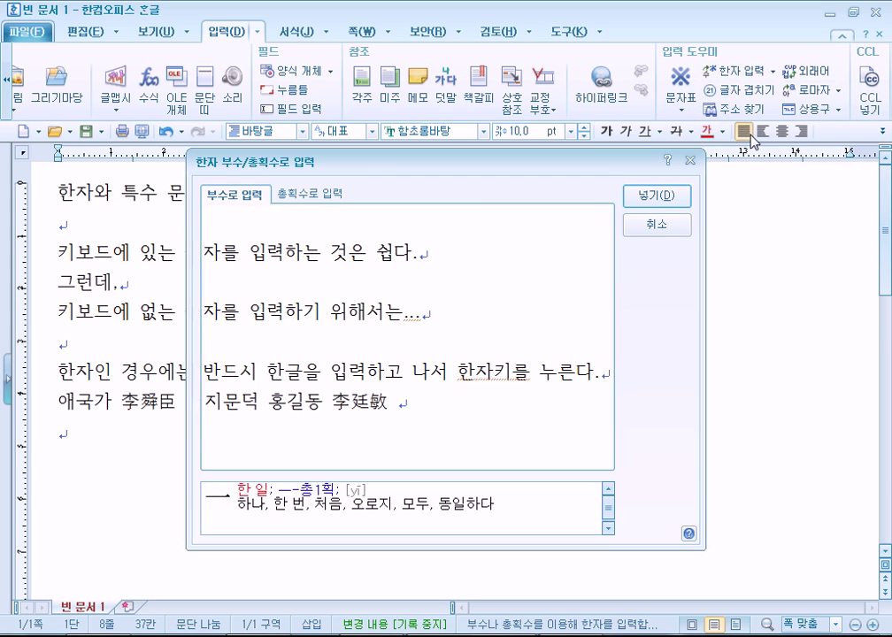
click(309, 193)
click(319, 223)
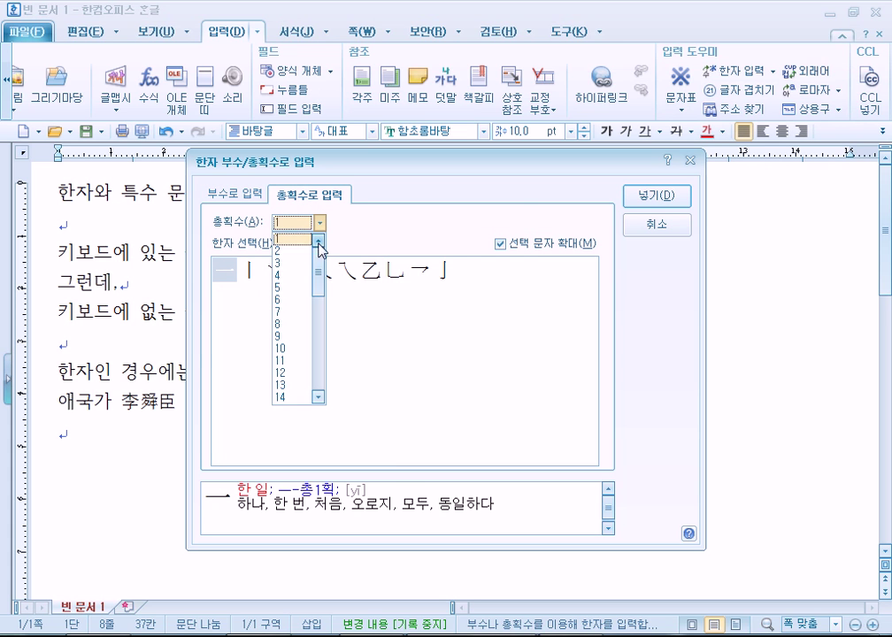
click(294, 300)
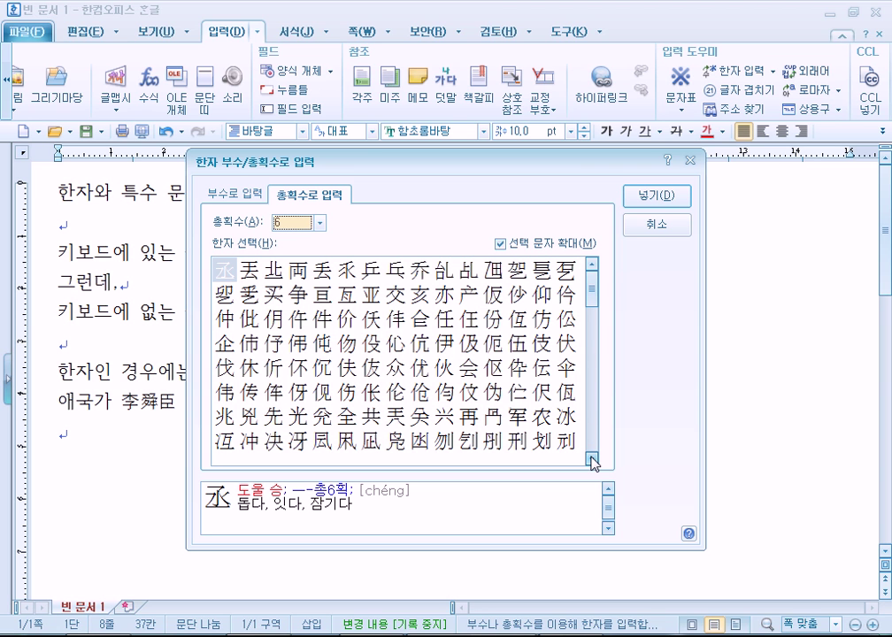
Scroll the six-stroke list to 乭 and insert it into the document
click(592, 459)
click(592, 459)
click(592, 459)
click(592, 459)
click(592, 459)
click(591, 459)
click(591, 459)
click(592, 459)
click(592, 459)
click(591, 459)
click(592, 459)
click(592, 459)
click(592, 459)
click(592, 460)
click(592, 459)
click(592, 459)
drag(592, 442, 595, 409)
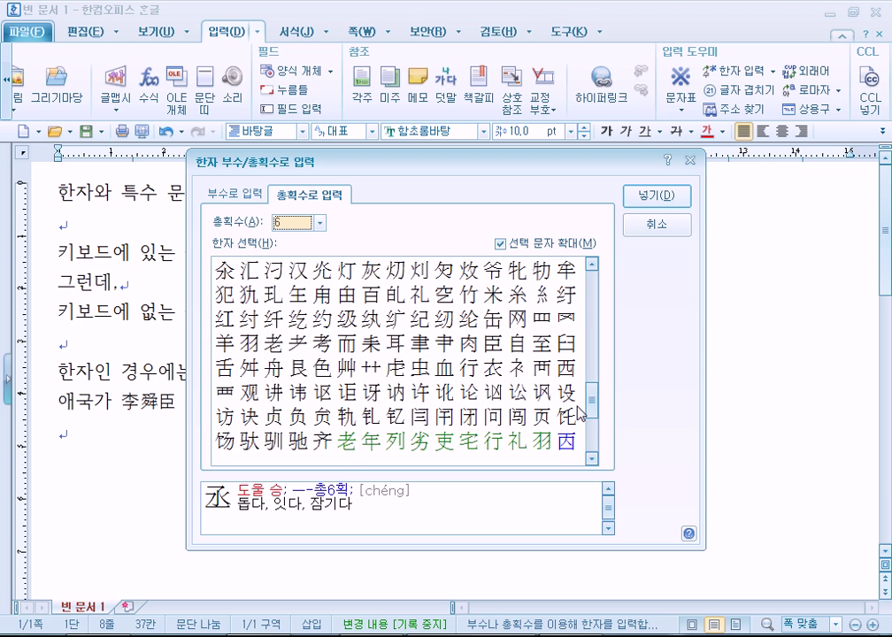
drag(591, 410, 598, 372)
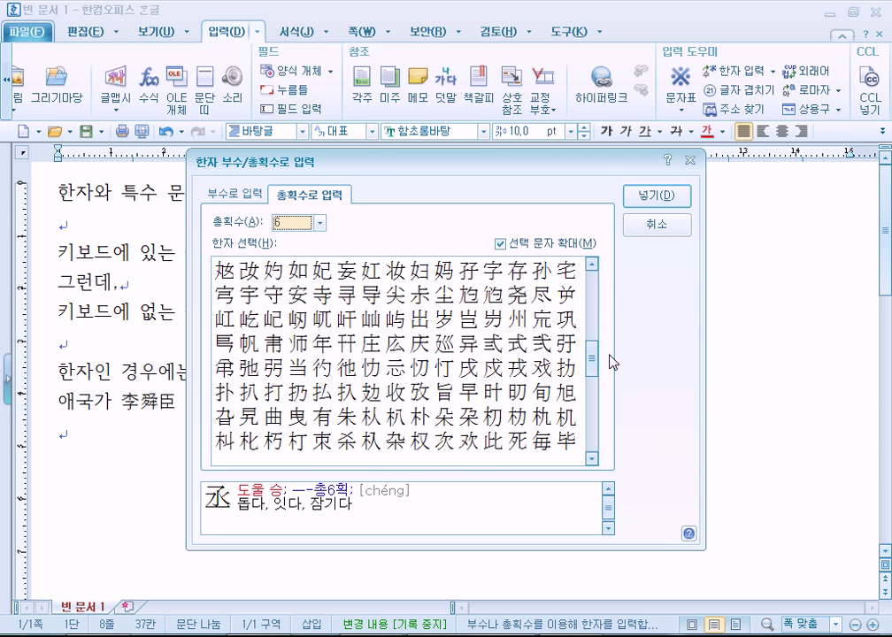
drag(592, 375, 590, 299)
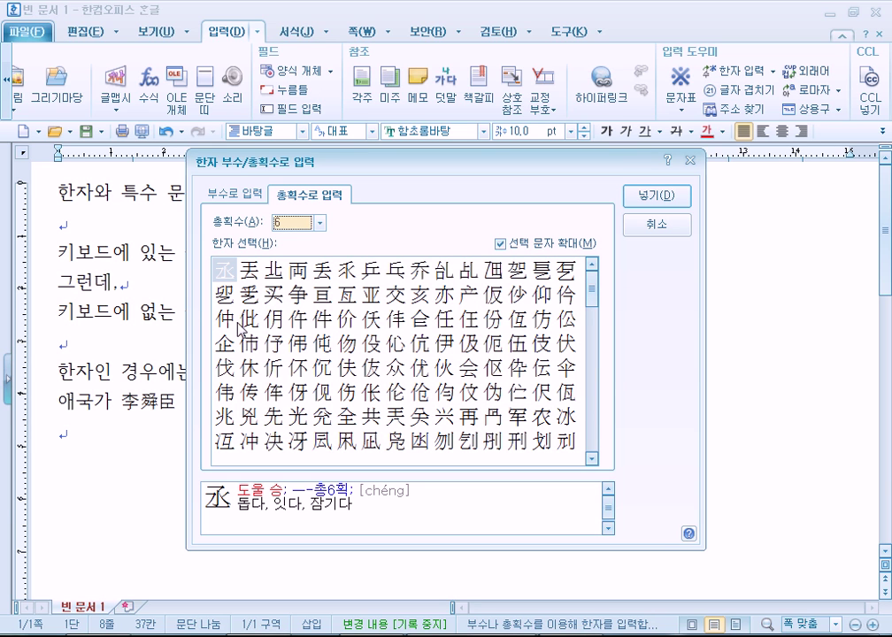
click(571, 284)
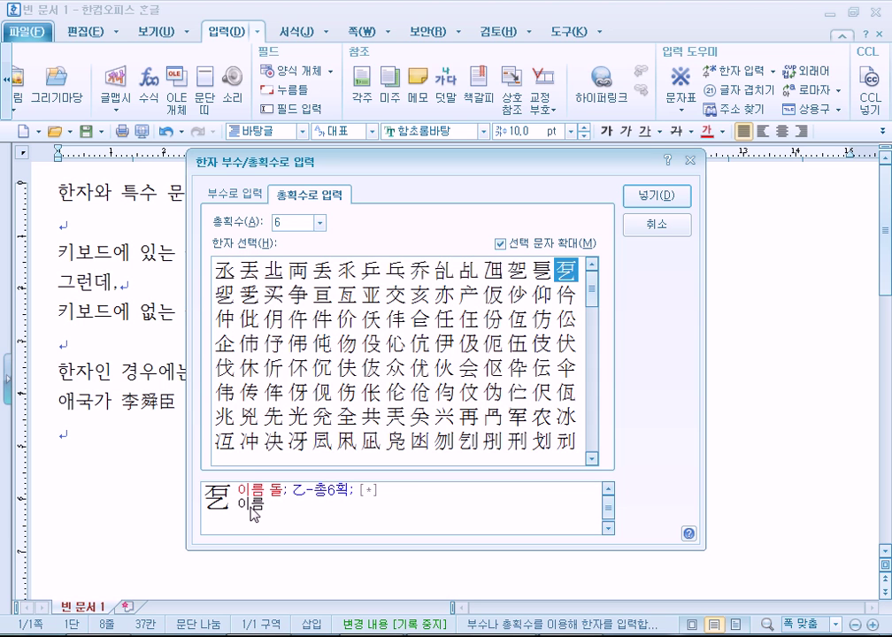
mouse_move(337, 165)
mouse_down()
mouse_move(348, 49)
mouse_move(325, 32)
mouse_up()
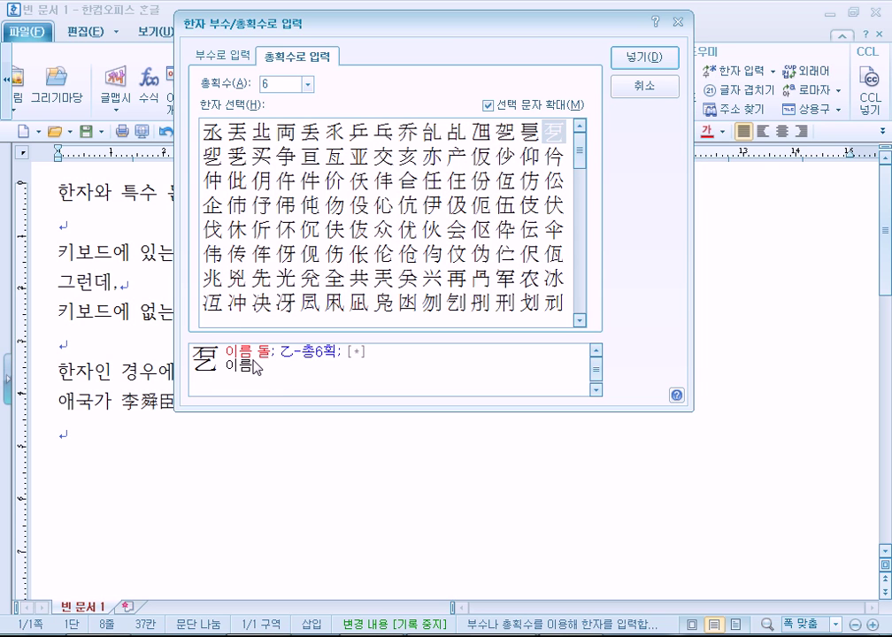
click(644, 58)
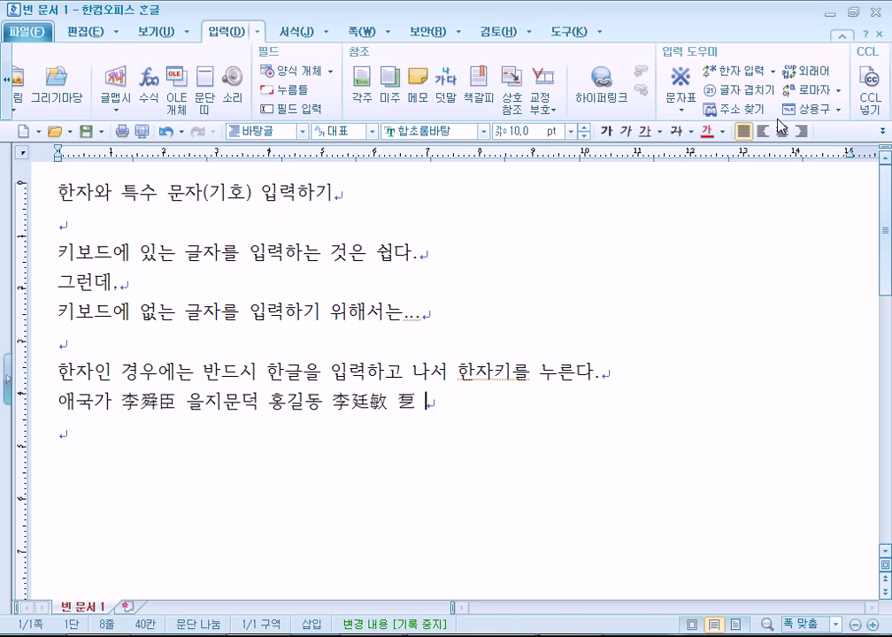
Insert 學 using 한자 새김 입력 with the reading 배울학
click(773, 70)
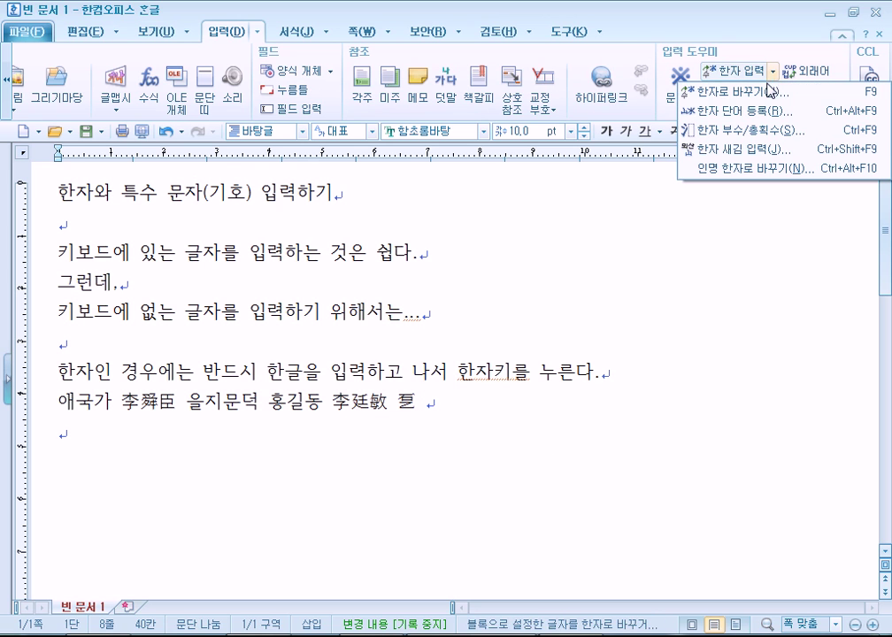
click(738, 150)
text(배울학)
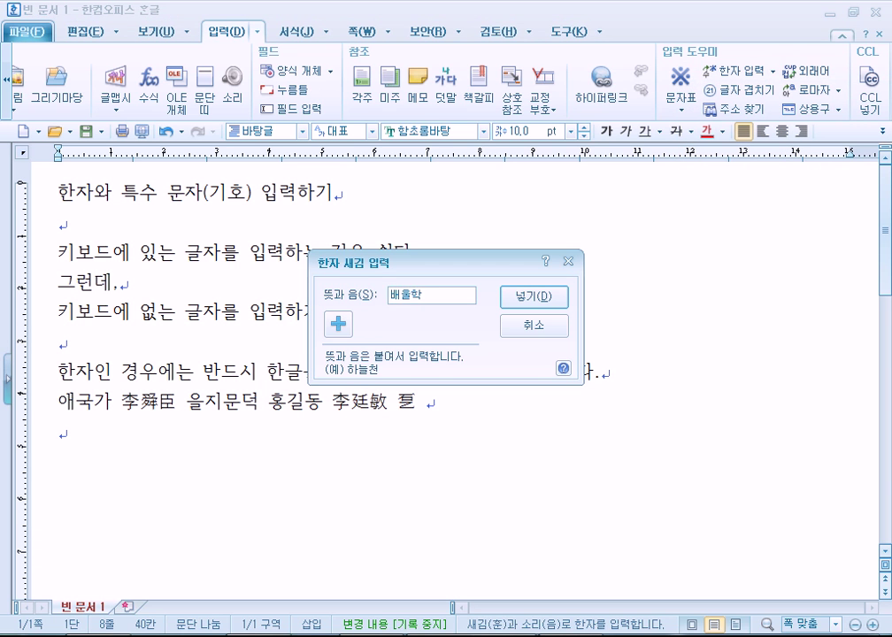
key(Return)
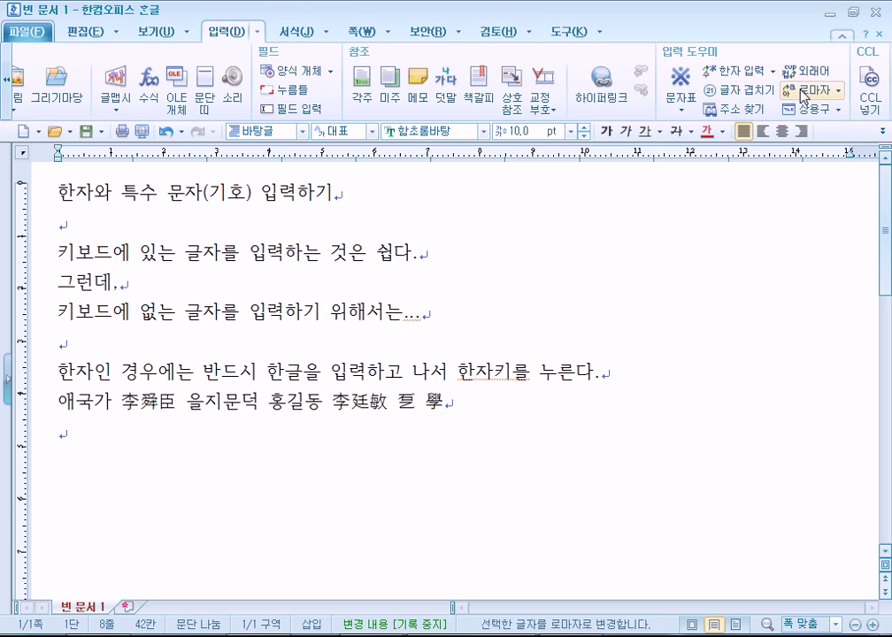
Insert 石 using 한자 새김 입력 with 돌석, and space out the characters
click(773, 78)
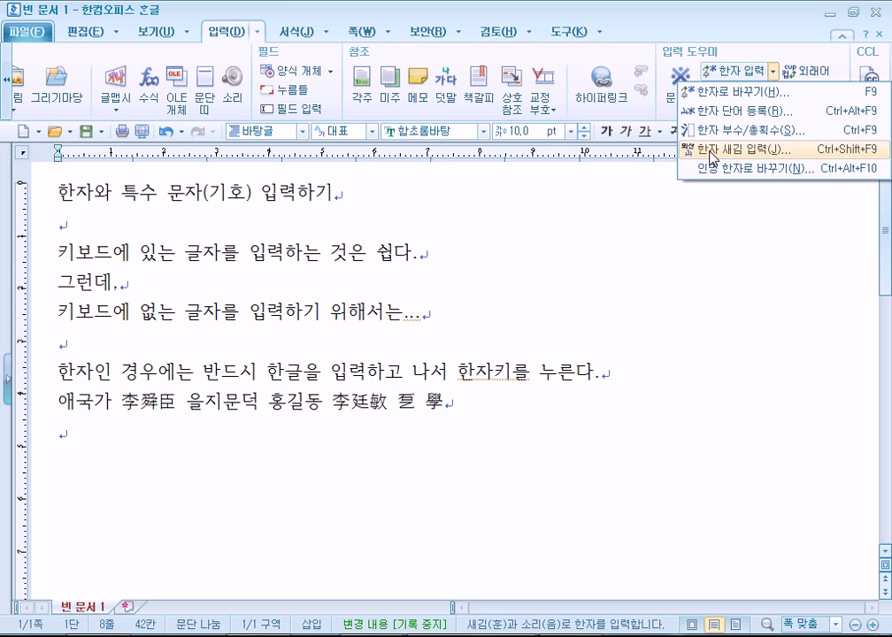
click(711, 152)
text(돌석)
key(Return)
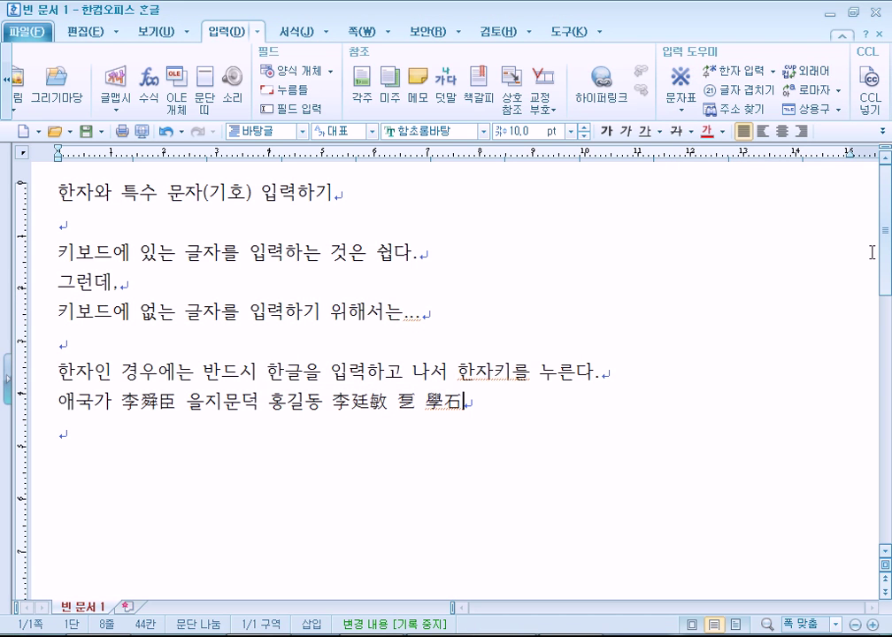
click(453, 402)
click(484, 394)
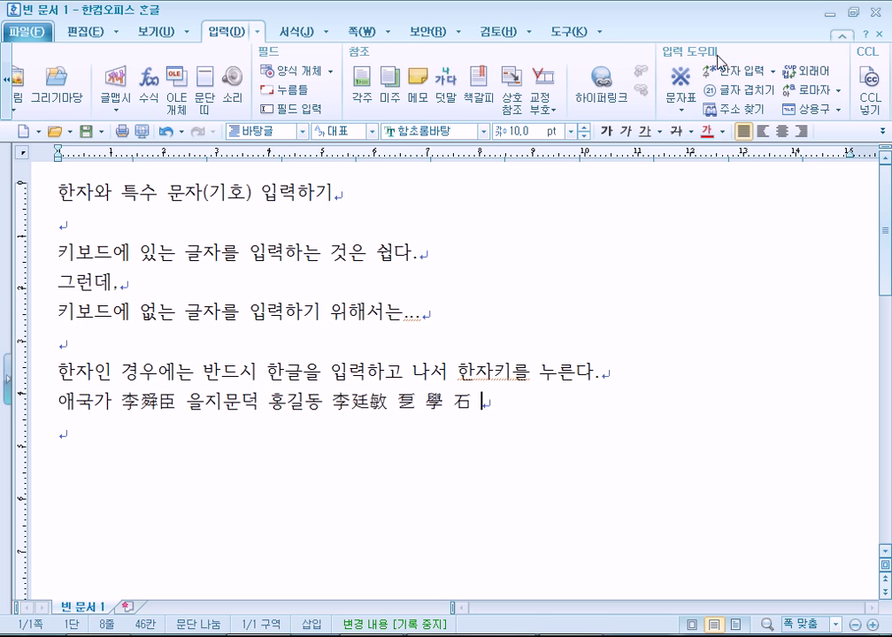
click(773, 72)
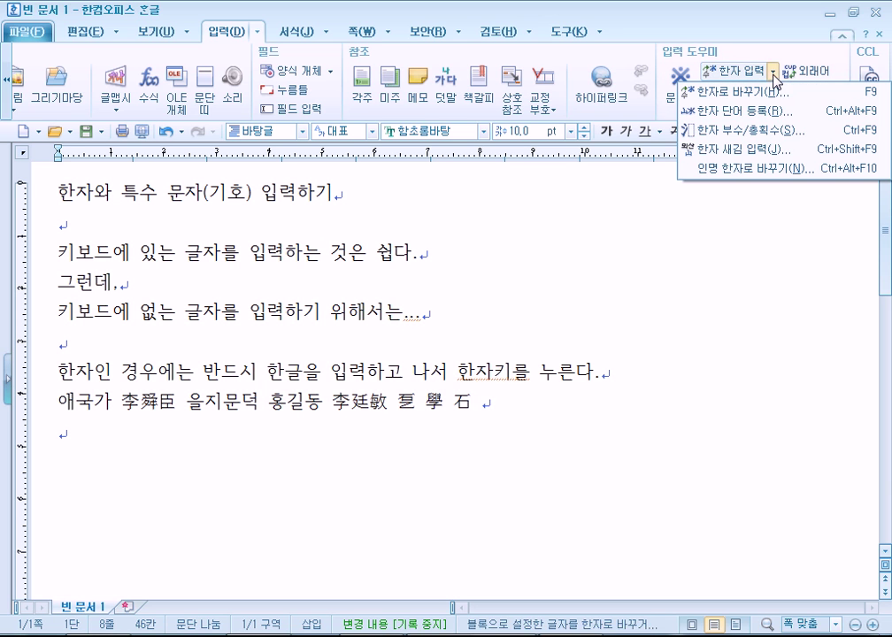
click(775, 131)
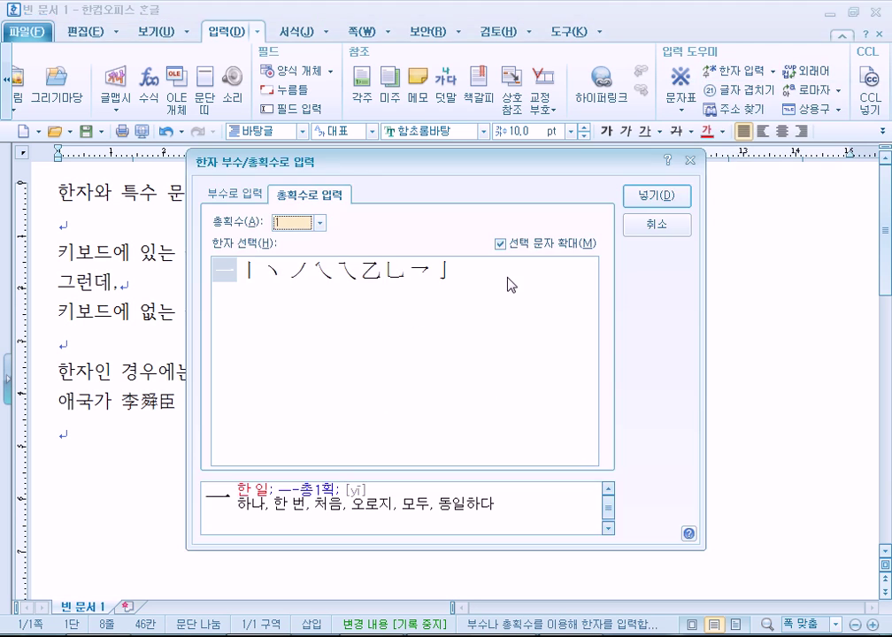
drag(353, 162, 446, 36)
click(415, 142)
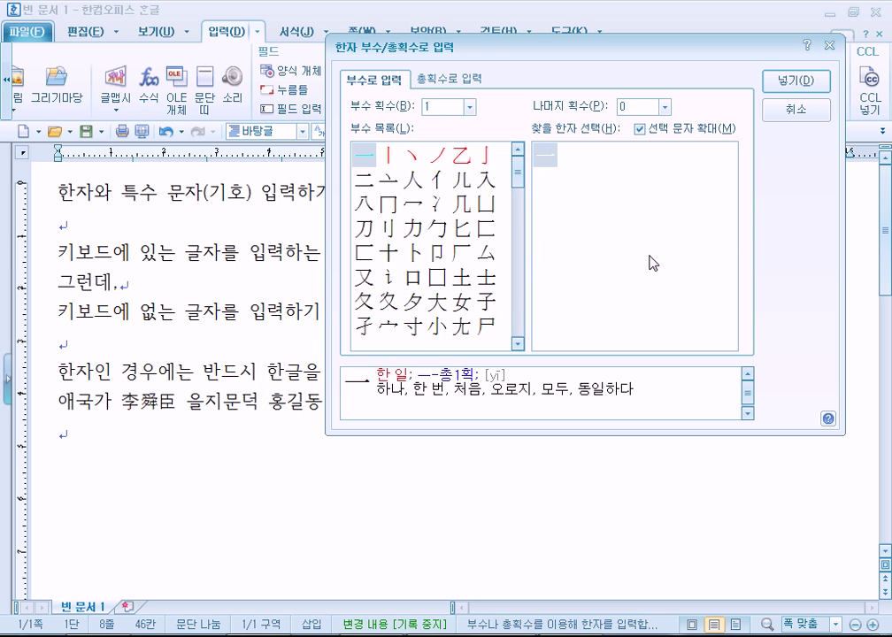
click(461, 252)
click(468, 107)
click(454, 199)
click(579, 161)
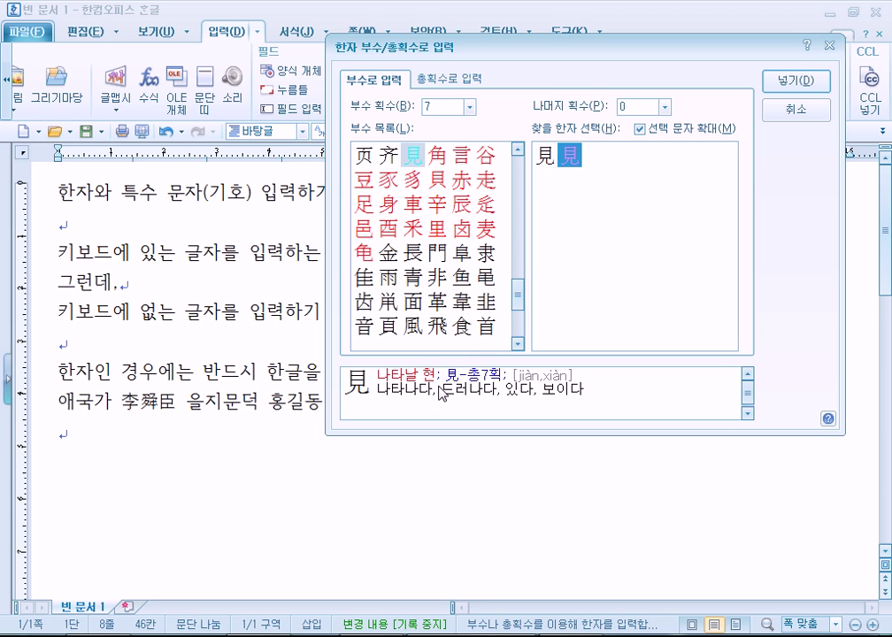
click(436, 277)
scroll(442, 257, up, 6)
scroll(453, 217, down, 6)
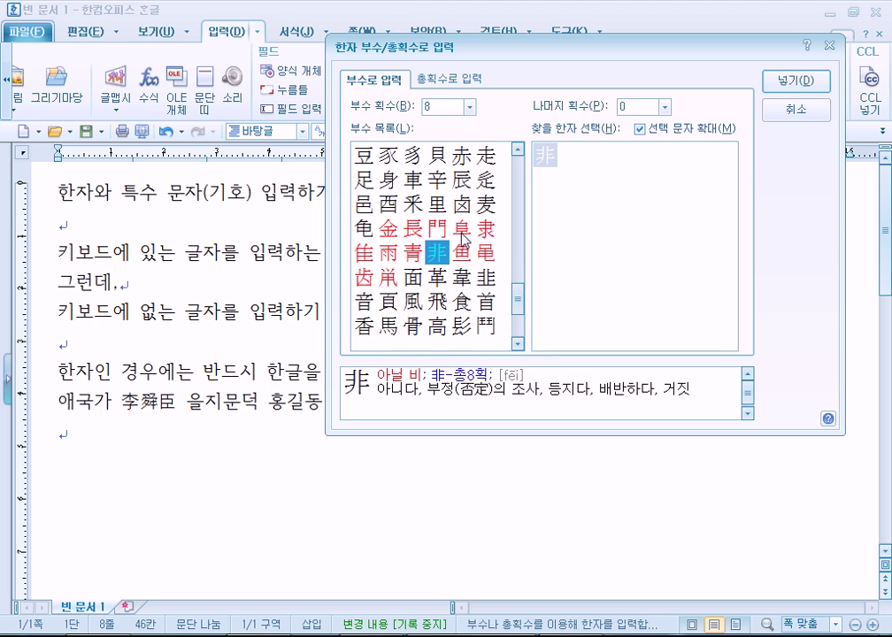
scroll(461, 238, down, 2)
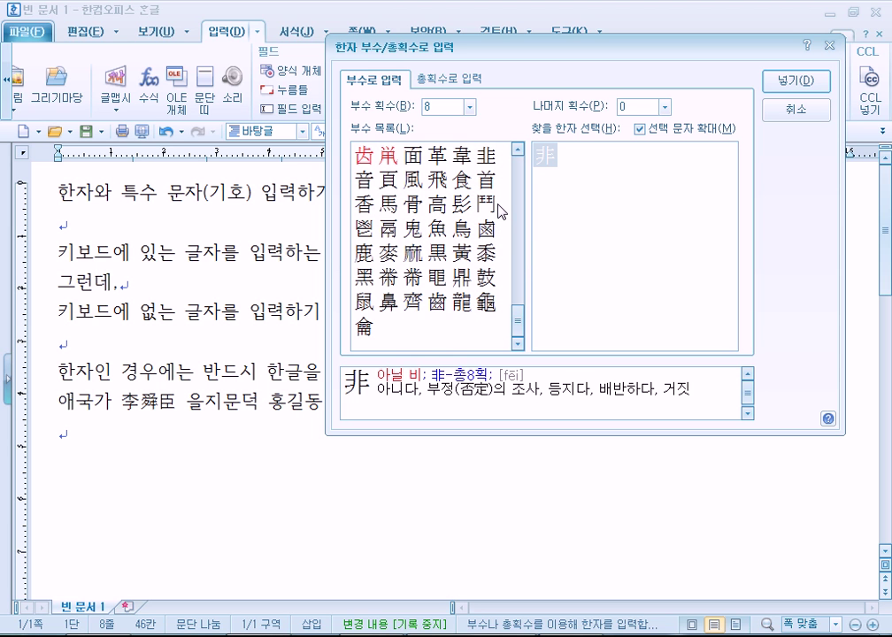
scroll(486, 270, up, 4)
click(437, 203)
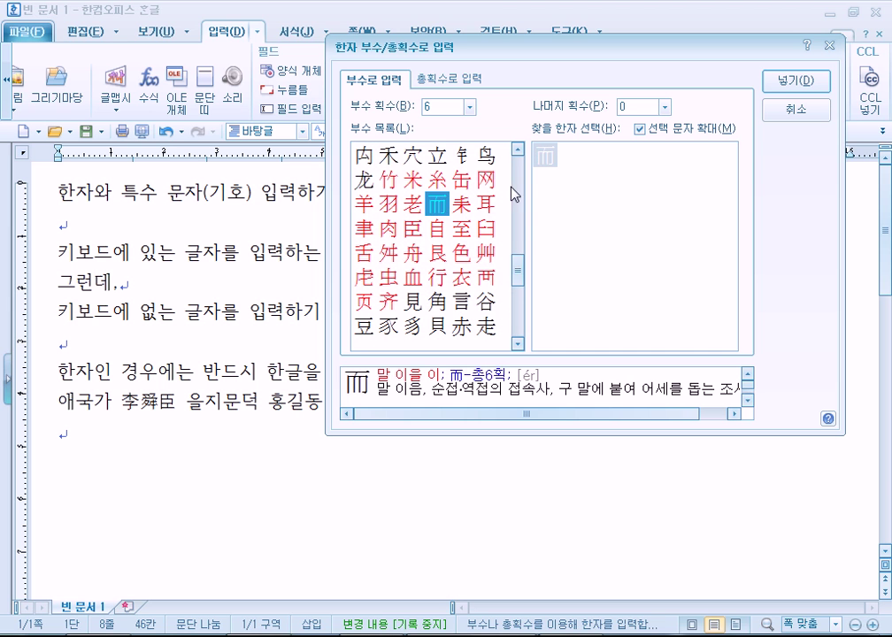
scroll(454, 301, up, 3)
click(461, 228)
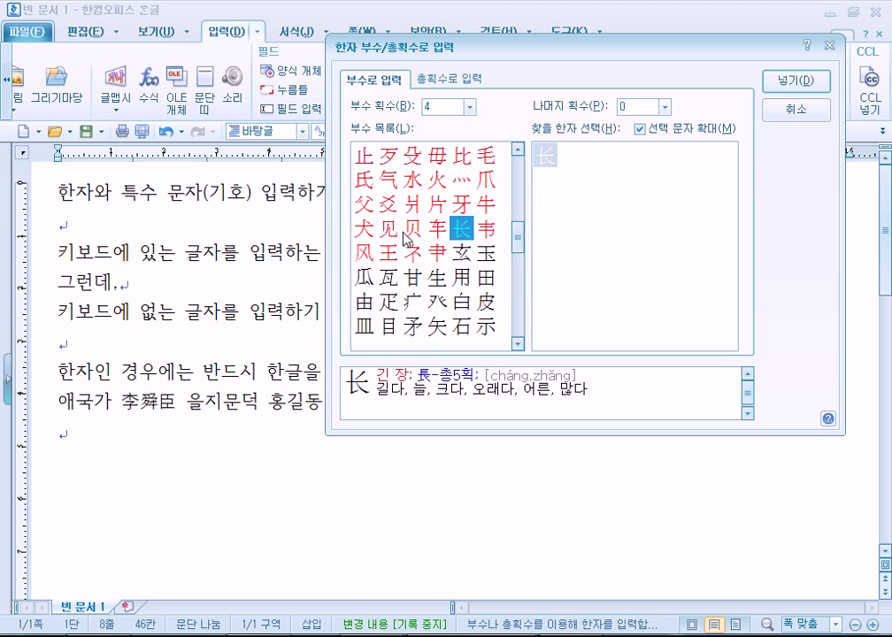
click(412, 182)
click(461, 181)
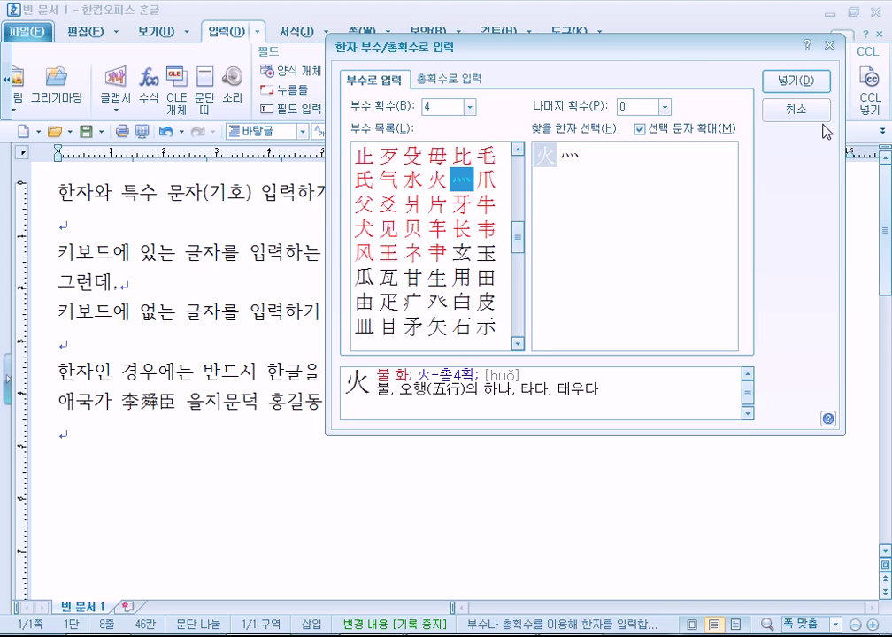
click(801, 112)
text(학)
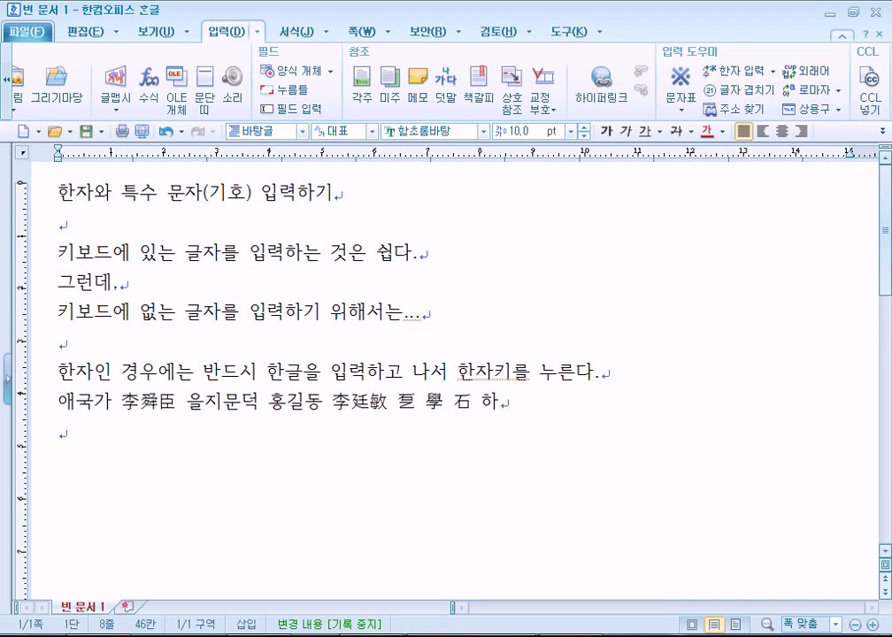
key(F9)
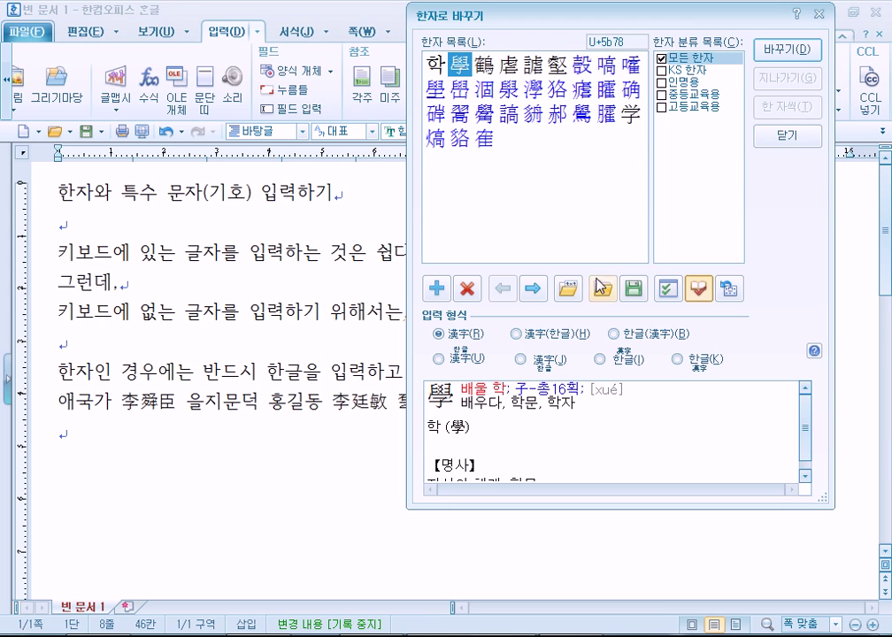
click(534, 71)
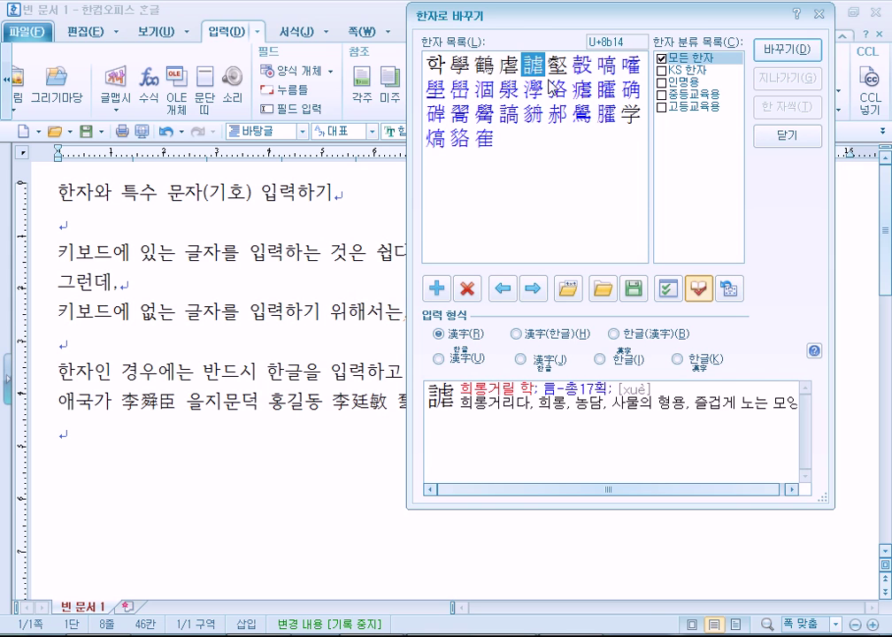
click(633, 116)
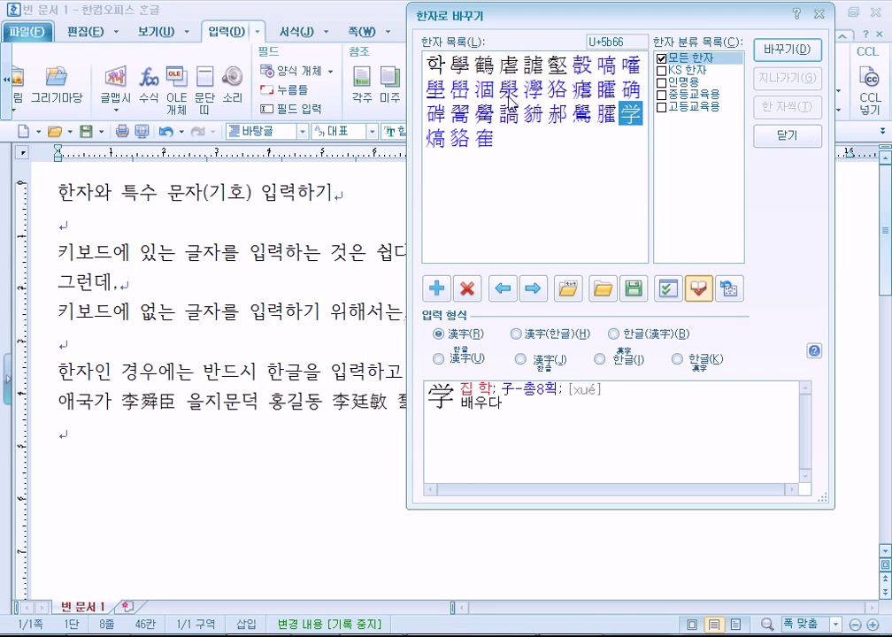
click(483, 65)
click(603, 67)
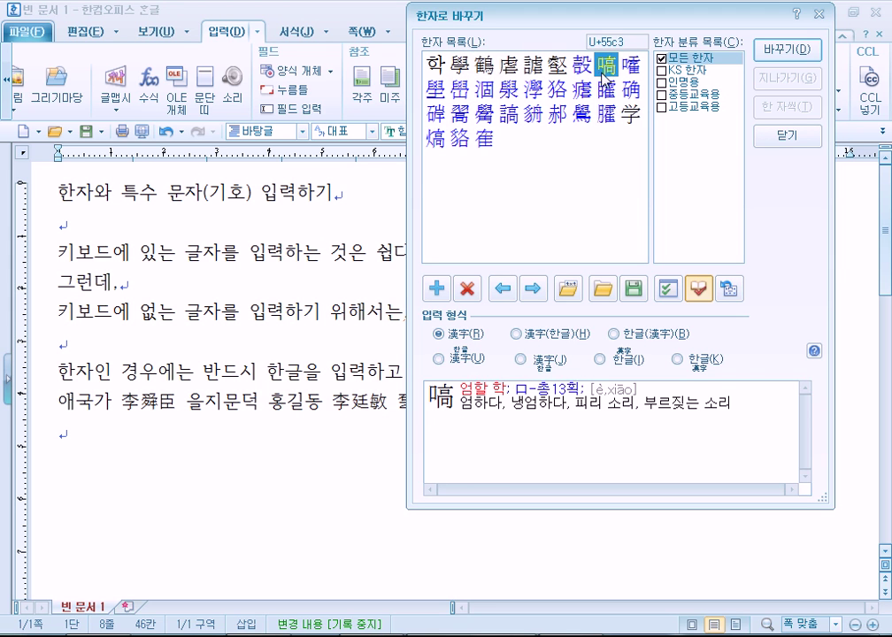
click(556, 65)
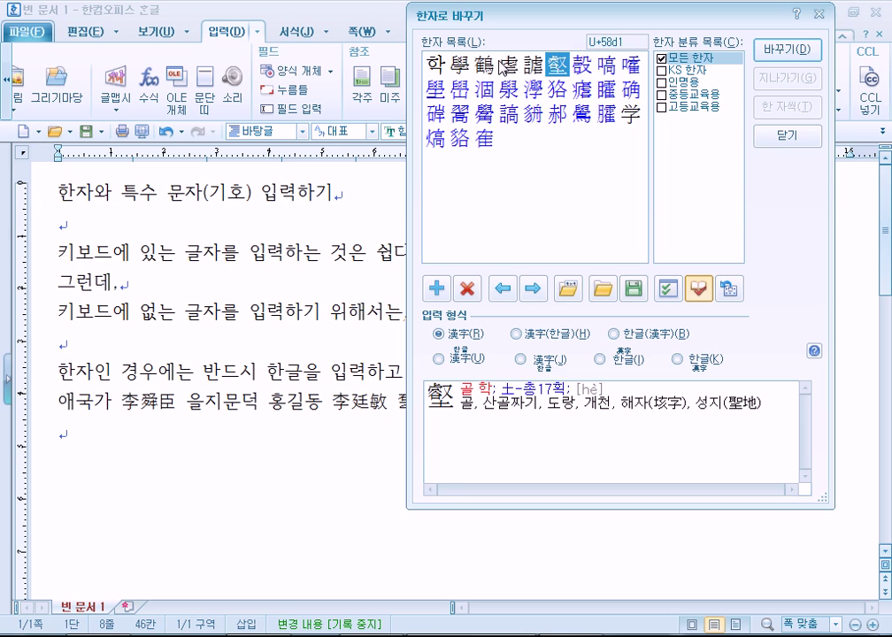
click(581, 65)
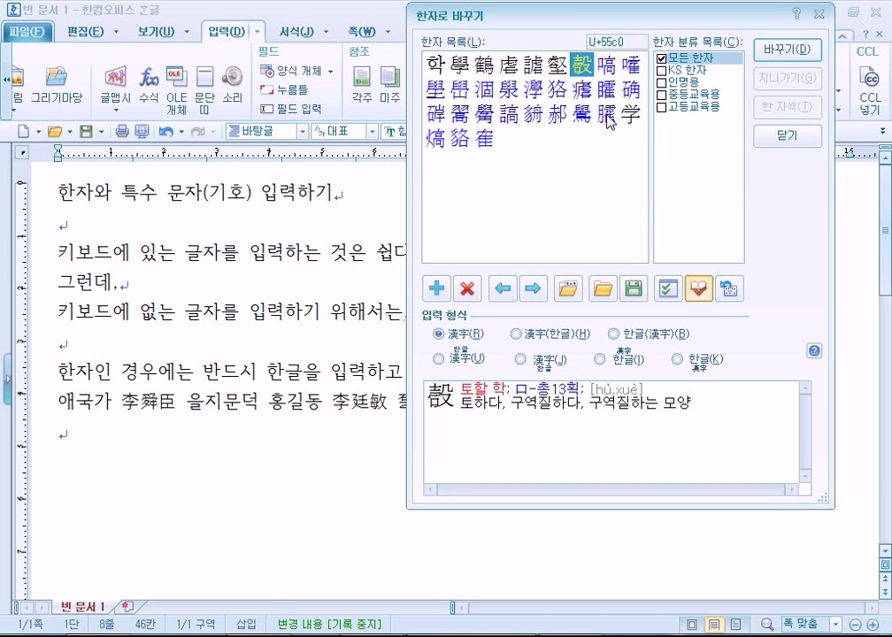
click(531, 89)
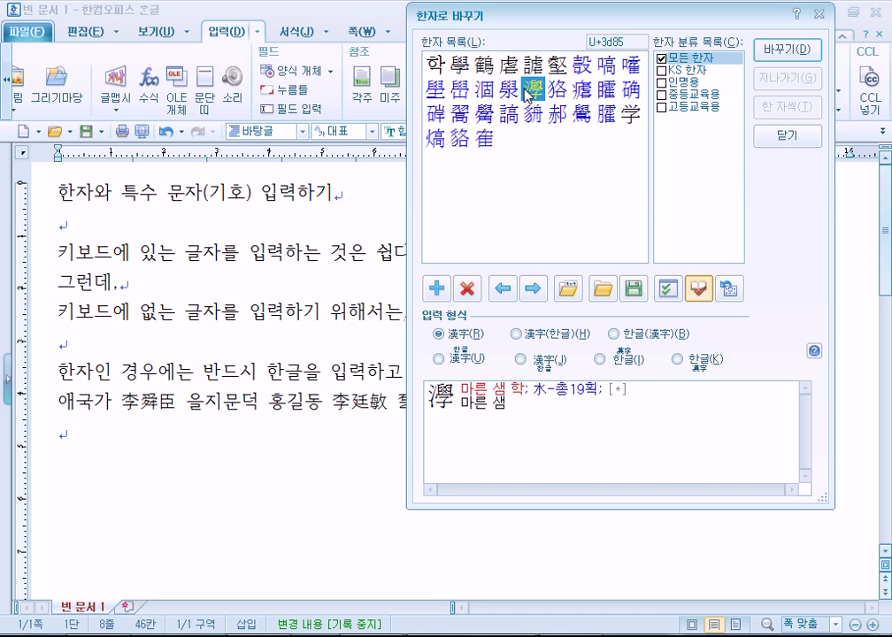
click(484, 90)
click(459, 89)
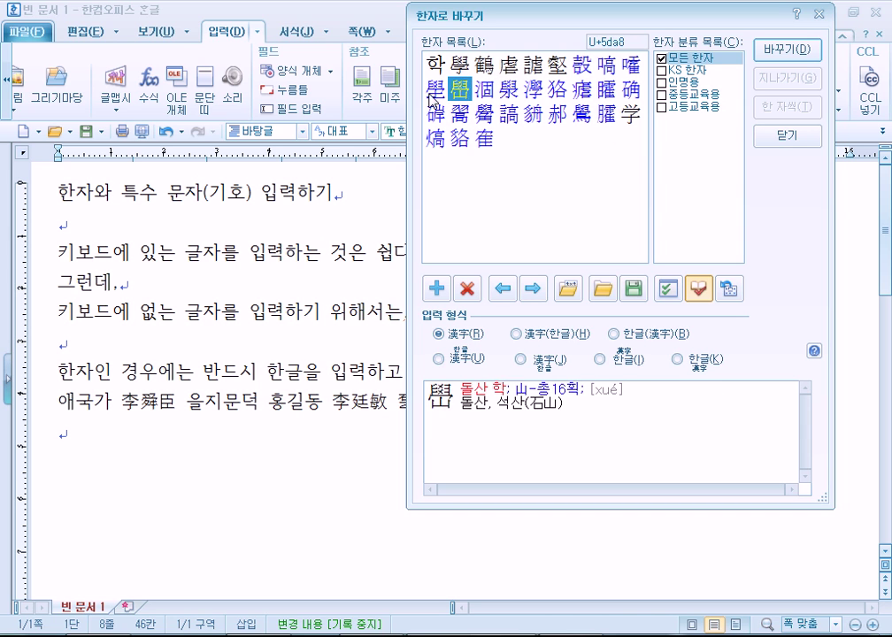
click(434, 93)
click(630, 113)
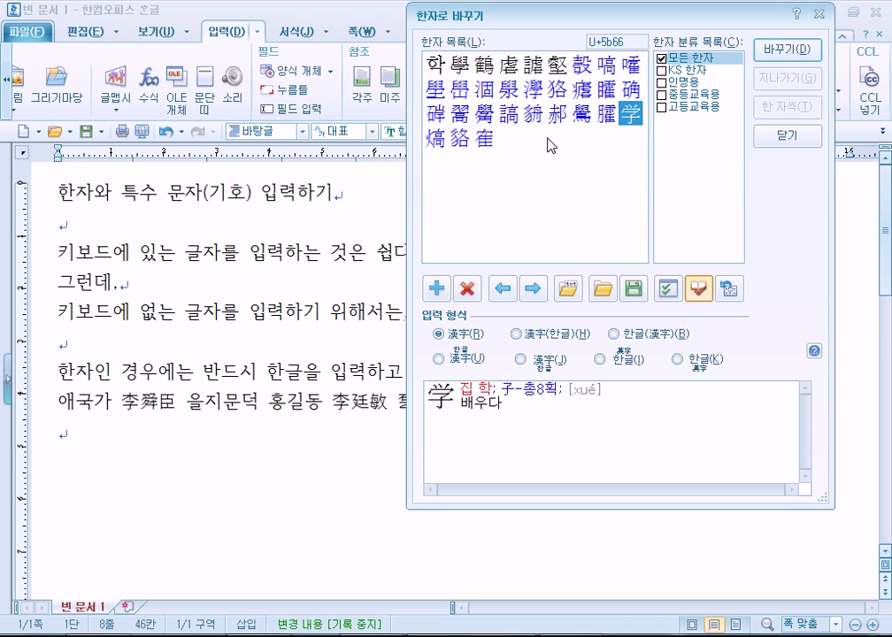
click(459, 65)
click(557, 65)
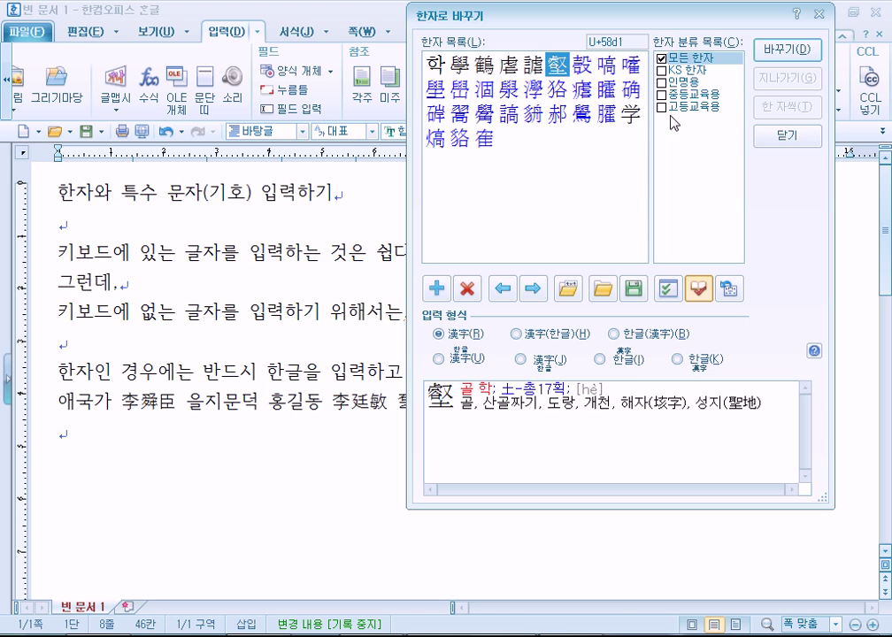
click(768, 136)
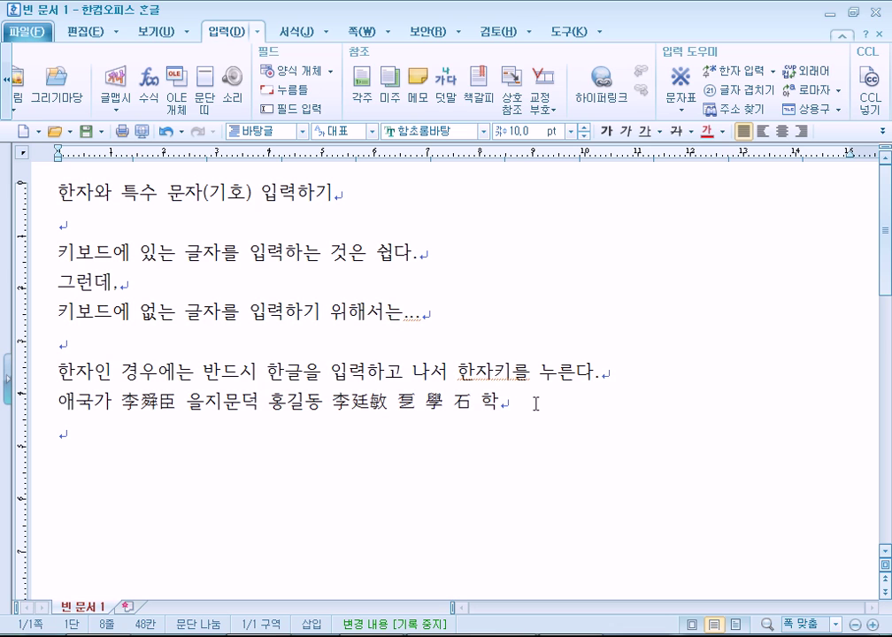
Type 기호인 경우에는 on a new line with a blank line above it
key(Return)
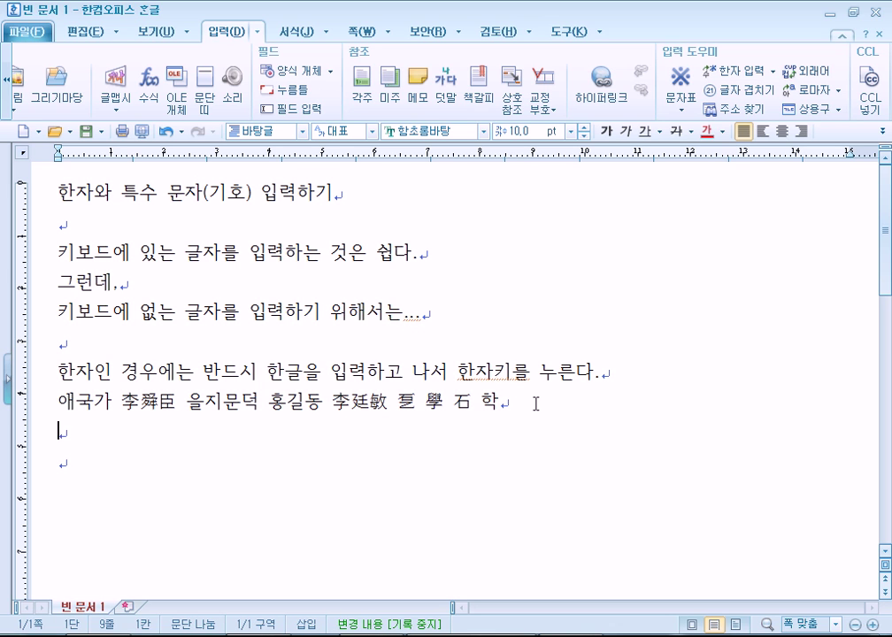
text(기호인 경우에는)
key(Home)
key(Return)
key(End)
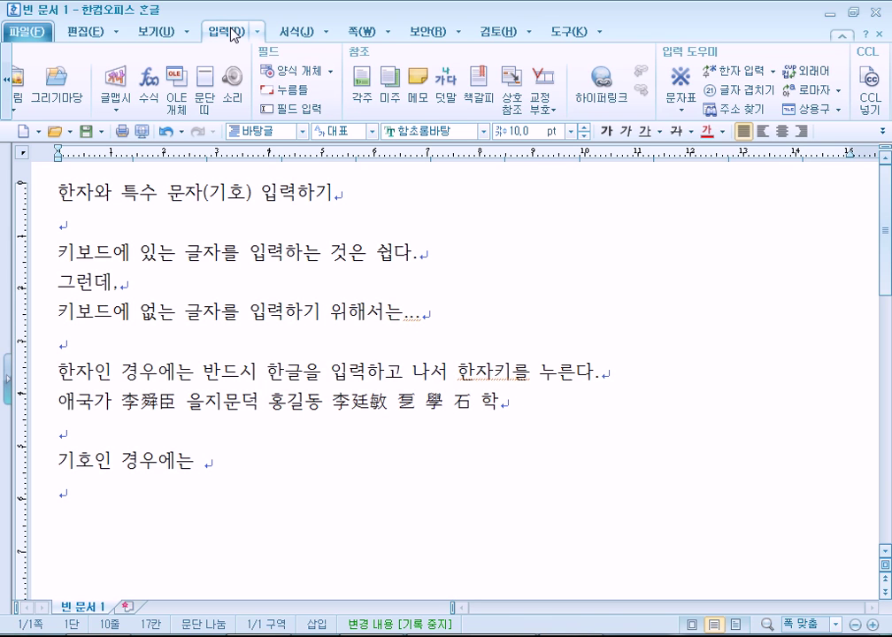
Scroll the 입력 ribbon to 입력 도우미 and open the 문자표 dropdown arrow
click(682, 116)
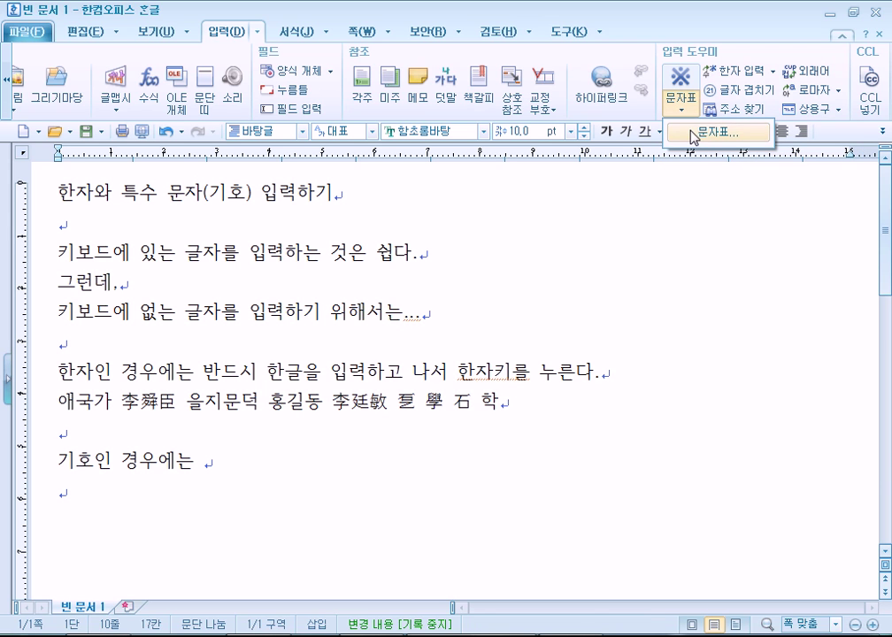
click(88, 32)
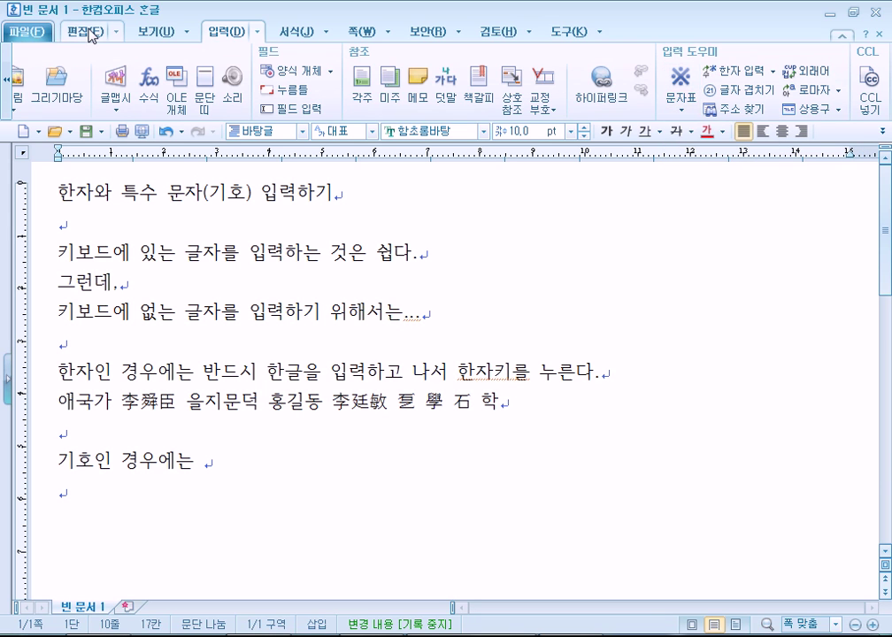
click(88, 32)
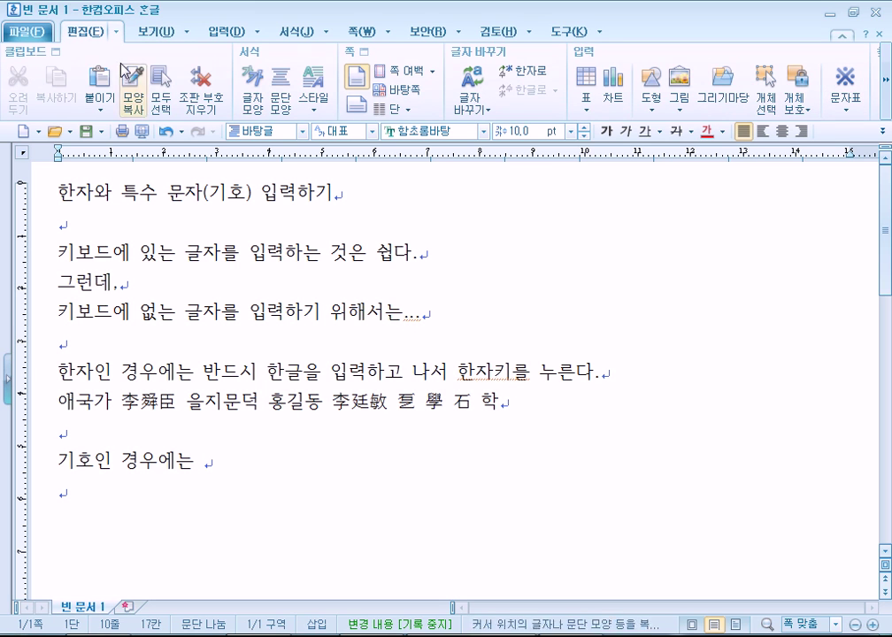
click(886, 110)
click(886, 110)
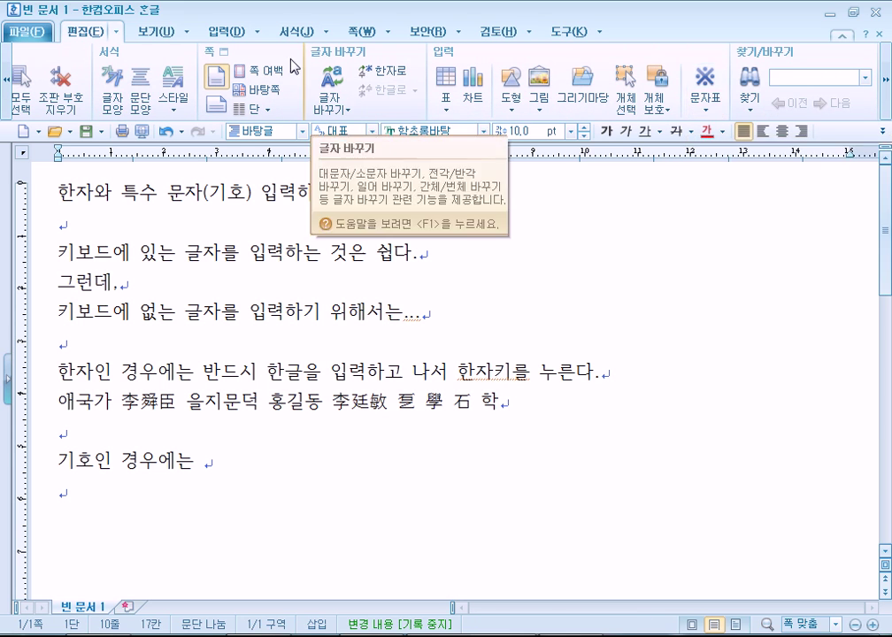
click(231, 32)
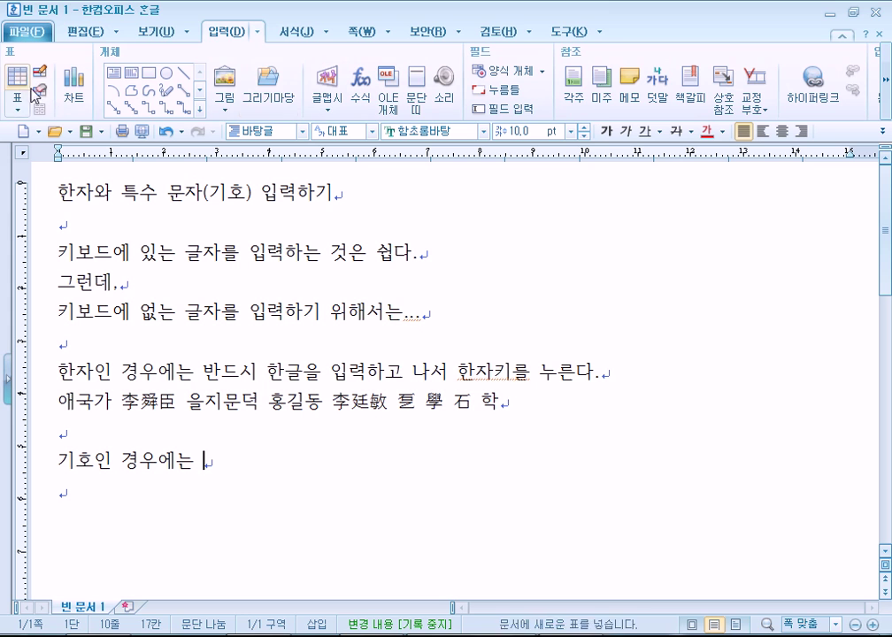
click(886, 96)
click(887, 95)
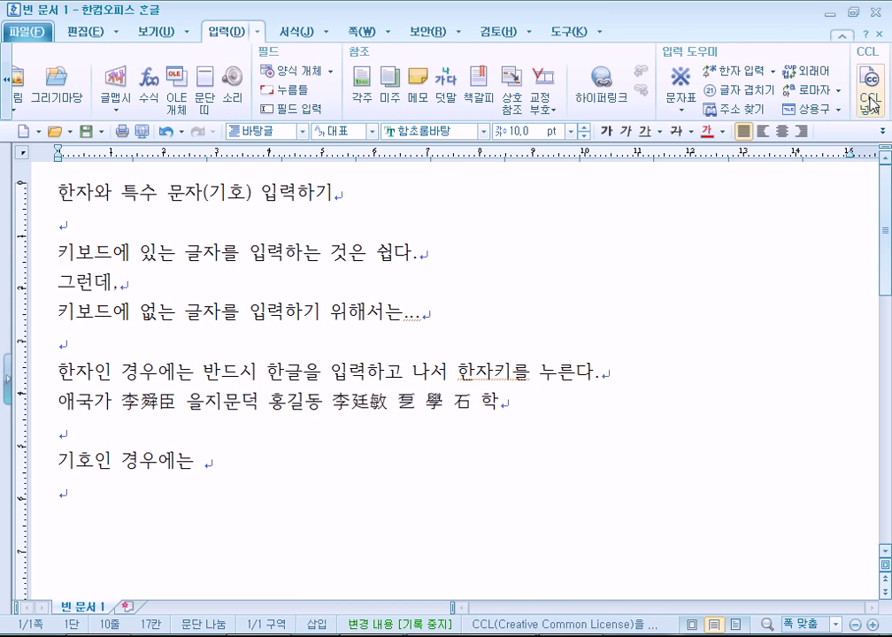
click(684, 112)
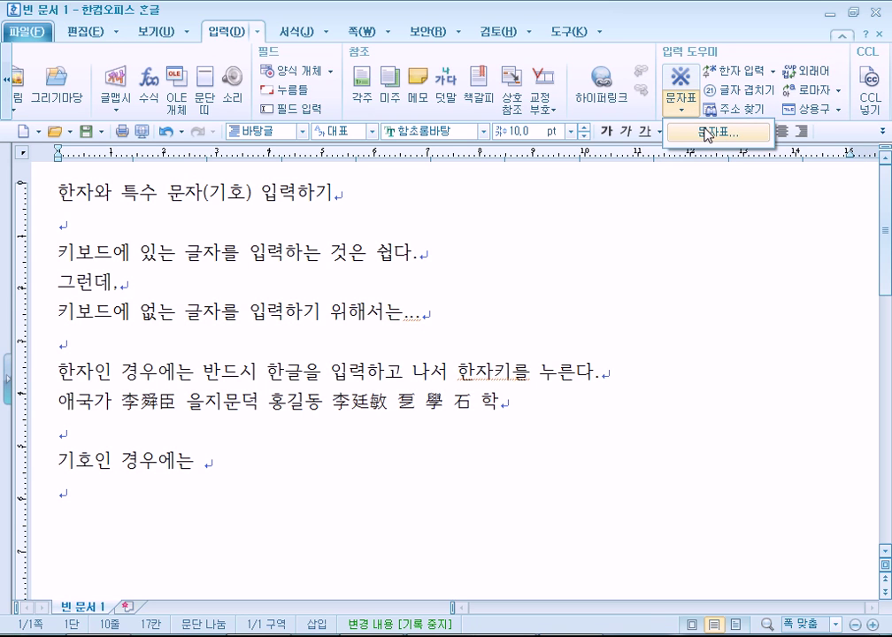
Open the 문자표 입력 dialog, reopening it with Ctrl+F10
click(705, 133)
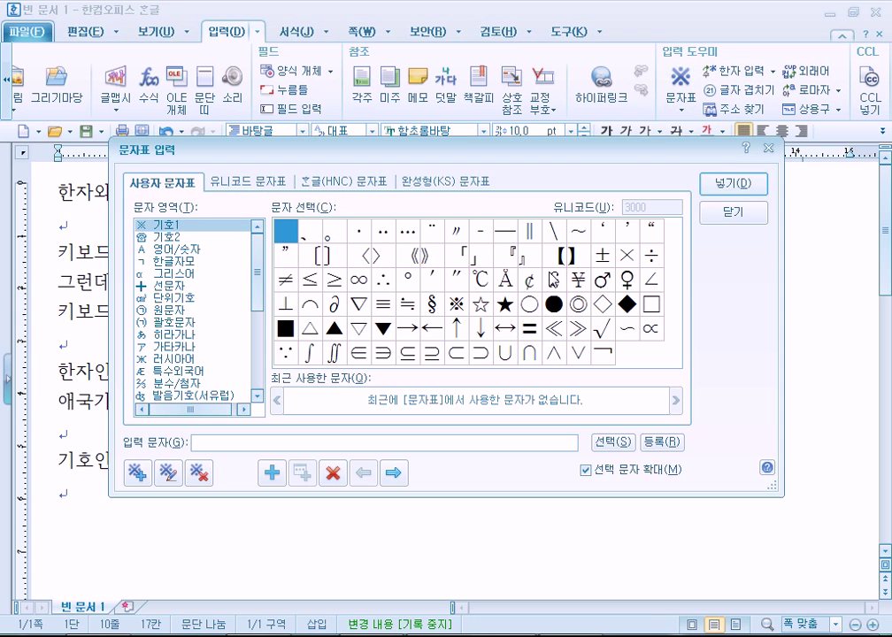
click(734, 215)
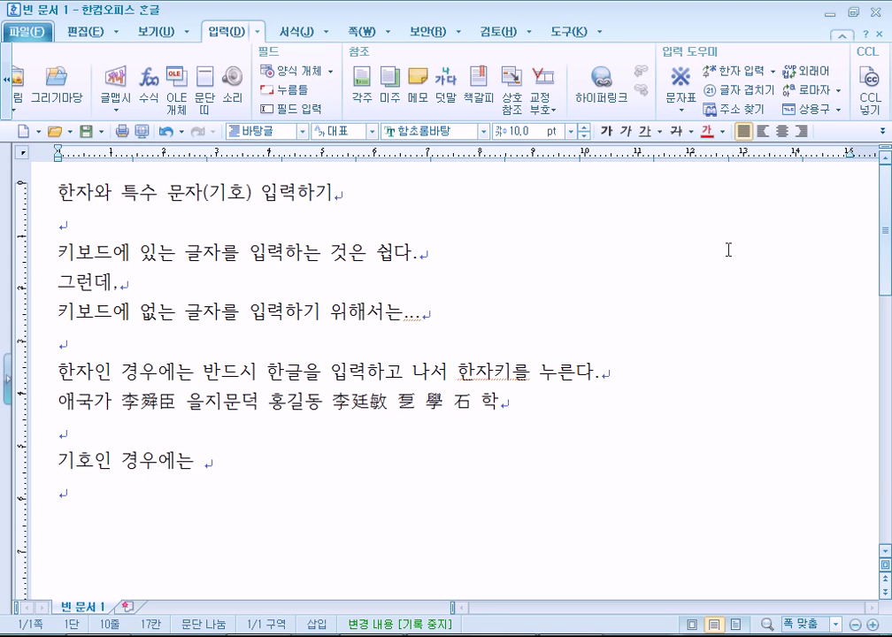
key(ctrl+F10)
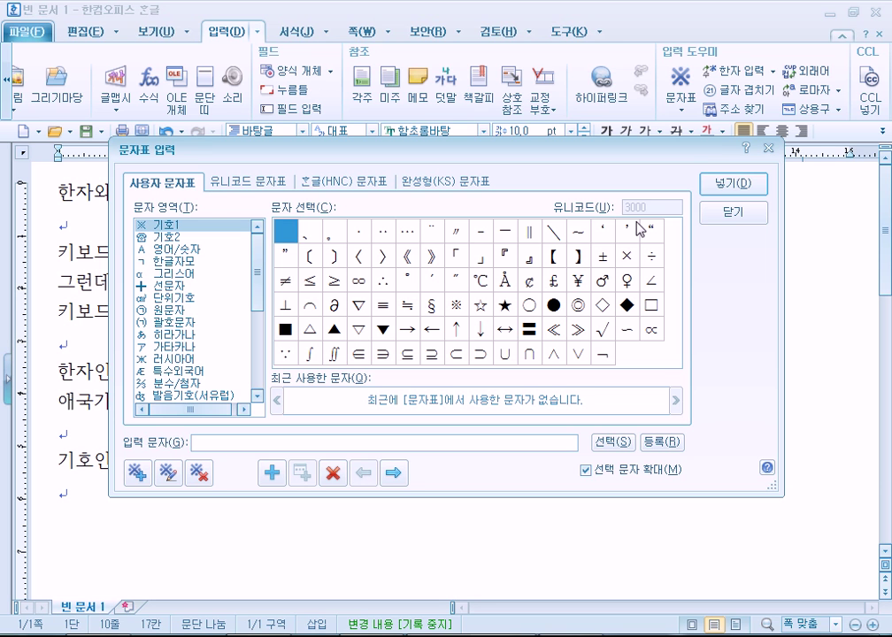
Browse the 유니코드, 한글(HNC) and 완성형(KS) tables, ending on 유니코드 문자표
click(248, 183)
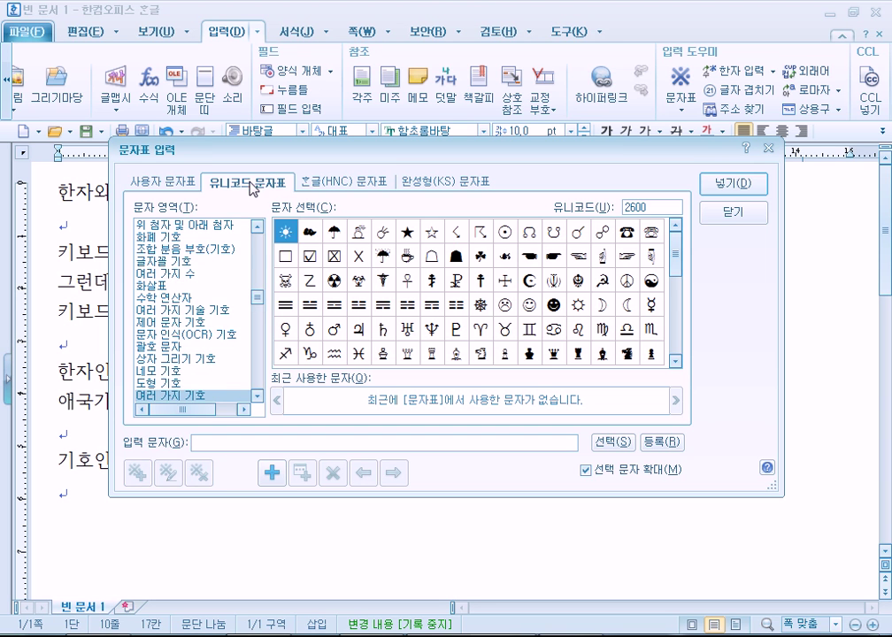
click(312, 183)
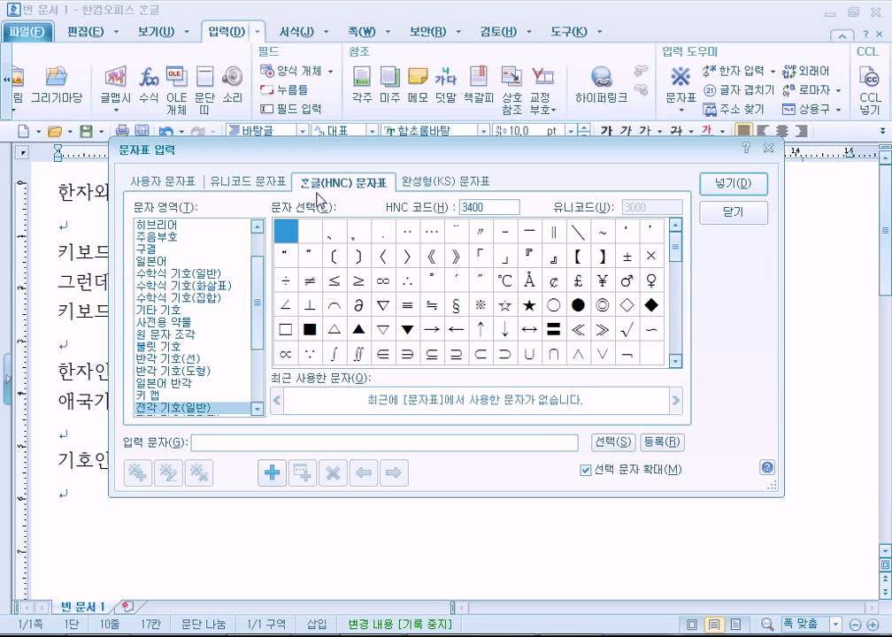
click(256, 227)
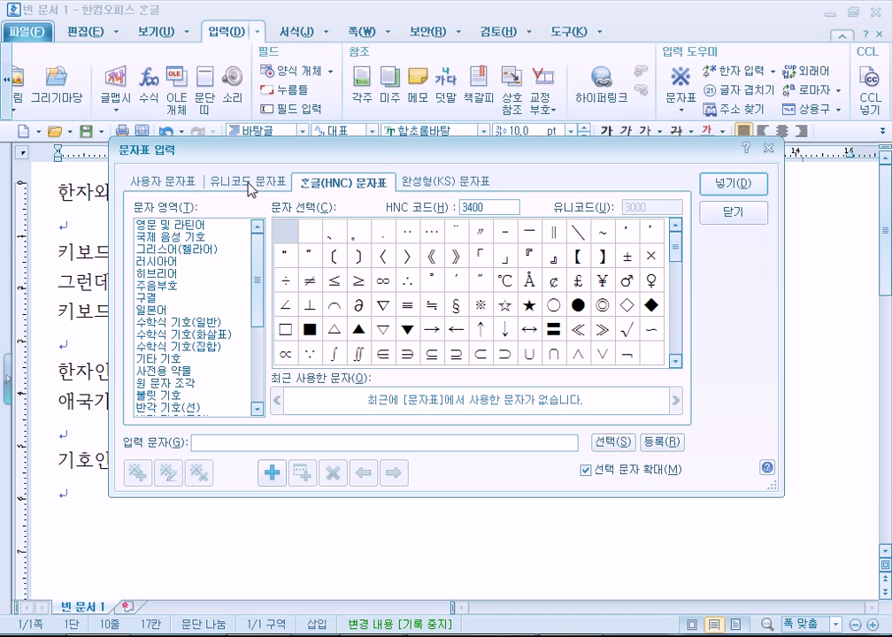
click(442, 182)
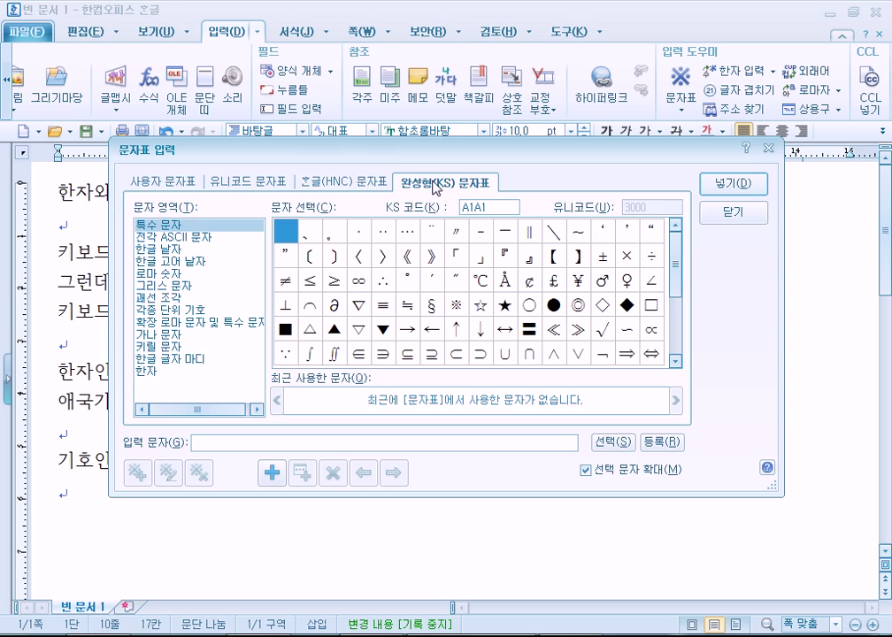
click(347, 183)
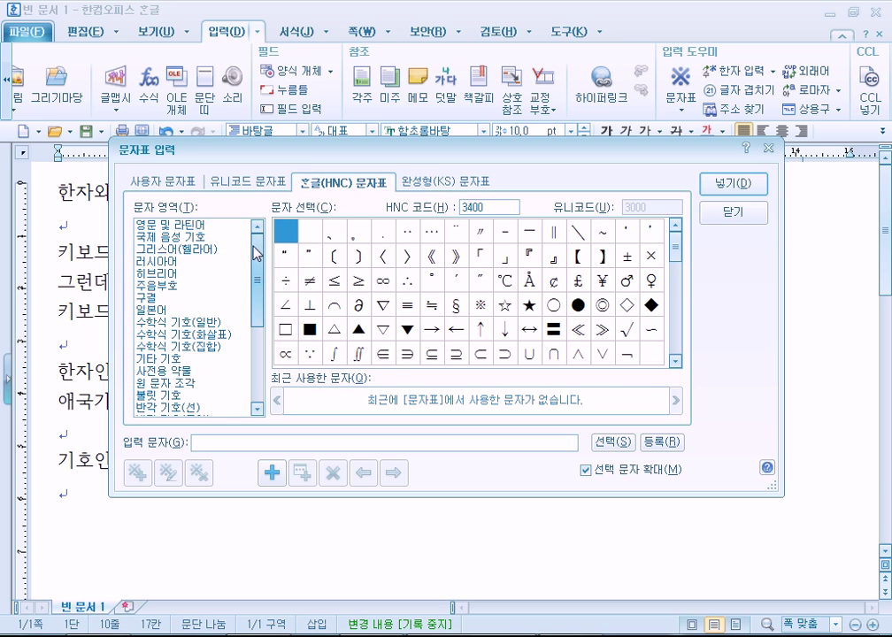
drag(257, 285, 261, 225)
click(259, 183)
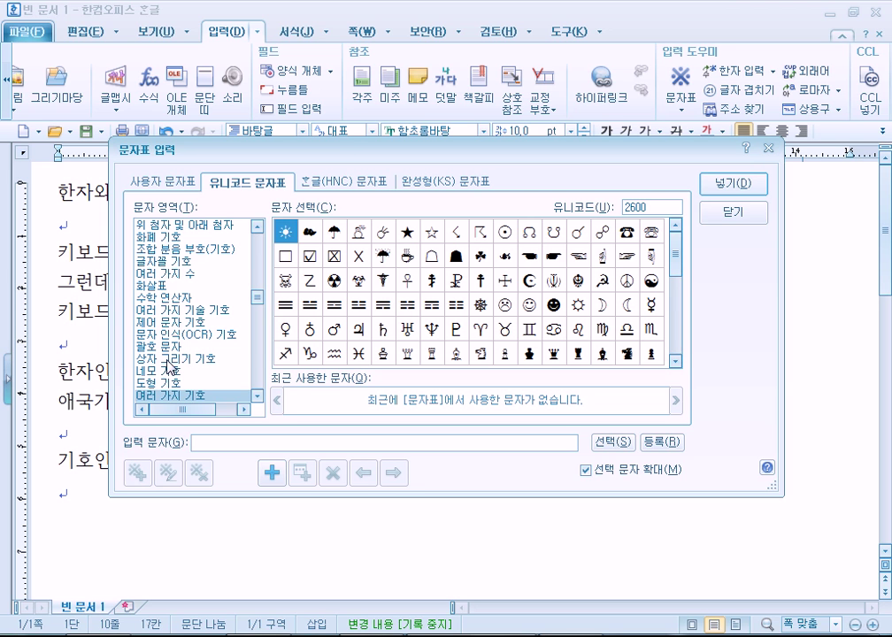
Browse the Unicode table from Basic Latin through Greek, Cyrillic, Armenian, Hebrew and Arabic
drag(257, 296, 257, 234)
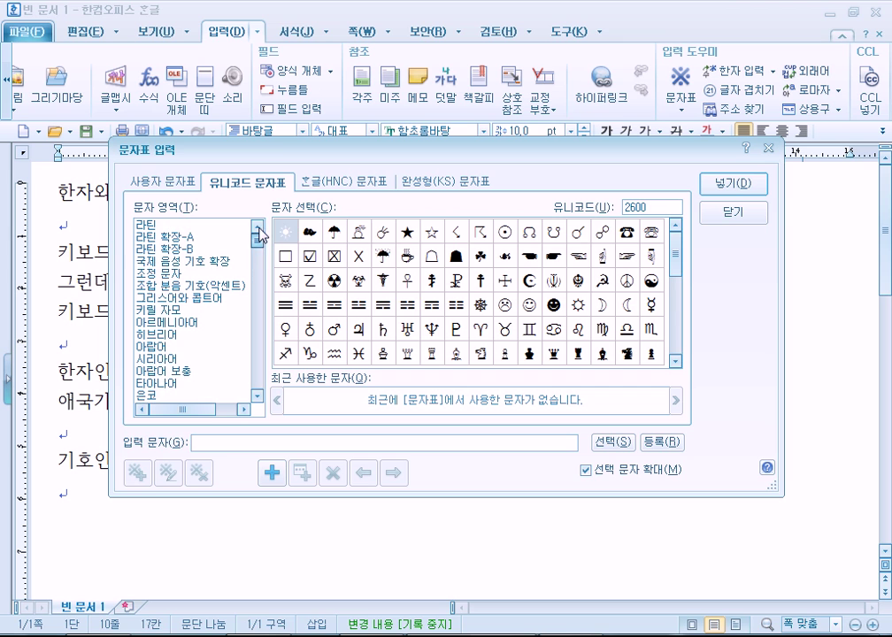
key(Home)
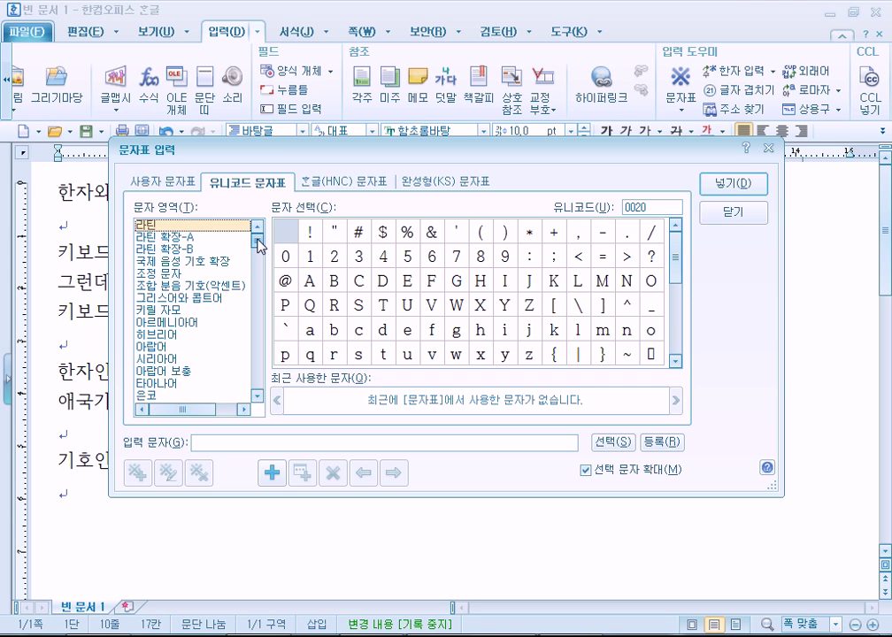
click(221, 299)
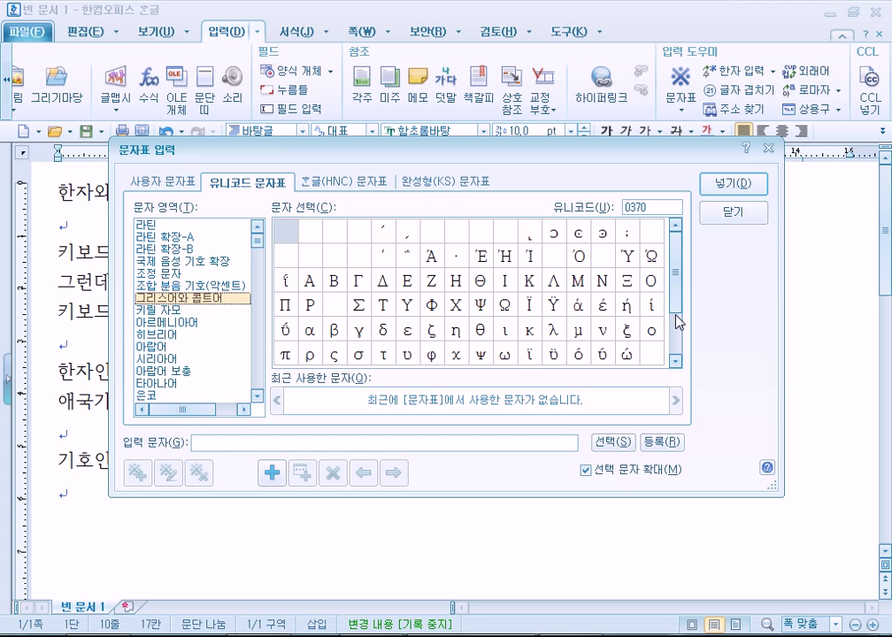
click(204, 310)
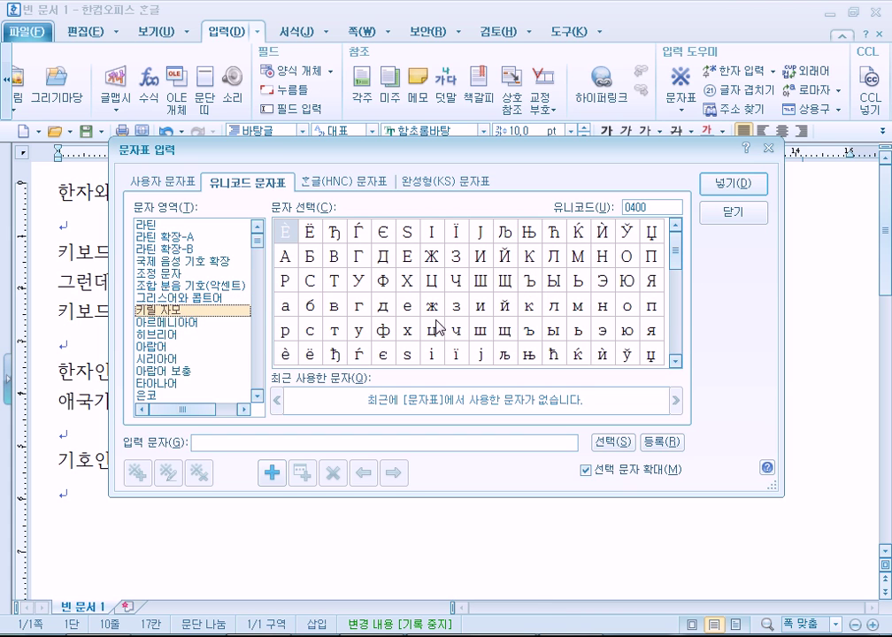
click(181, 324)
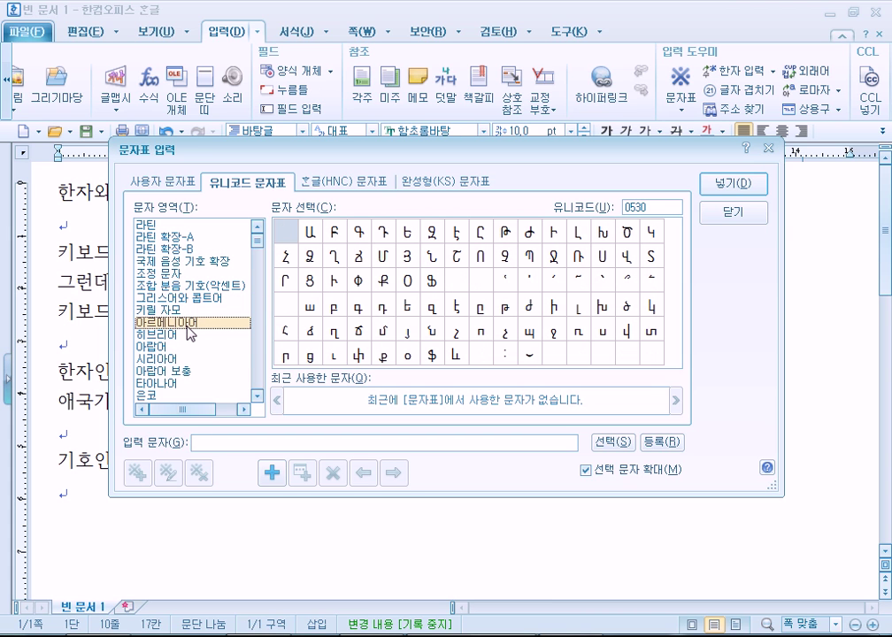
click(387, 332)
click(181, 335)
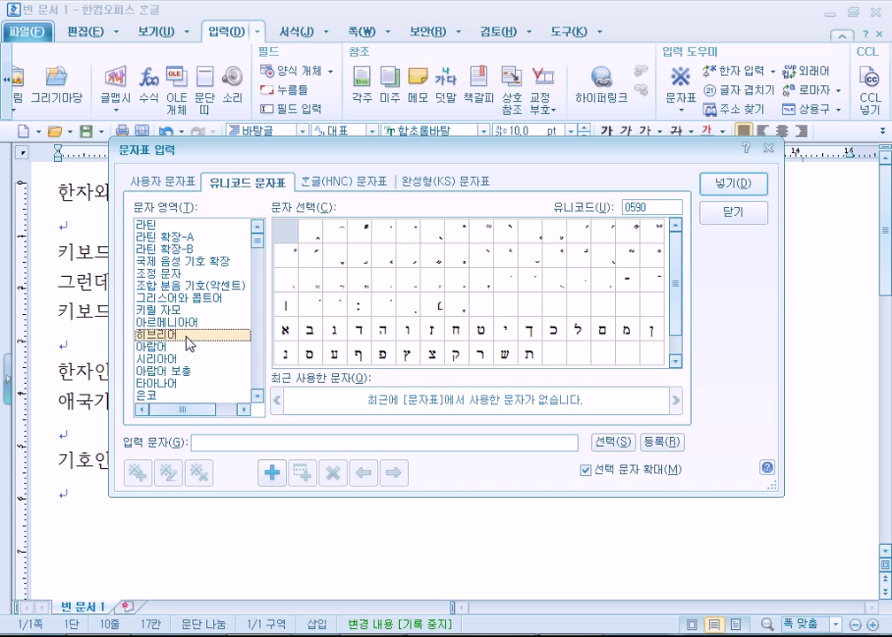
click(184, 347)
drag(676, 239, 691, 321)
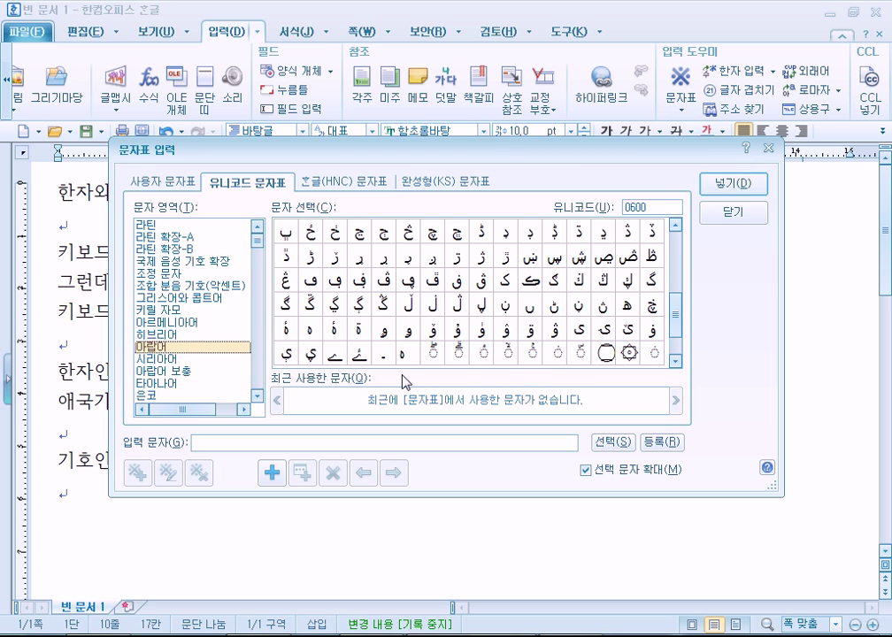
Continue through Syriac, Arabic Supplement, Thaana, Bengali and Myanmar to the Tibetan characters
click(175, 363)
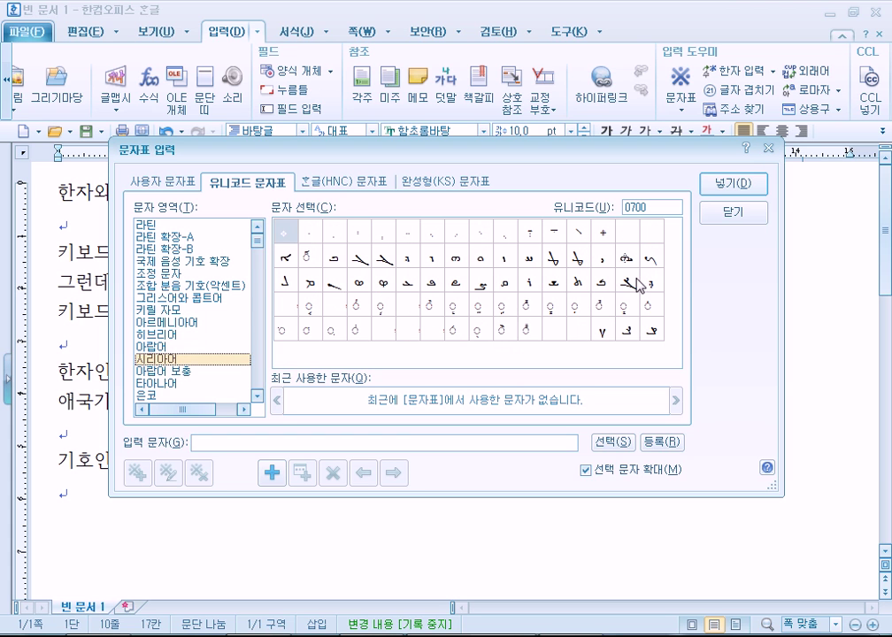
click(139, 371)
click(146, 384)
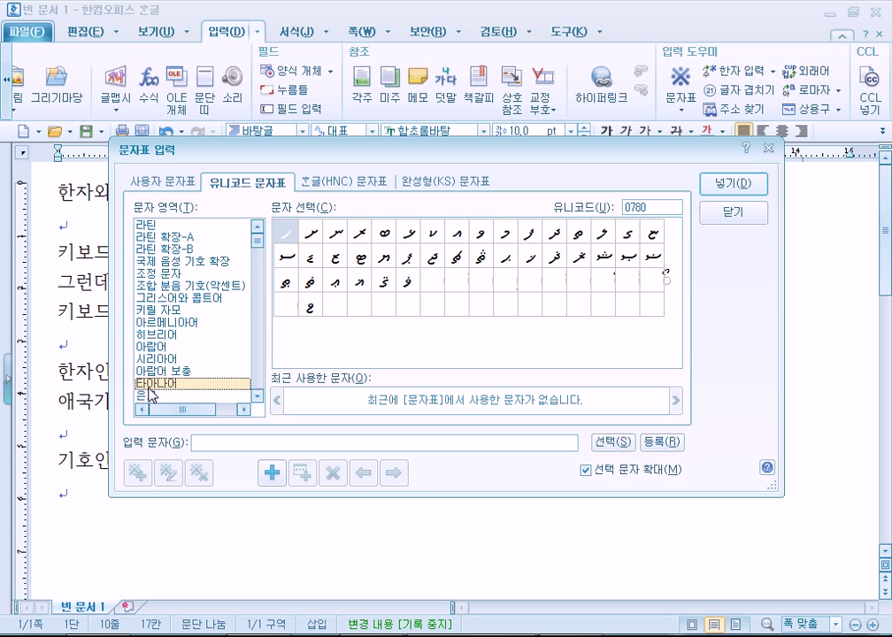
scroll(208, 370, down, 2)
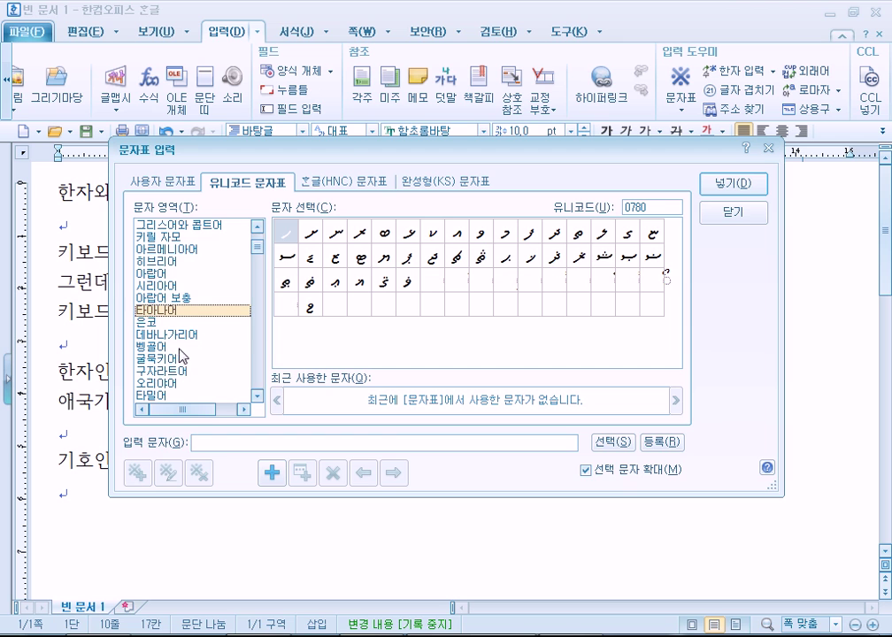
click(222, 348)
scroll(214, 360, down, 2)
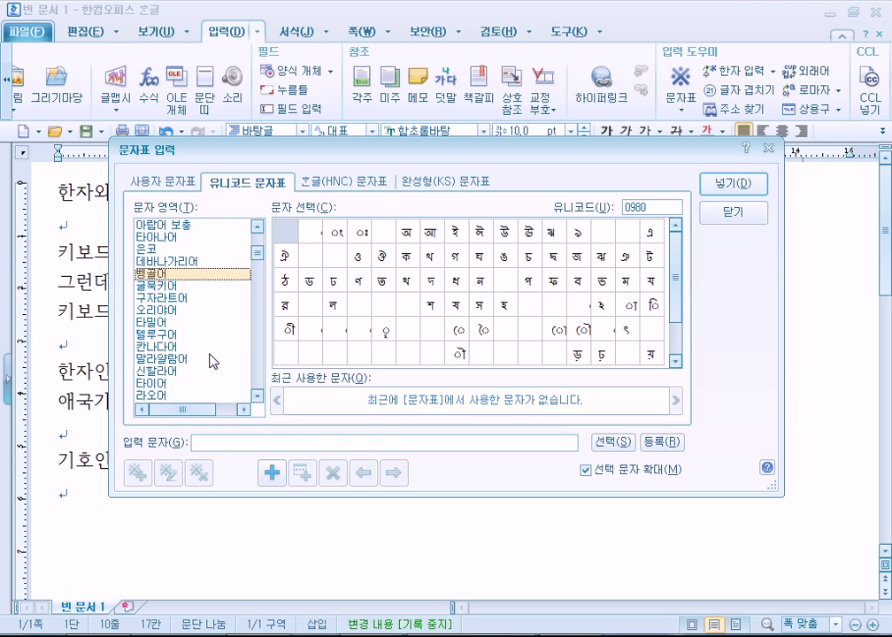
scroll(212, 361, down, 1)
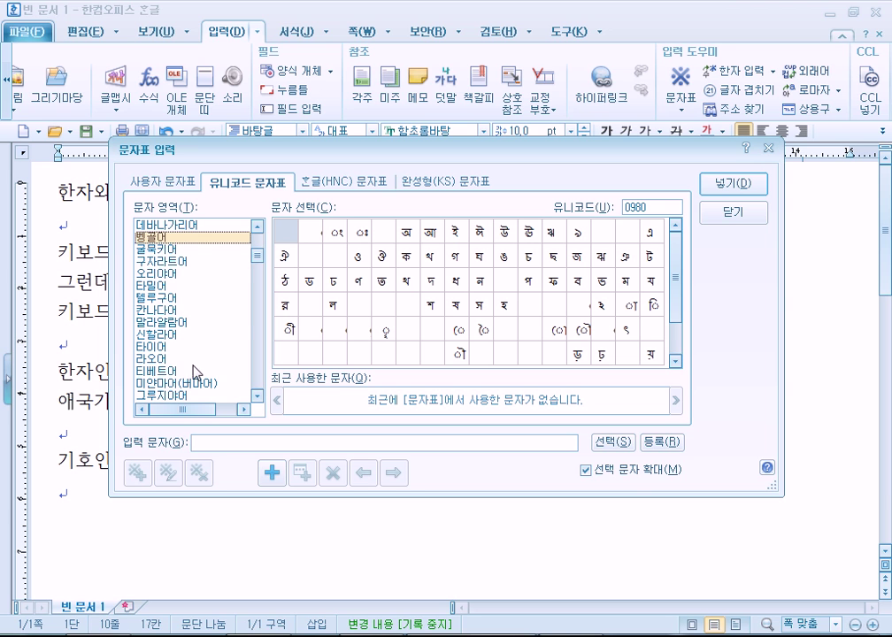
click(191, 384)
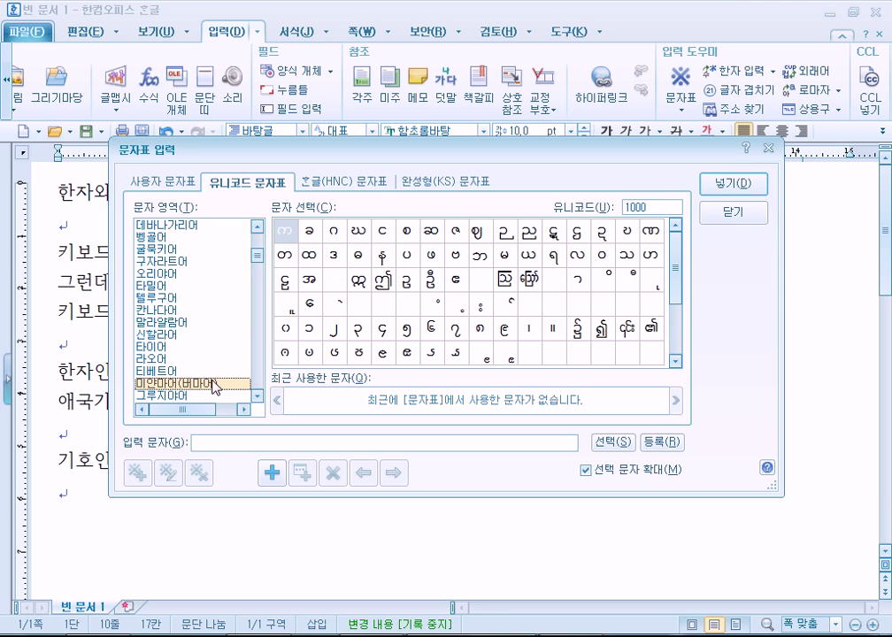
scroll(227, 387, down, 1)
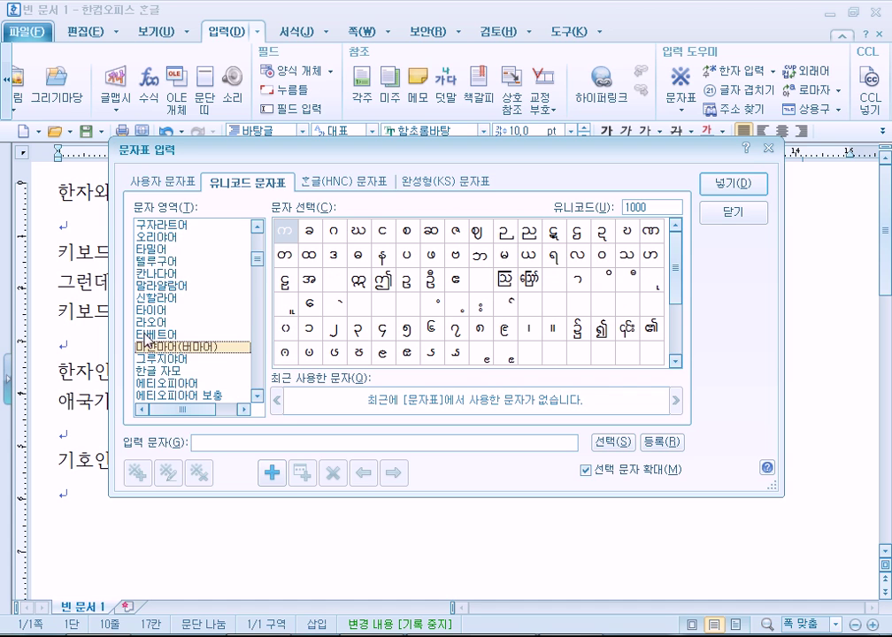
click(151, 335)
scroll(475, 260, down, 3)
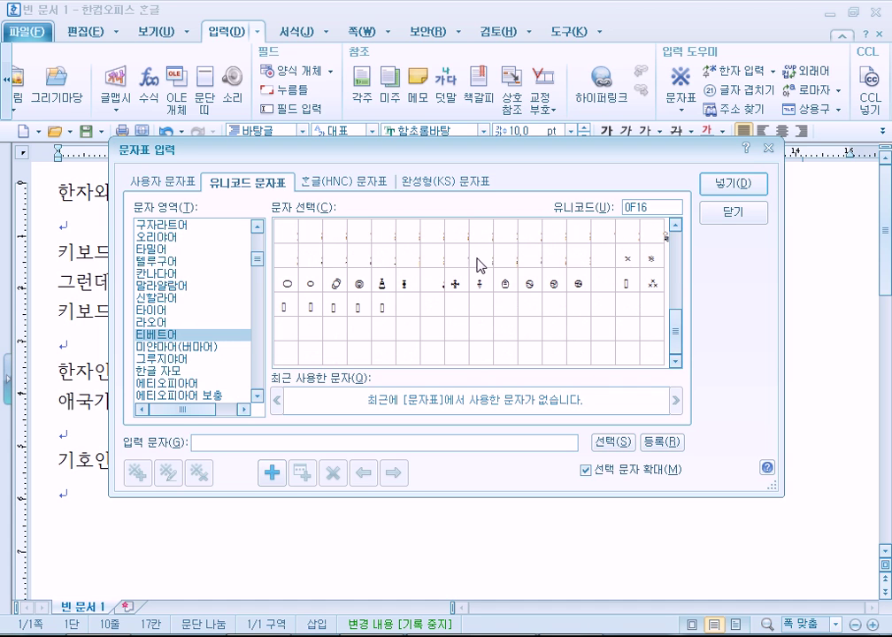
scroll(522, 298, up, 3)
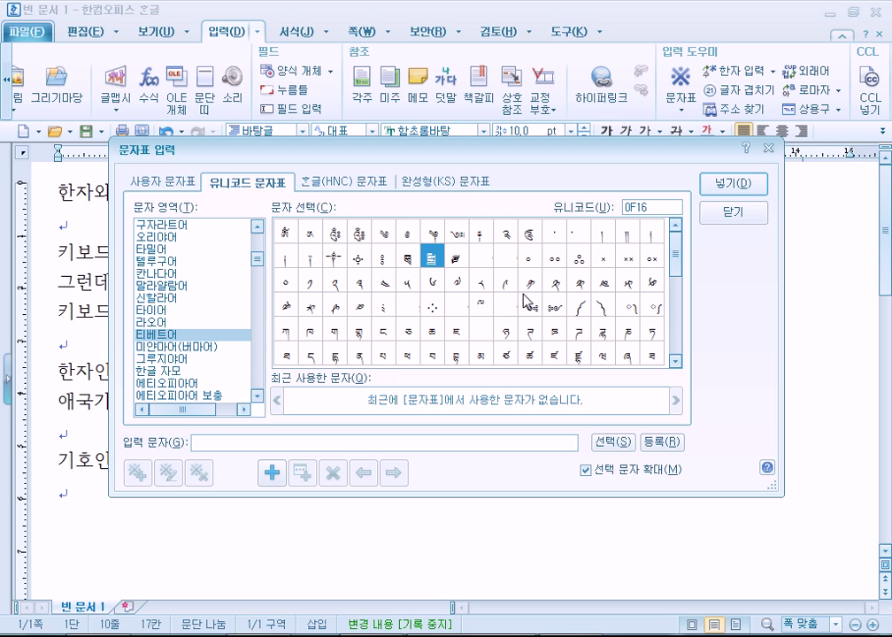
Show the Hangul Jamo set and preview several jamo such as ㄴㄱ and ㅿ enlarged
click(163, 370)
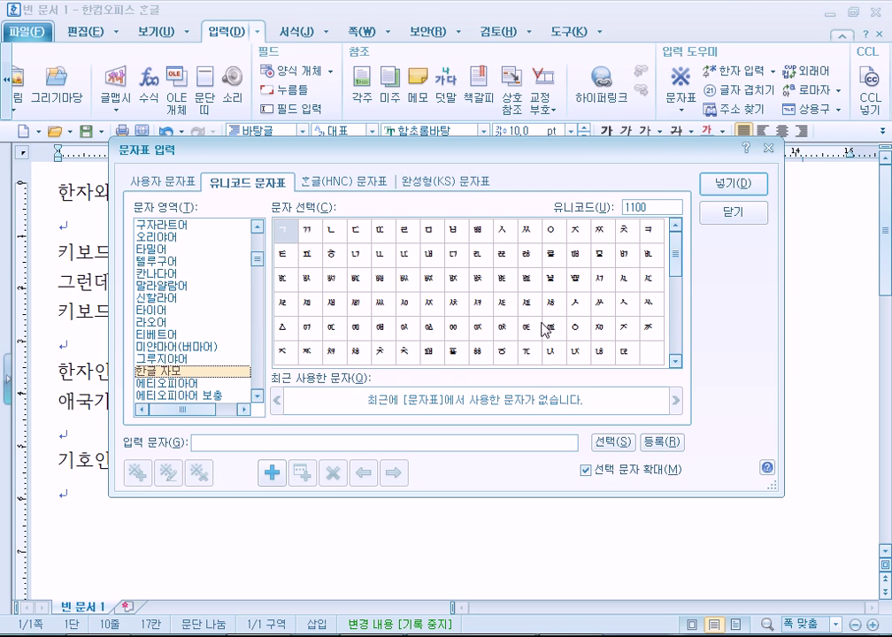
click(426, 299)
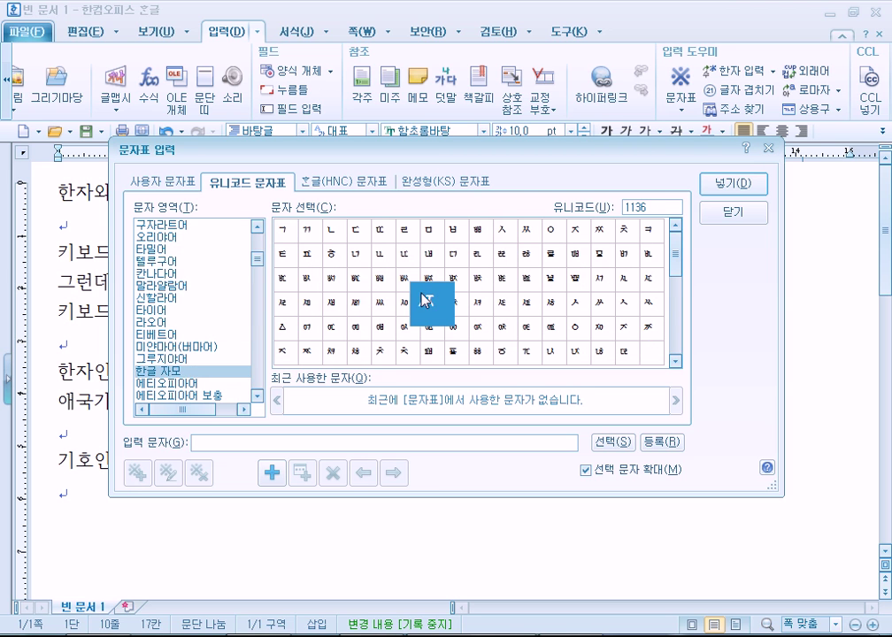
click(436, 289)
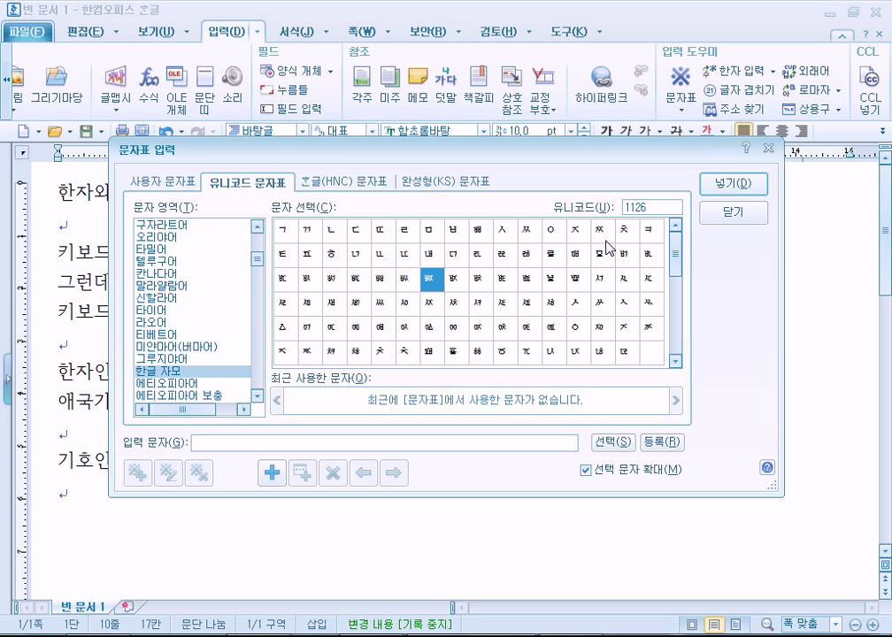
click(356, 258)
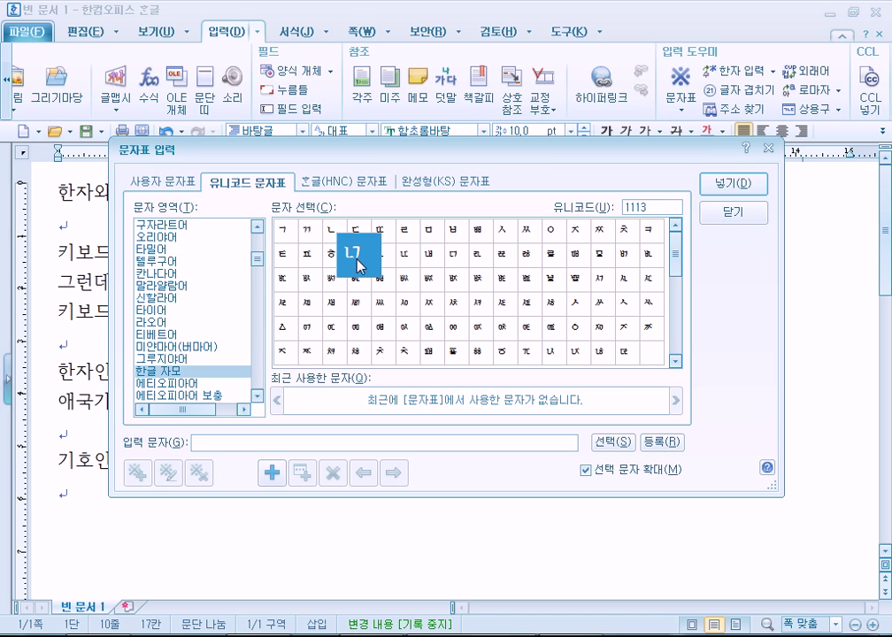
click(432, 354)
scroll(433, 363, down, 1)
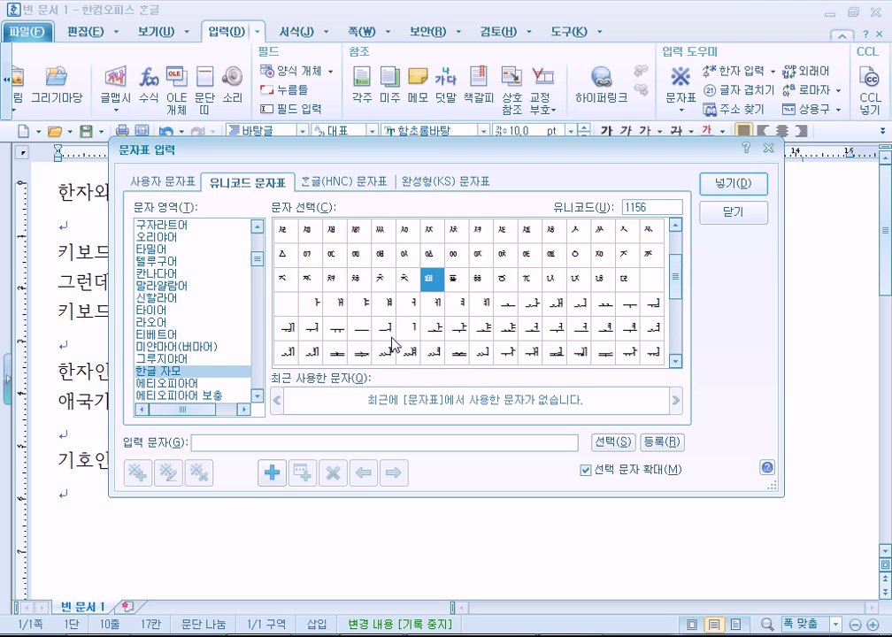
click(286, 261)
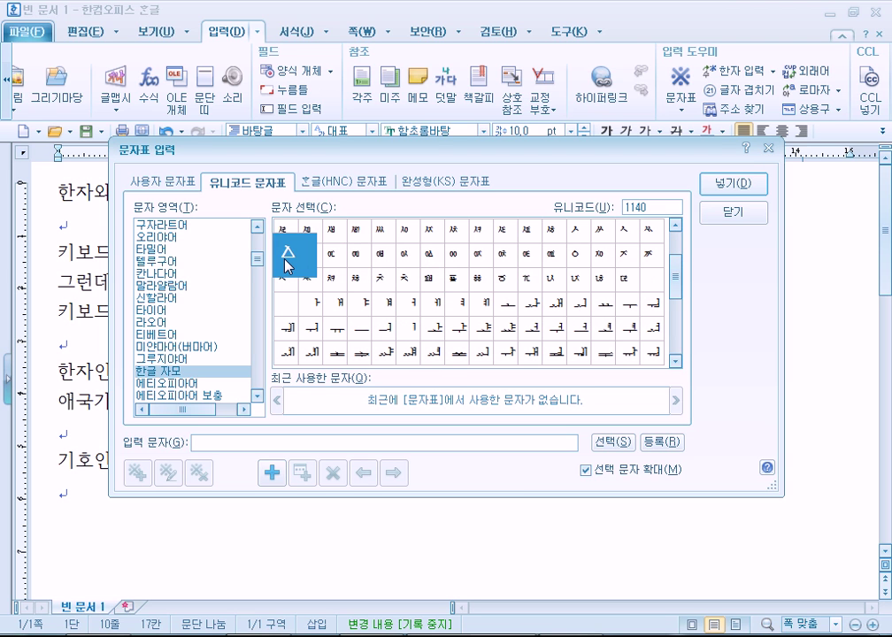
click(316, 357)
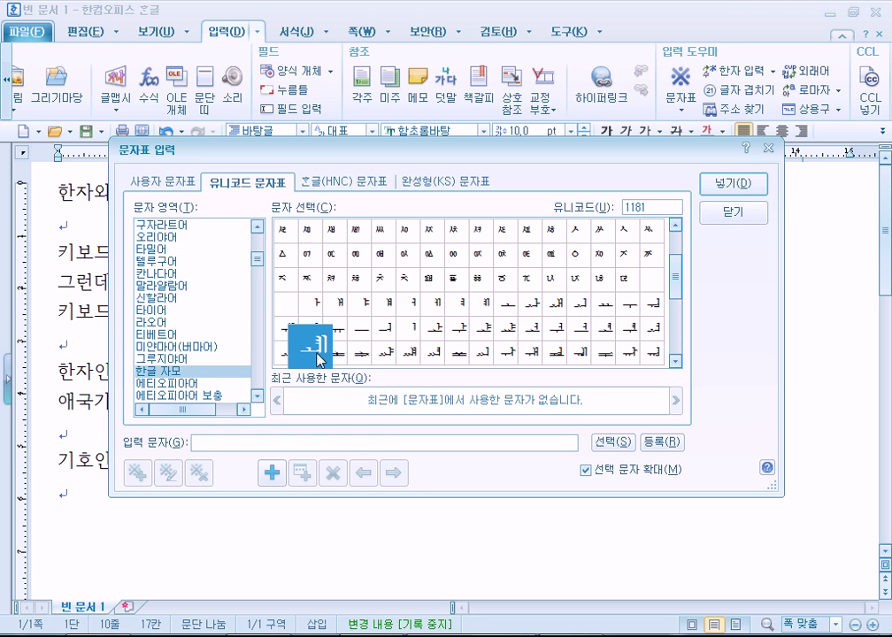
Browse the Ethiopic and Cherokee sets, then preview several Canadian Aboriginal syllabics characters
click(177, 383)
scroll(212, 370, down, 2)
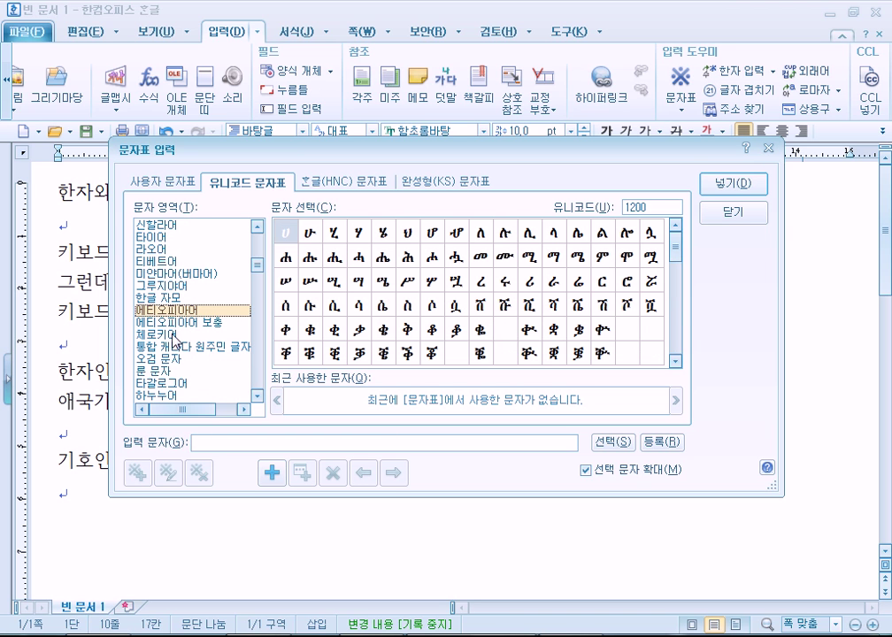
click(202, 335)
scroll(197, 369, down, 1)
scroll(197, 369, down, 1)
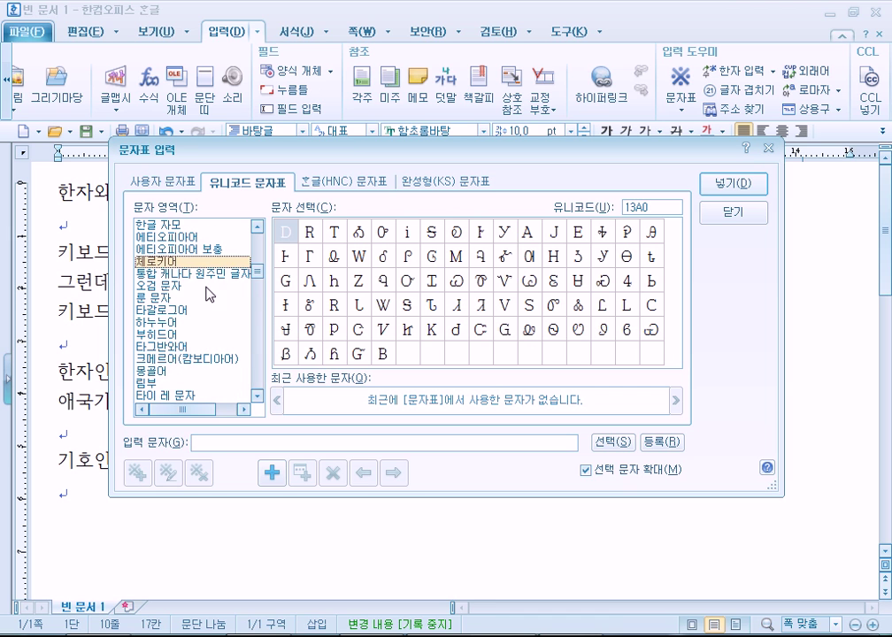
click(229, 276)
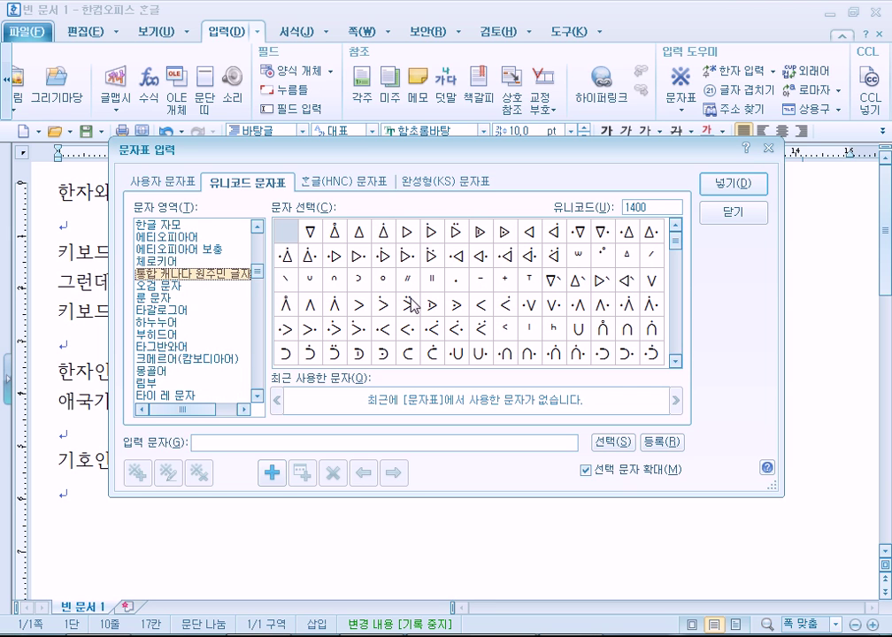
click(456, 236)
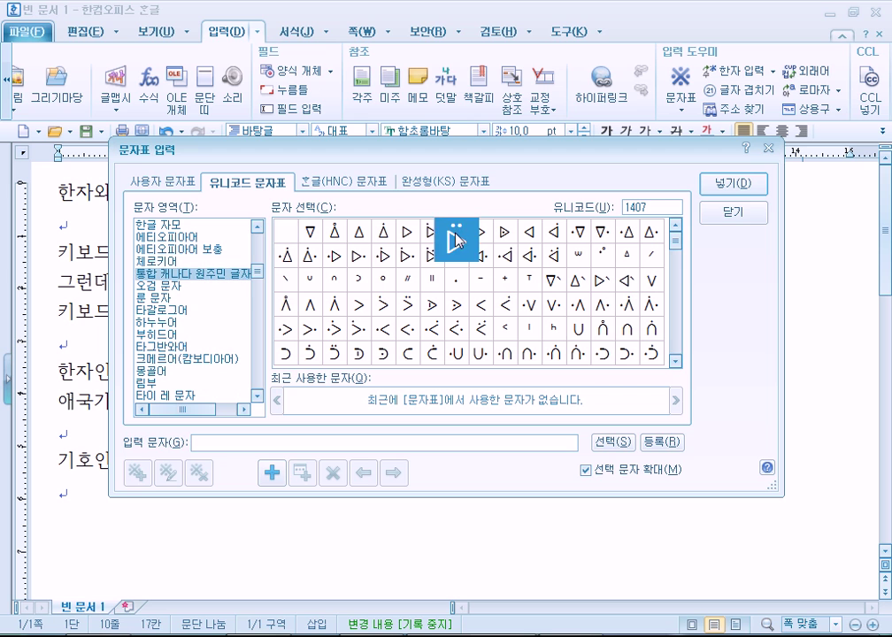
click(429, 239)
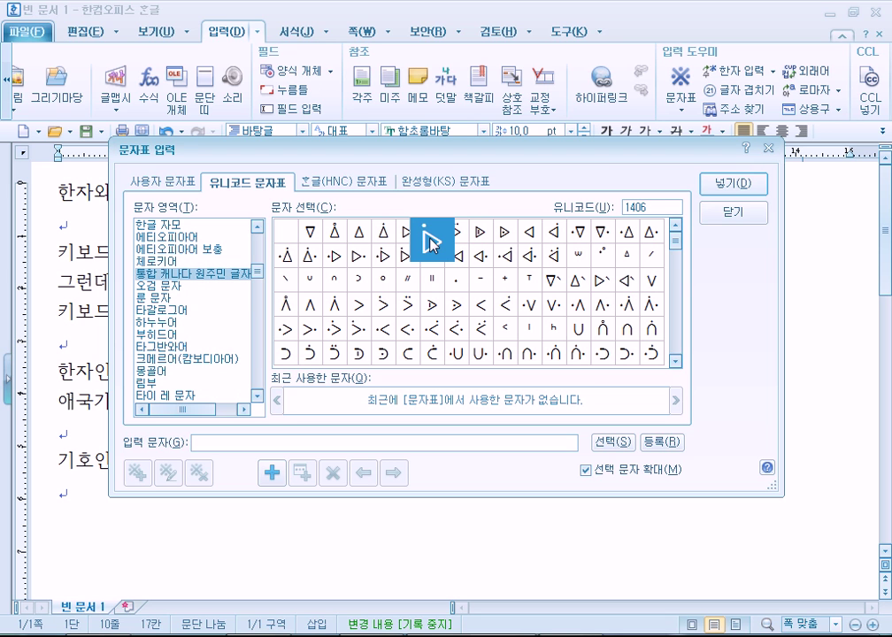
click(410, 241)
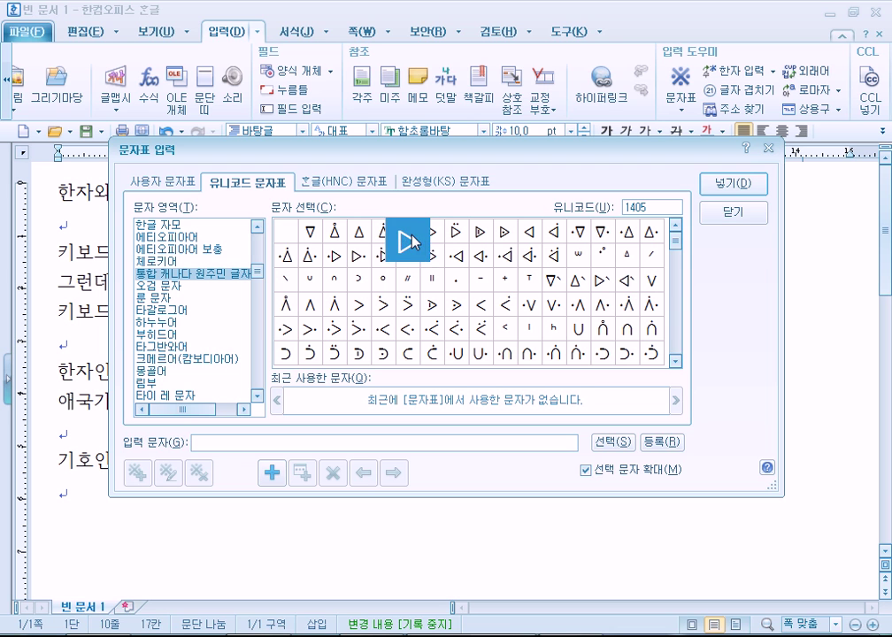
click(409, 313)
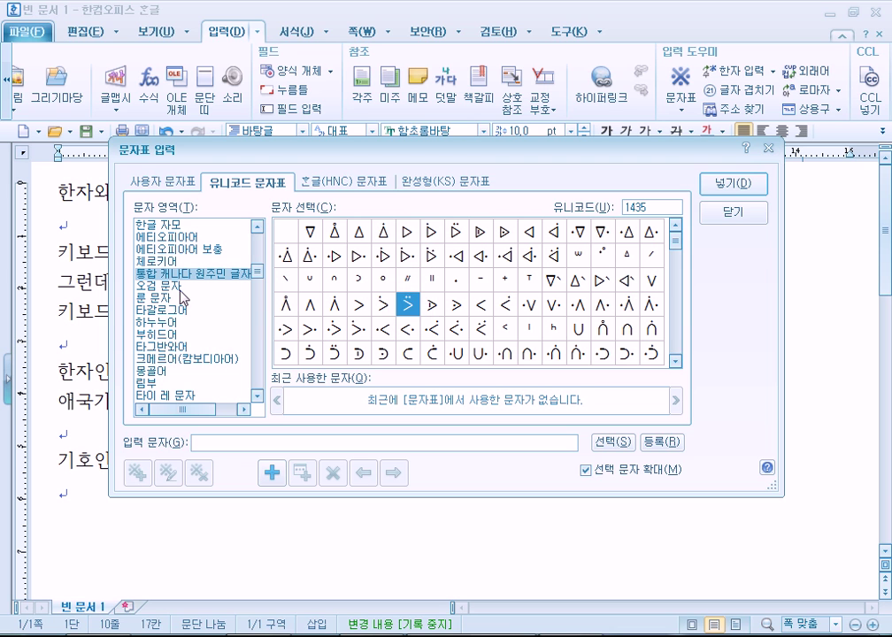
Look through the Ogham and Runic sets, then show the Mongolian characters
click(176, 288)
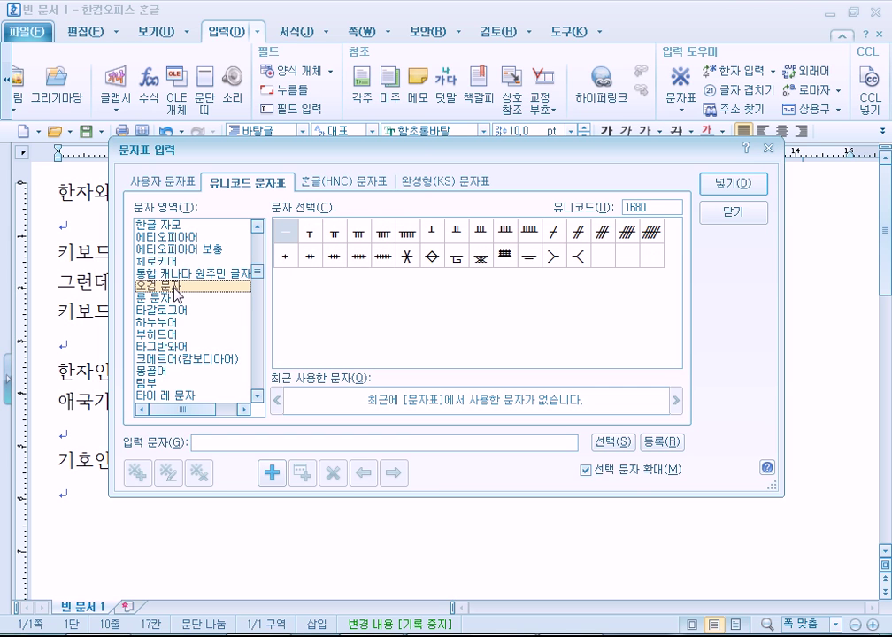
click(176, 299)
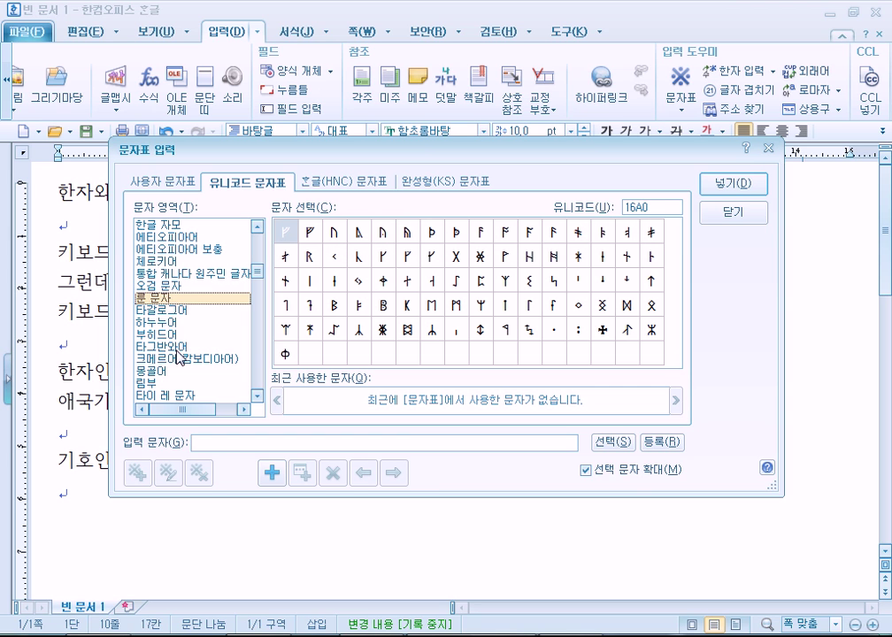
click(182, 375)
scroll(182, 379, down, 4)
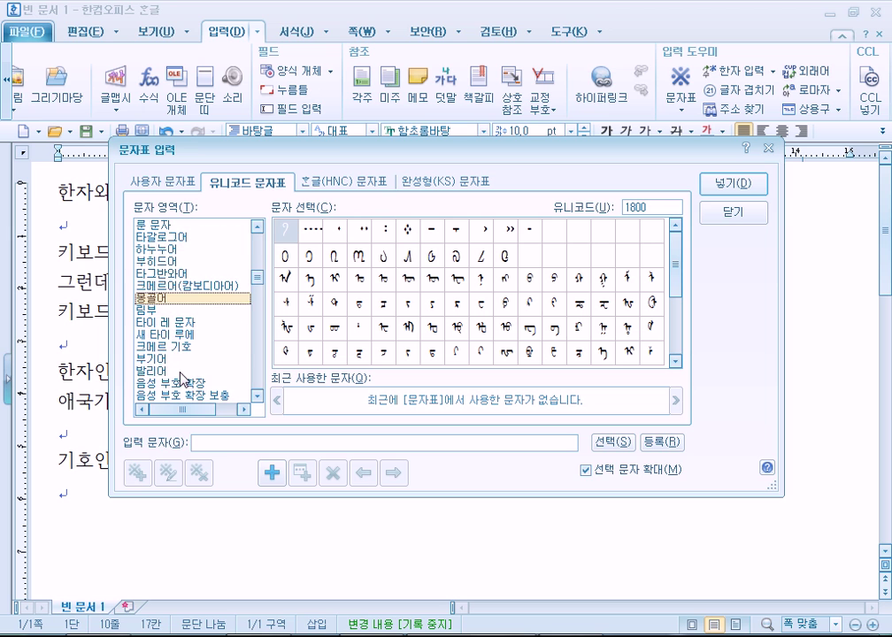
scroll(170, 350, down, 3)
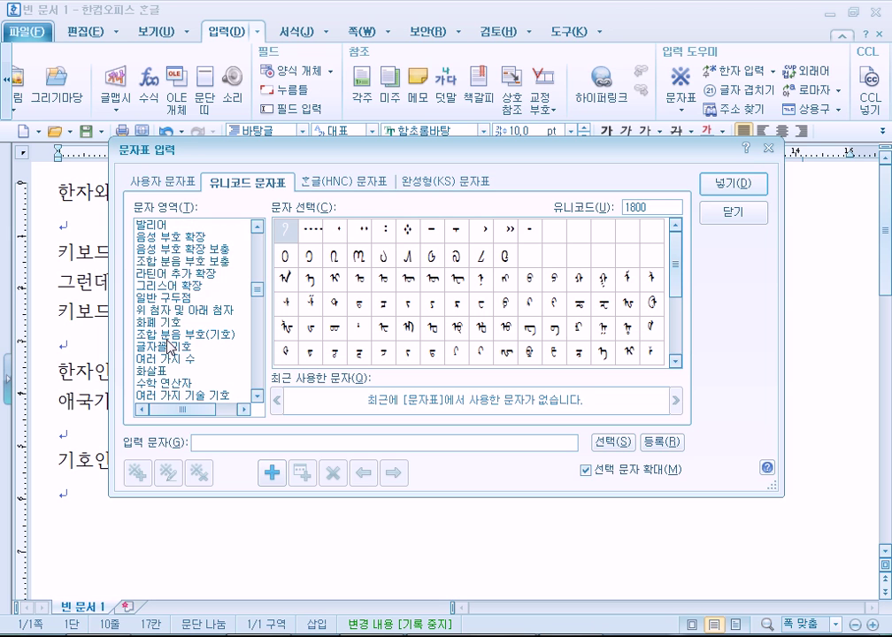
scroll(170, 345, down, 2)
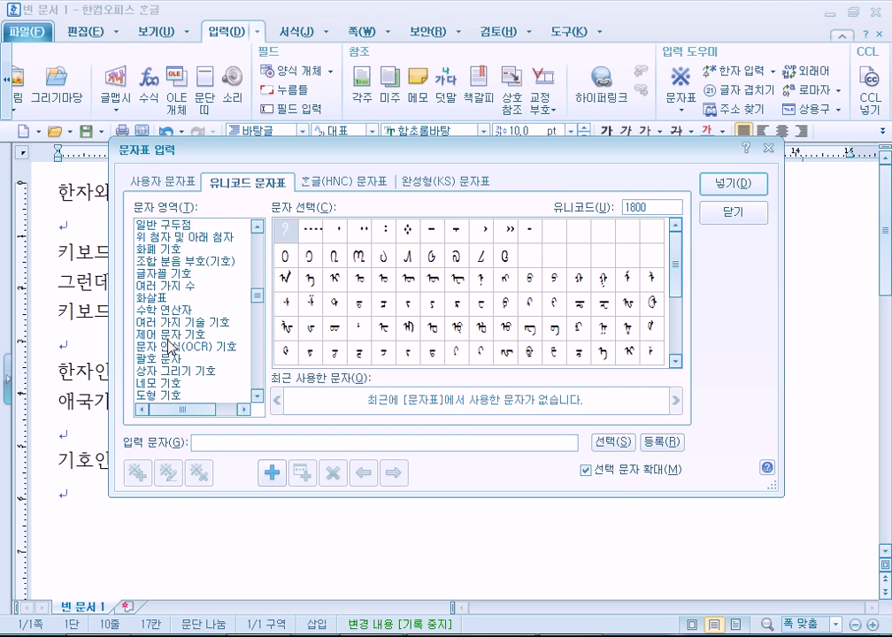
In the HNC character table, browse the Latin, Greek, Russian and Hebrew sets
click(347, 179)
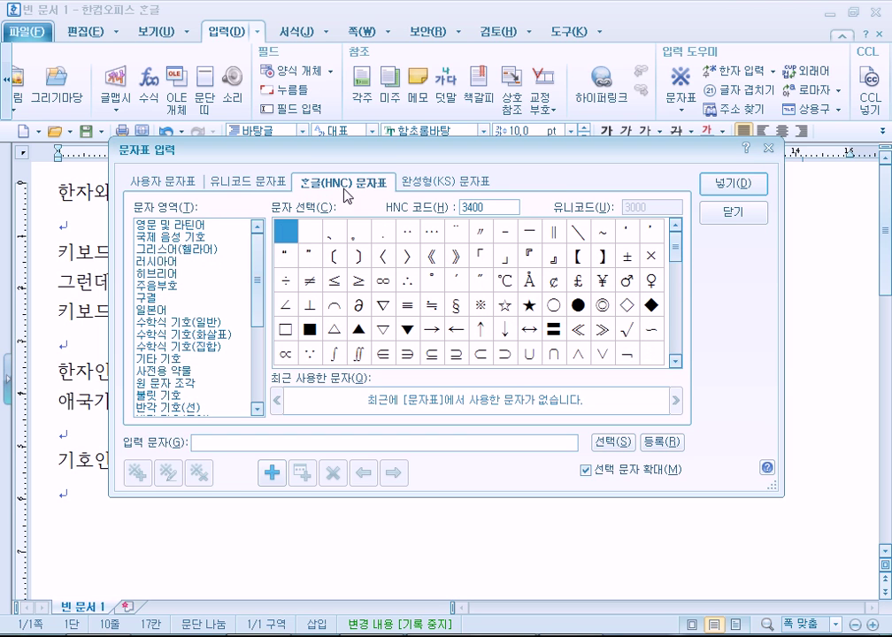
click(200, 228)
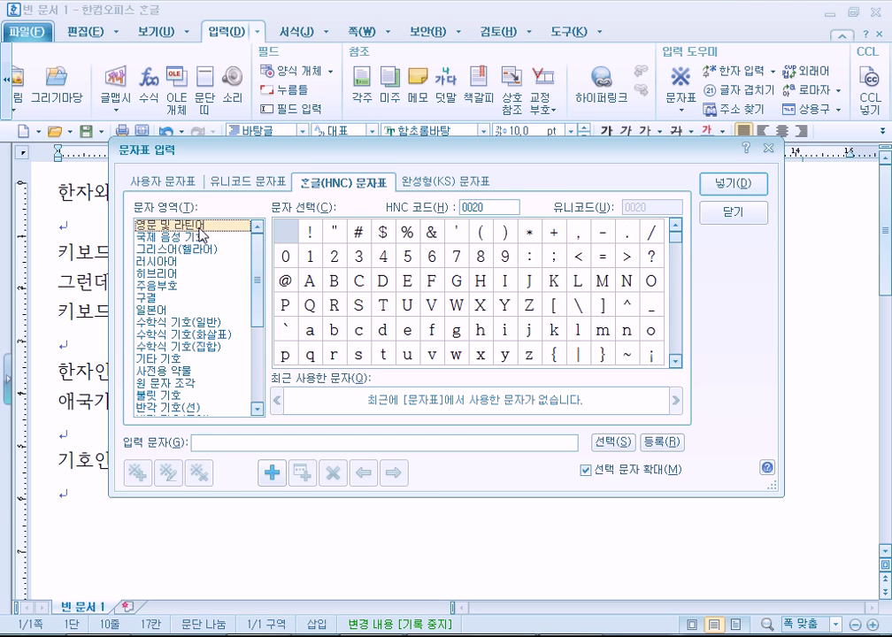
click(157, 249)
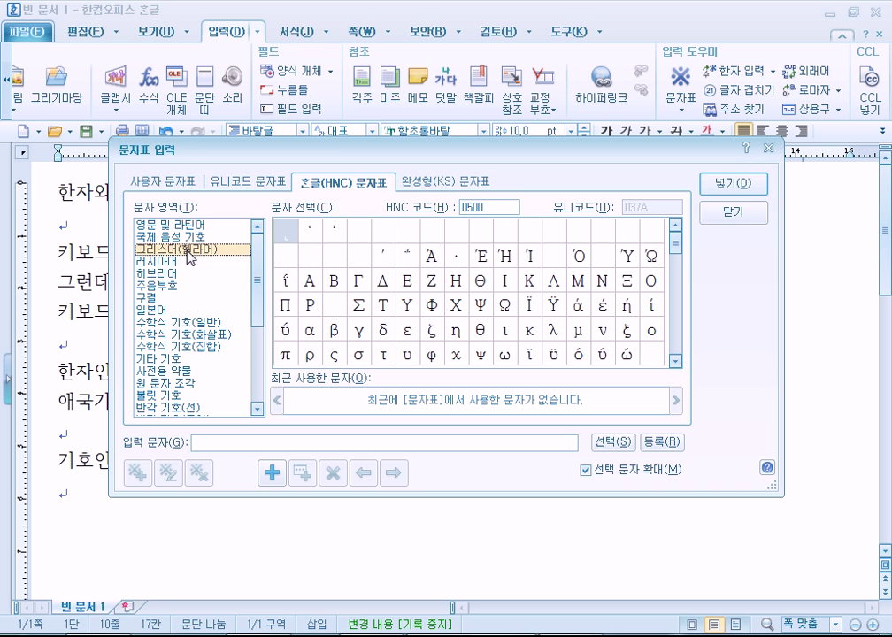
click(190, 263)
click(186, 274)
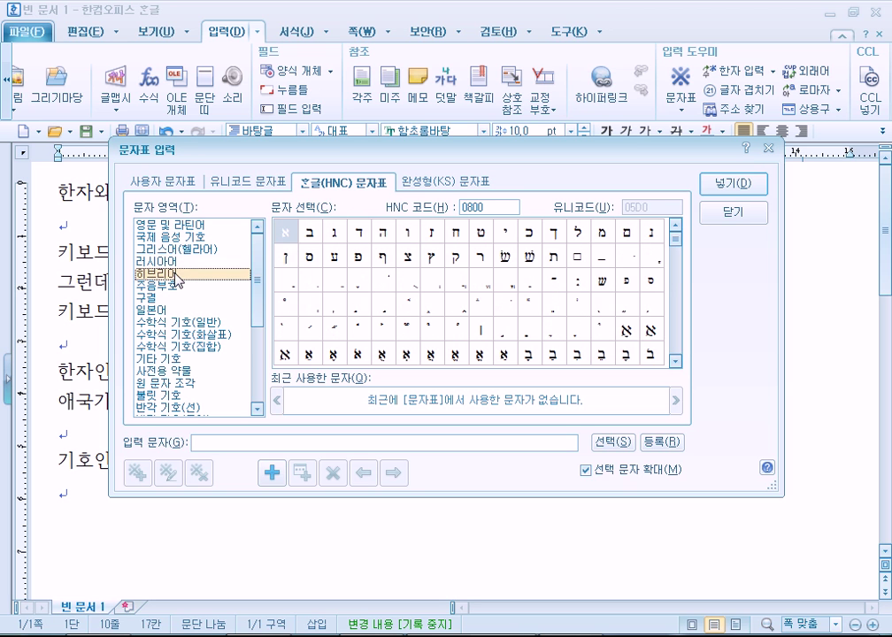
Show the Japanese kana set and scroll the grid to the katakana
click(168, 310)
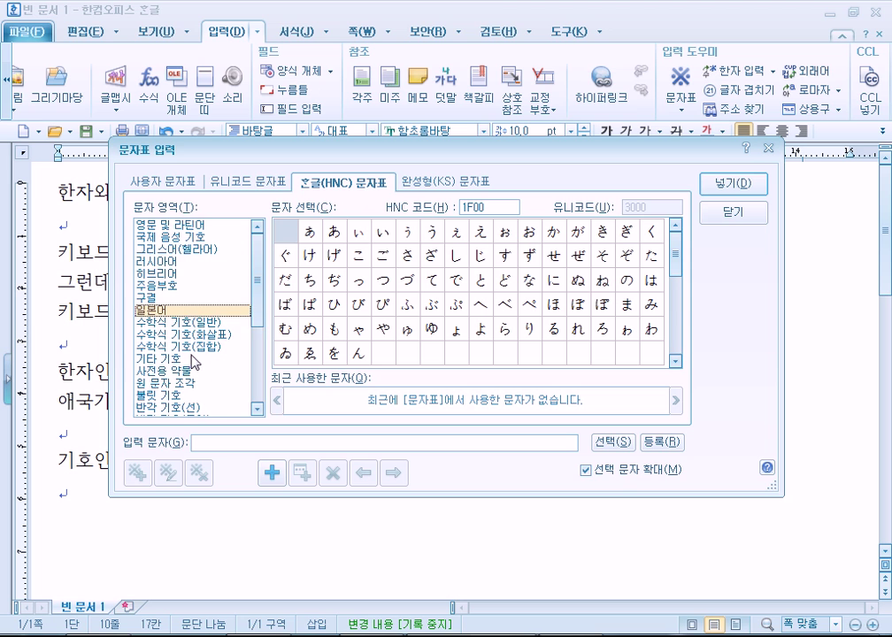
scroll(177, 354, down, 2)
scroll(181, 367, down, 2)
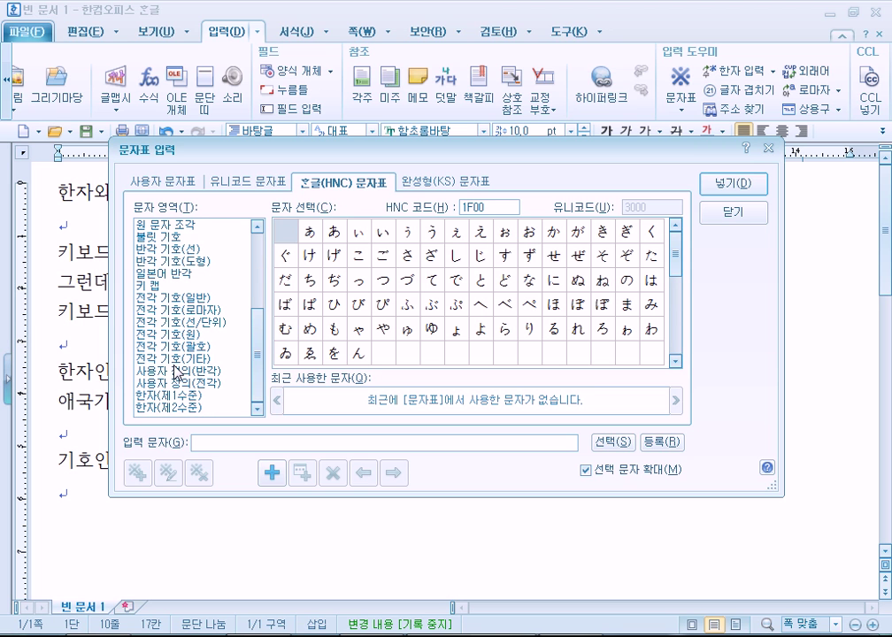
scroll(175, 371, up, 3)
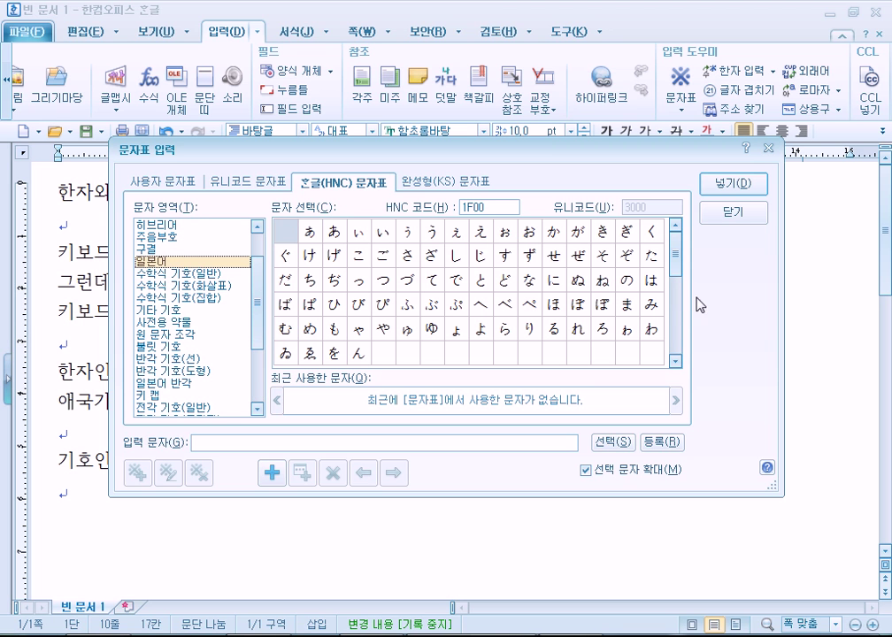
scroll(535, 233, down, 2)
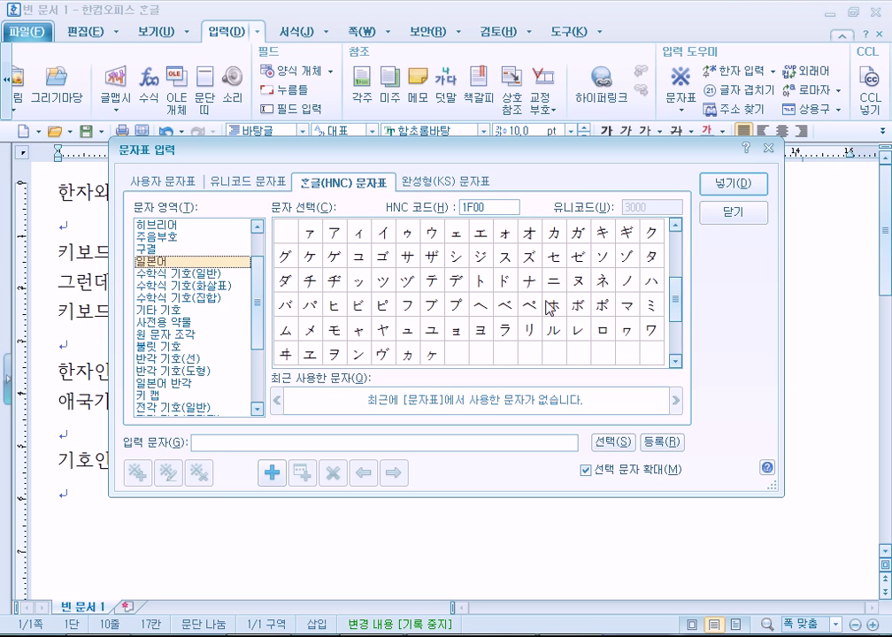
scroll(85, 332, up, 2)
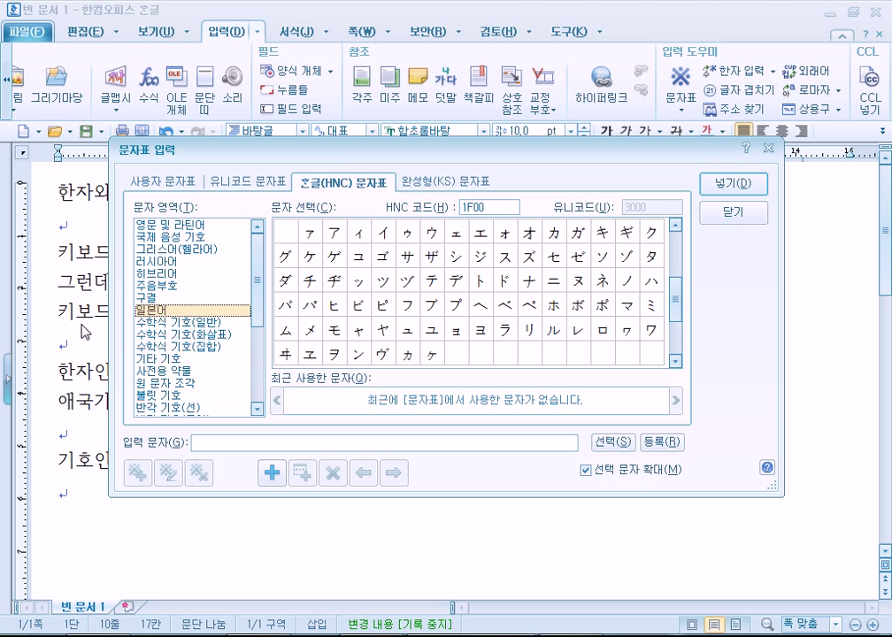
click(270, 182)
Glance at the Unicode math operators, then show kana characters in the KS (완성형) table
click(168, 310)
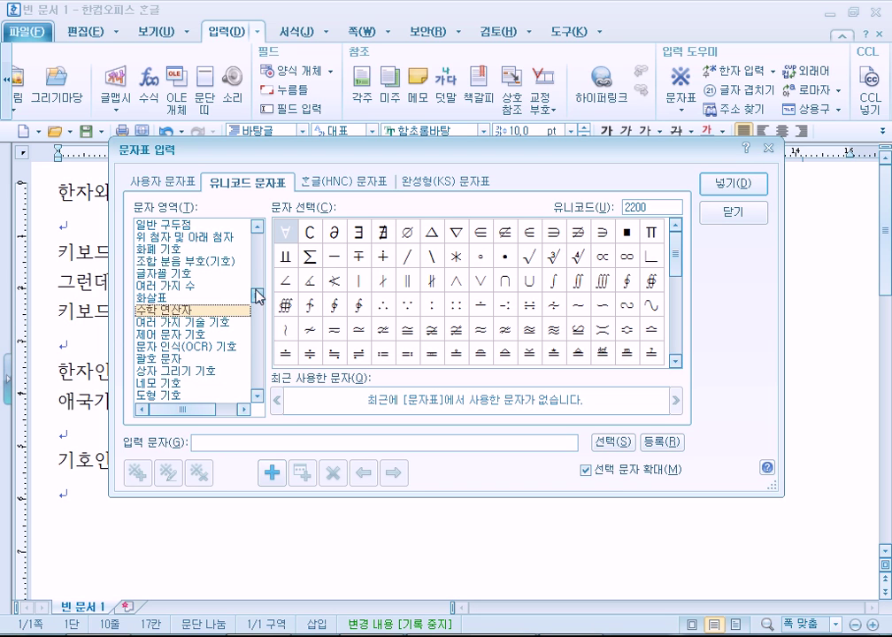
click(440, 184)
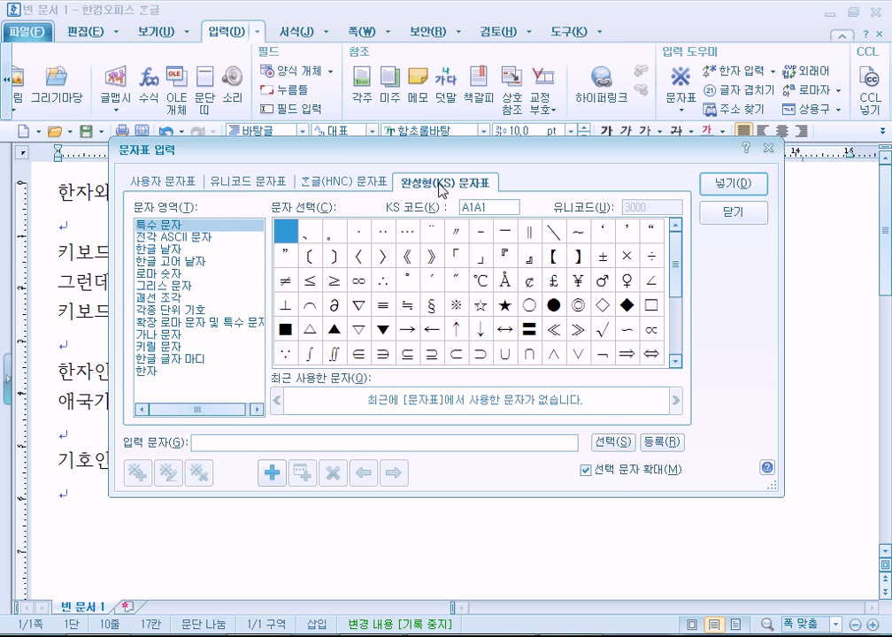
click(179, 337)
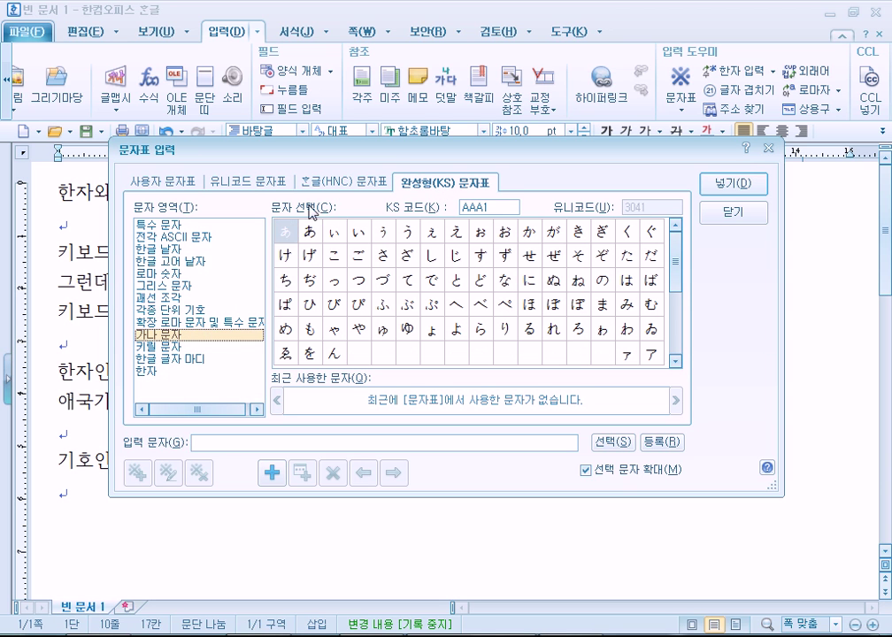
In the HNC table, browse the general math, math arrow and math set symbol categories
click(342, 182)
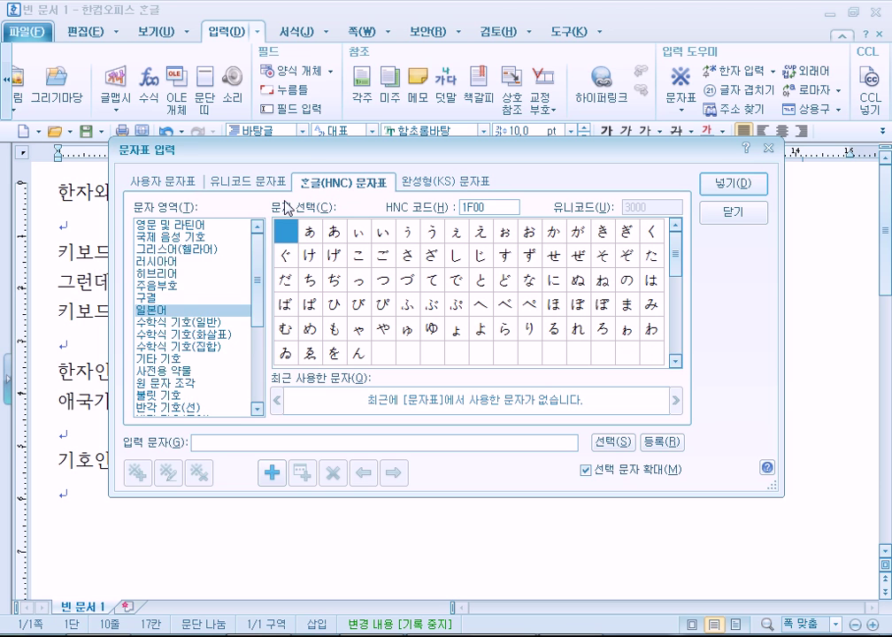
drag(258, 232, 261, 318)
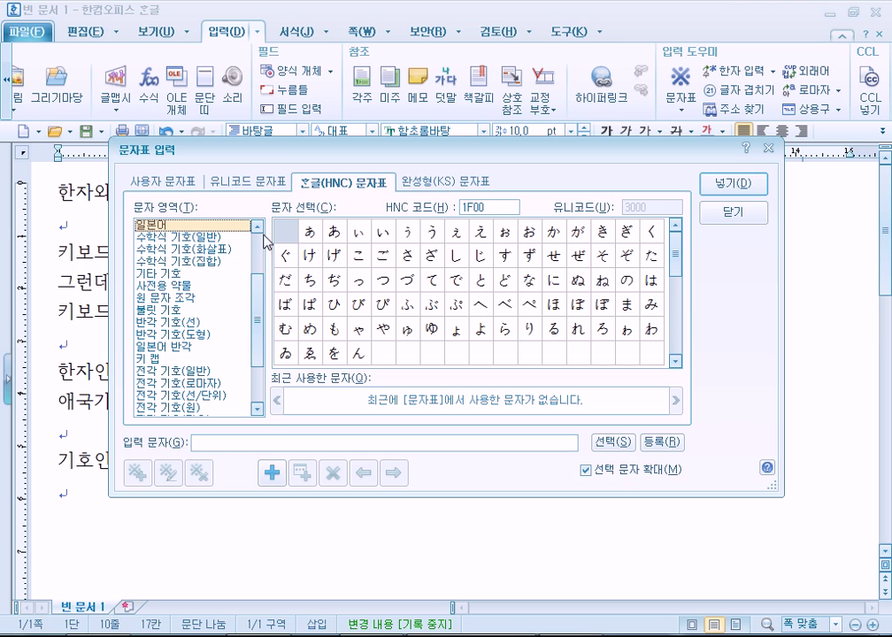
click(205, 239)
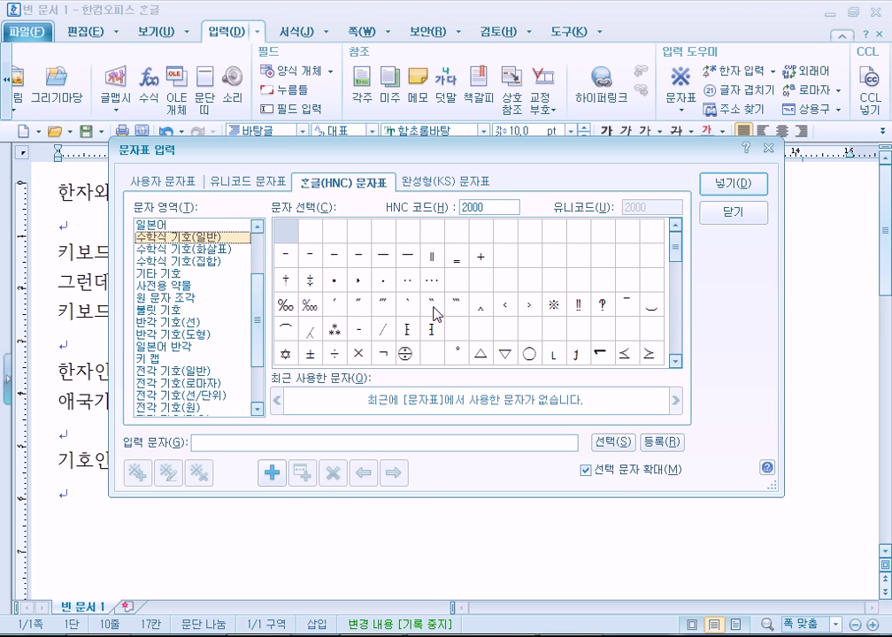
click(455, 343)
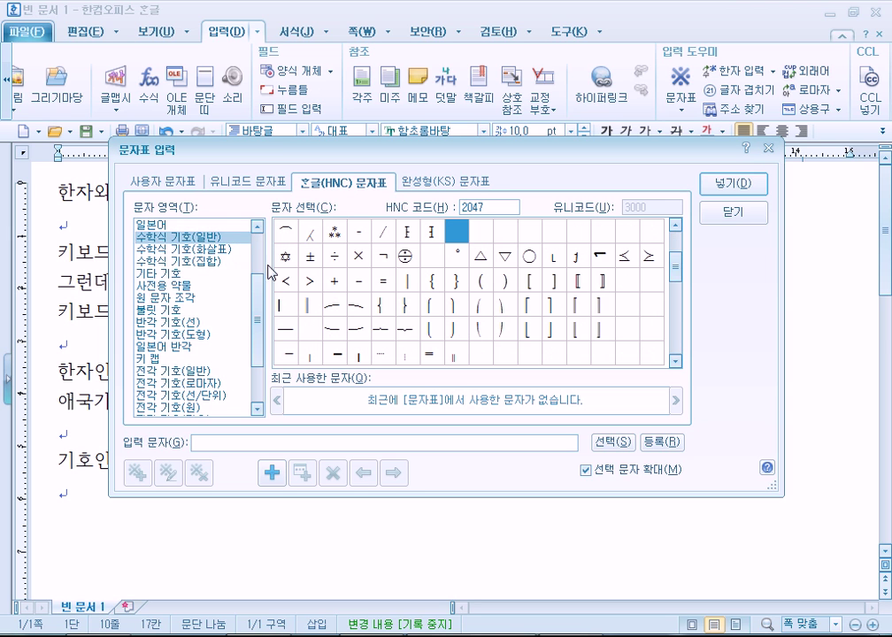
click(197, 248)
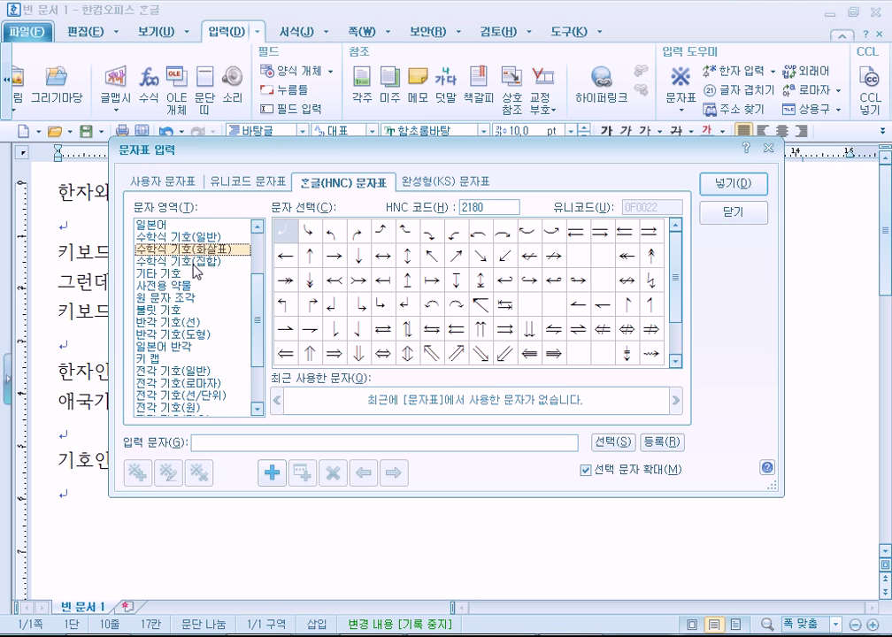
click(210, 262)
Preview ∈, ∩, ∪, ∫, ∬ and ∭, then return to the Japanese hiragana
click(480, 233)
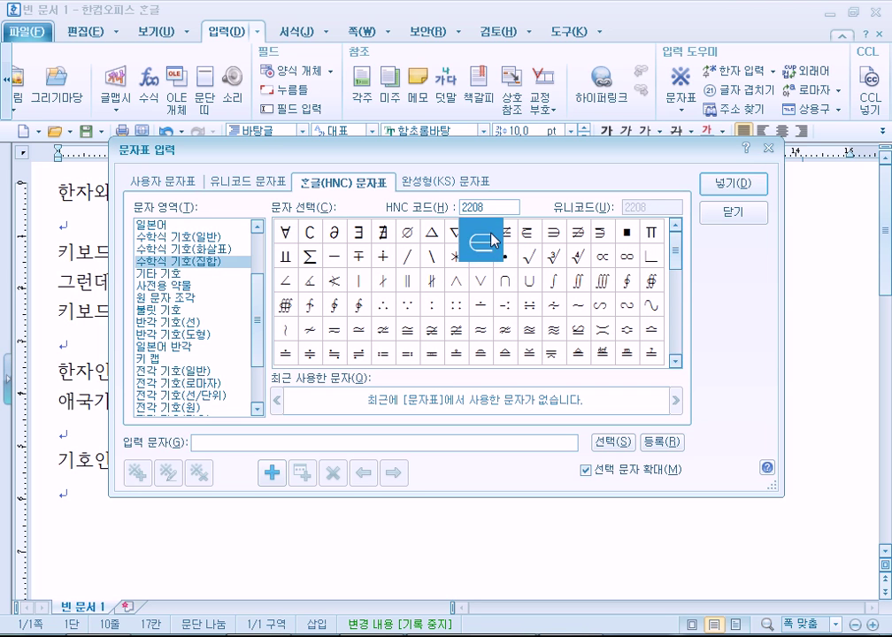
click(504, 281)
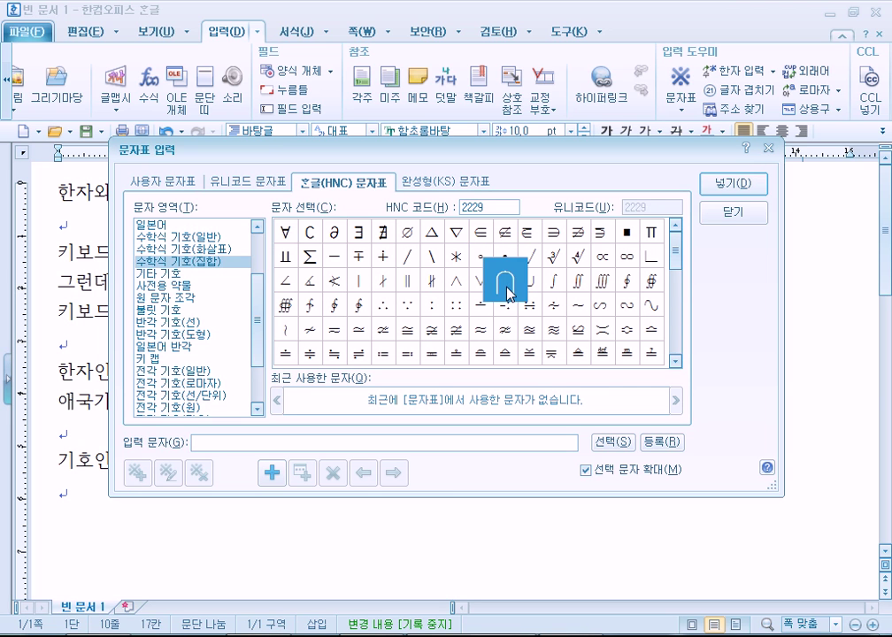
click(528, 283)
click(562, 280)
click(576, 281)
click(600, 282)
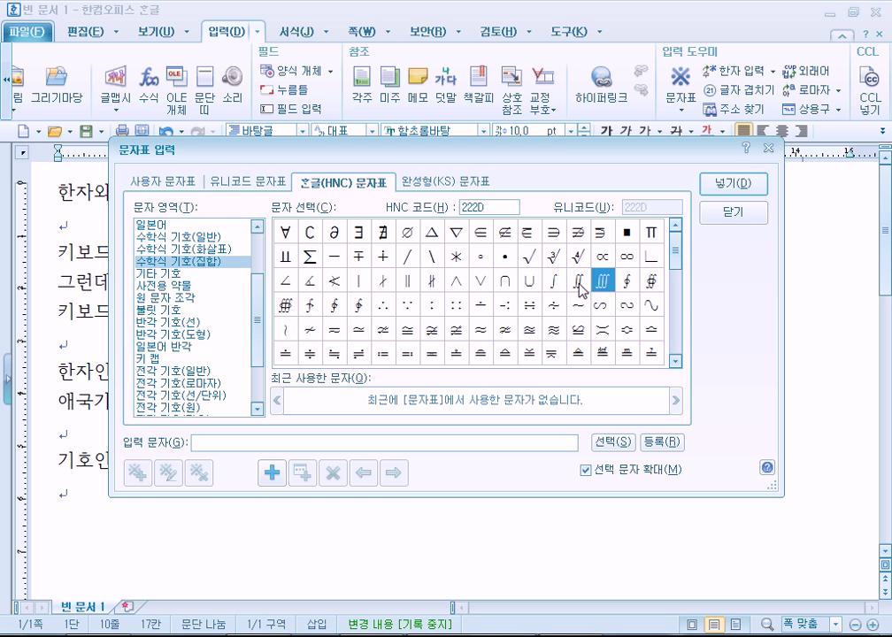
click(579, 284)
scroll(580, 292, down, 2)
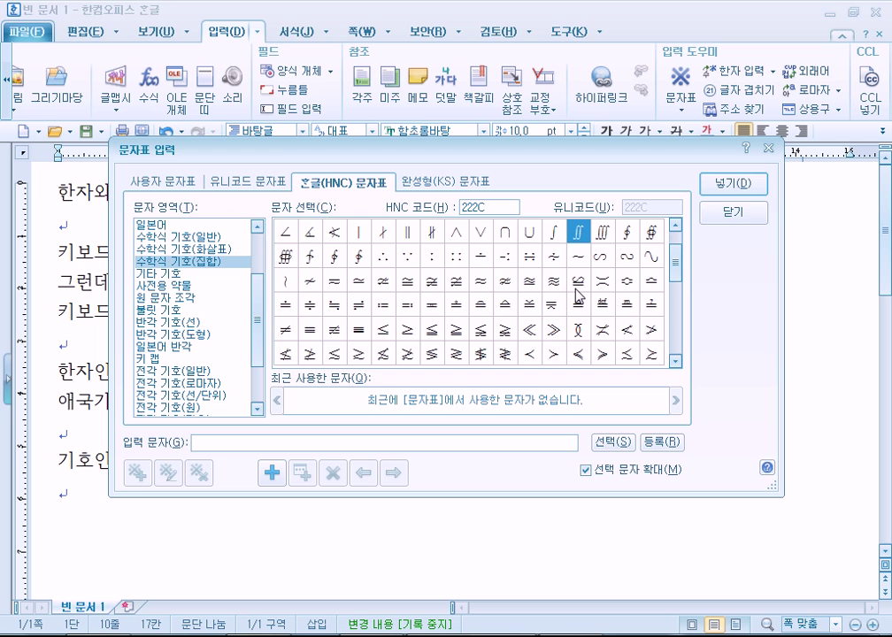
scroll(459, 330, down, 3)
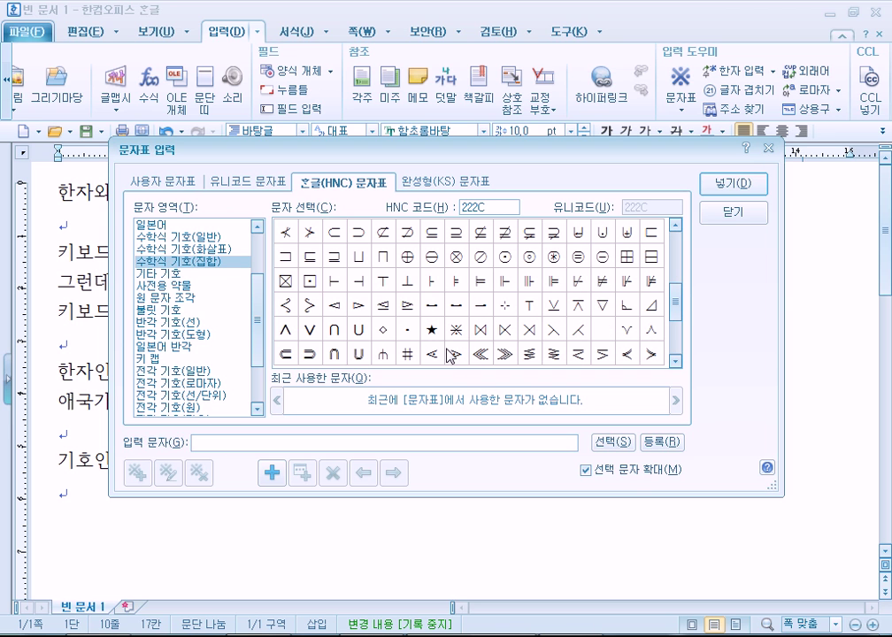
scroll(442, 301, down, 4)
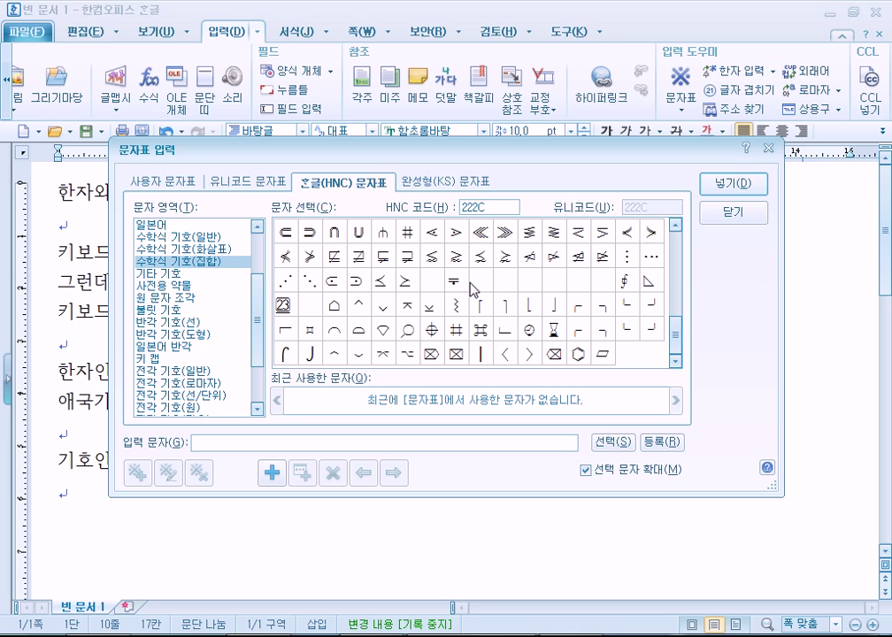
click(176, 238)
click(168, 226)
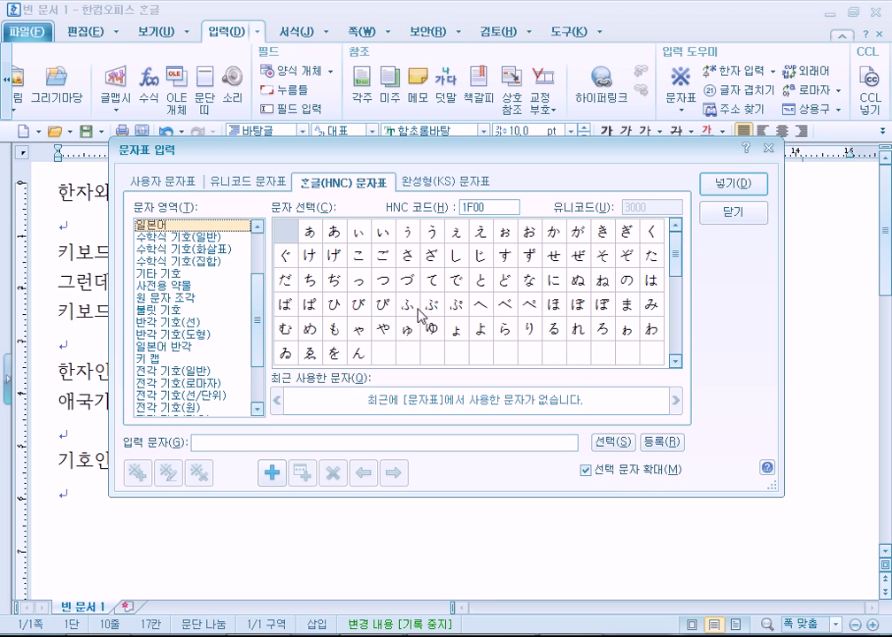
Browse the half-width shape and line-drawing sets, then preview ℃, ※ and ▼ in full-width symbols
click(162, 335)
click(165, 324)
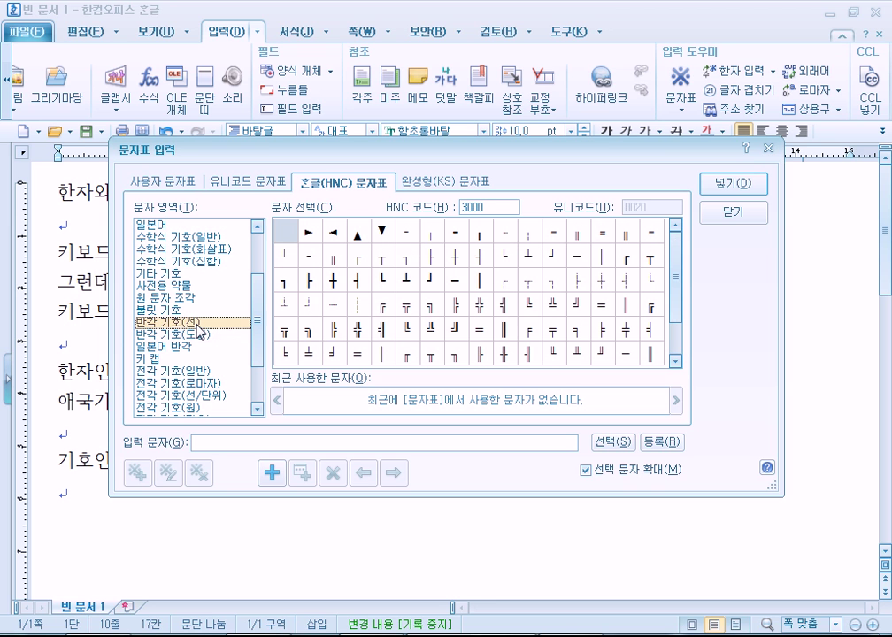
scroll(202, 331, down, 2)
click(194, 298)
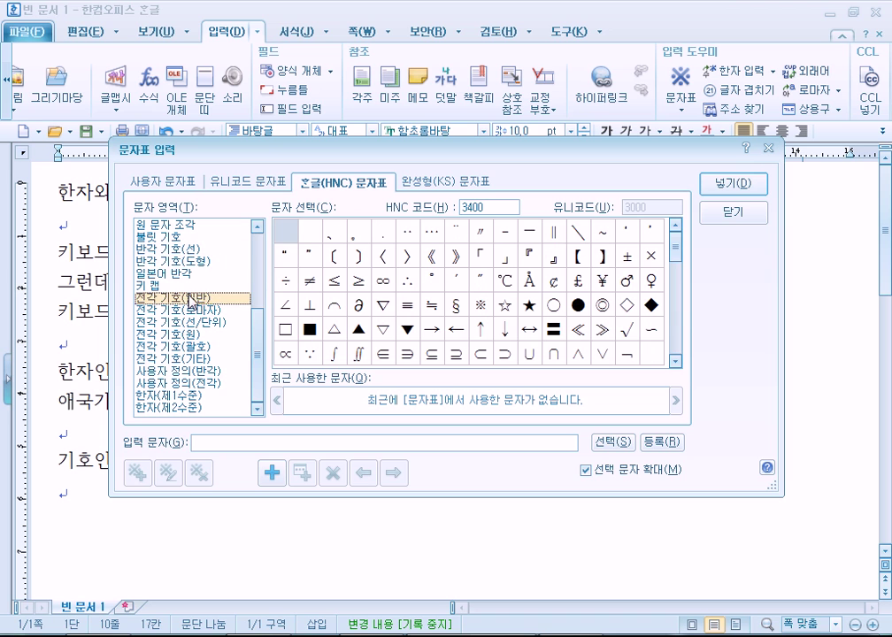
click(508, 284)
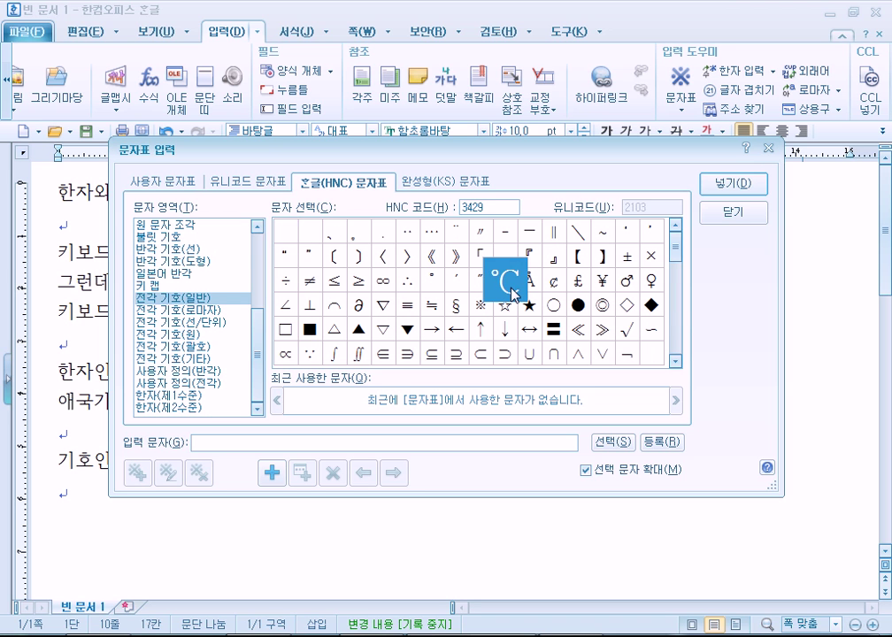
click(489, 309)
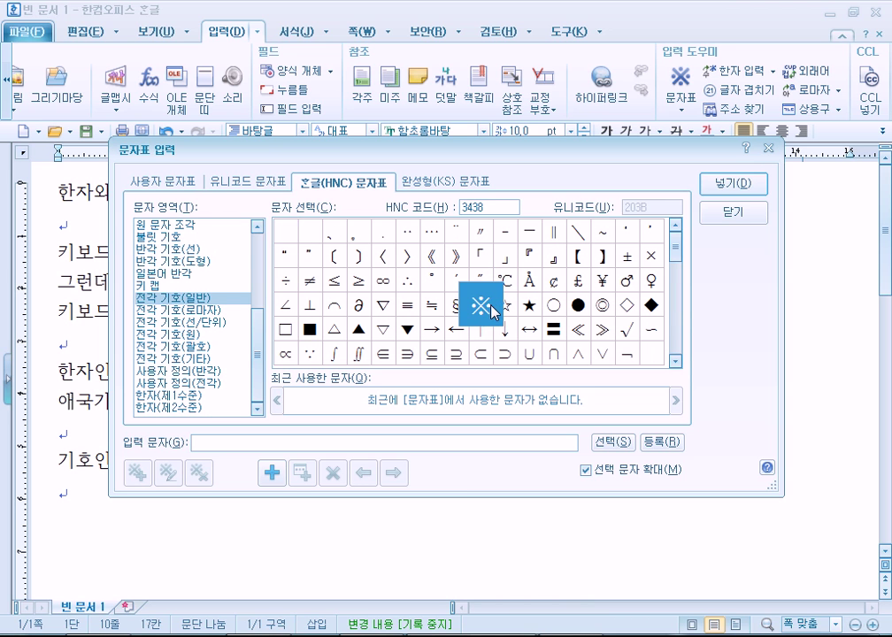
click(406, 329)
scroll(420, 334, down, 1)
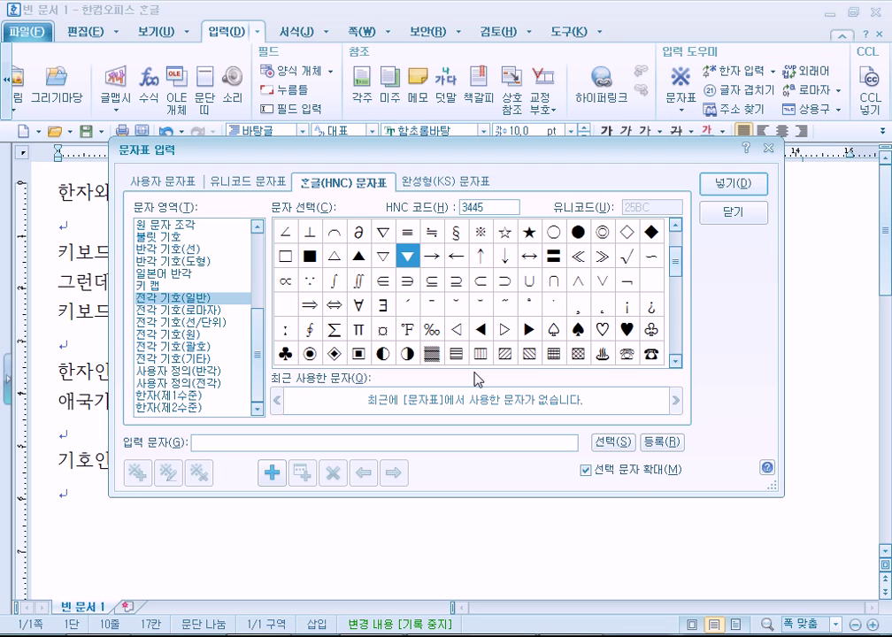
Preview → and ℉, view Roman numerals and Greek letters, then close the character map
click(433, 261)
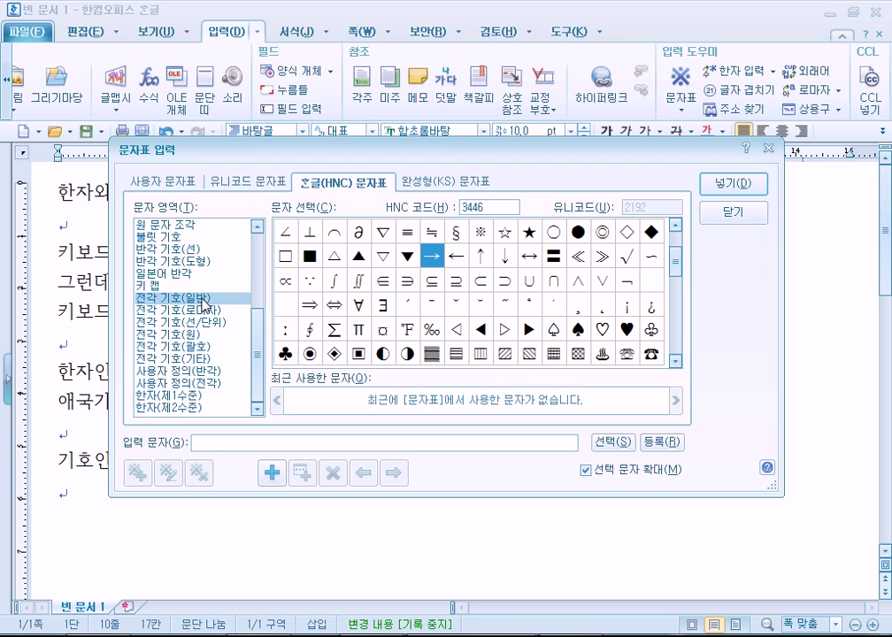
click(407, 329)
scroll(429, 328, down, 2)
scroll(431, 328, down, 2)
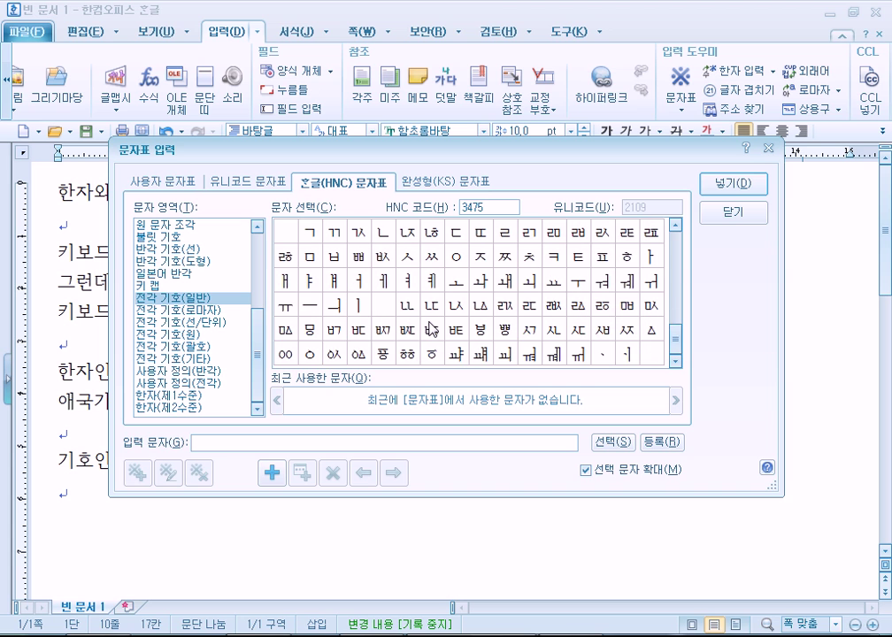
click(203, 311)
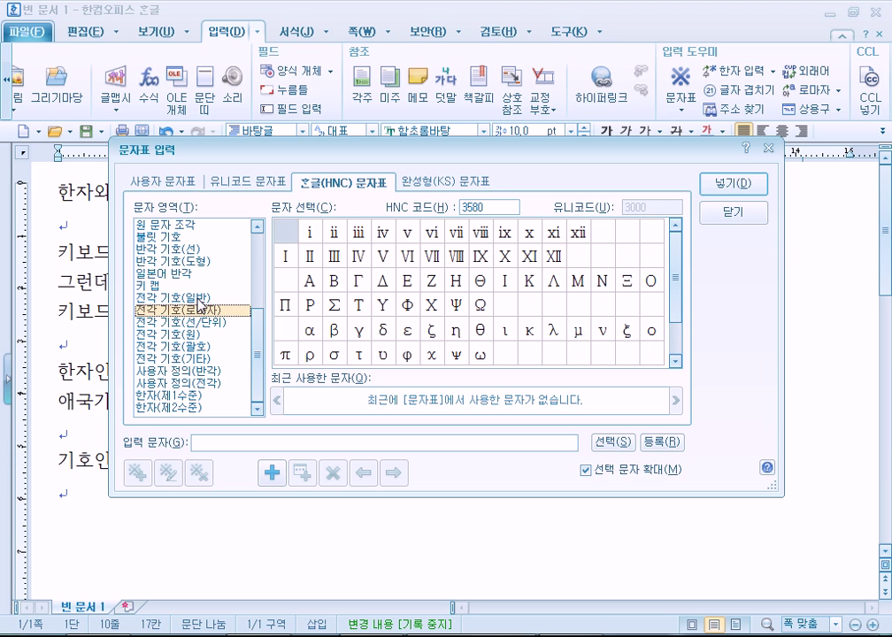
scroll(160, 239, up, 4)
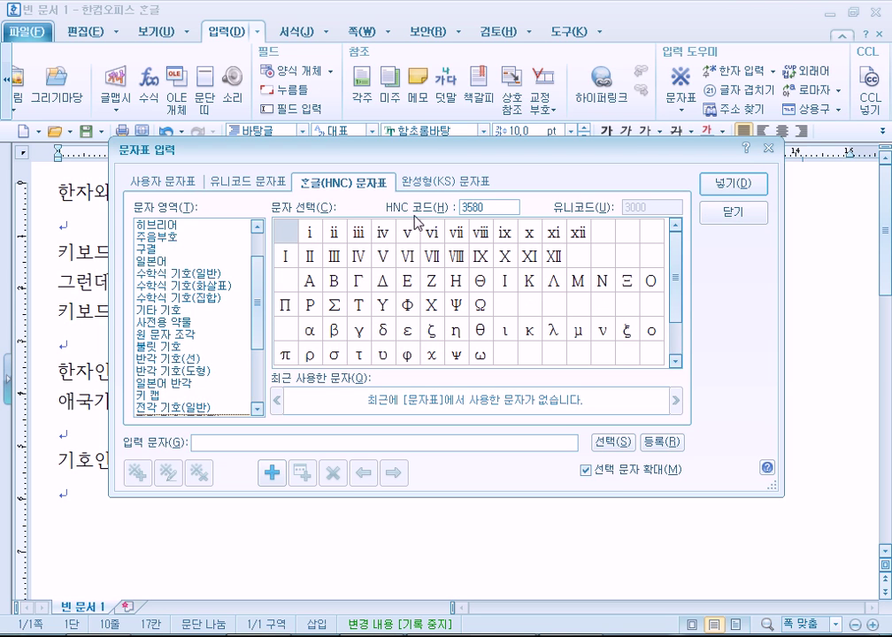
click(724, 211)
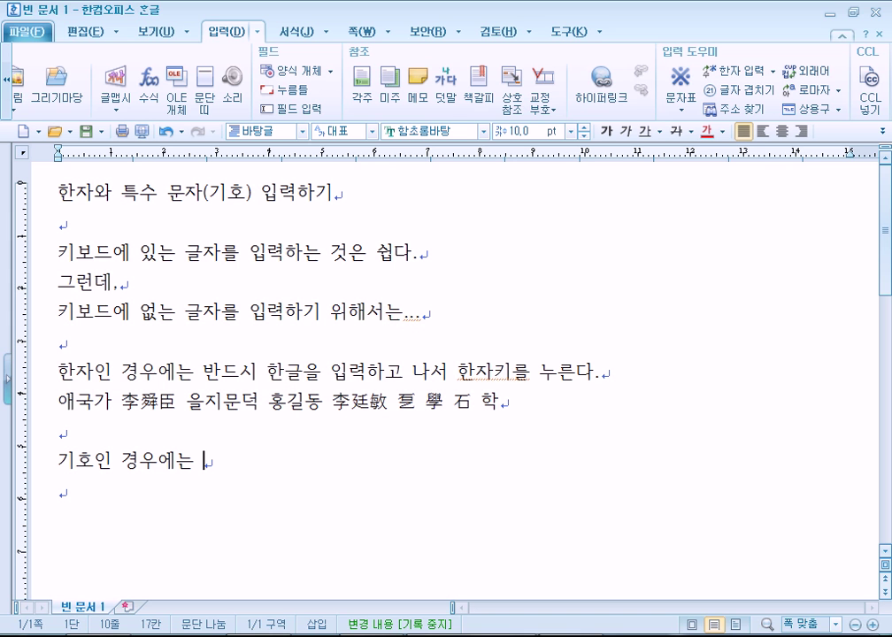
Close Paint without saving the sketch, then reopen Hangul's character map with Ctrl+F10
right_click(571, 636)
click(559, 612)
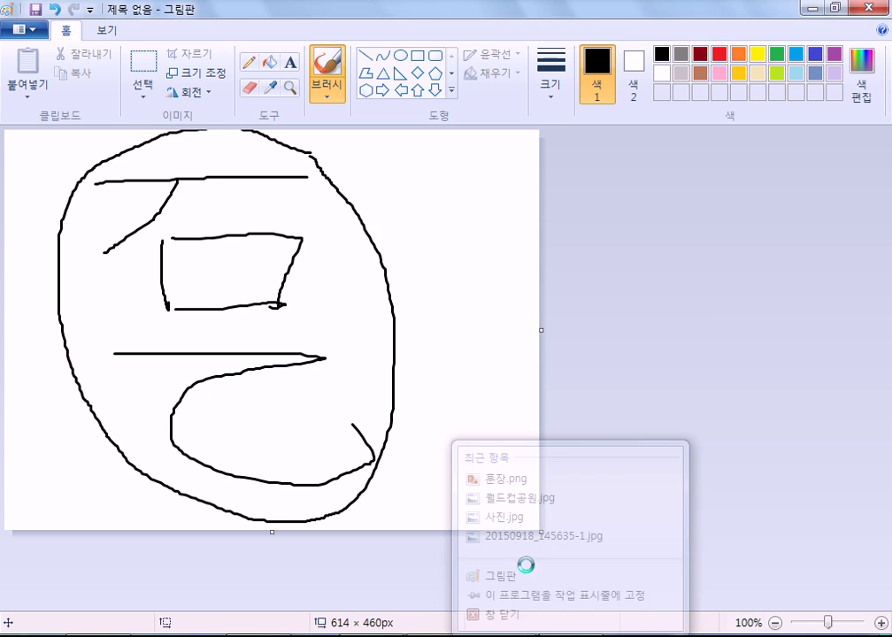
click(448, 326)
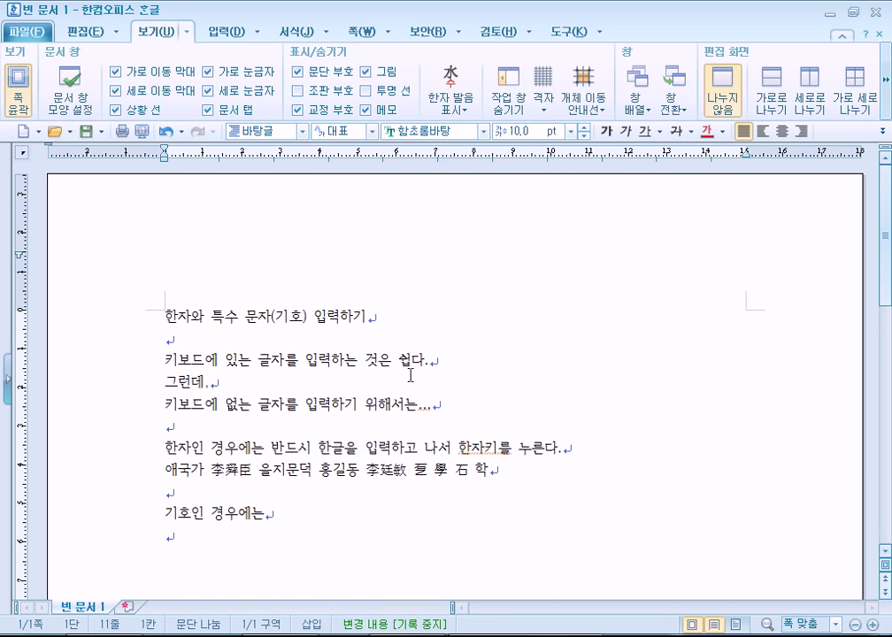
key(ctrl+F10)
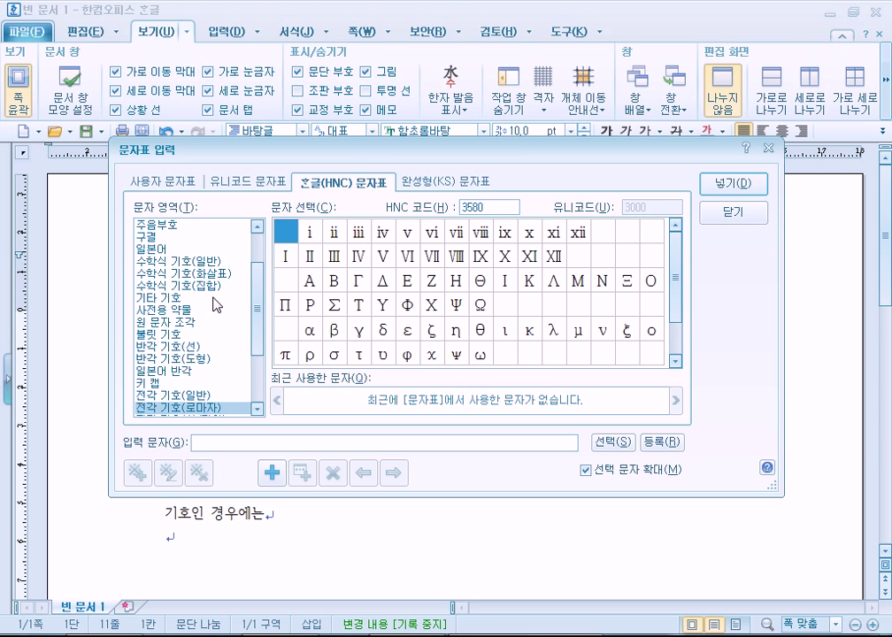
Insert ♠♡♥♧☎ from the full-width general symbols below 기호인 경우에는
drag(261, 318, 261, 339)
click(251, 336)
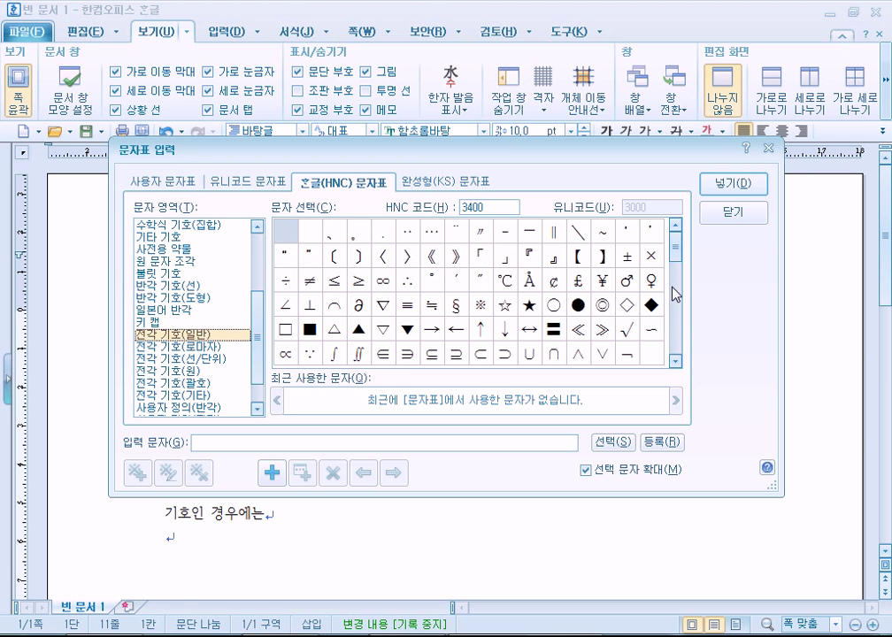
mouse_move(676, 241)
mouse_down()
mouse_move(676, 305)
mouse_move(685, 231)
mouse_move(677, 258)
mouse_up()
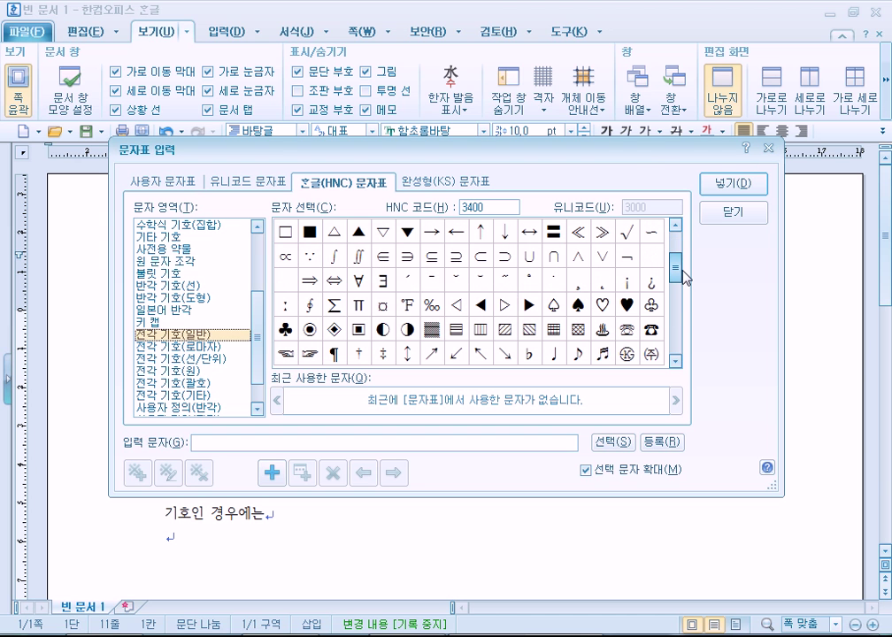
click(576, 306)
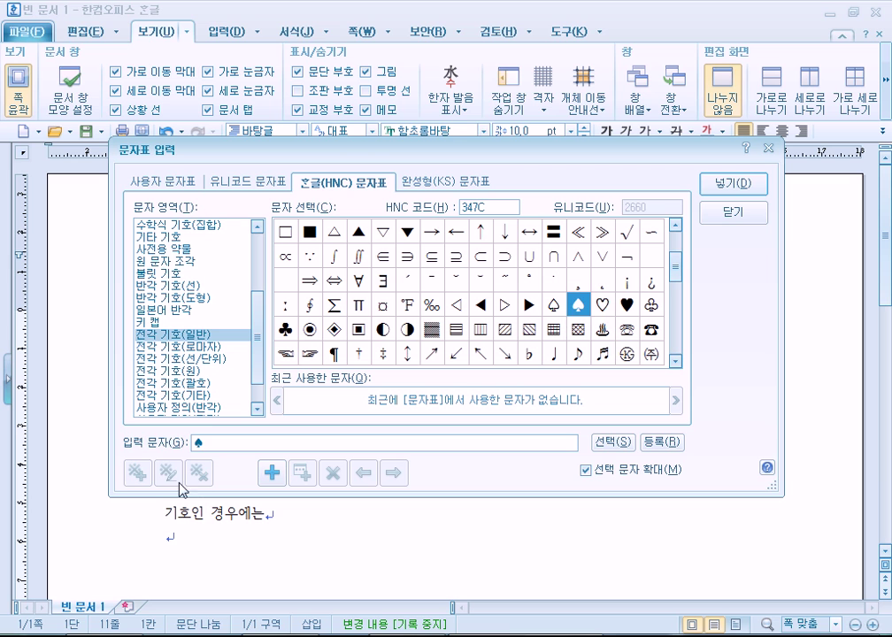
click(603, 309)
click(626, 305)
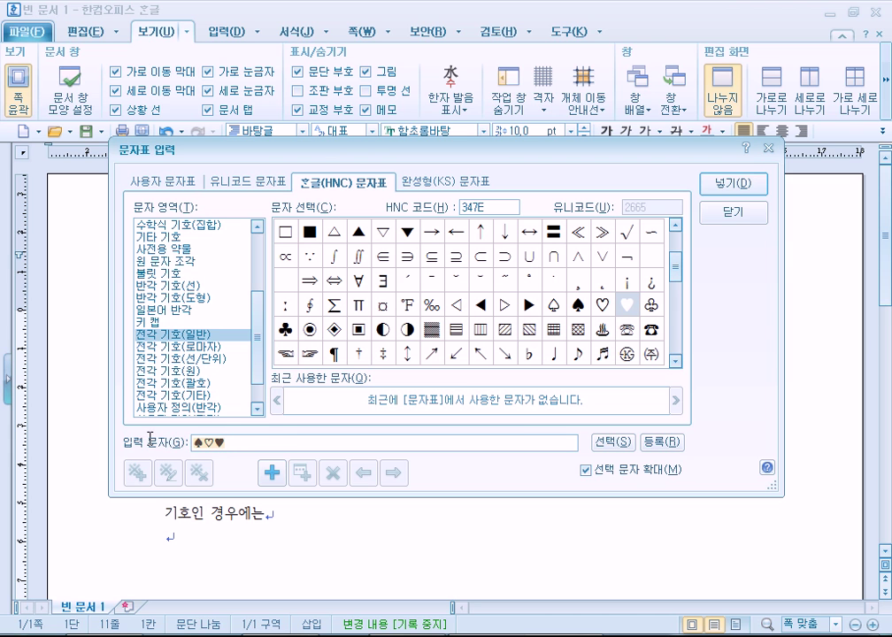
double_click(653, 307)
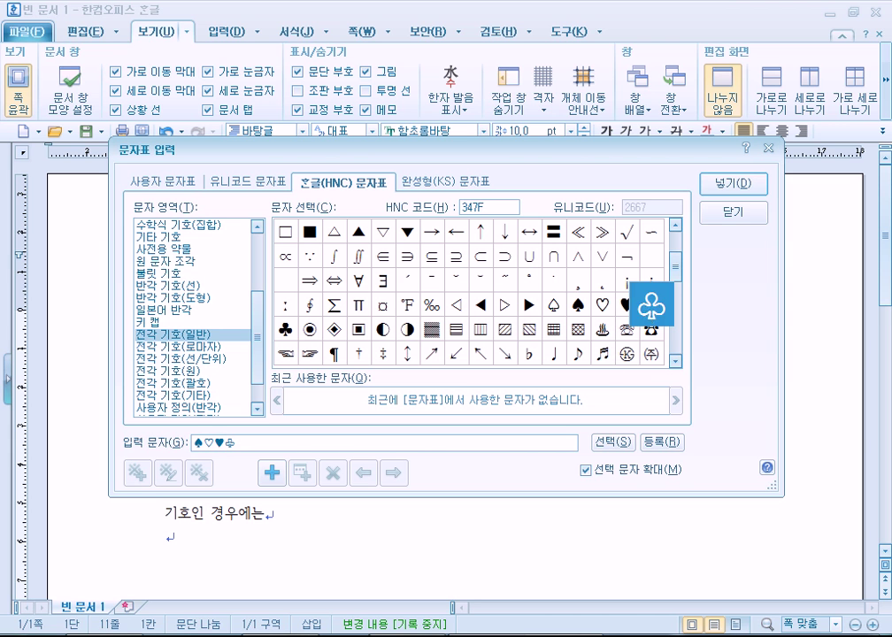
double_click(653, 331)
click(730, 185)
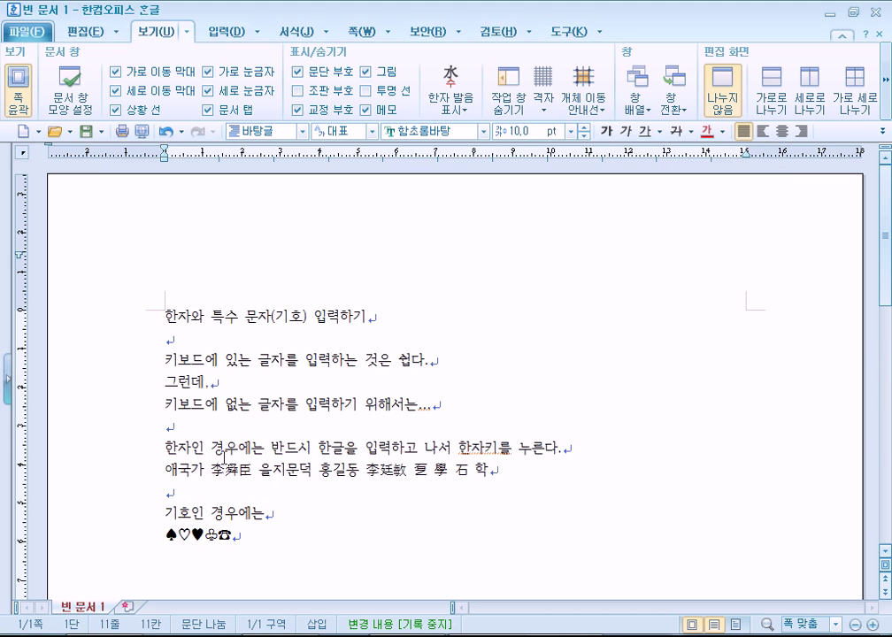
Insert ♤ and then ℉ after ☎ from the character map
scroll(274, 514, down, 3)
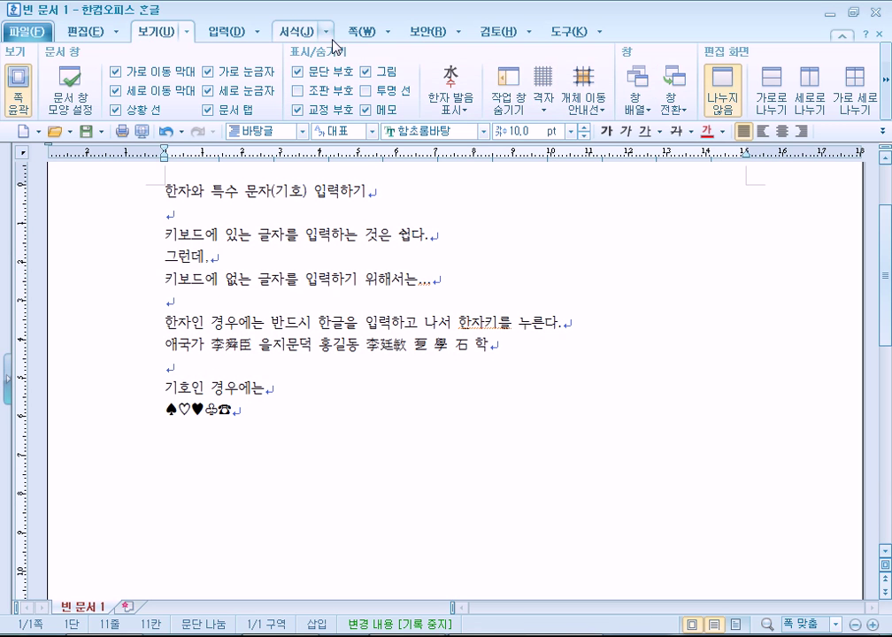
key(ctrl+F10)
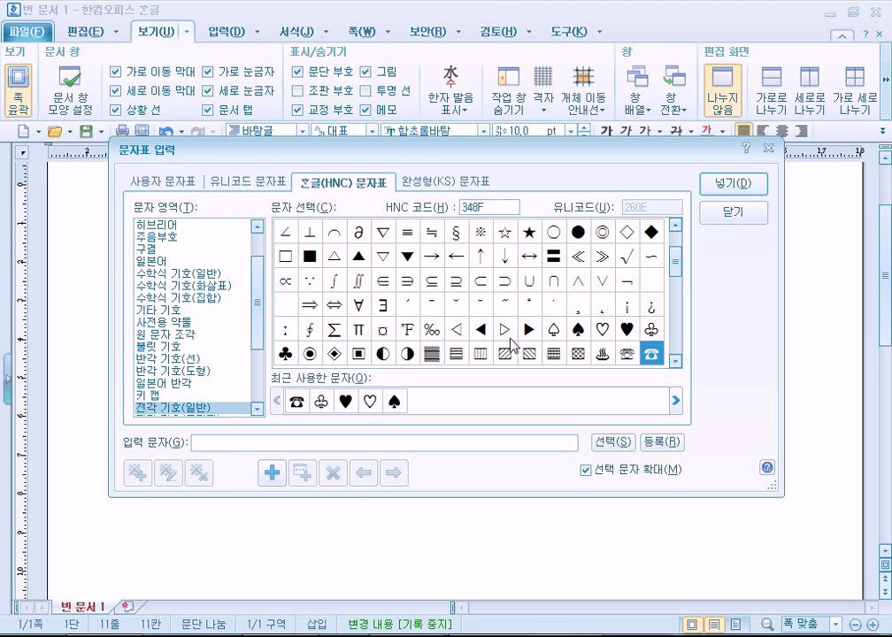
click(553, 334)
click(733, 184)
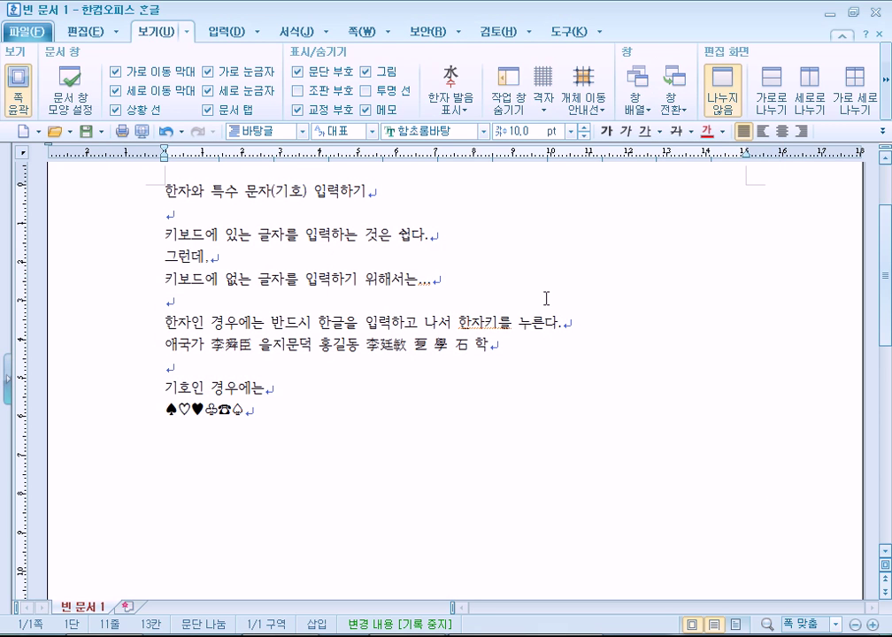
key(ctrl+F10)
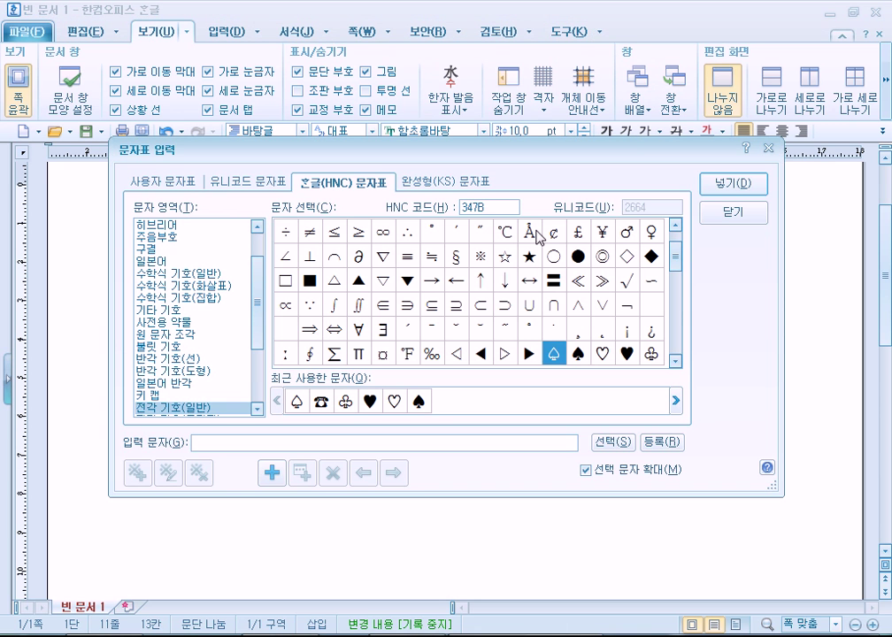
click(409, 354)
click(734, 184)
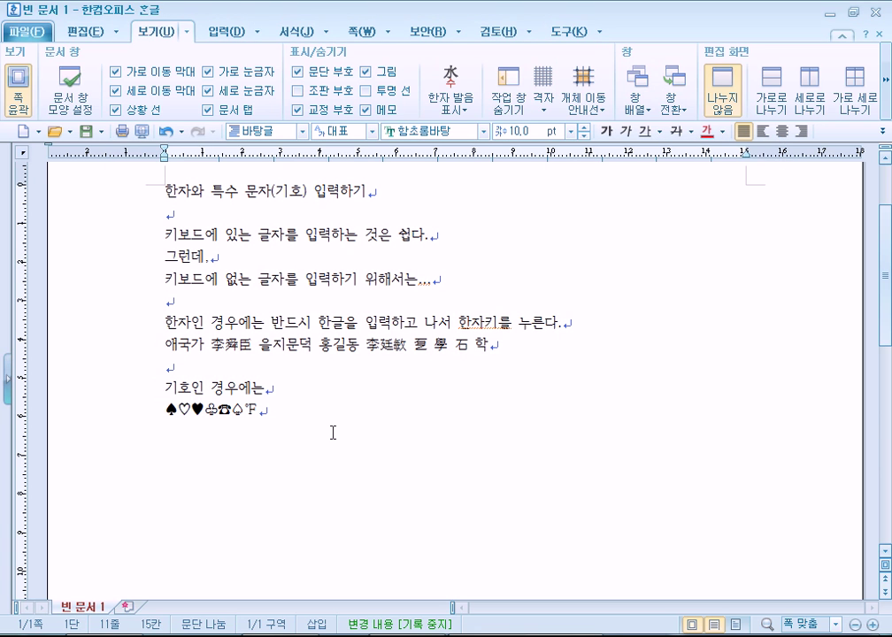
Queue ℉, ‰, ◁, ◀, ▷, ▶, ●, ♤ and ♠ with the keyboard in the character map
key(ctrl+F10)
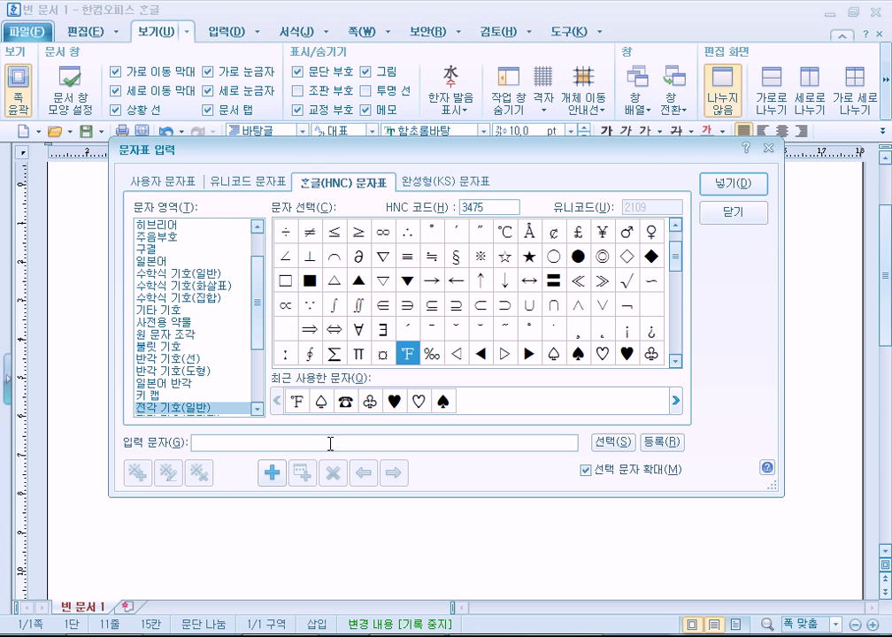
key(space)
key(Right)
key(space)
key(Right)
key(space)
key(Right)
key(space)
key(Right)
key(space)
key(Right)
key(space)
key(Right)
key(space)
key(Right)
key(space)
key(Right)
key(Up)
key(Up)
key(Up)
key(Left)
Also queue ℃, ◎, ◇, ¢, £, ¥, ♂, ♀, ∠, ⊥ and ⌒
key(space)
key(Right)
key(space)
key(Right)
key(space)
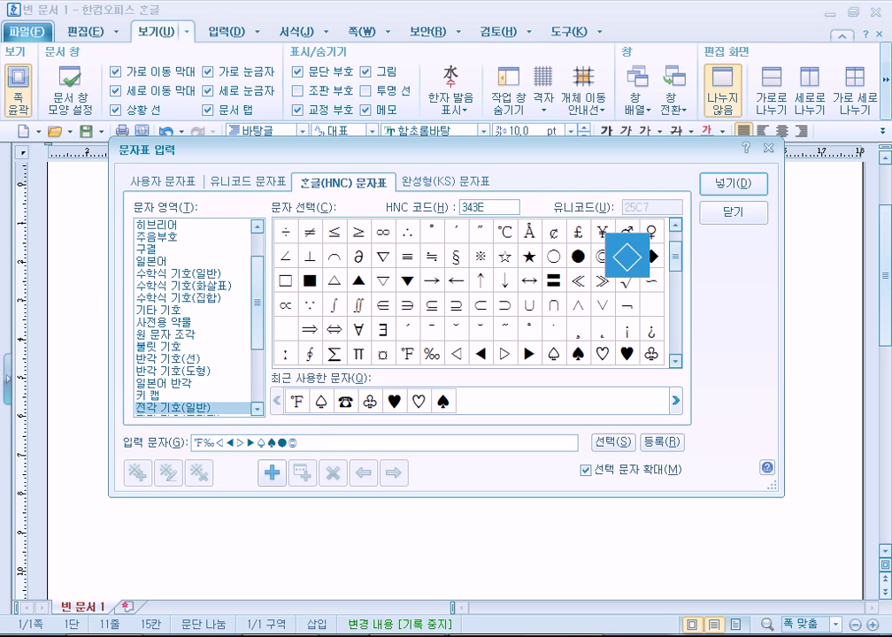
key(Up)
key(Left)
key(Left)
key(Left)
key(Left)
key(Left)
key(space)
key(Right)
key(space)
key(Right)
key(space)
key(Right)
key(space)
key(Right)
key(space)
key(Right)
key(space)
key(Right)
key(space)
key(Right)
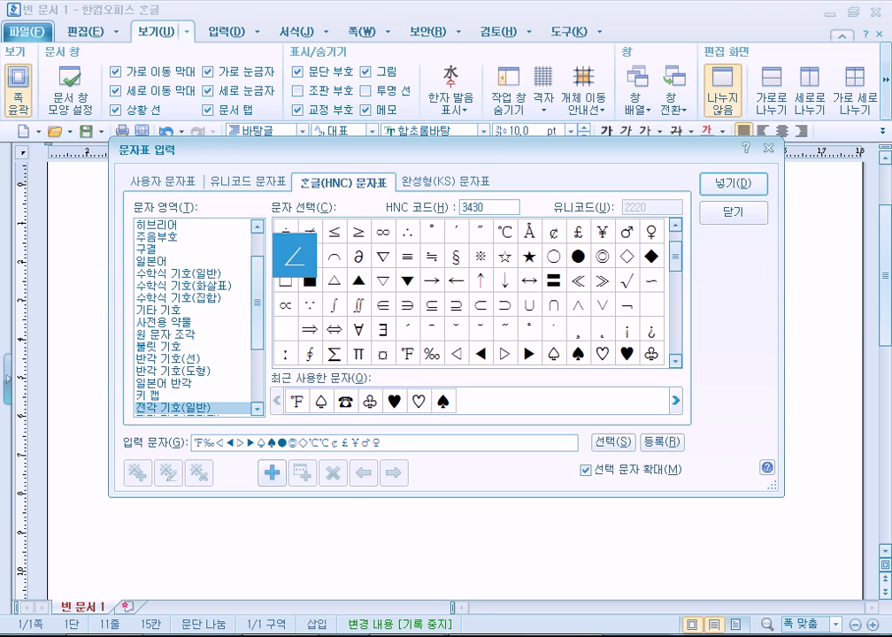
key(space)
key(Right)
key(space)
key(Right)
key(space)
key(Right)
key(space)
key(Right)
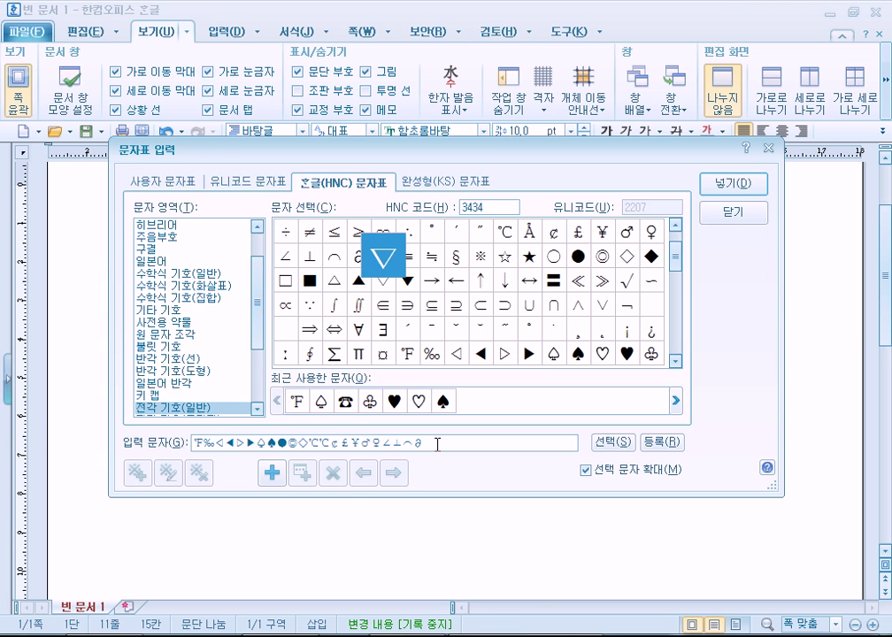
Remove the last queued symbol, insert the rest, and start a new empty line
key(BackSpace)
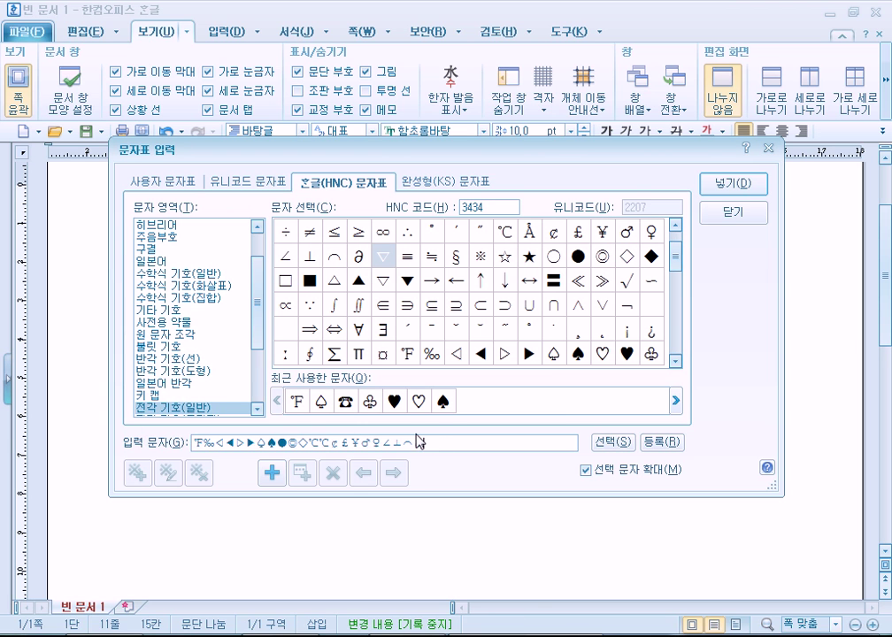
key(Return)
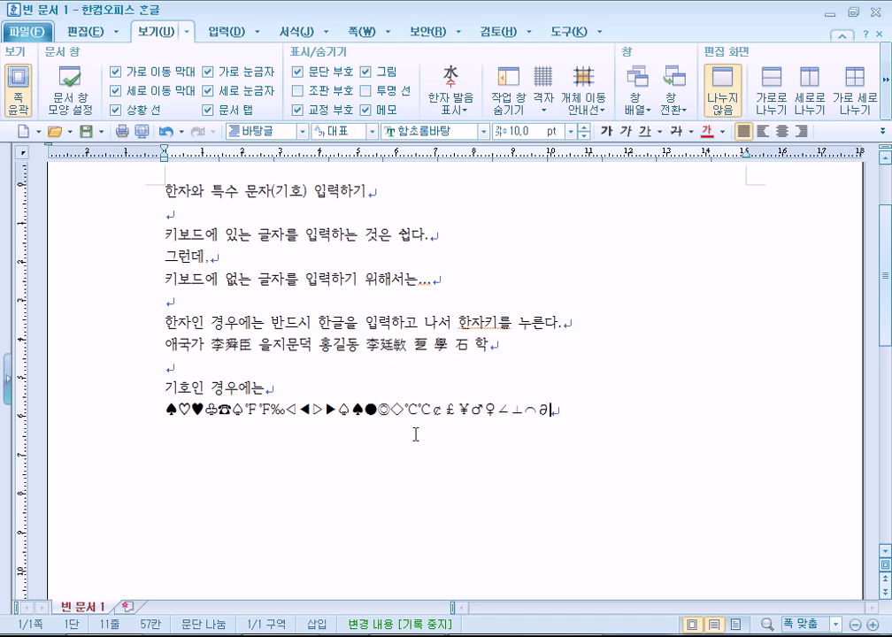
key(Return)
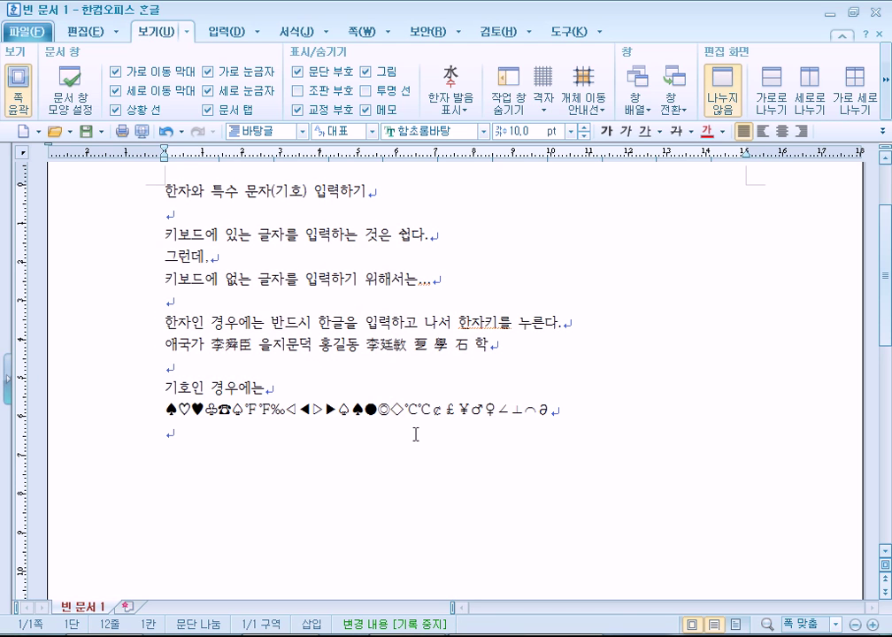
Open the character map on full-width general symbols and collect ◉, ▣ and ◐
key(ctrl+F10)
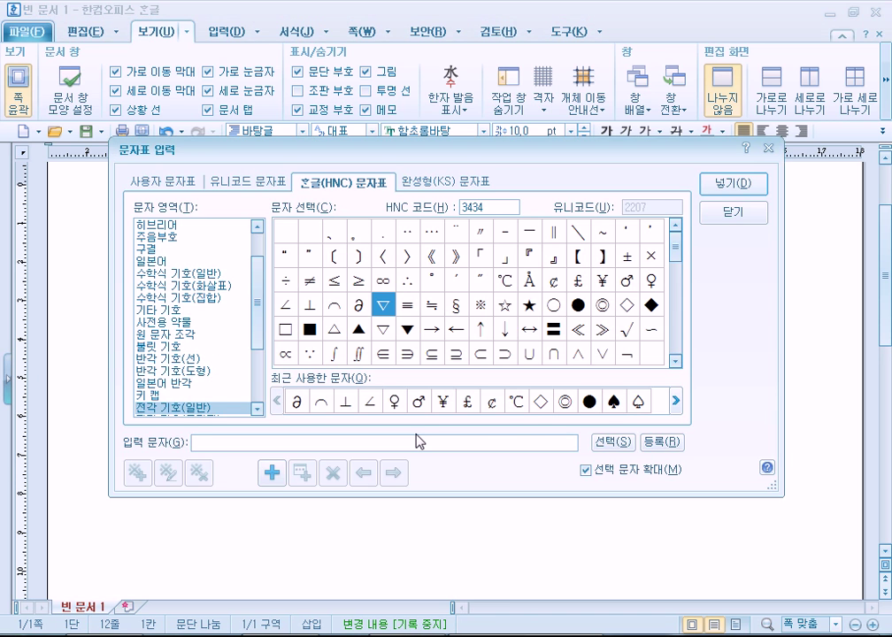
click(168, 383)
click(168, 395)
click(177, 409)
click(358, 282)
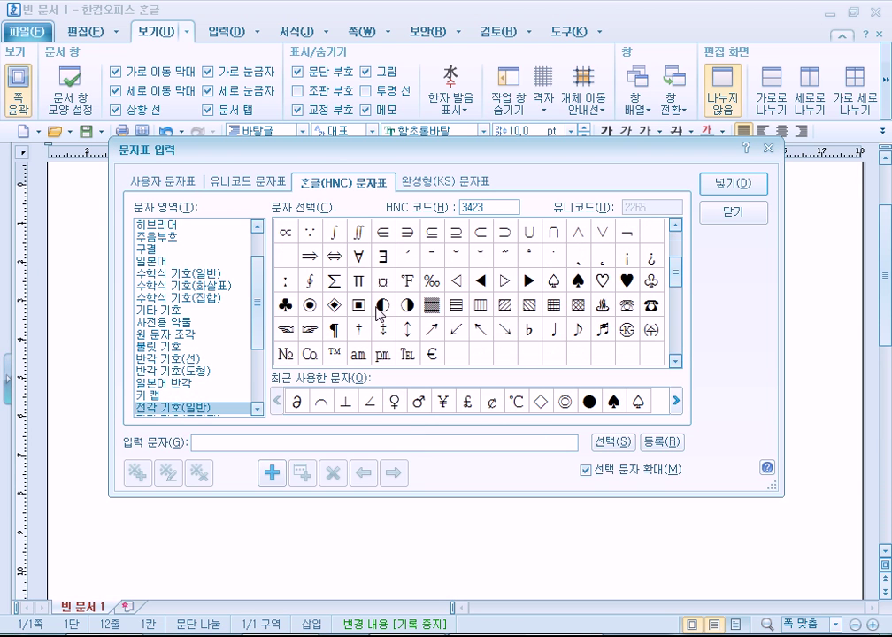
click(310, 307)
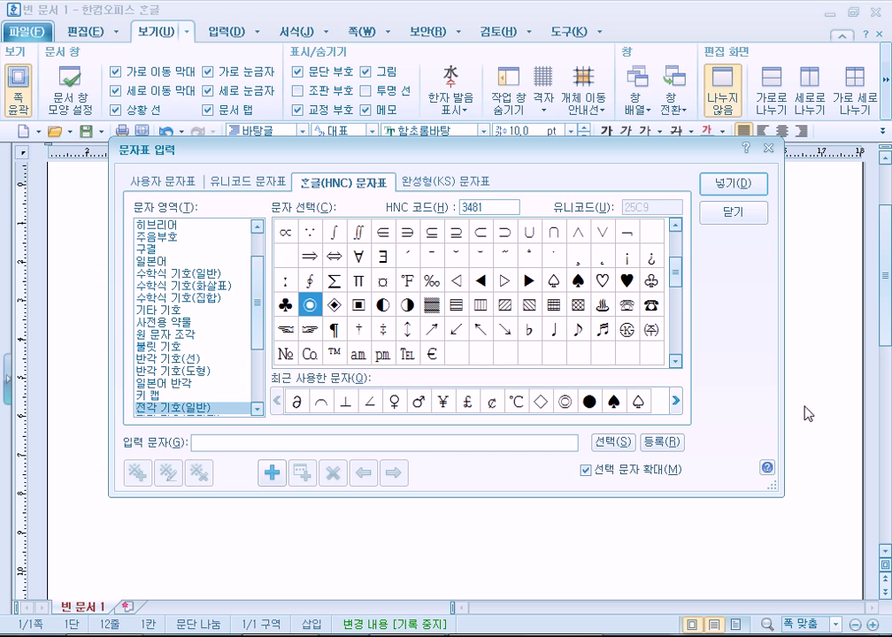
key(space)
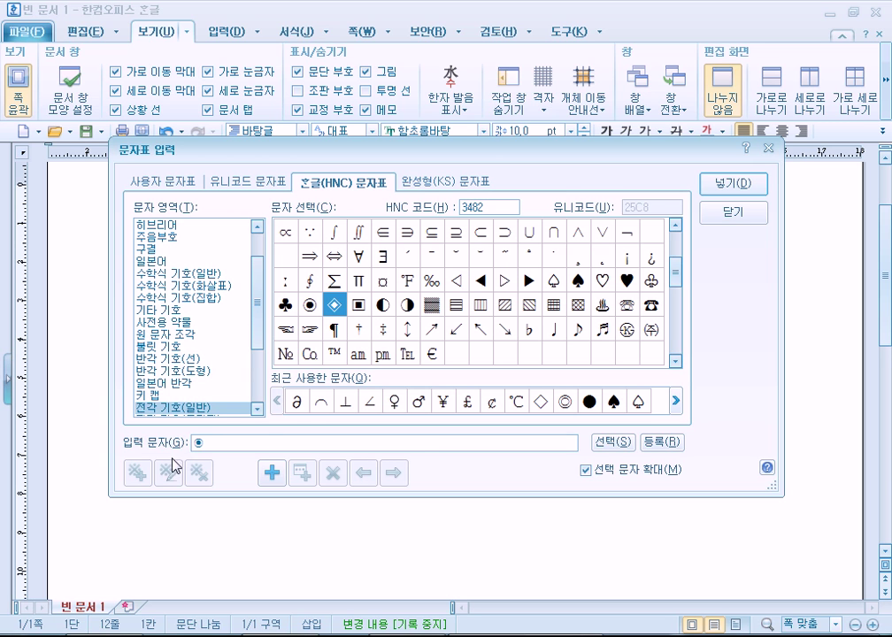
double_click(359, 305)
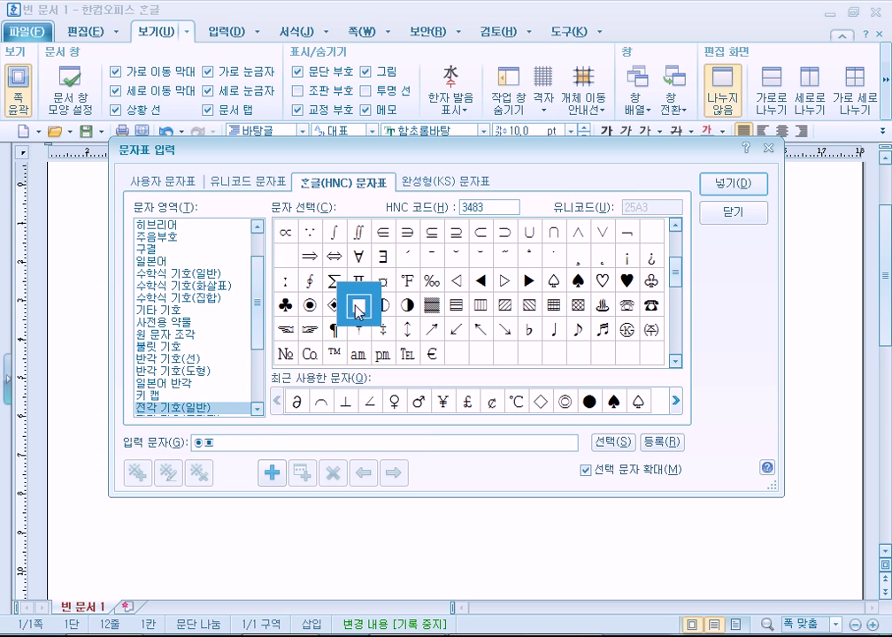
double_click(408, 305)
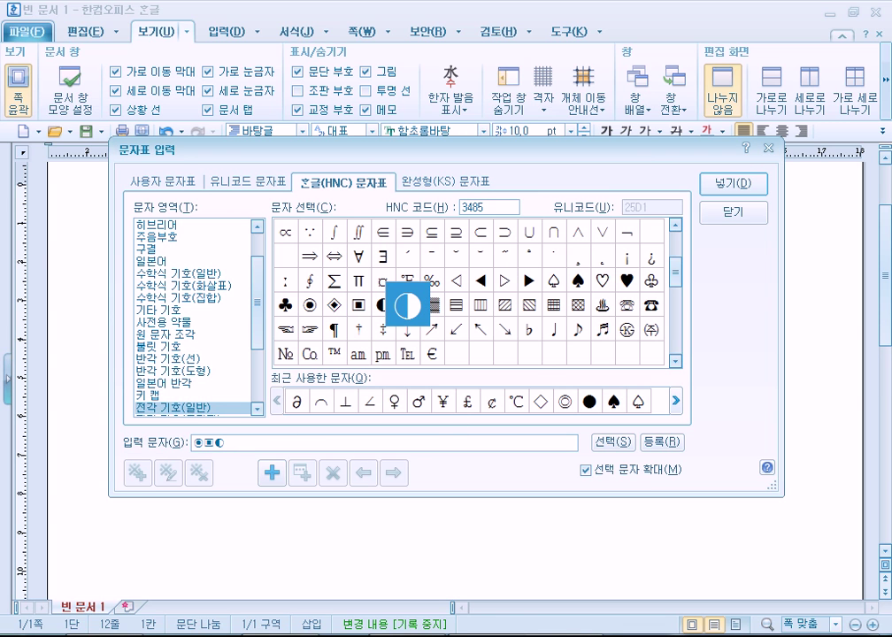
Add ㉿, the pen-writing symbol and № to the characters to insert
key(Right)
key(Right)
key(Right)
key(Right)
key(Right)
key(Right)
key(Right)
key(Right)
key(Left)
key(Left)
key(Left)
key(Left)
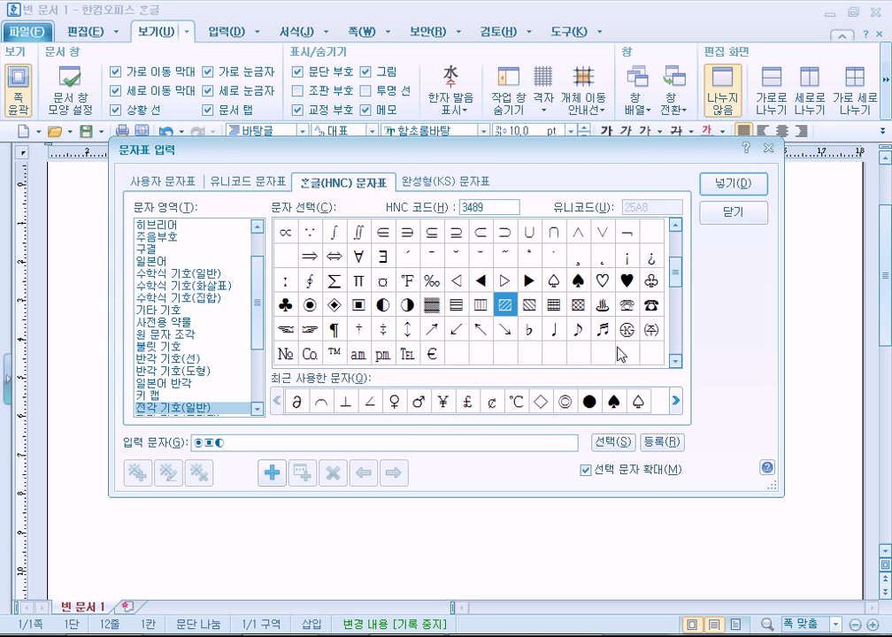
click(633, 331)
double_click(634, 332)
key(Right)
scroll(587, 354, down, 2)
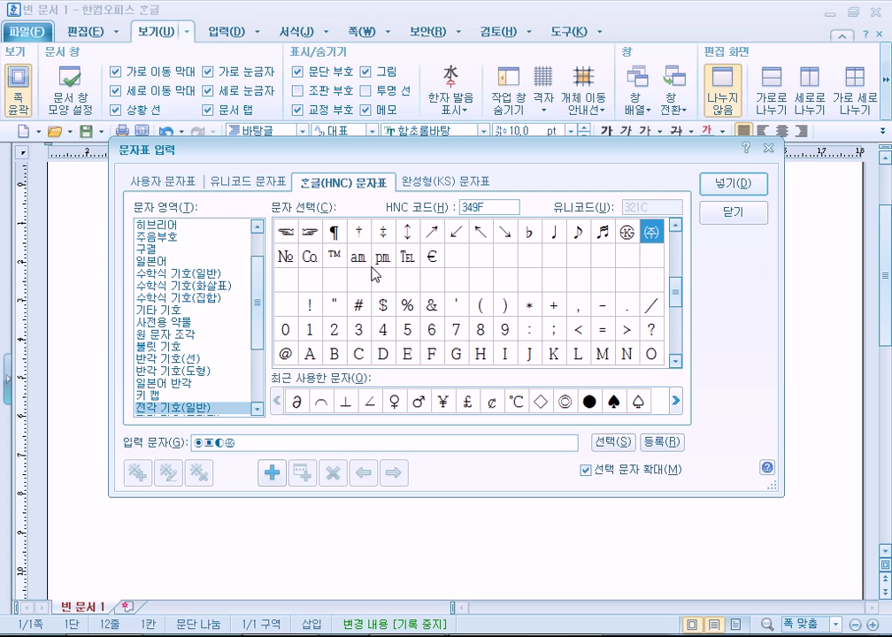
click(310, 232)
double_click(309, 232)
click(285, 256)
double_click(285, 256)
Add $ and & and insert the collected symbol line into the document
double_click(382, 304)
click(407, 304)
double_click(431, 304)
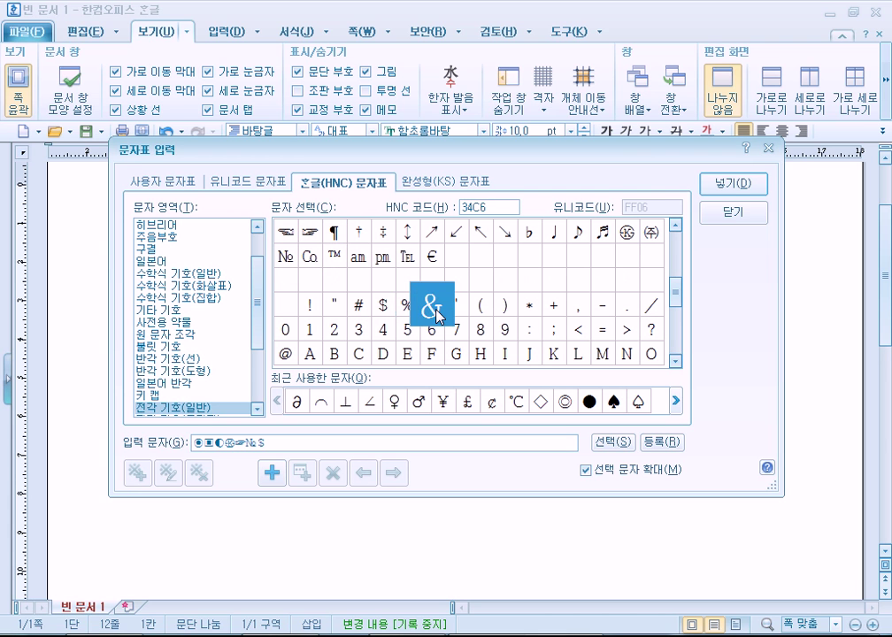
click(456, 304)
scroll(534, 349, down, 1)
scroll(530, 345, down, 3)
scroll(524, 325, up, 8)
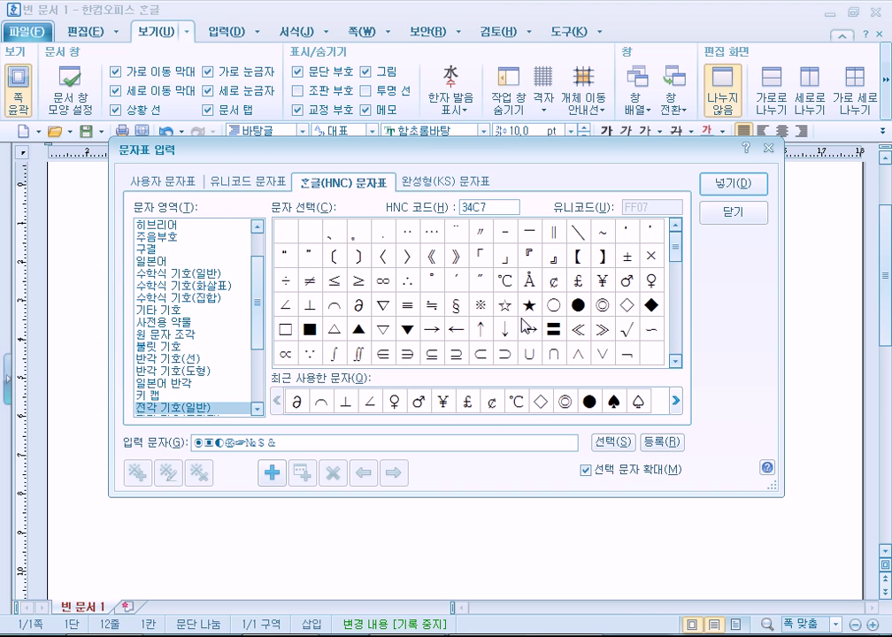
click(720, 186)
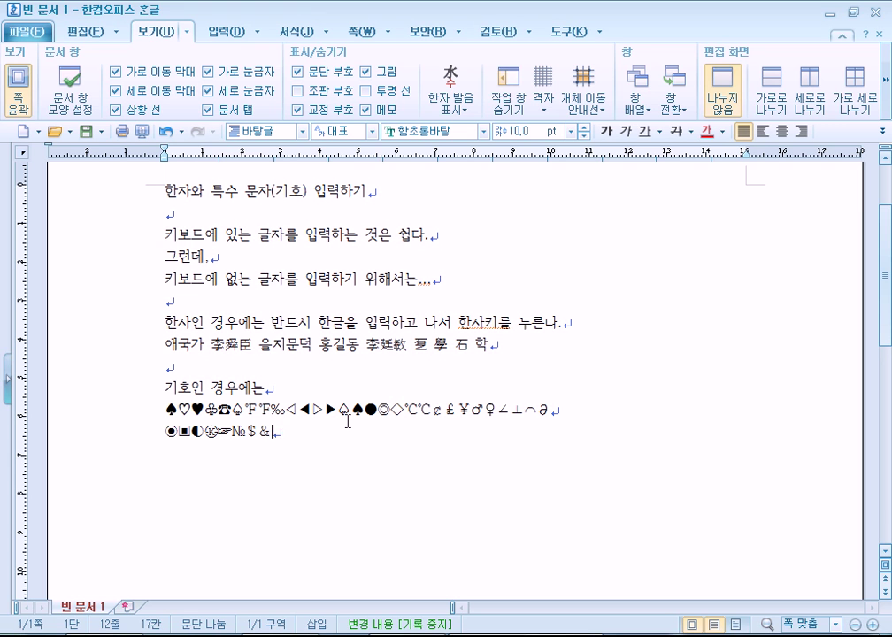
Start a new line and reopen the character map, viewing line-drawing and full-width symbols
key(Return)
key(ctrl+F10)
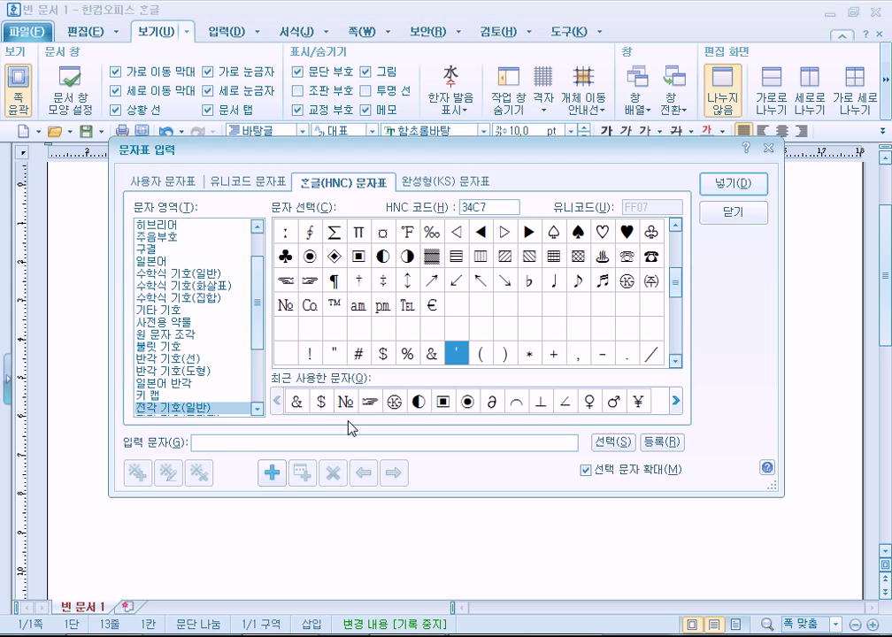
click(186, 359)
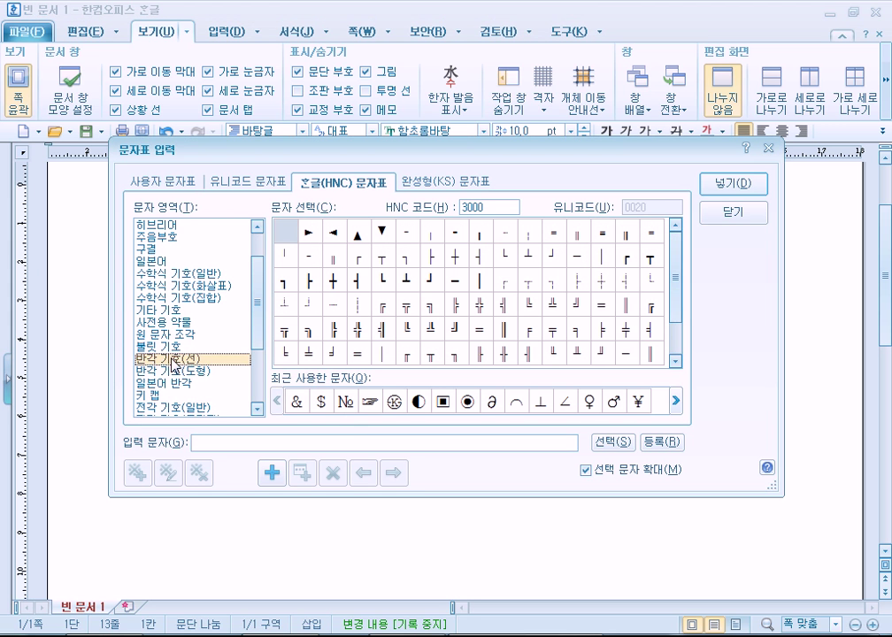
scroll(186, 359, down, 1)
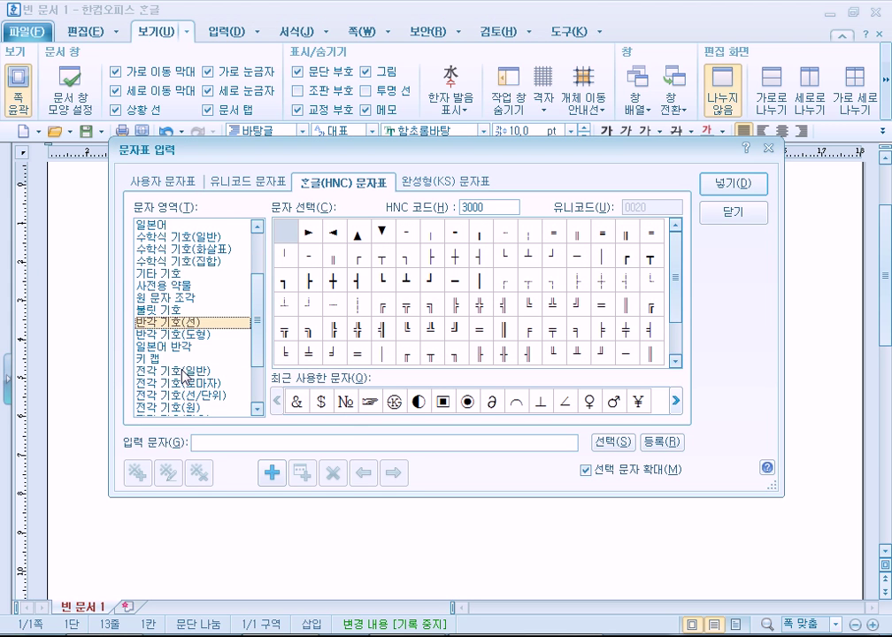
click(184, 371)
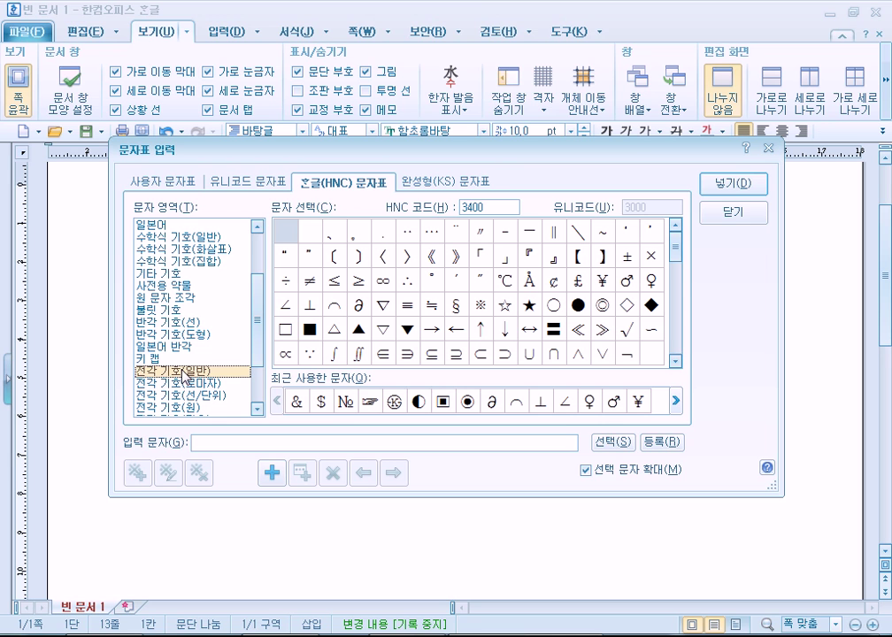
Browse half-width line-drawing, shape and Roman/Greek sets, ending on 전각 기호(일반)
click(177, 324)
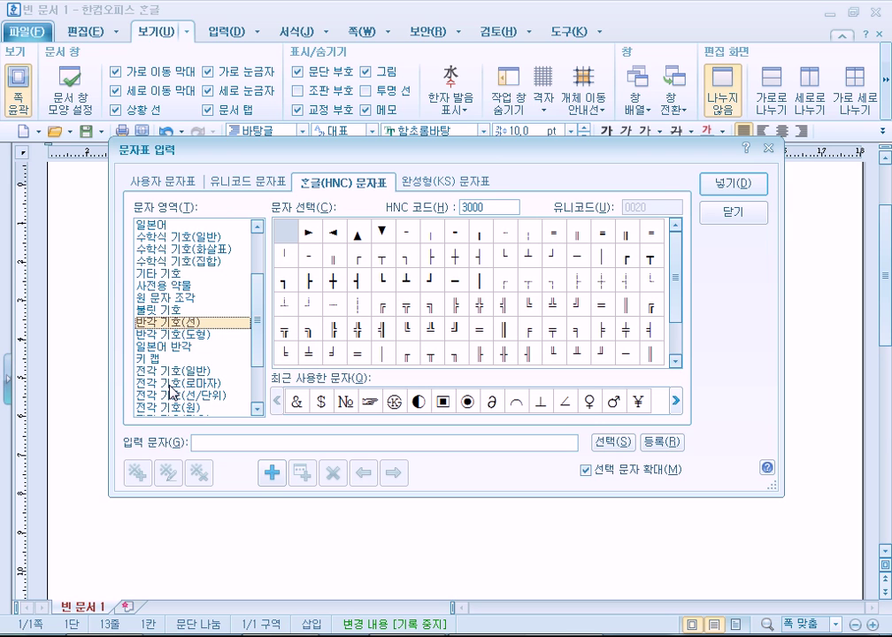
click(188, 336)
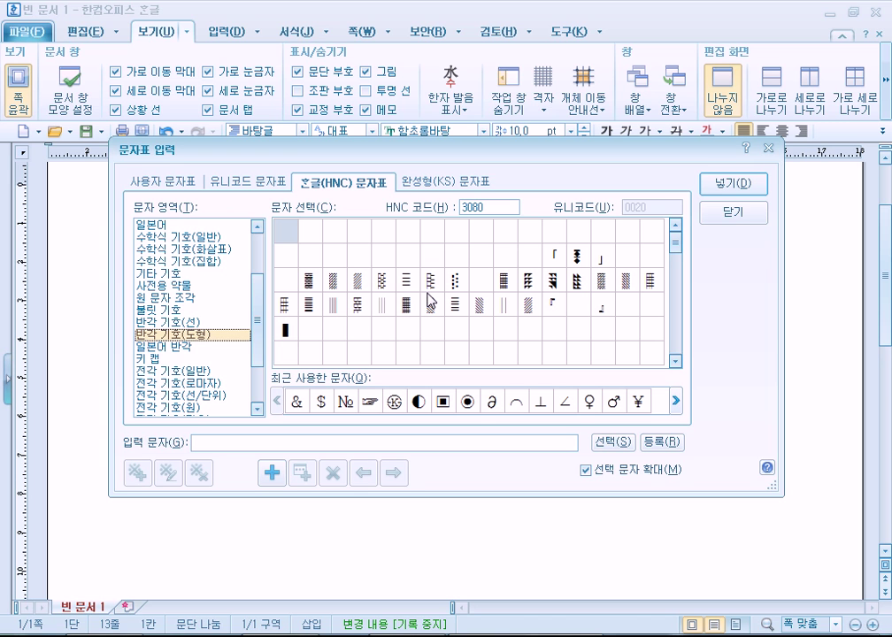
drag(259, 336, 261, 356)
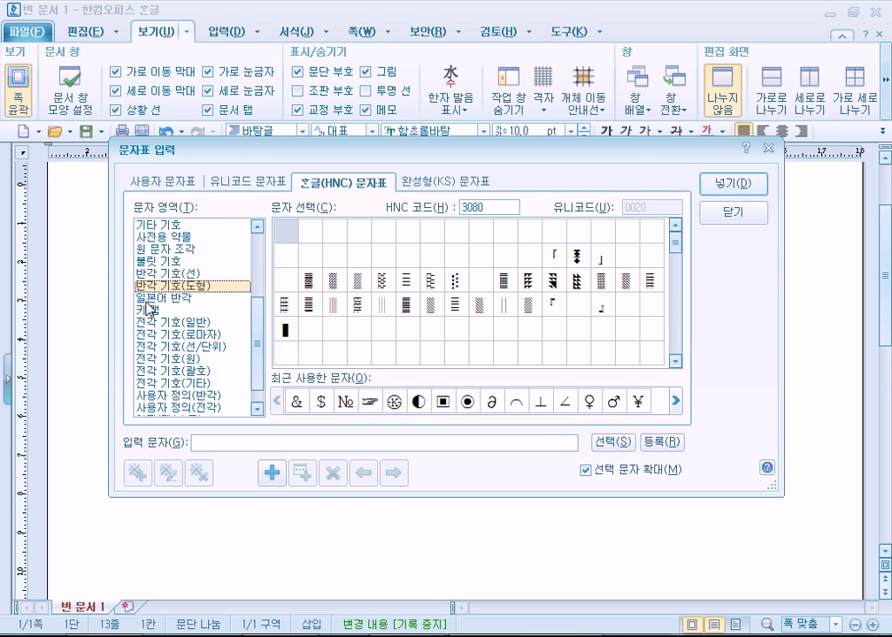
click(152, 274)
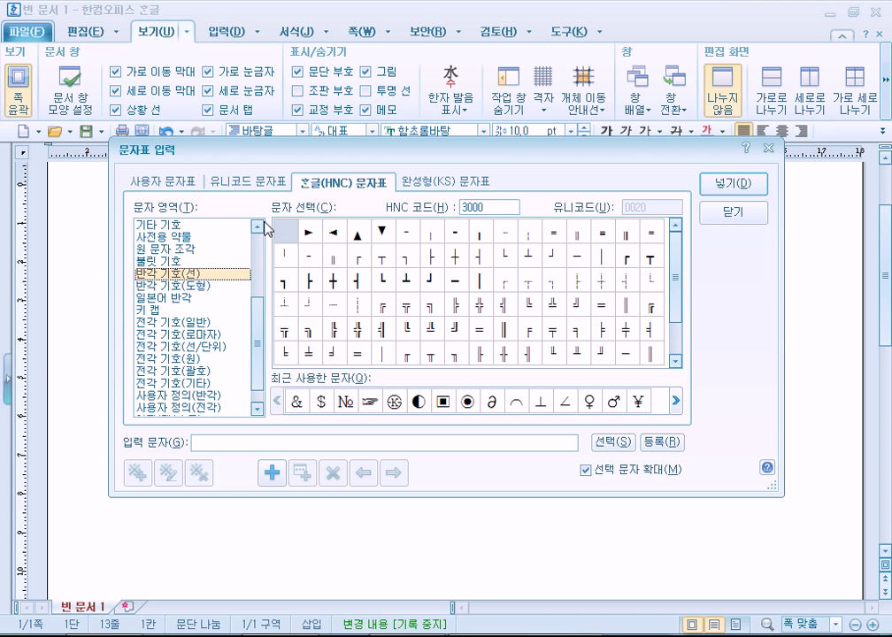
click(203, 336)
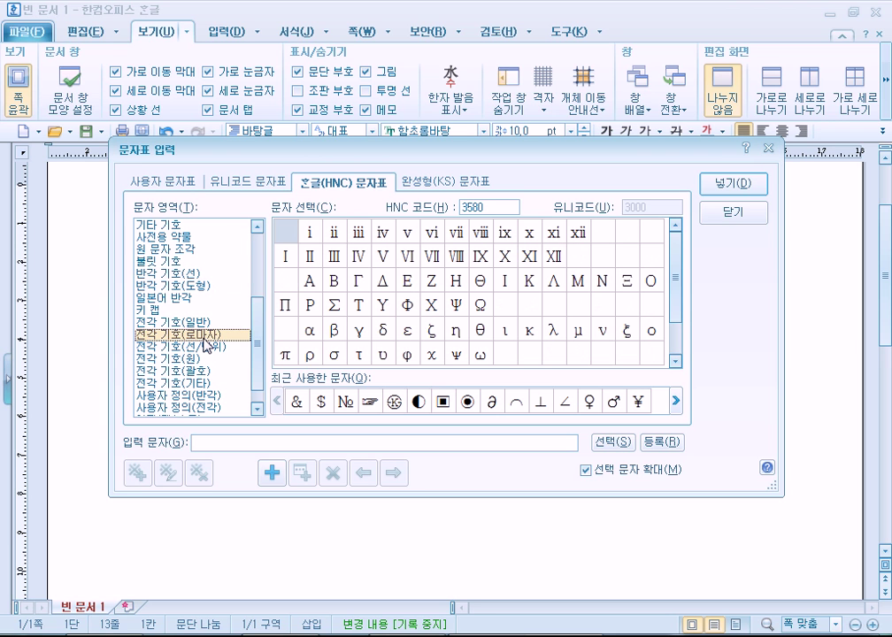
click(203, 324)
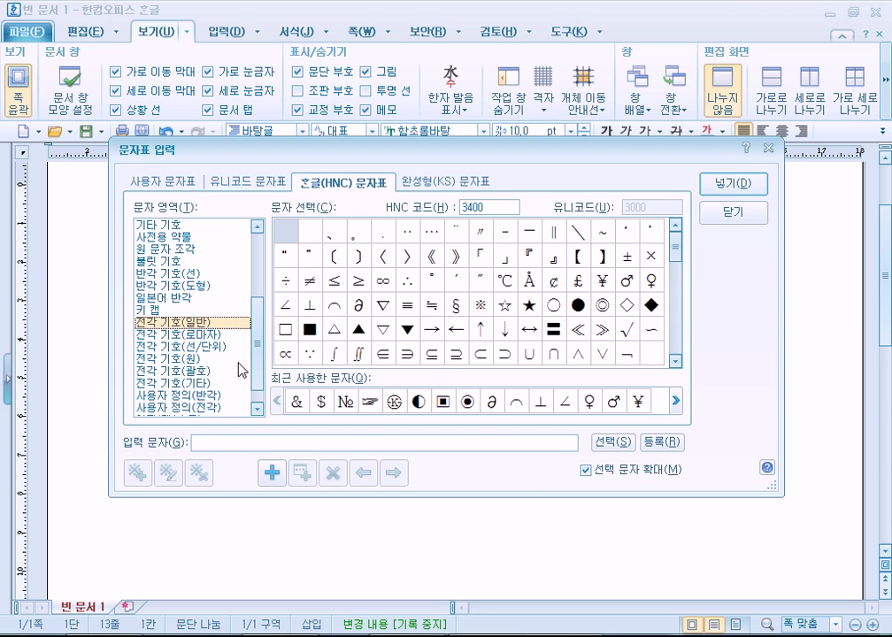
In the Unicode table, view Ugaritic, Old Italic, Gothic, Aegean, Linear B, Osmanya and Old Persian
click(260, 187)
drag(256, 293, 275, 374)
click(177, 285)
click(180, 262)
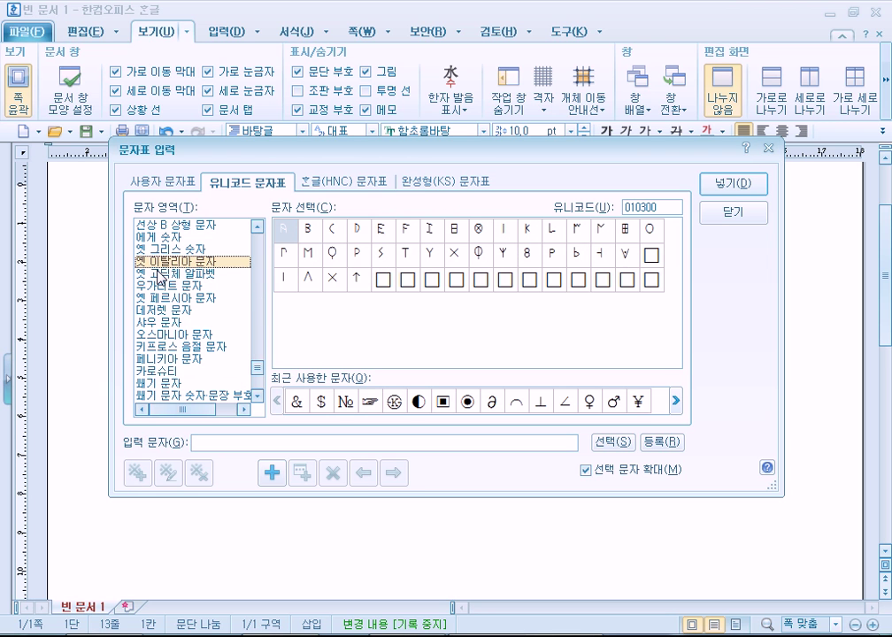
click(193, 274)
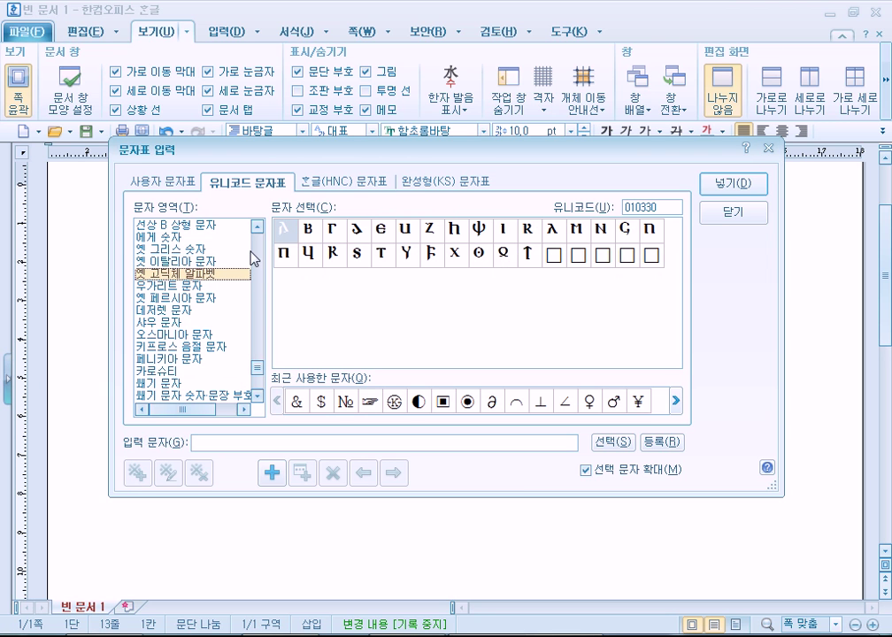
click(164, 252)
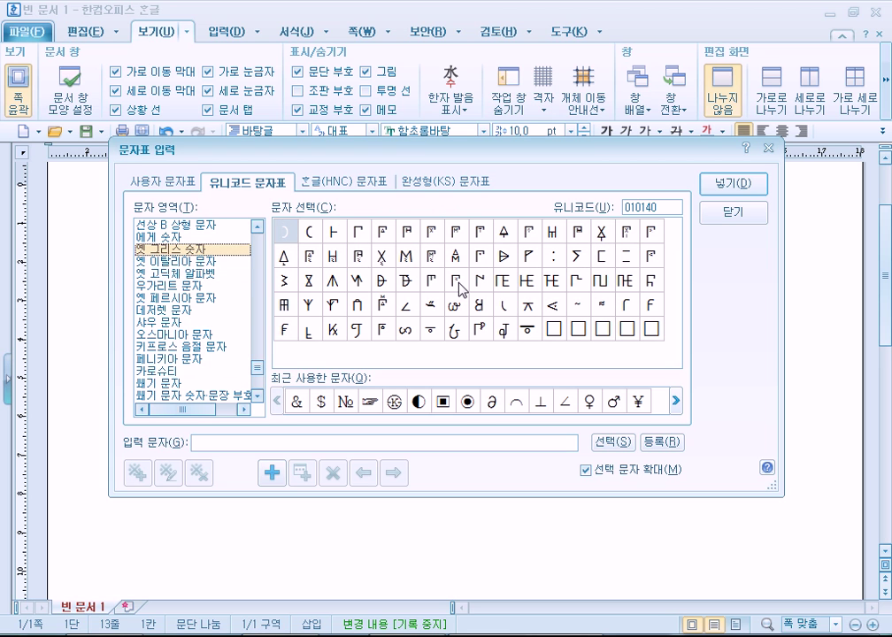
click(173, 237)
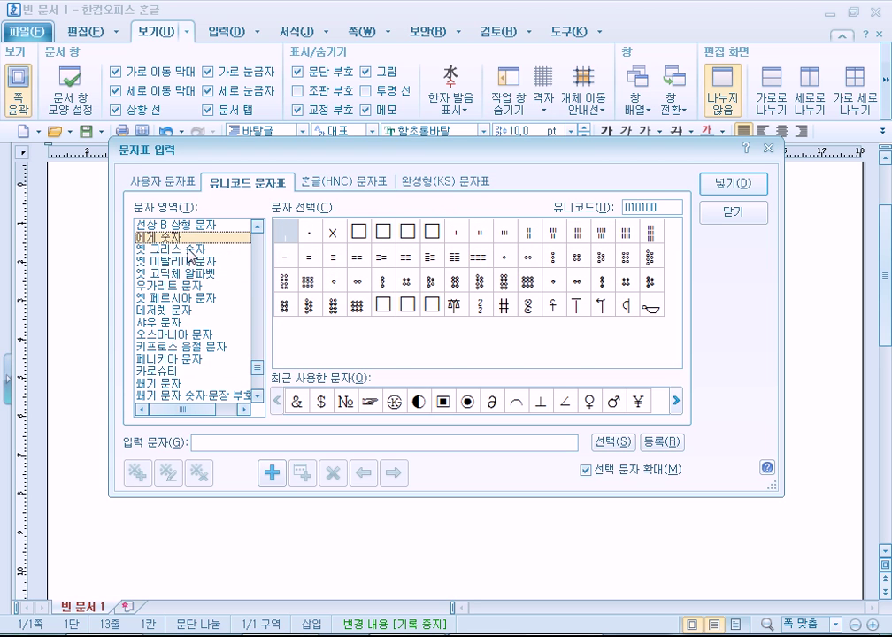
click(188, 226)
click(177, 334)
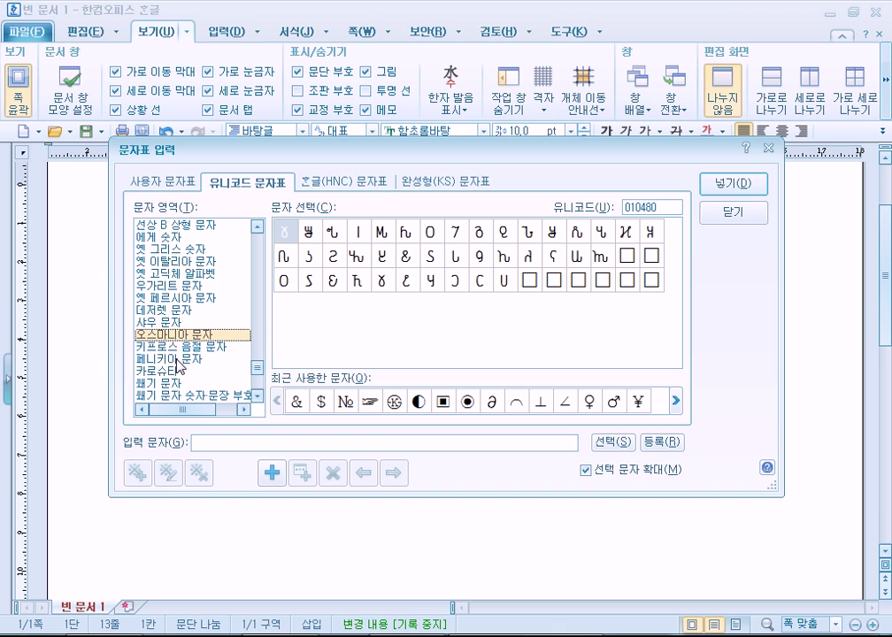
scroll(182, 361, down, 1)
click(177, 262)
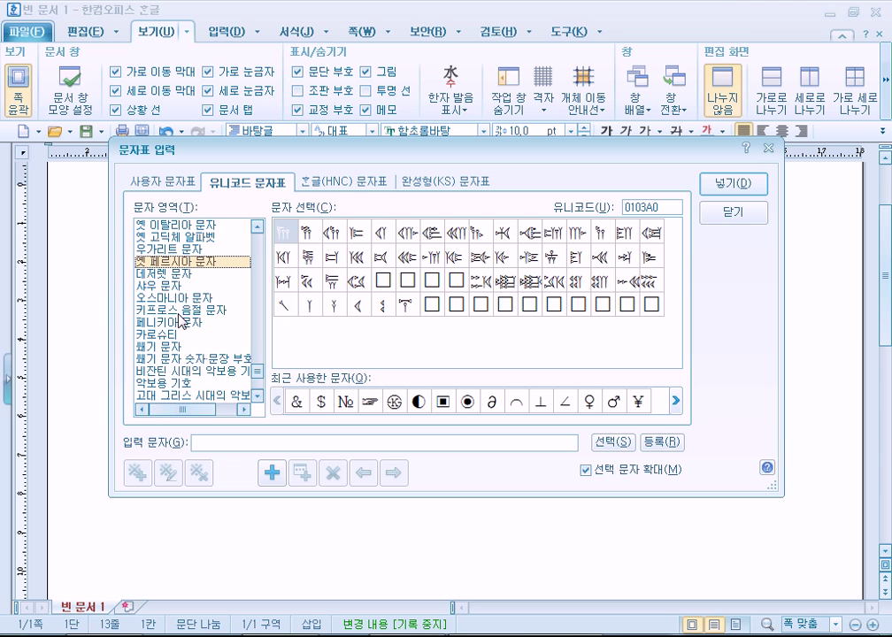
scroll(182, 322, down, 2)
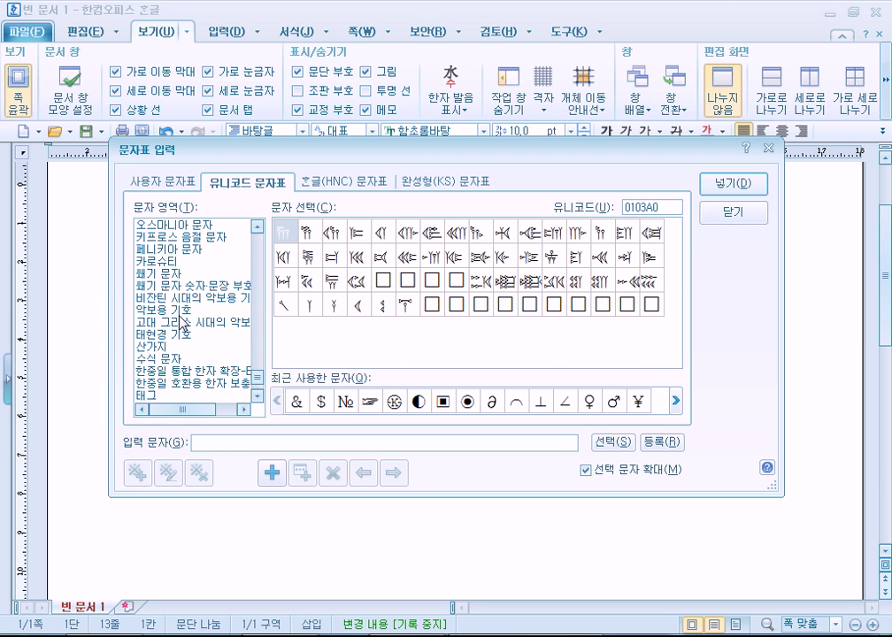
Show the musical symbols area and preview symbols such as 01D1BC, 01D1BE and 01D1B7
click(181, 310)
drag(679, 269, 688, 348)
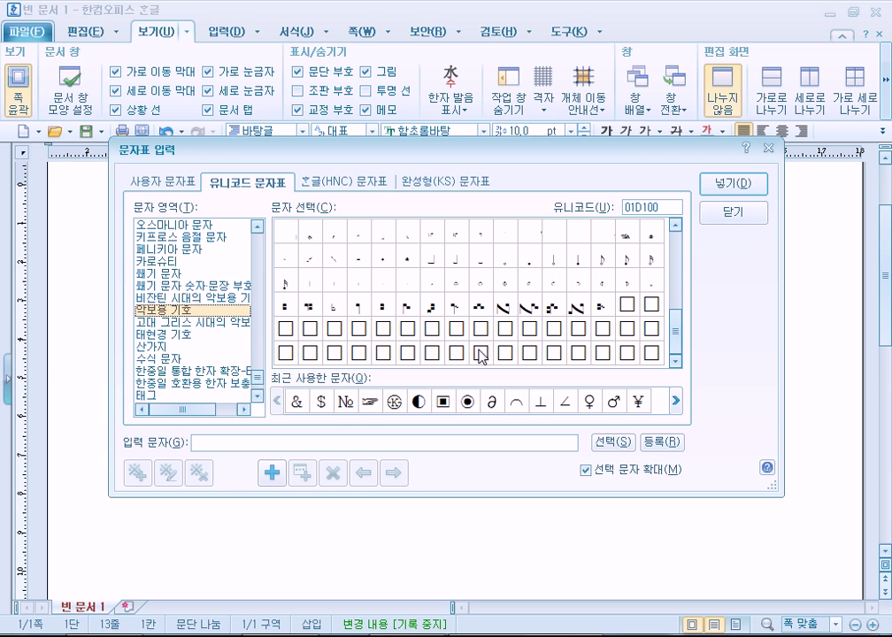
click(579, 308)
click(452, 310)
click(430, 308)
click(408, 308)
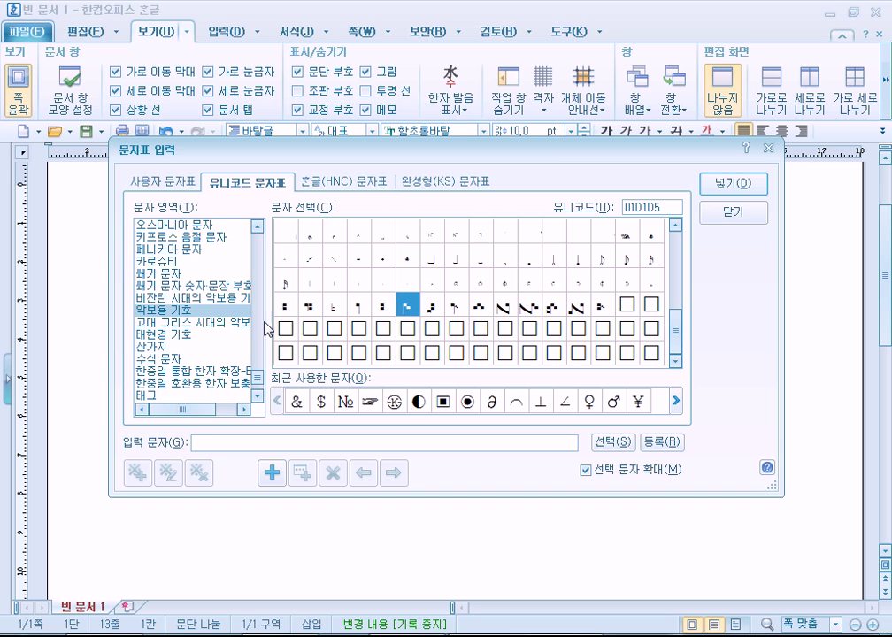
click(585, 264)
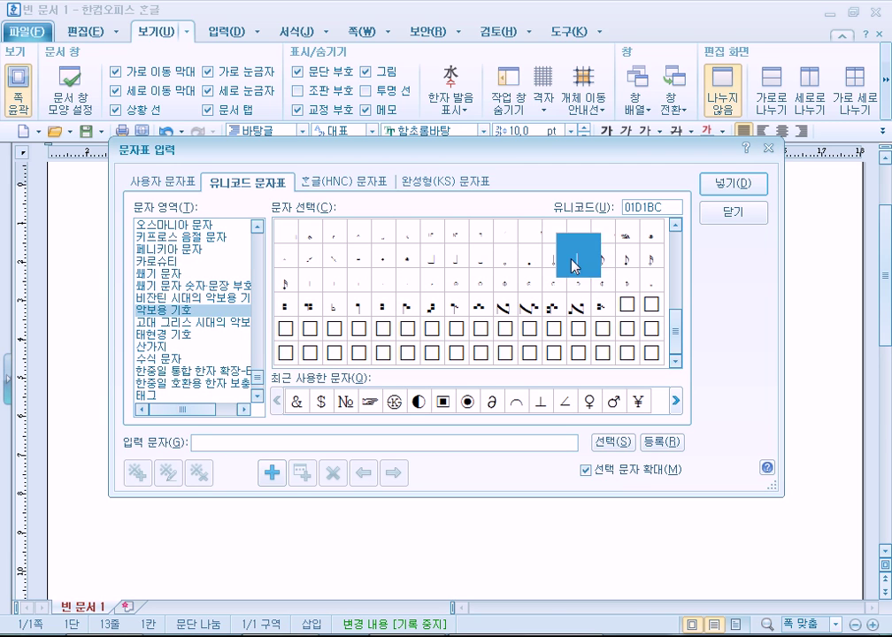
click(604, 261)
click(627, 261)
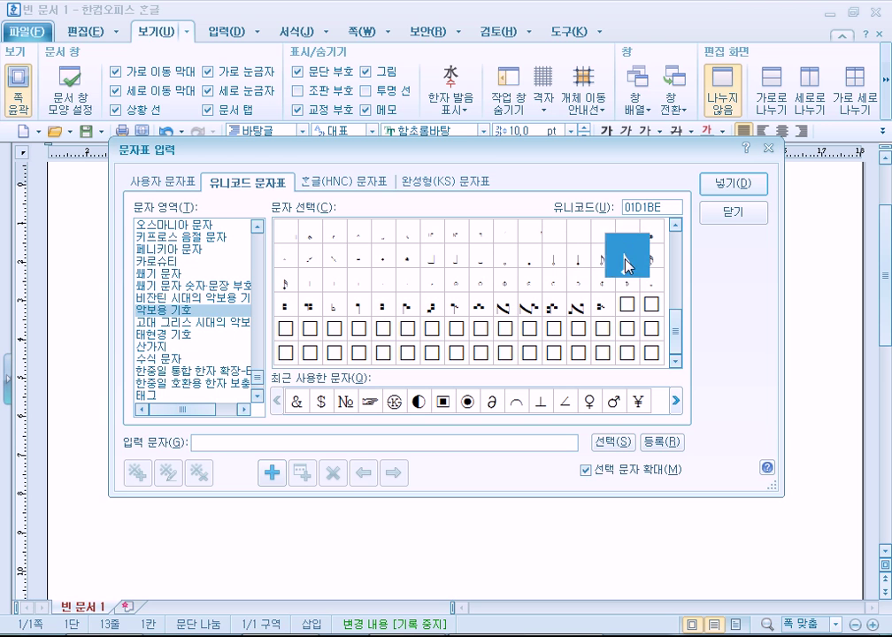
click(457, 258)
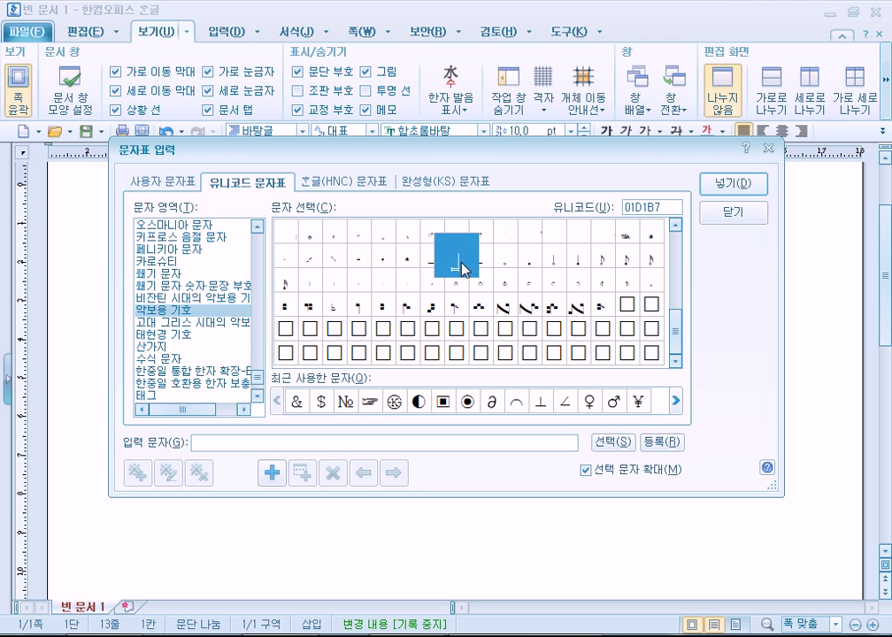
Browse counting rods, CJK Extension-B and other areas, end on 우가리트 문자, then open Start
click(171, 348)
click(172, 335)
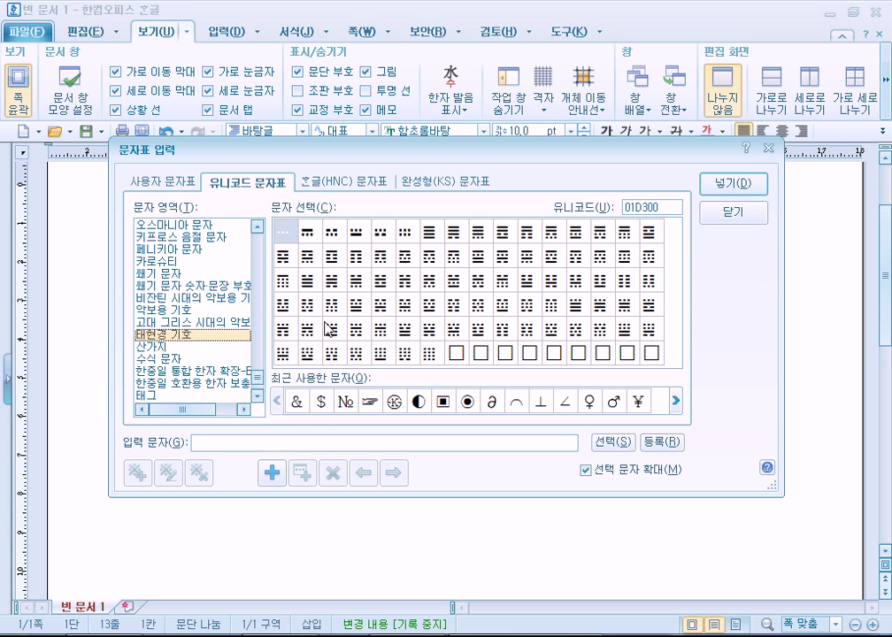
click(218, 323)
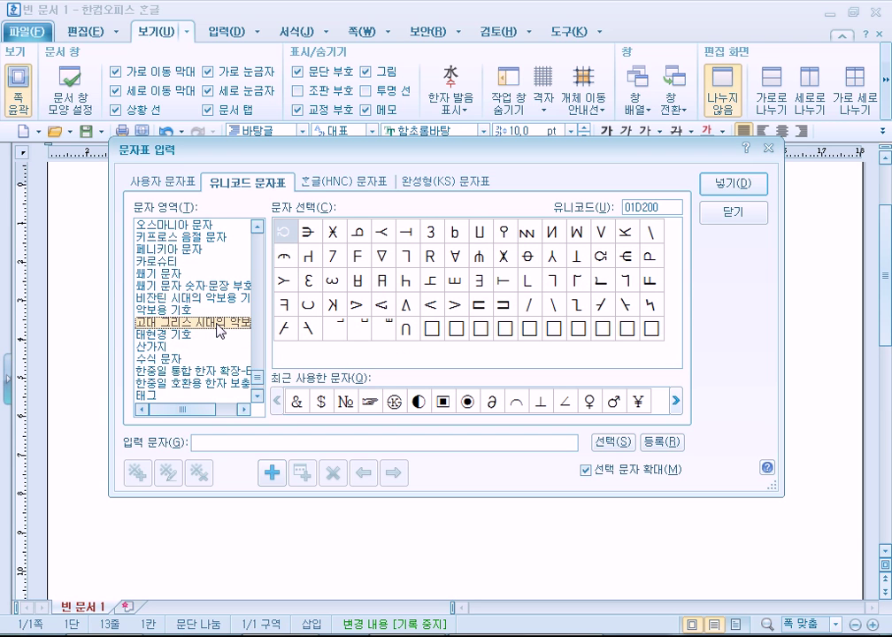
click(189, 372)
scroll(191, 376, down, 1)
click(193, 382)
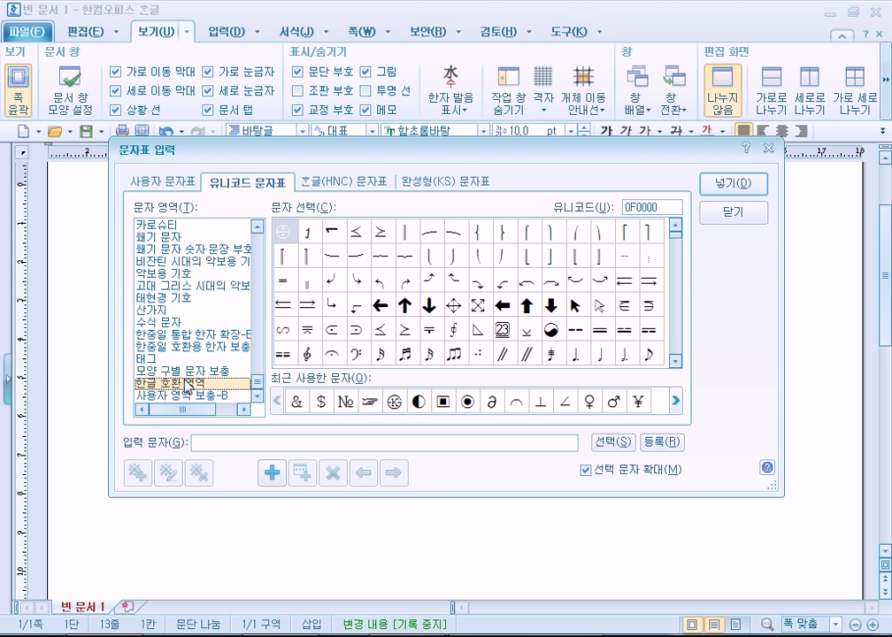
click(195, 395)
click(177, 274)
scroll(184, 326, up, 2)
scroll(184, 326, down, 2)
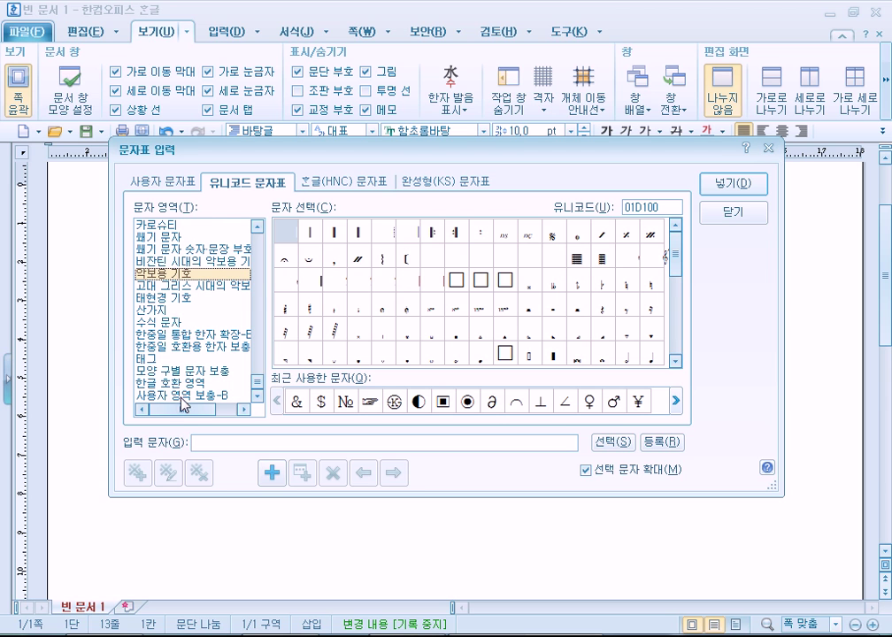
click(177, 263)
scroll(179, 270, up, 3)
click(163, 251)
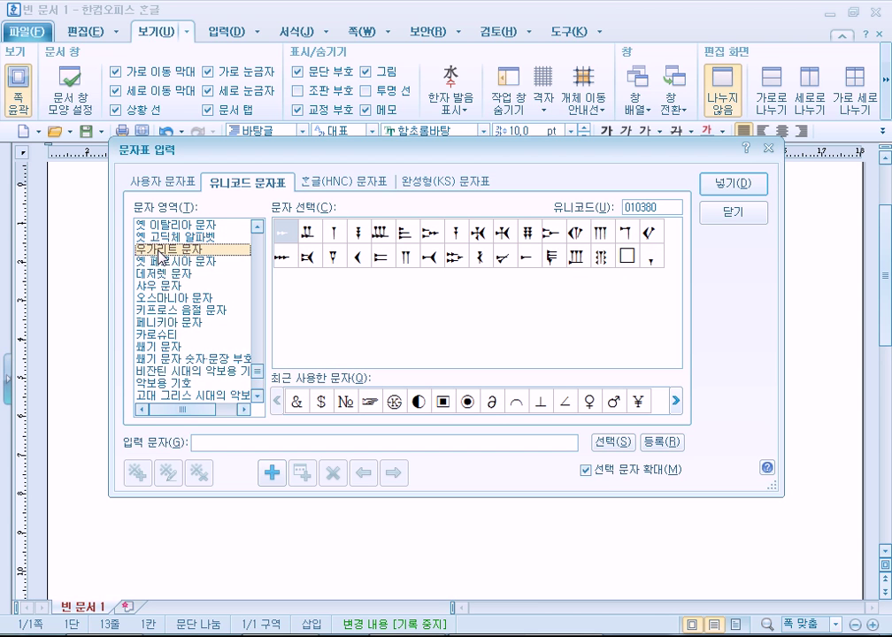
key(super)
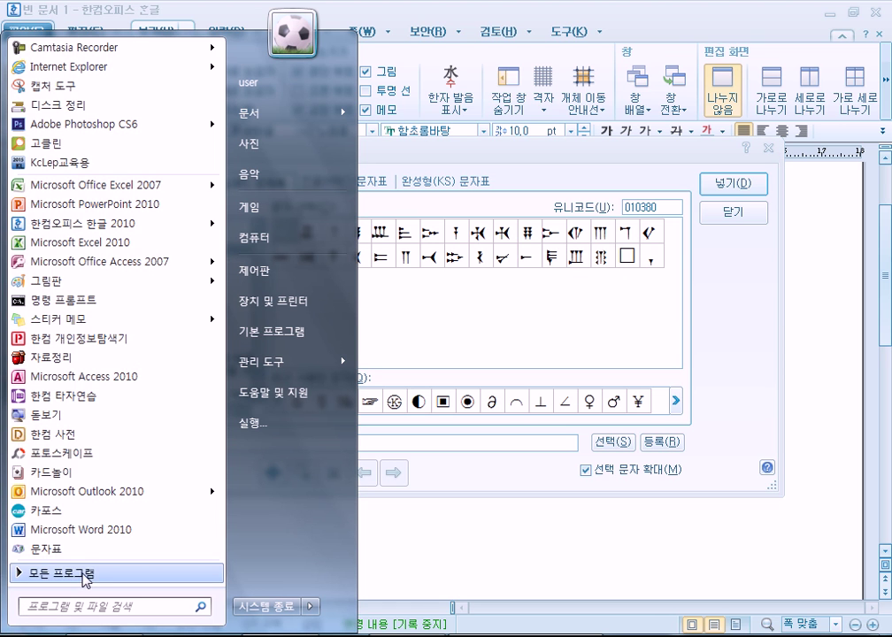
Browse All Programs into 한글과컴퓨터 > 한컴오피스 2010 SE+, then dismiss the Start menu
click(86, 575)
click(110, 545)
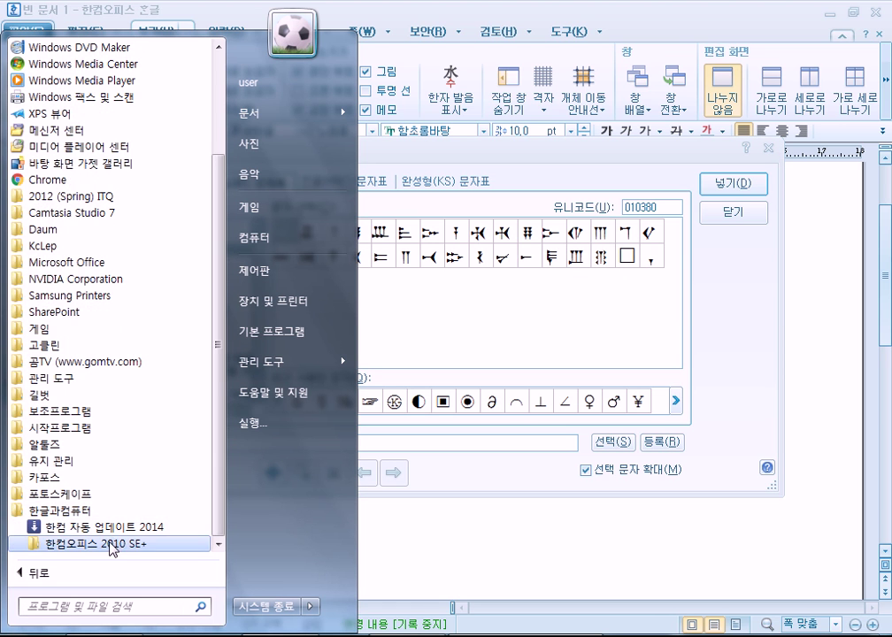
click(111, 544)
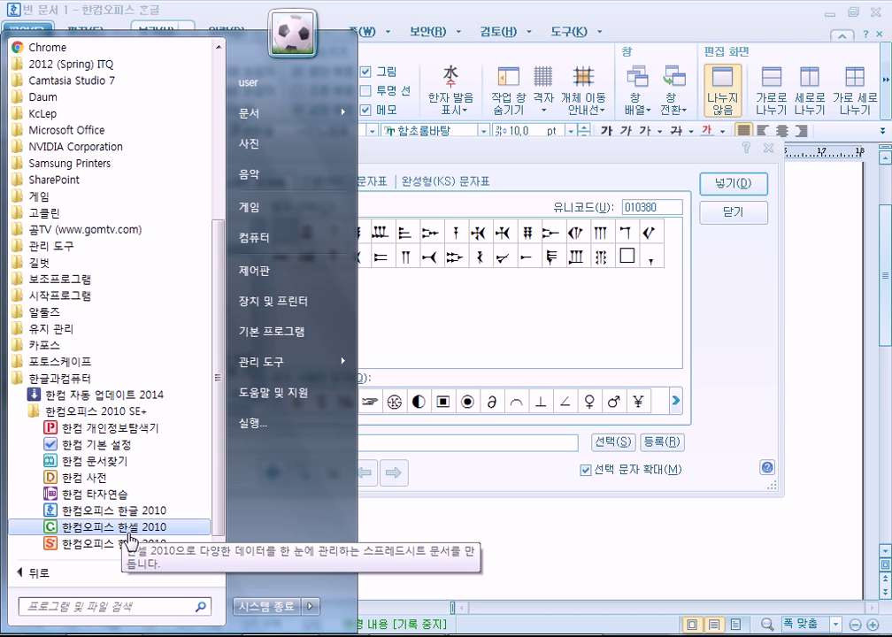
click(390, 245)
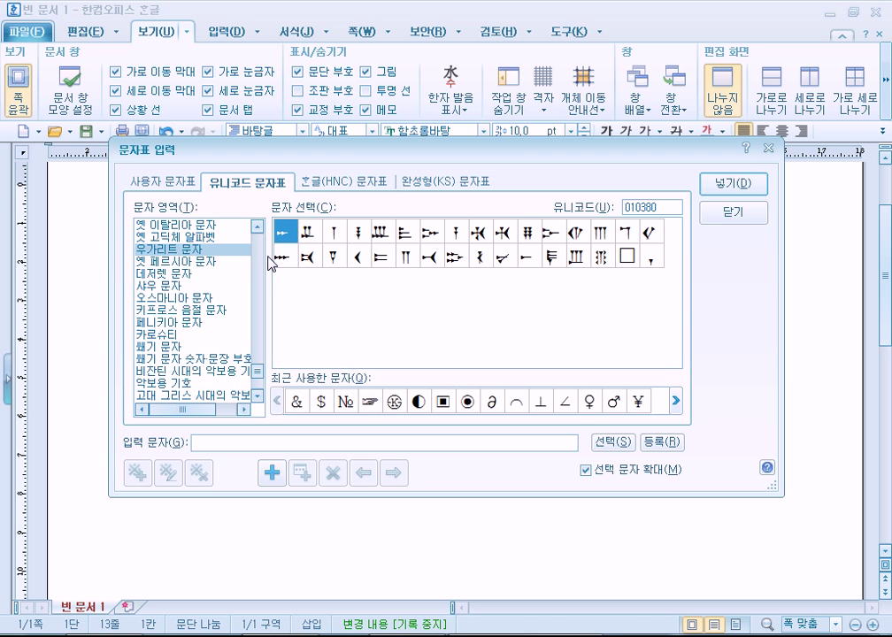
View cuneiform punctuation, then the 사용자 문자표 Roman and Greek characters, moving the dialog up
click(200, 358)
scroll(202, 389, down, 1)
scroll(202, 393, down, 2)
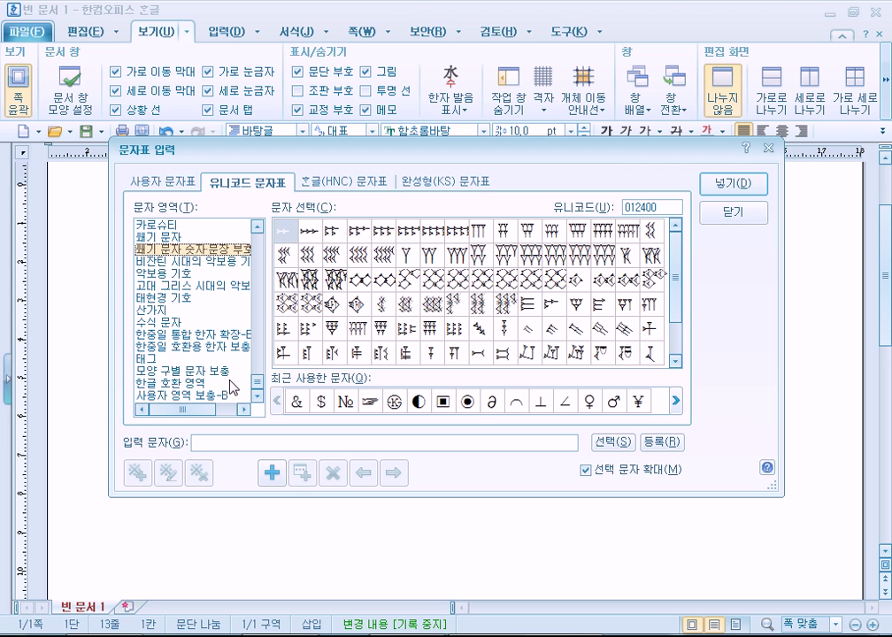
click(163, 182)
click(173, 276)
scroll(177, 283, down, 3)
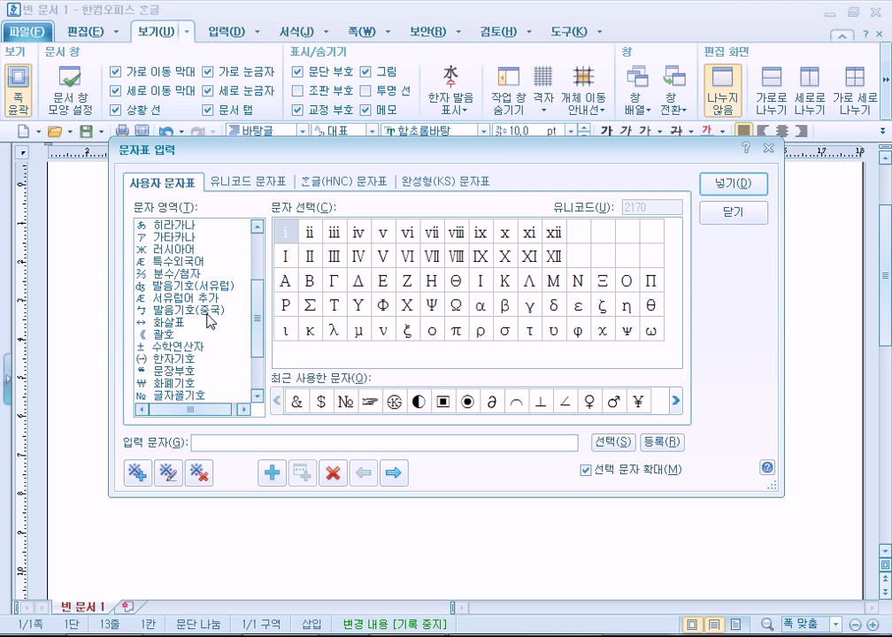
scroll(177, 283, down, 2)
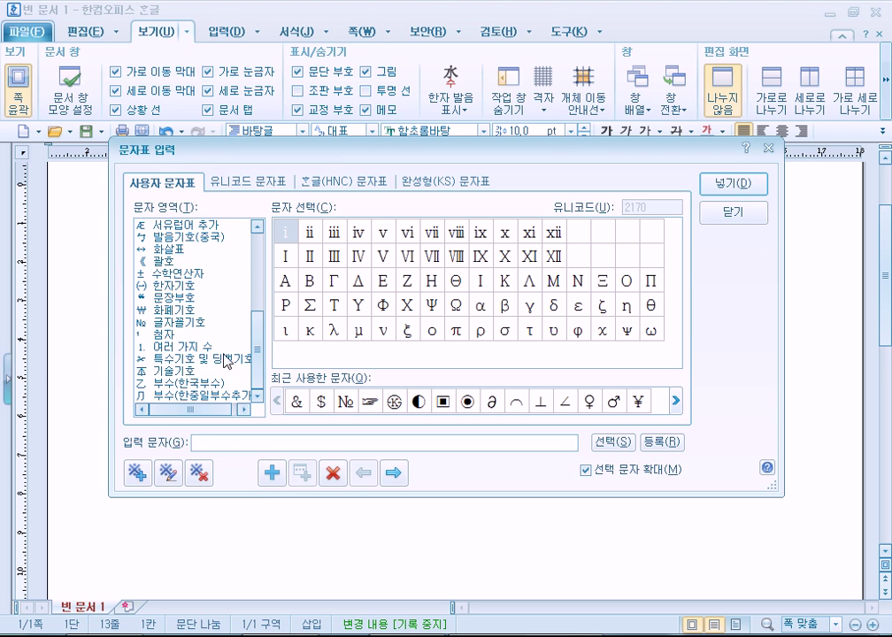
drag(325, 153, 349, 16)
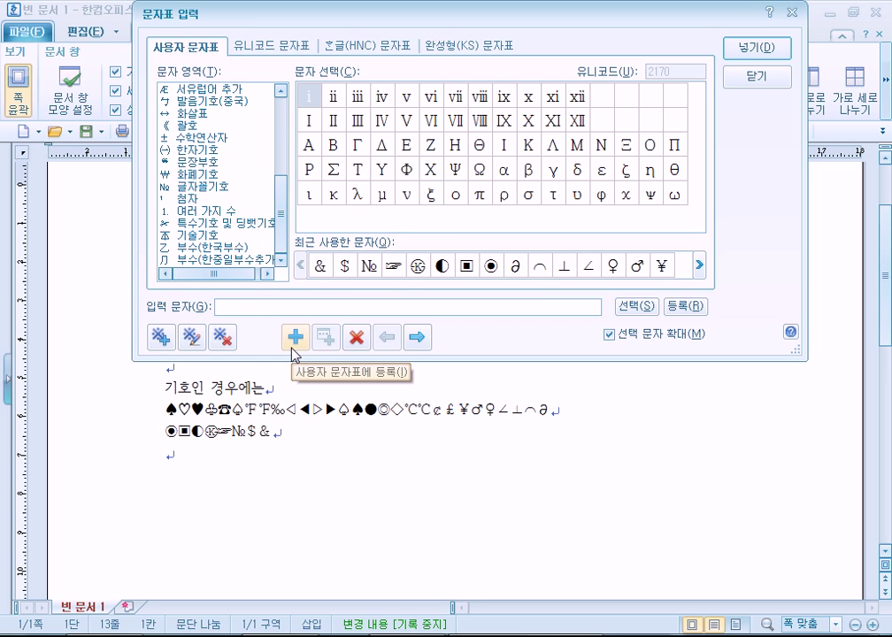
Cancel 문자 영역 등록하기 and close the character map without inserting anything
click(161, 337)
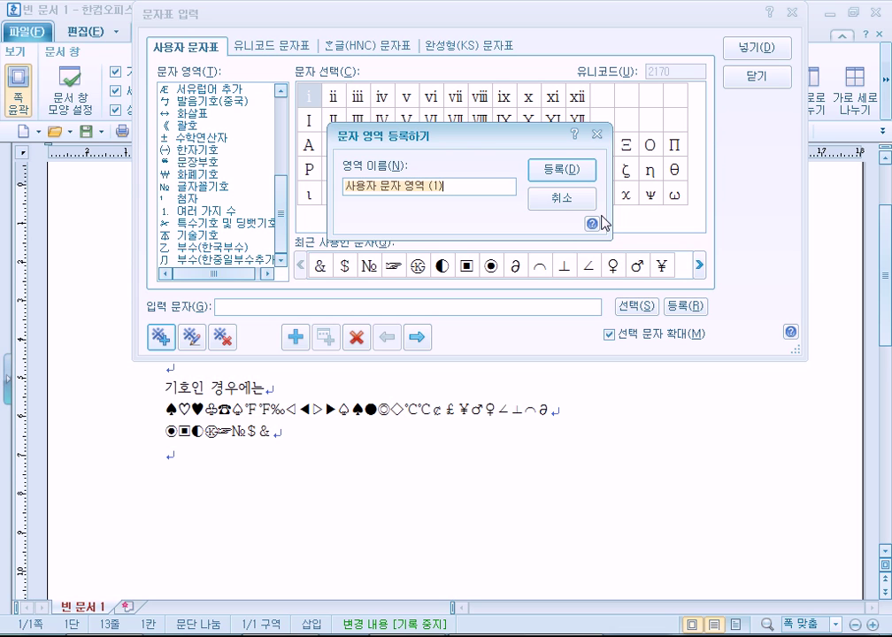
key(Escape)
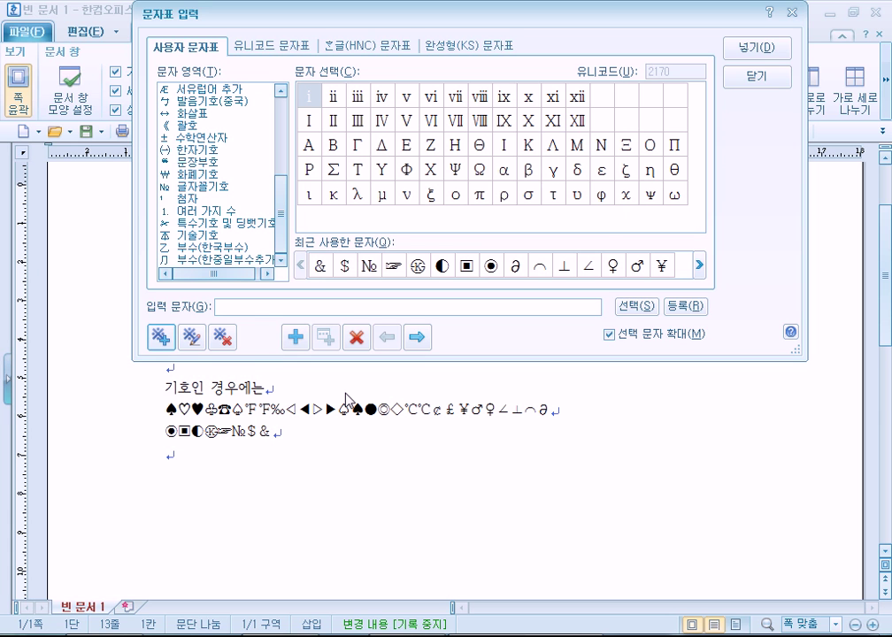
click(759, 78)
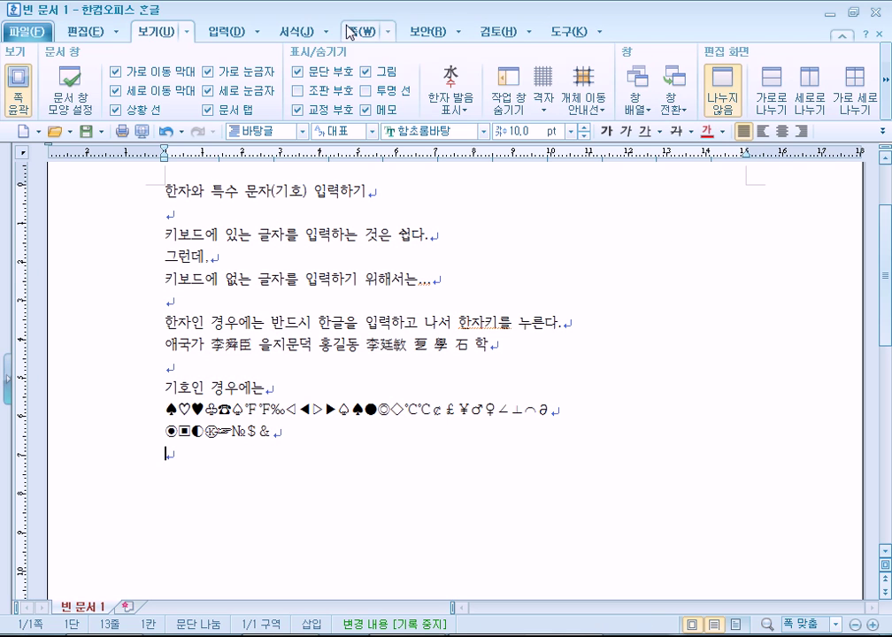
Open 글자 겹치기 from the 입력 tab's input helper group
click(230, 32)
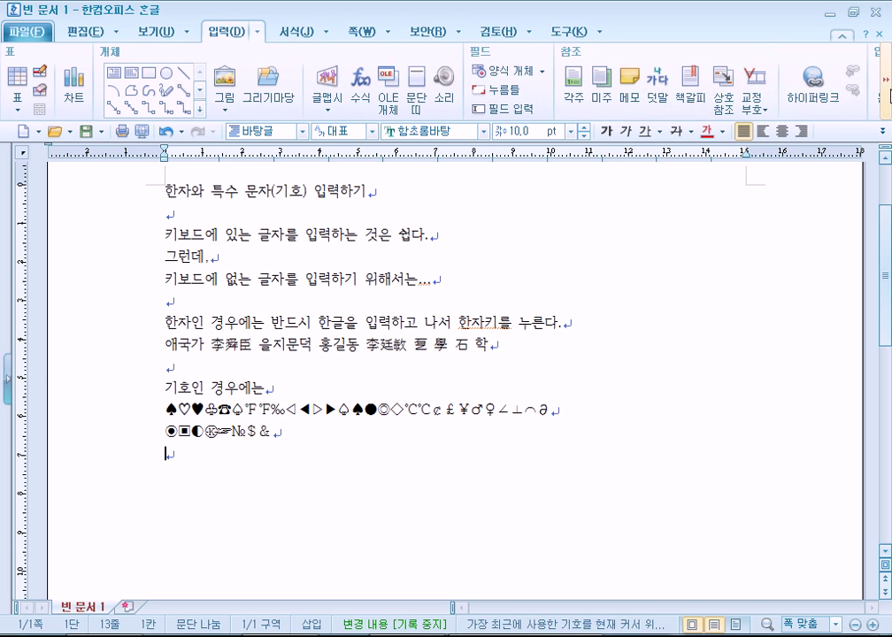
scroll(735, 93, down, 3)
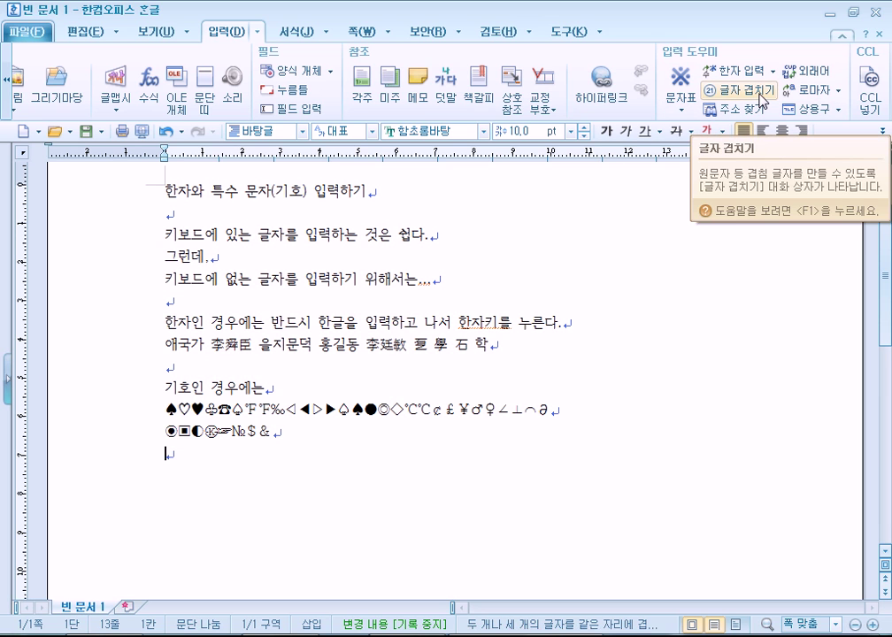
click(761, 97)
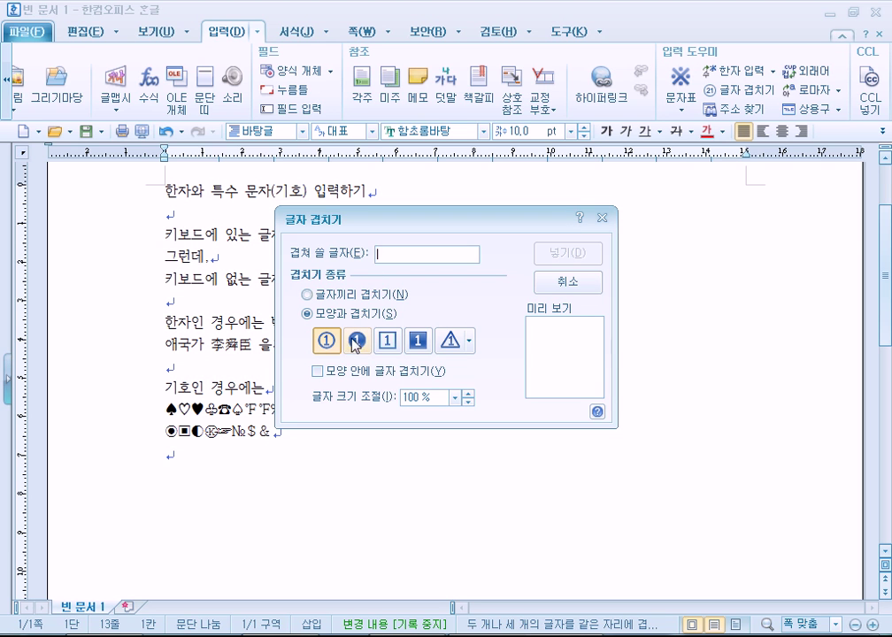
Choose 글자끼리 겹치기 and try overlapping y with ', `, ~ and " marks
click(325, 295)
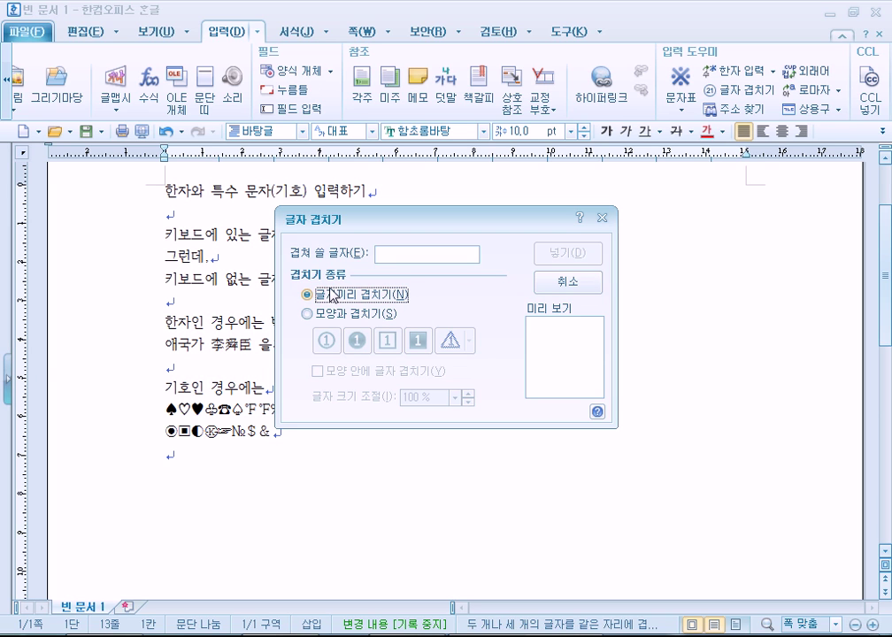
click(421, 255)
text(ㅛ)
key(BackSpace)
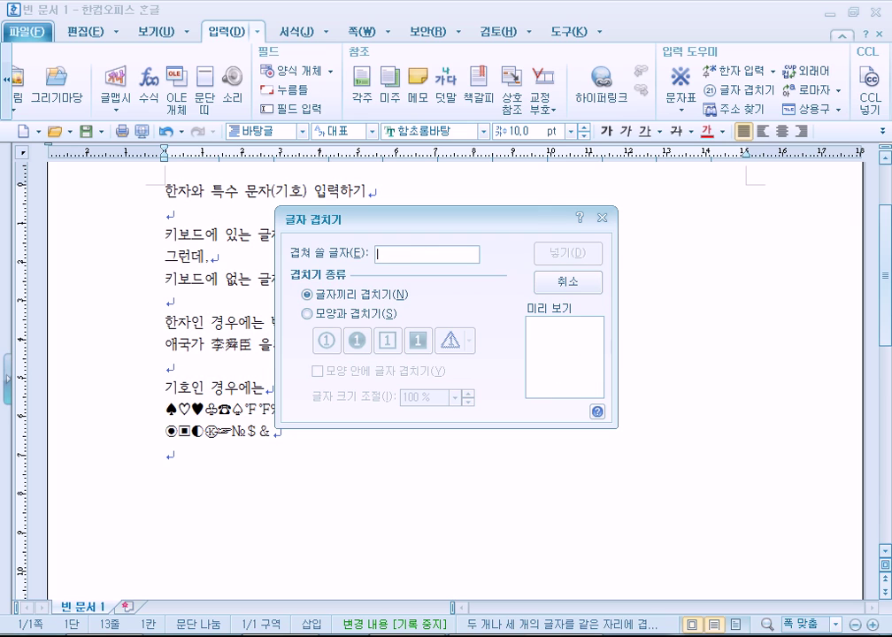
text(y')
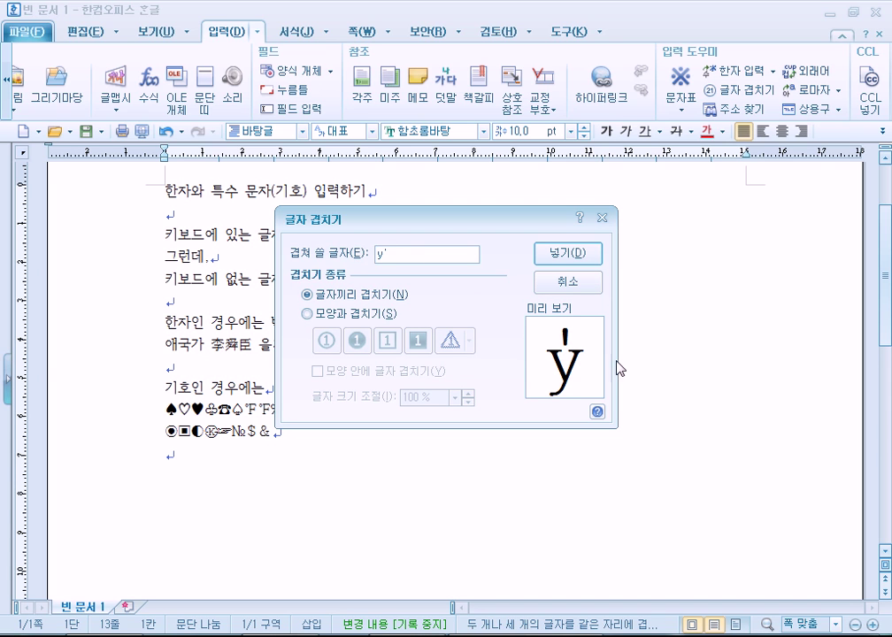
key(BackSpace)
text(`)
key(BackSpace)
text(~)
key(BackSpace)
text(")
key(BackSpace)
text(')
key(BackSpace)
Try a with a dieresis, then enter 0* as the characters to overlap
text(a)
key(Left)
key(BackSpace)
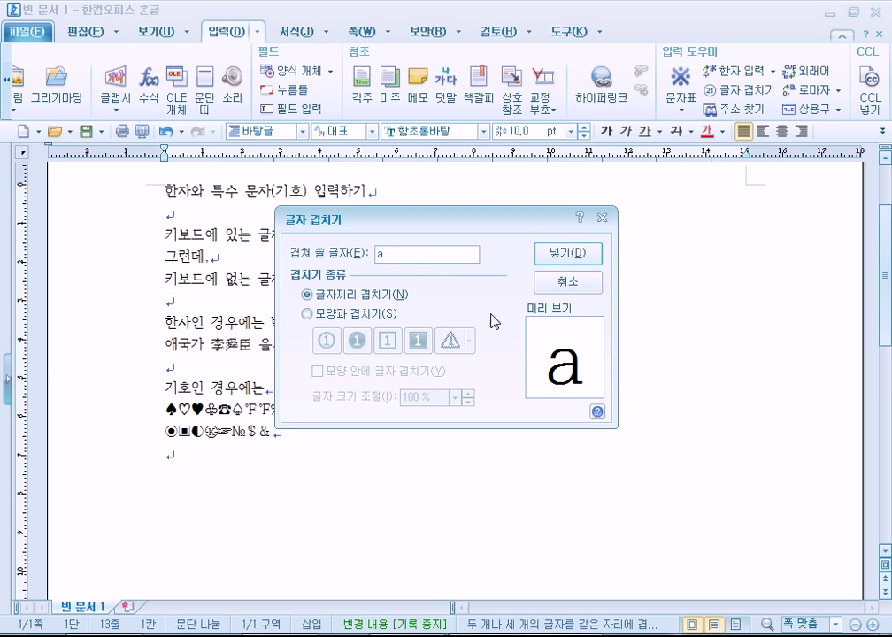
text(")
key(BackSpace)
key(BackSpace)
text(0)
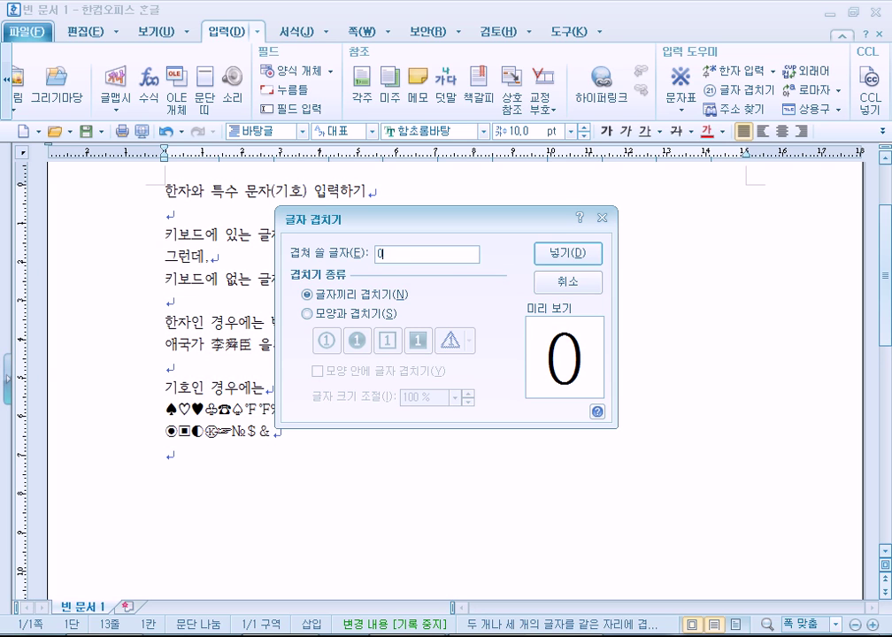
text(*)
key(BackSpace)
key(BackSpace)
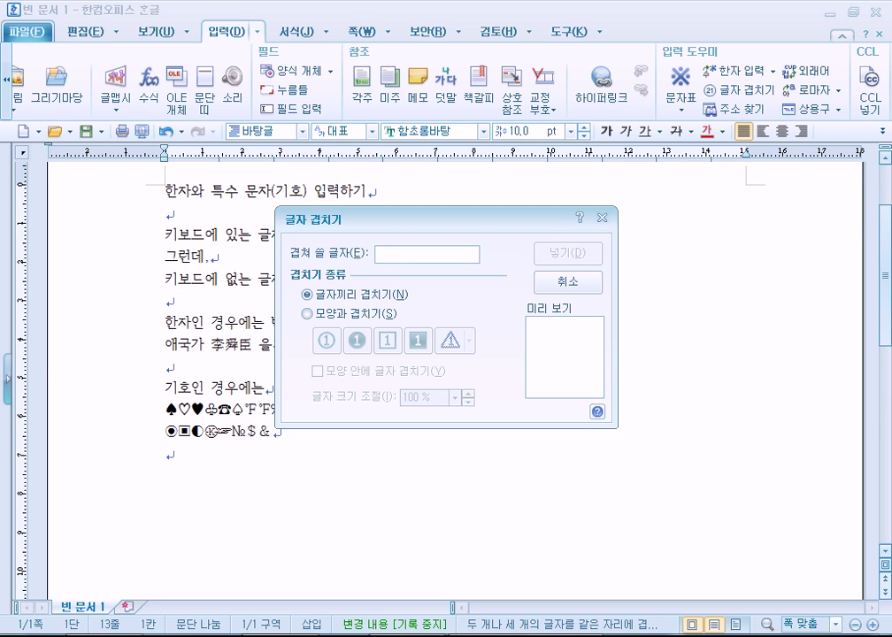
text(0*)
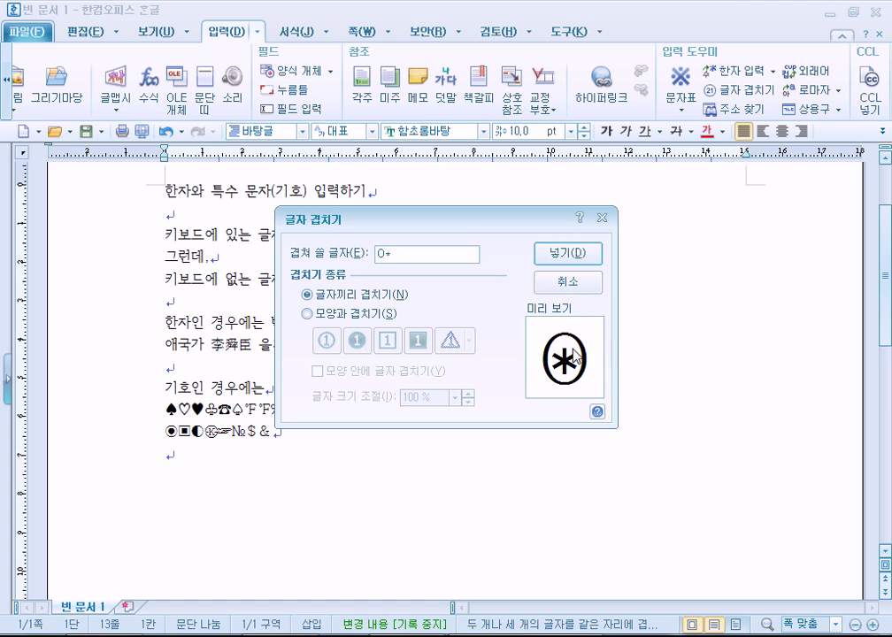
Insert the overlapped ⊛ character and turn off the 쪽 윤곽 page outline view
click(565, 253)
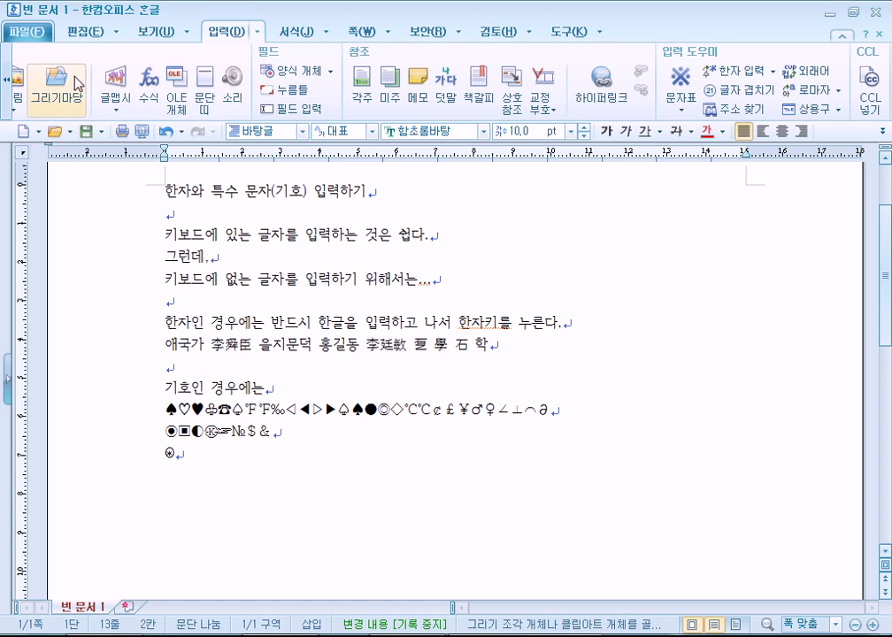
click(155, 32)
click(23, 79)
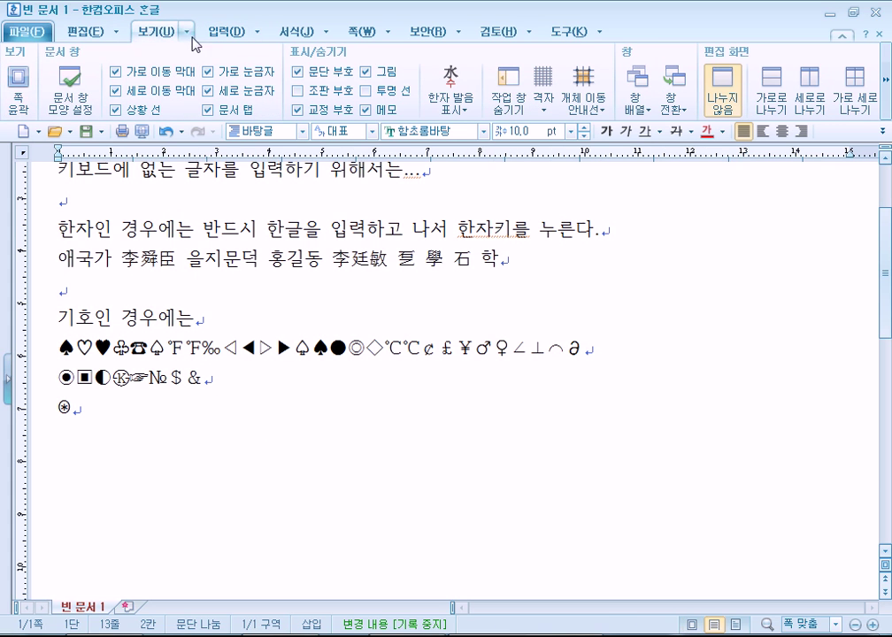
Reopen 글자 겹치기 from the 입력 tab and move its dialog aside
click(225, 32)
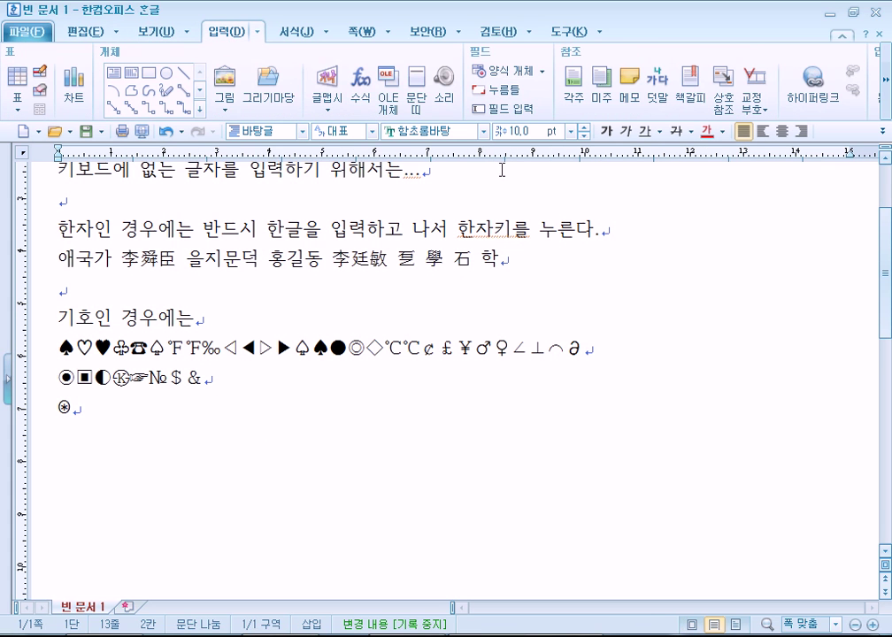
click(886, 102)
click(887, 102)
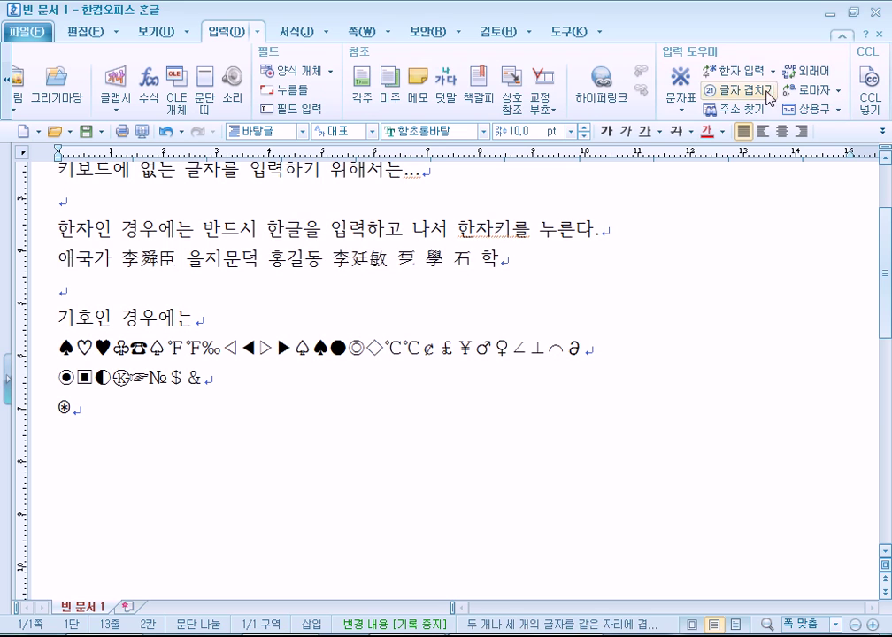
click(739, 89)
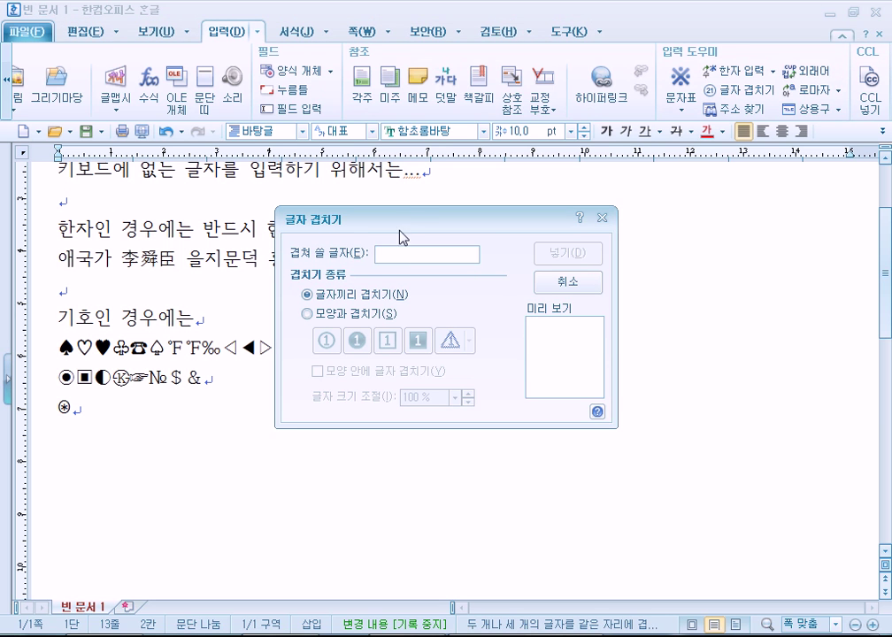
drag(401, 224, 388, 144)
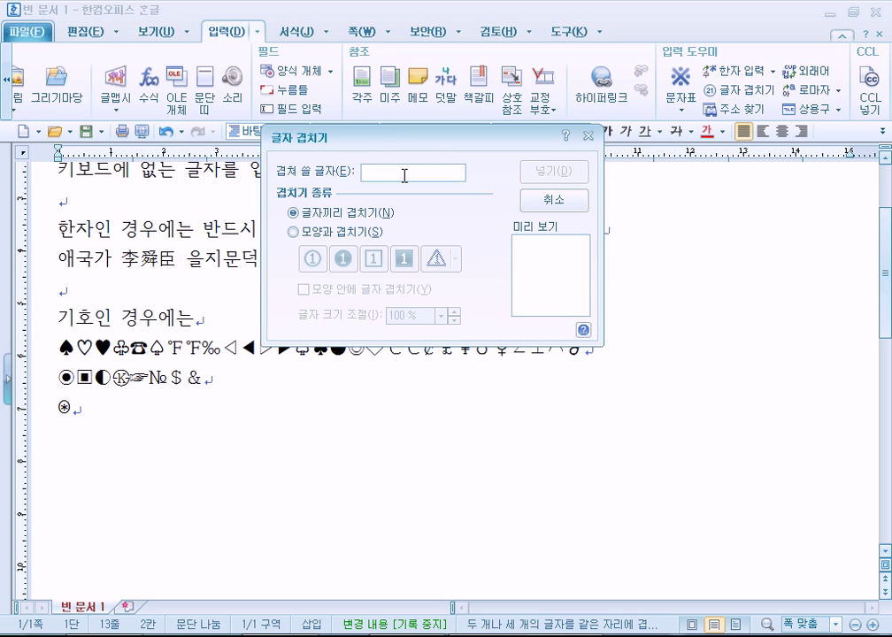
Try several character combinations in 겹쳐 쓸 글자, settling on O=
text(@)
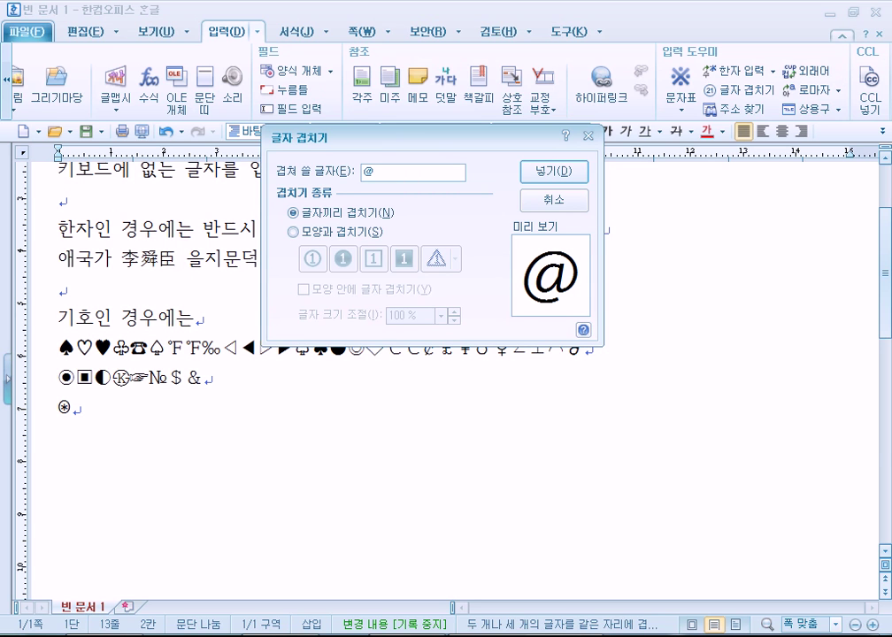
text(0)
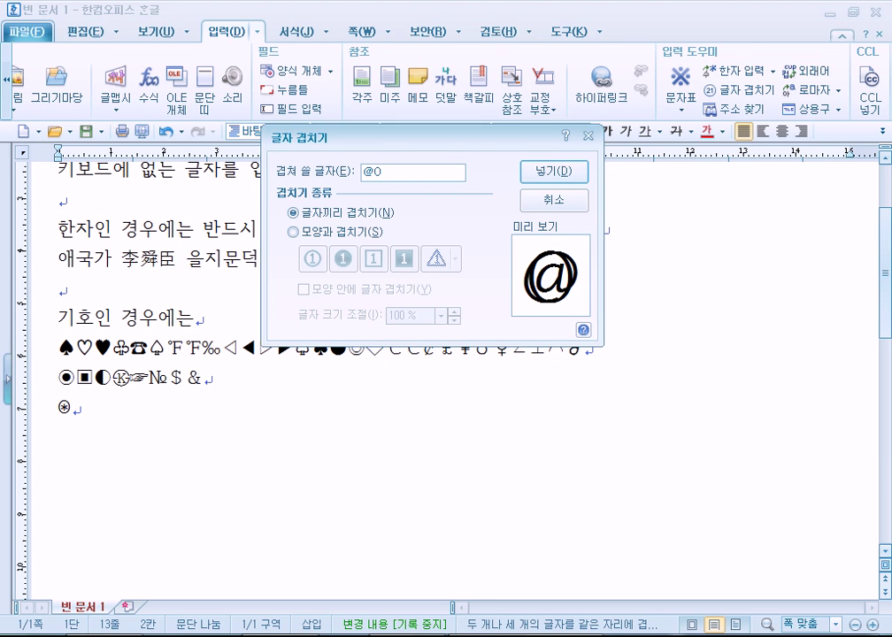
text(p+sawdf)
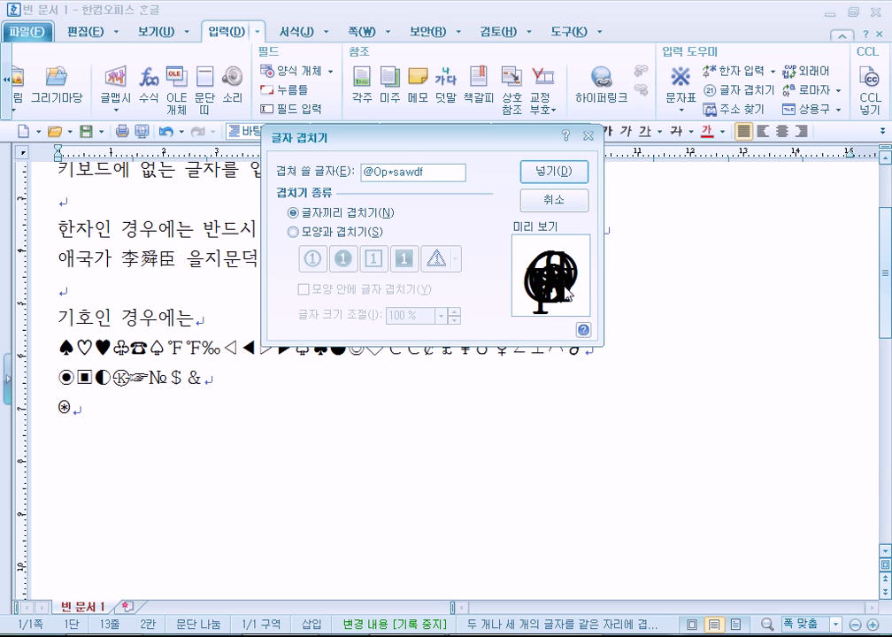
key(BackSpace)
key(BackSpace)
key(BackSpace)
key(BackSpace)
key(BackSpace)
key(BackSpace)
key(BackSpace)
key(BackSpace)
key(BackSpace)
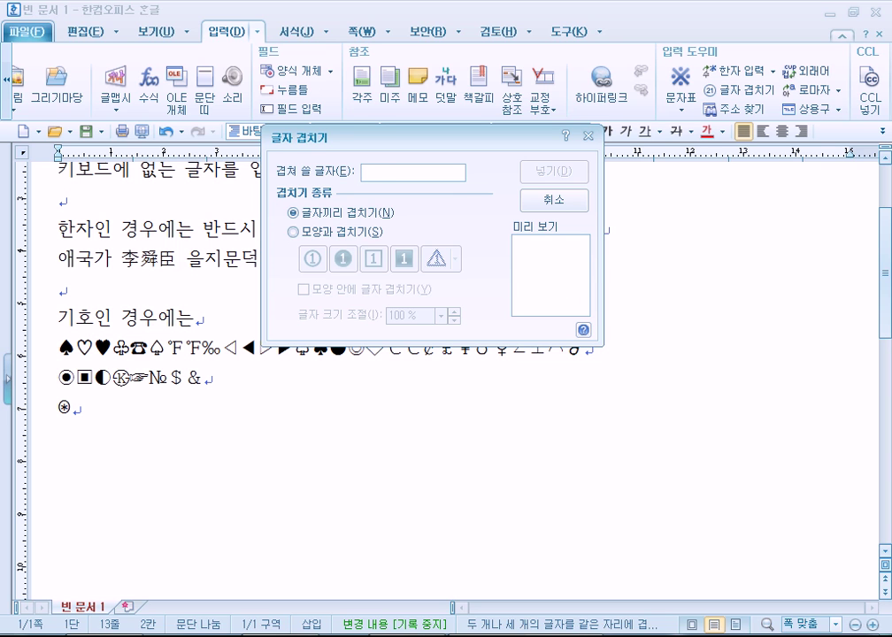
text(O&)
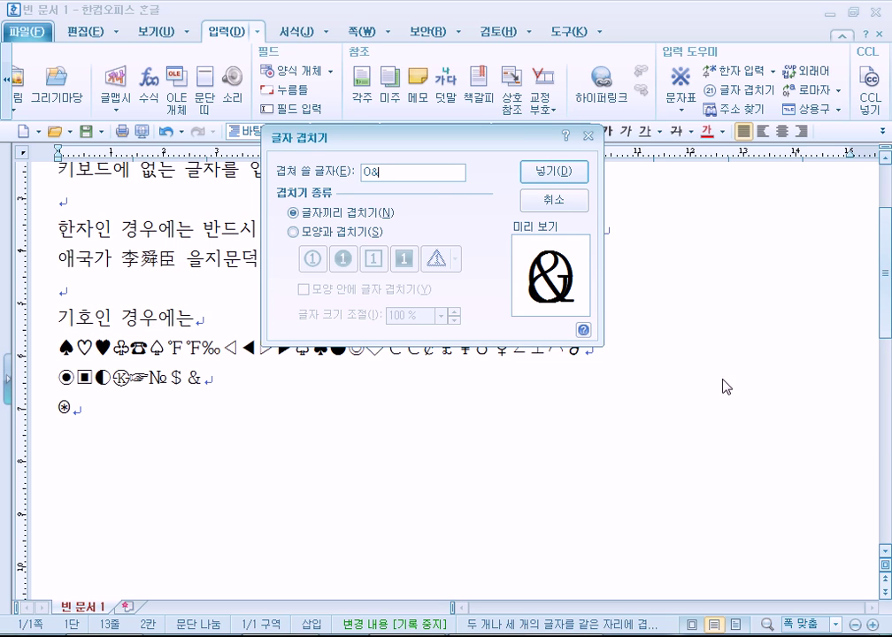
key(BackSpace)
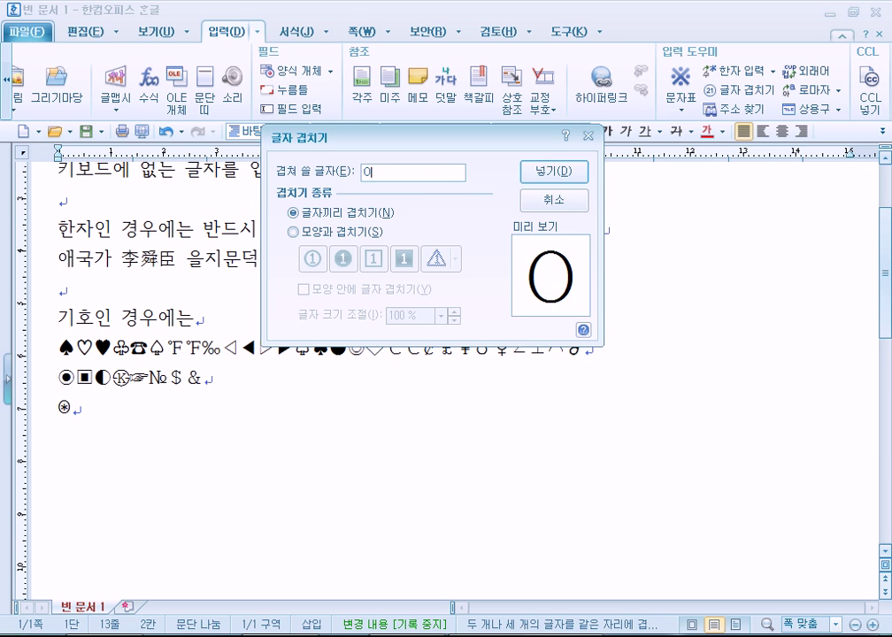
text(p)
key(BackSpace)
text(0)
key(BackSpace)
text(=)
Switch to shape enclosure and replace the overlap characters with 1234
click(312, 232)
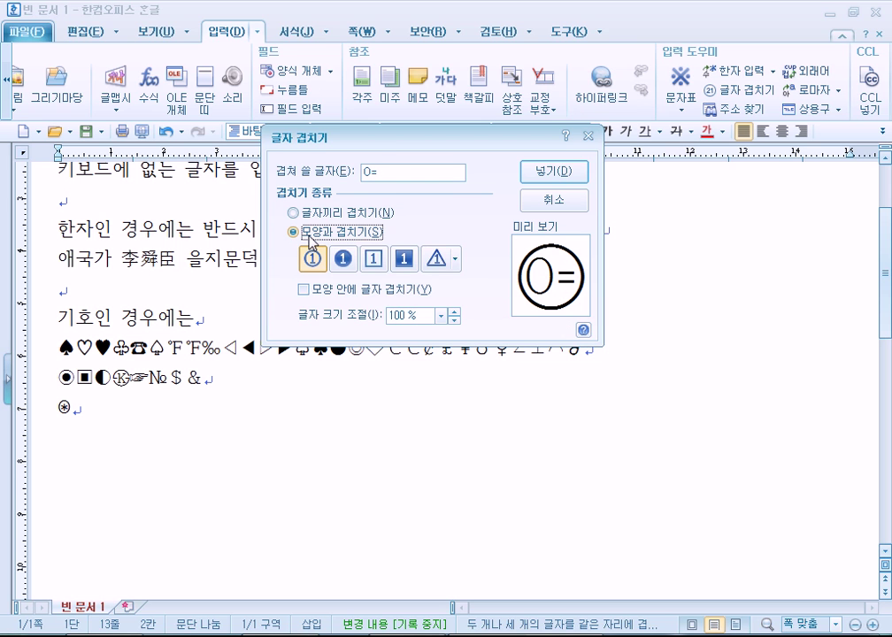
click(364, 172)
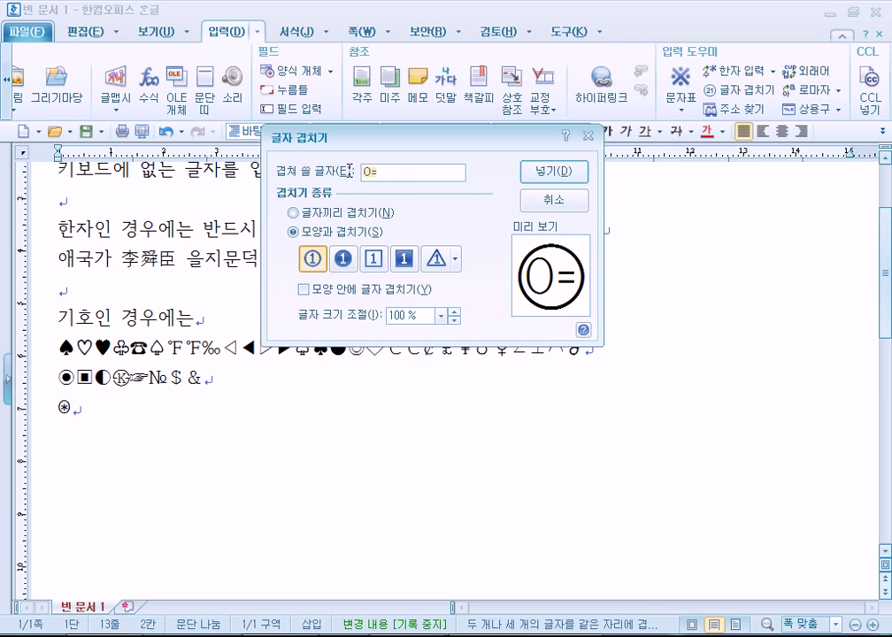
key(Delete)
key(Delete)
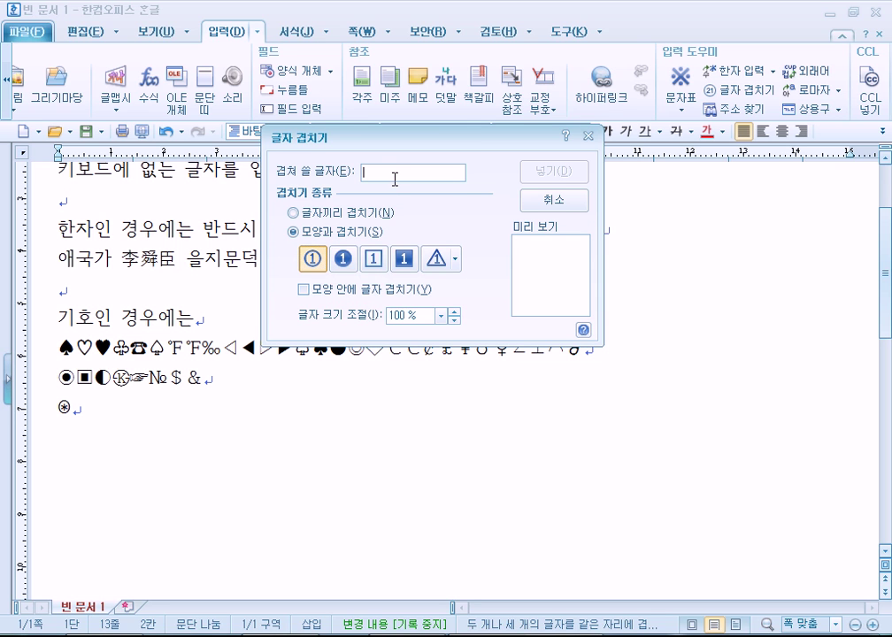
text(a)
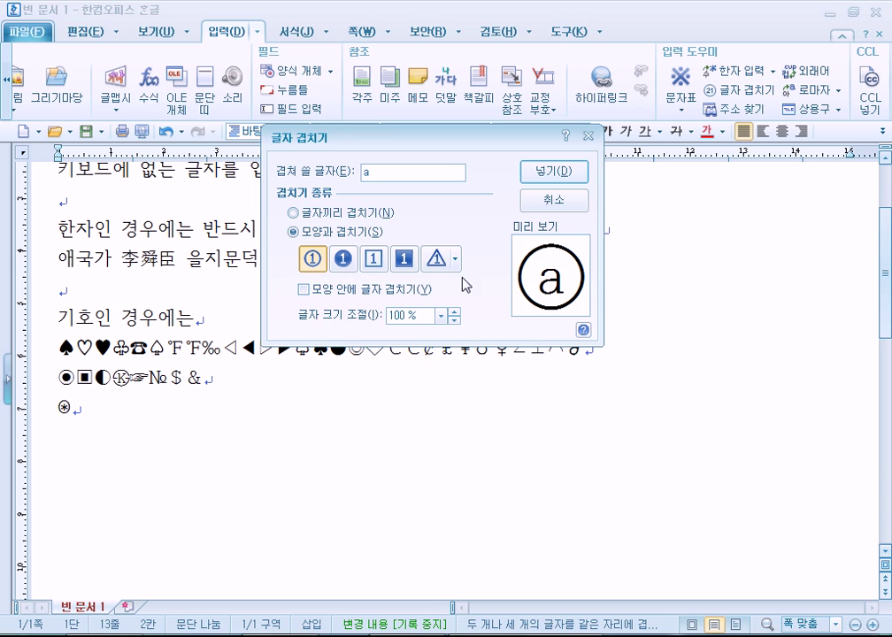
key(BackSpace)
text(1)
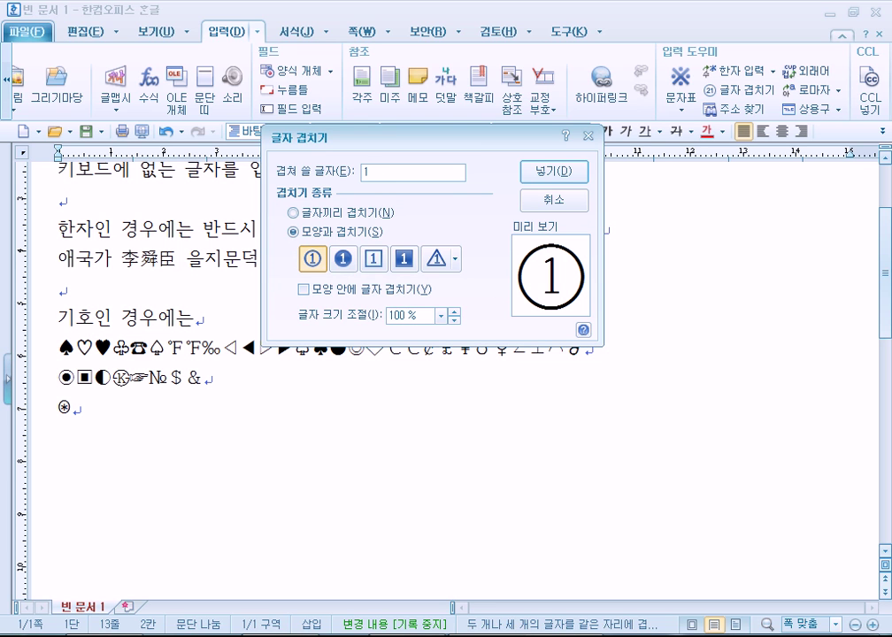
text(2)
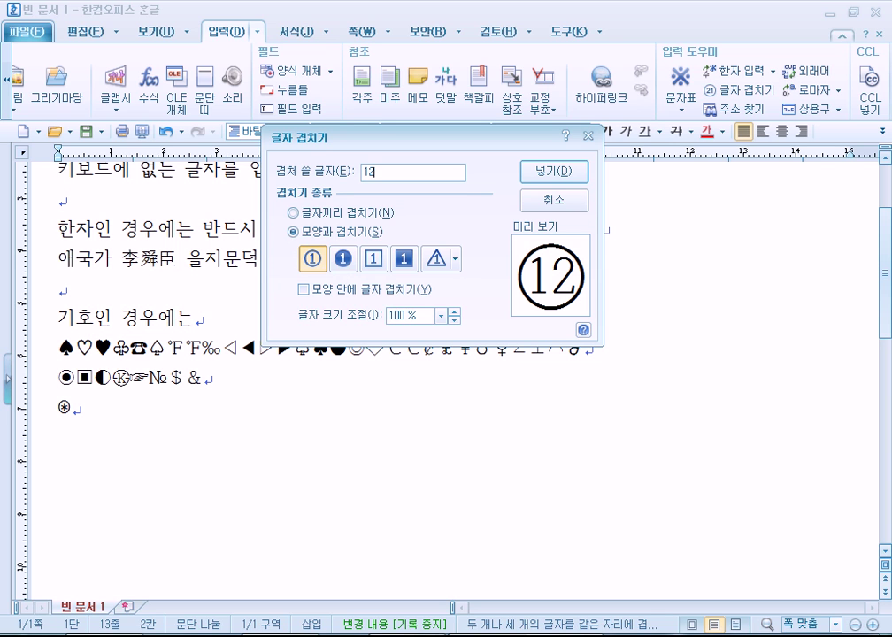
text(3)
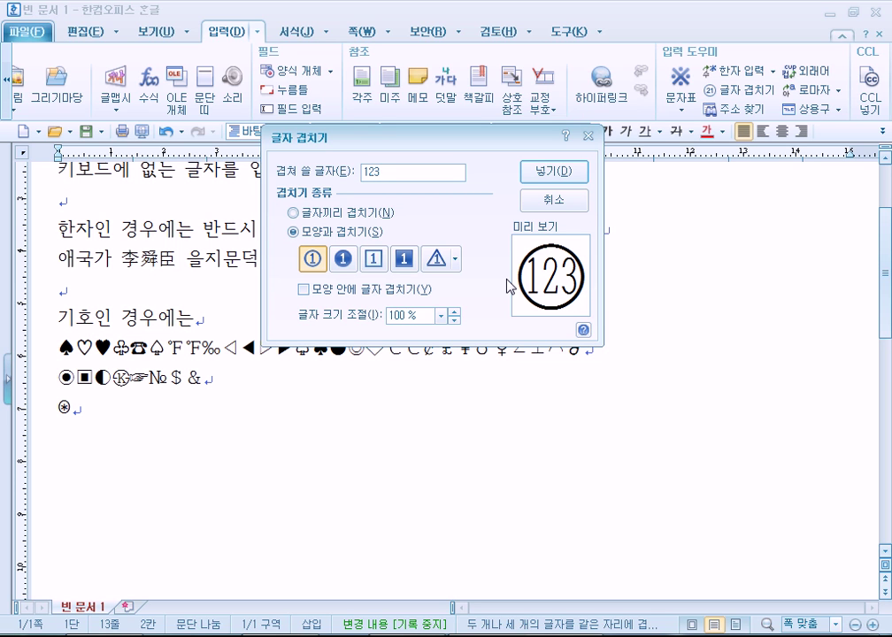
text(9999999)
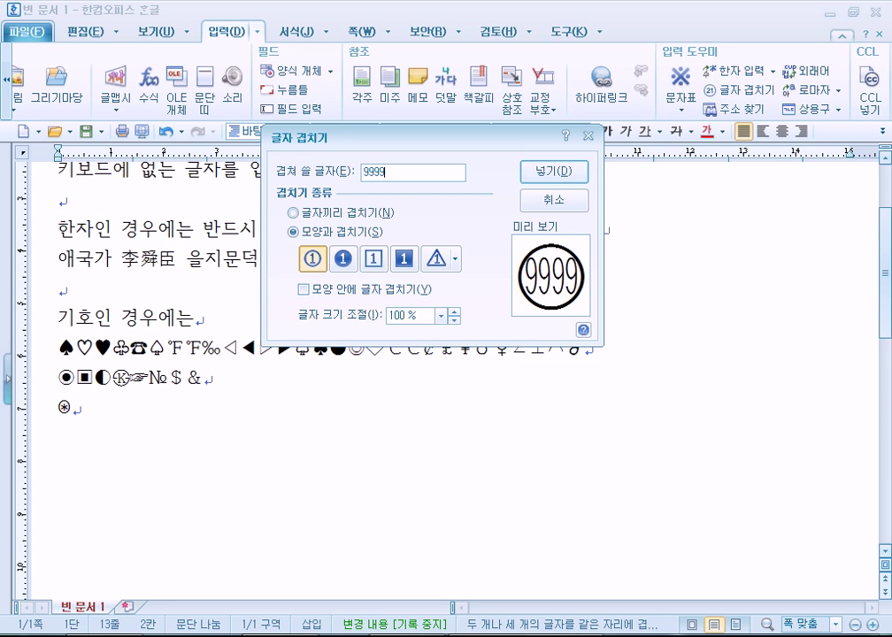
text(99)
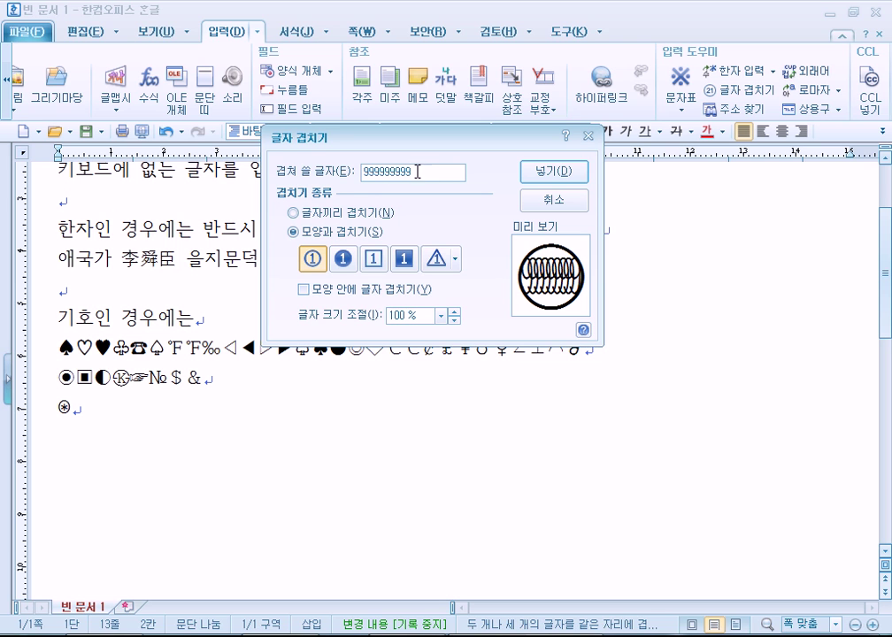
key(BackSpace)
key(BackSpace)
key(BackSpace)
key(BackSpace)
key(BackSpace)
key(BackSpace)
key(BackSpace)
key(BackSpace)
key(BackSpace)
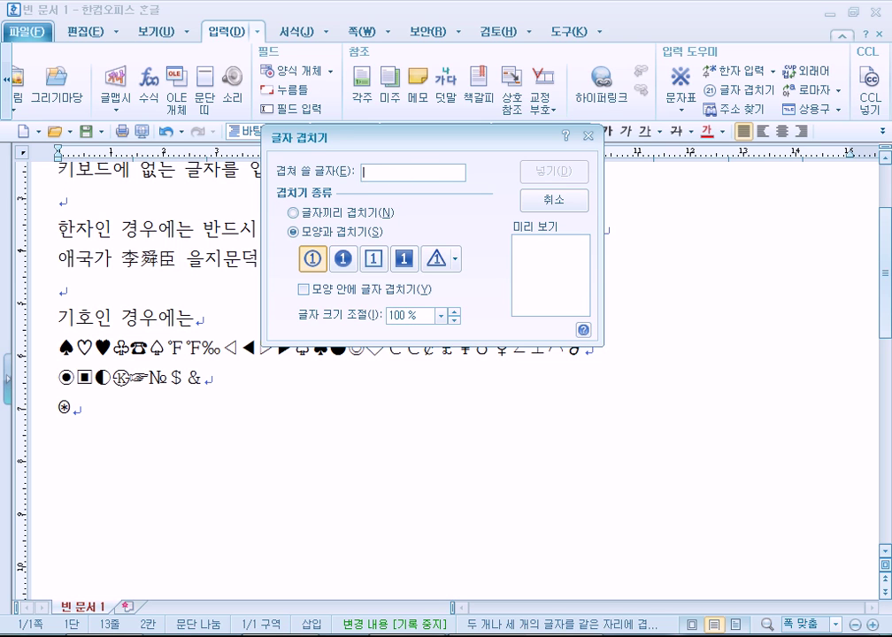
text(12345678)
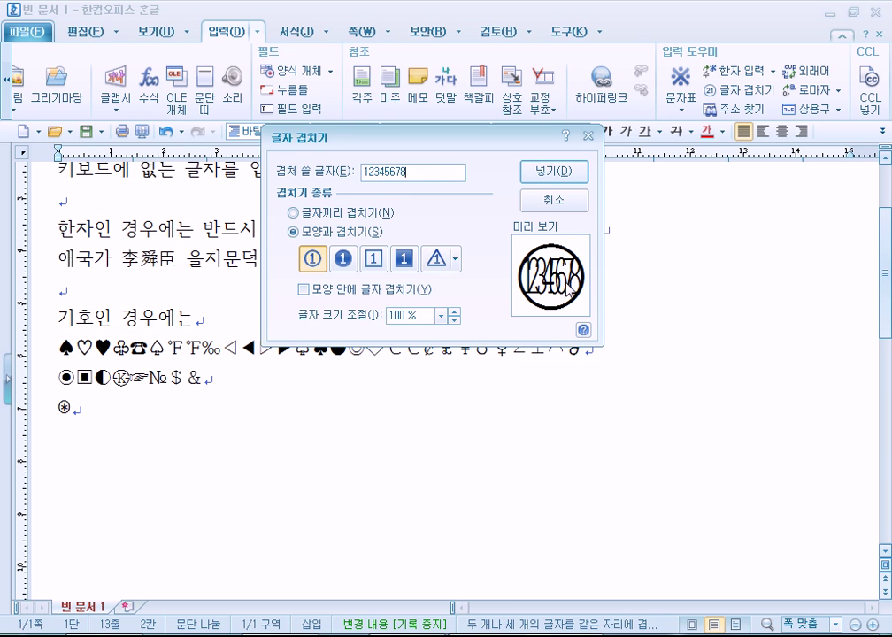
key(BackSpace)
key(BackSpace)
key(BackSpace)
key(BackSpace)
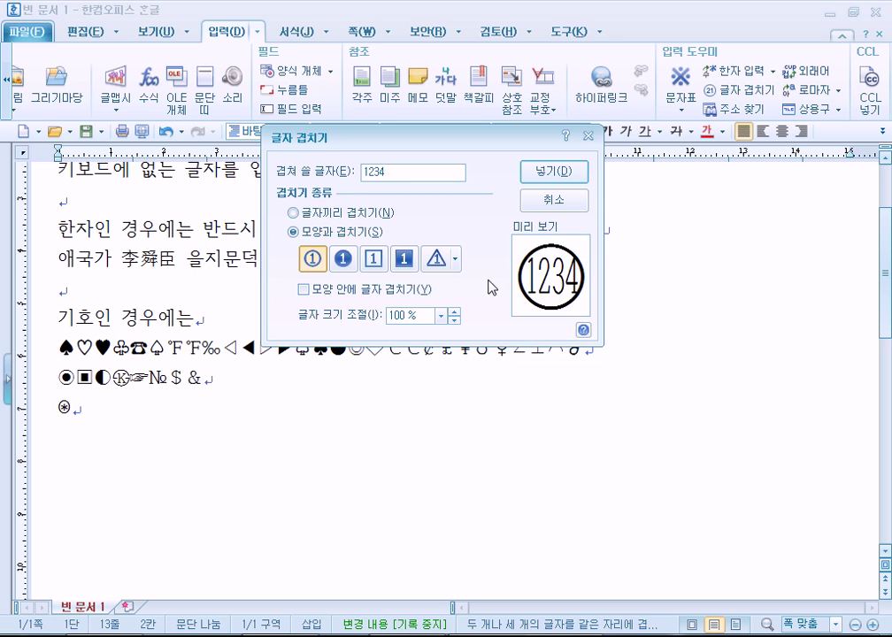
Compare stacking and a filled black circle, then settle on the outlined circle around 1234
click(321, 234)
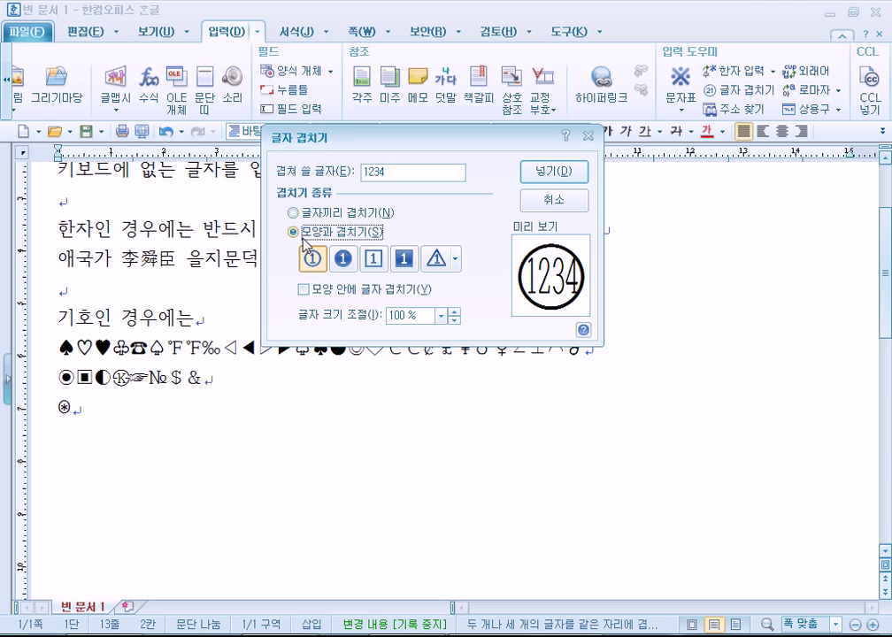
click(314, 213)
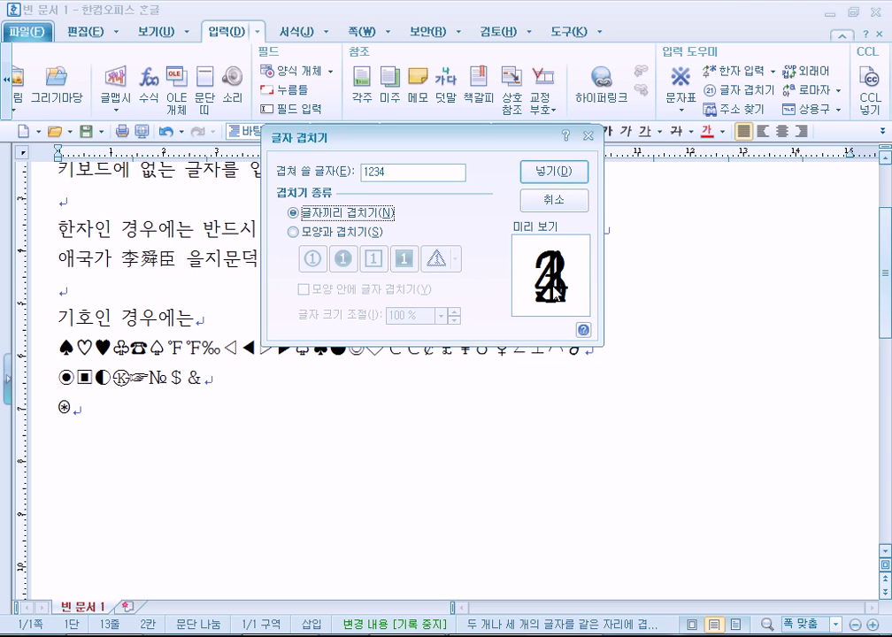
click(340, 232)
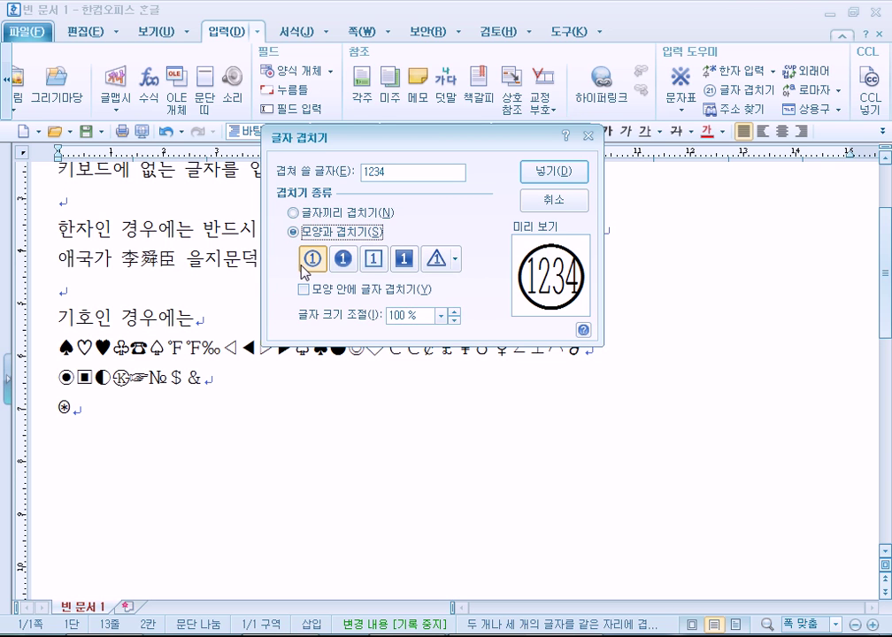
click(346, 265)
click(312, 259)
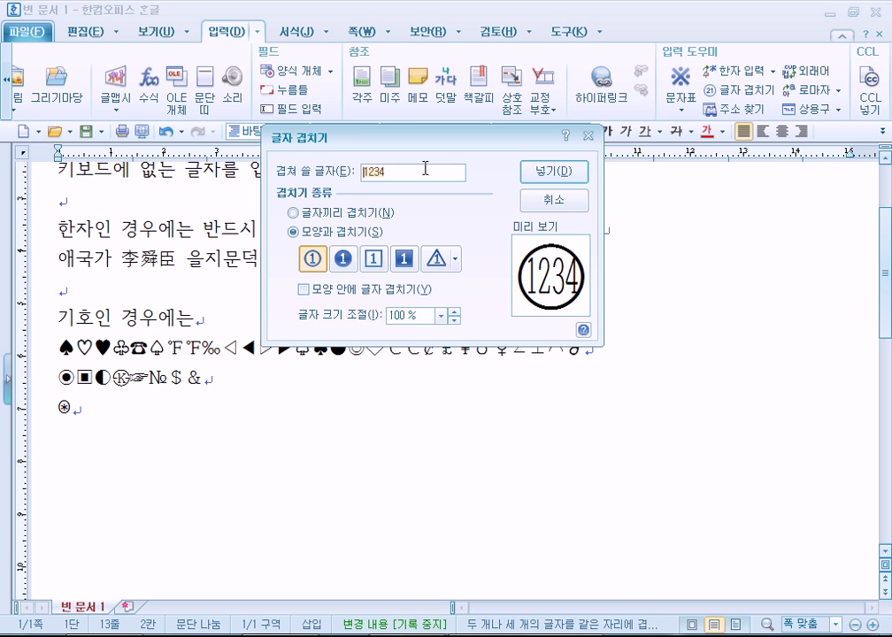
Enter 사랑 as the characters to overlap
text(yr)
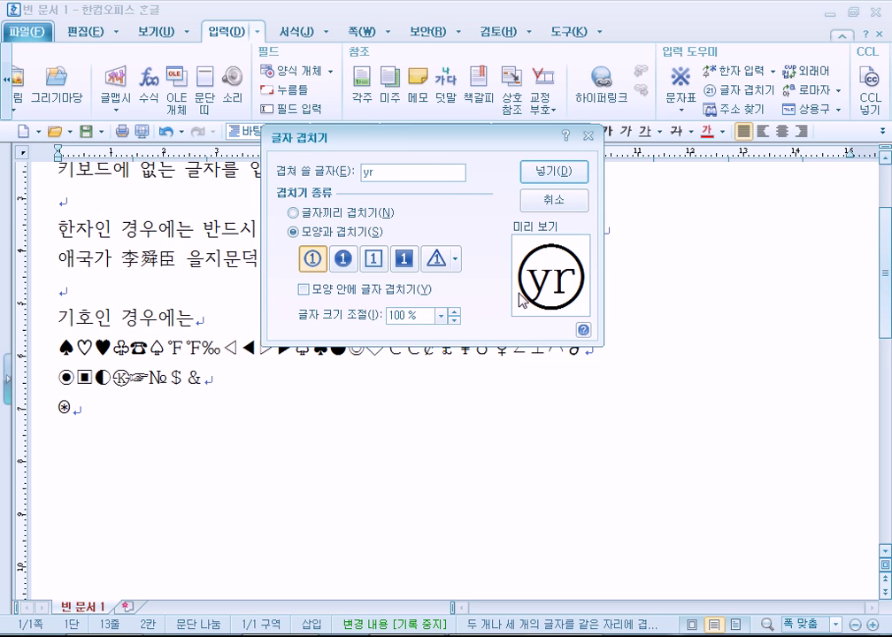
key(BackSpace)
key(BackSpace)
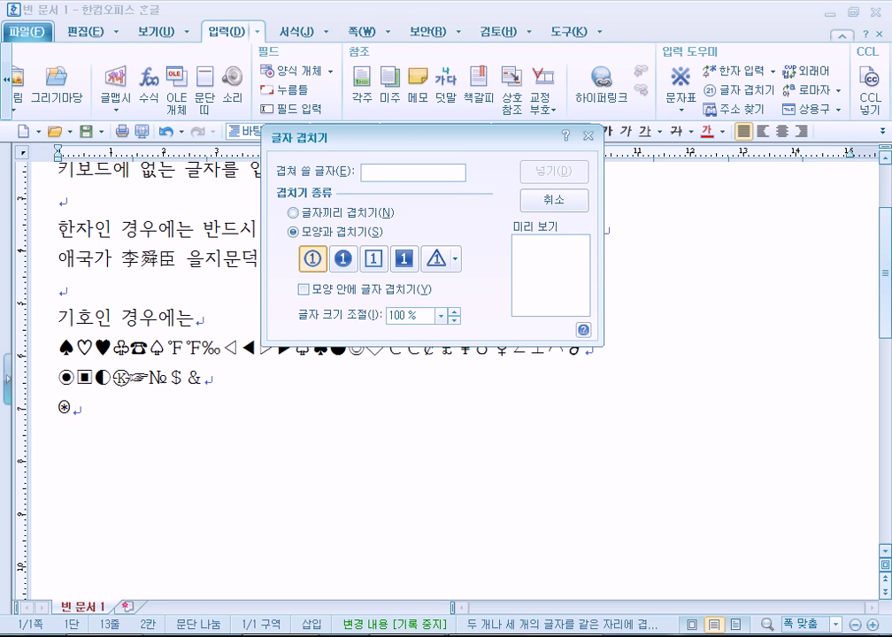
text(인)
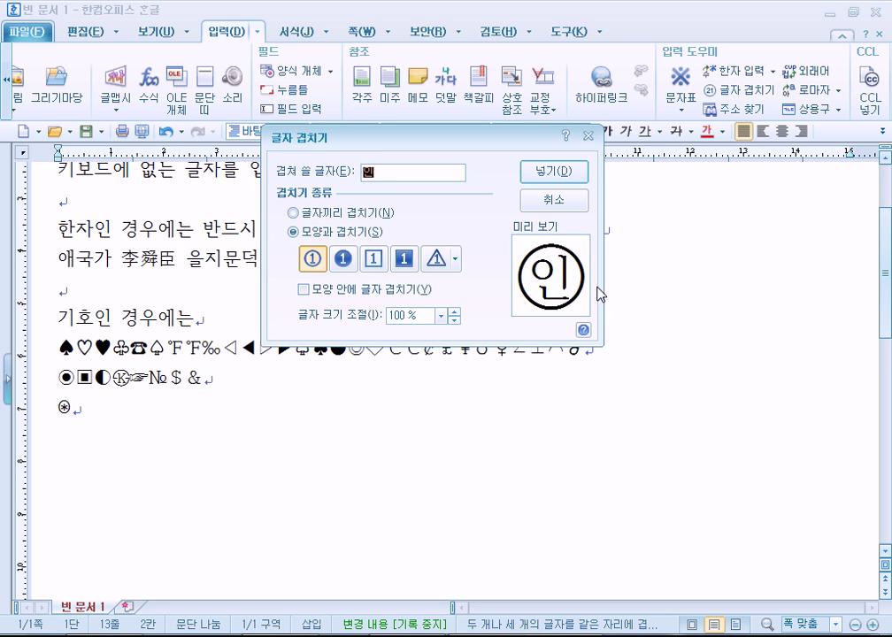
key(BackSpace)
key(BackSpace)
key(BackSpace)
text(사랑)
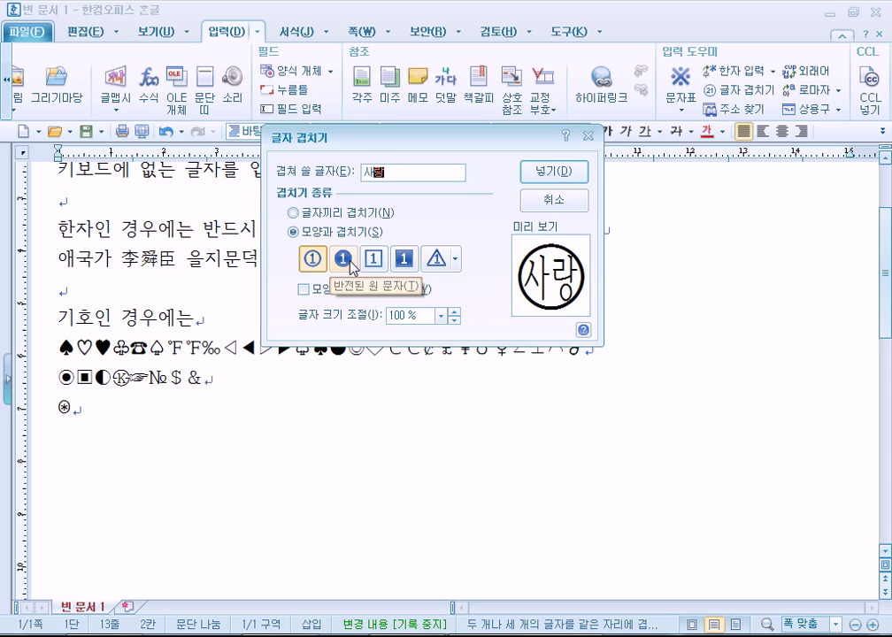
Try the filled circle and square frames, then keep the outline circle shape for 사랑
click(350, 267)
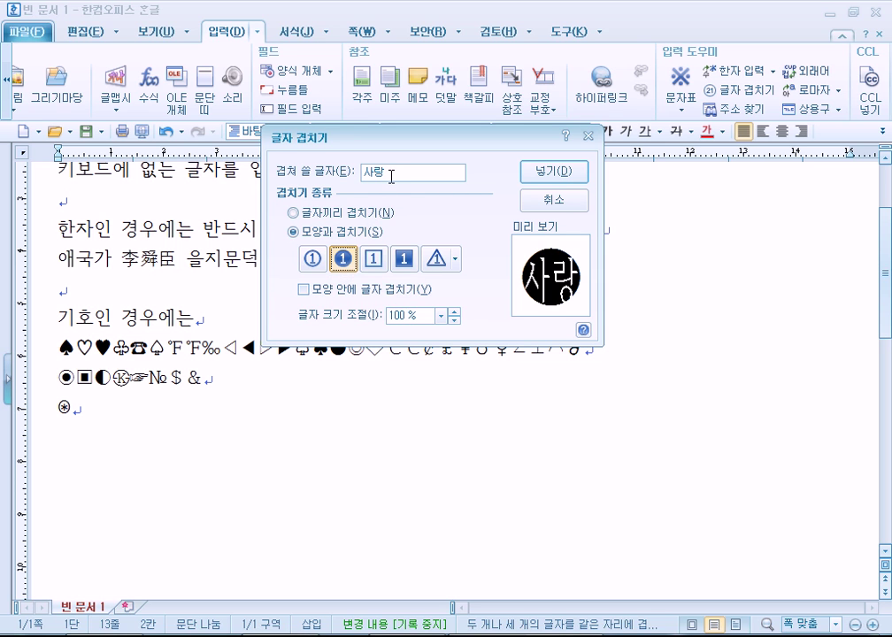
click(377, 262)
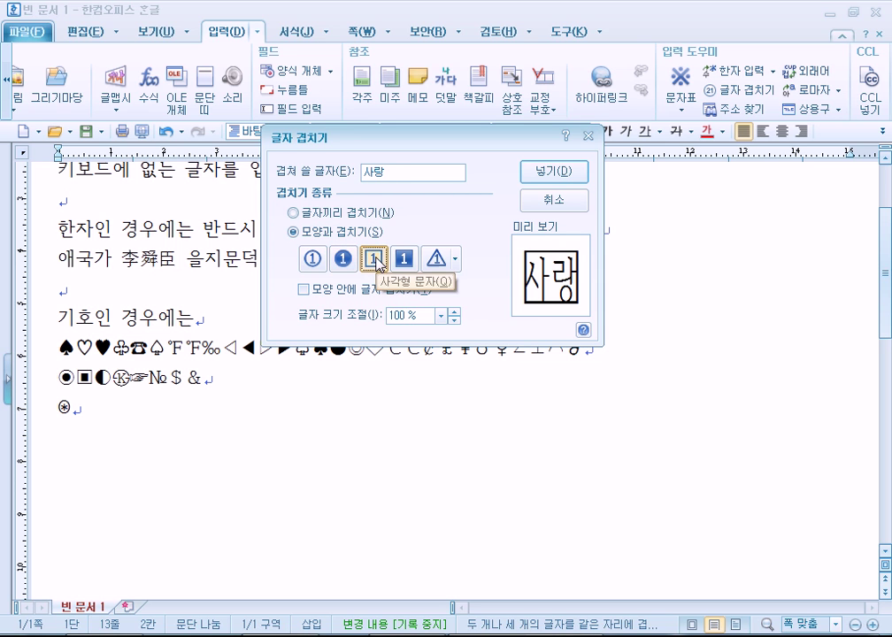
click(404, 257)
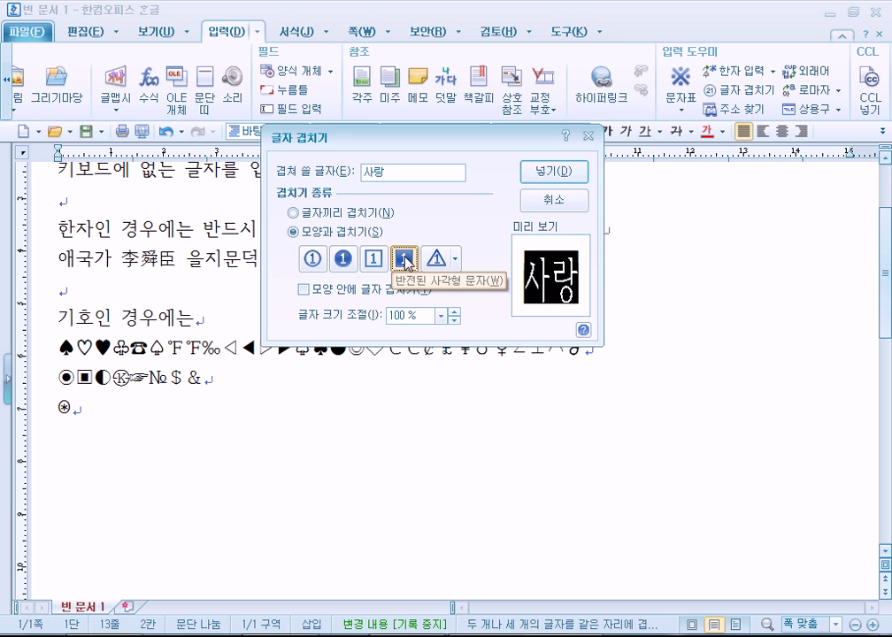
click(377, 262)
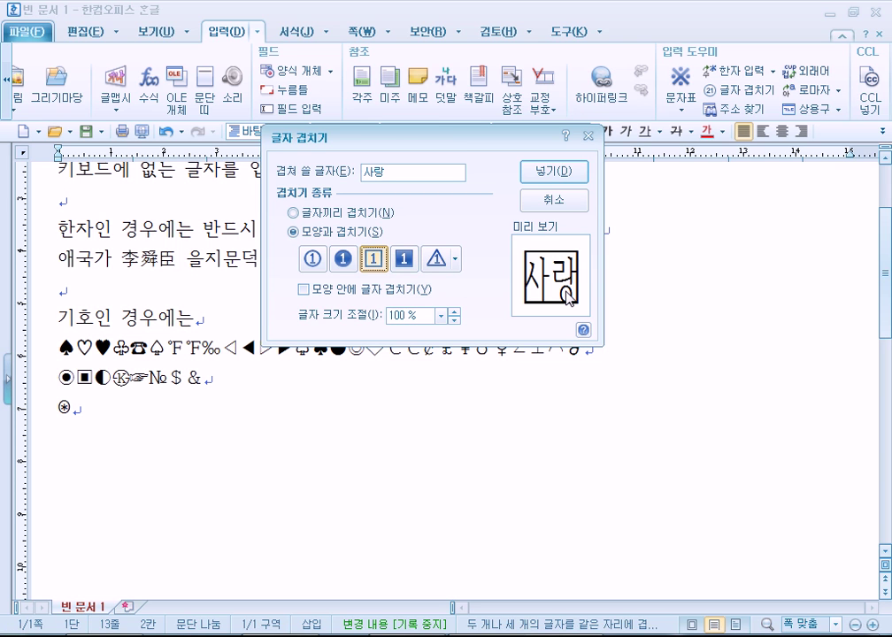
click(345, 264)
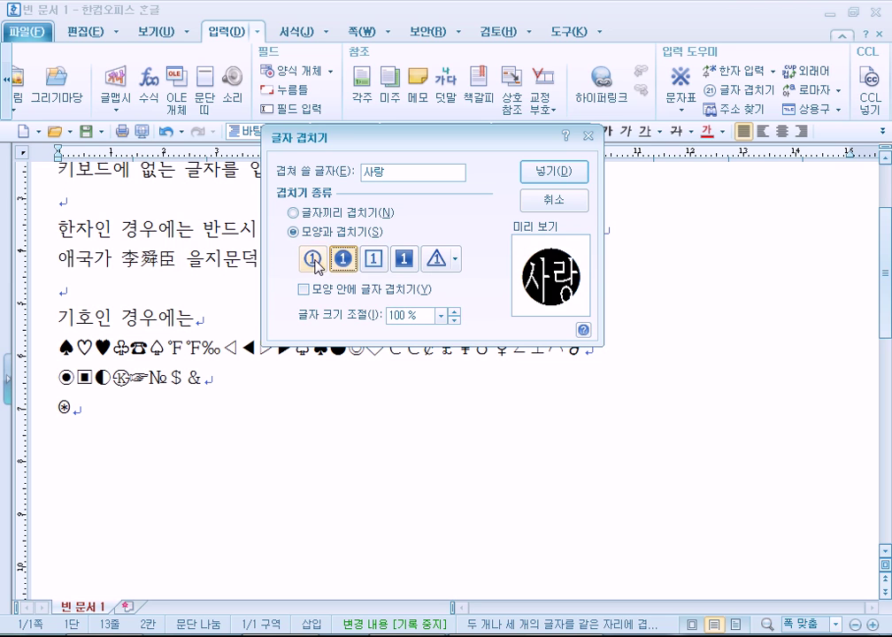
click(313, 264)
Leave text overlapping inside the circle turned off
click(376, 296)
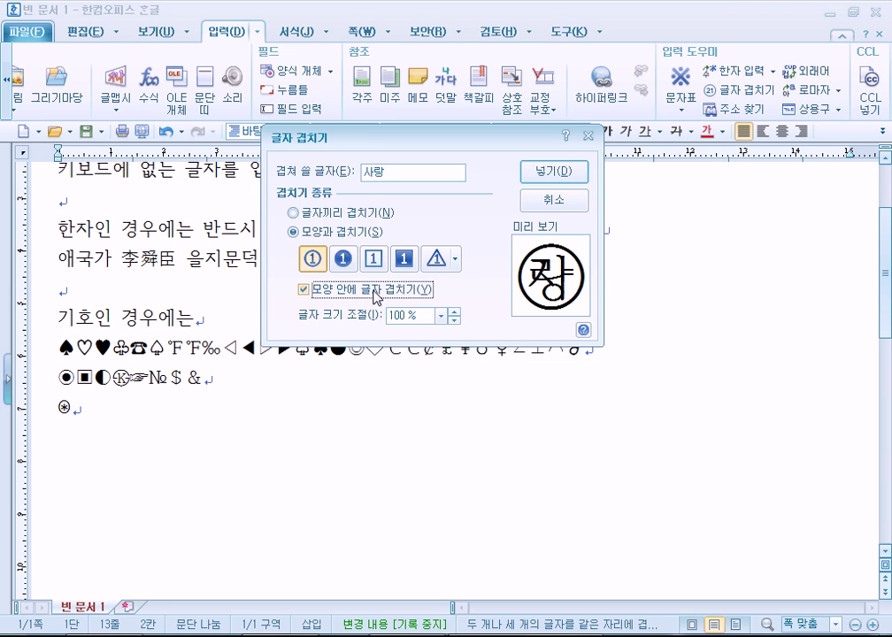
click(375, 294)
click(379, 294)
click(306, 291)
click(307, 292)
click(350, 292)
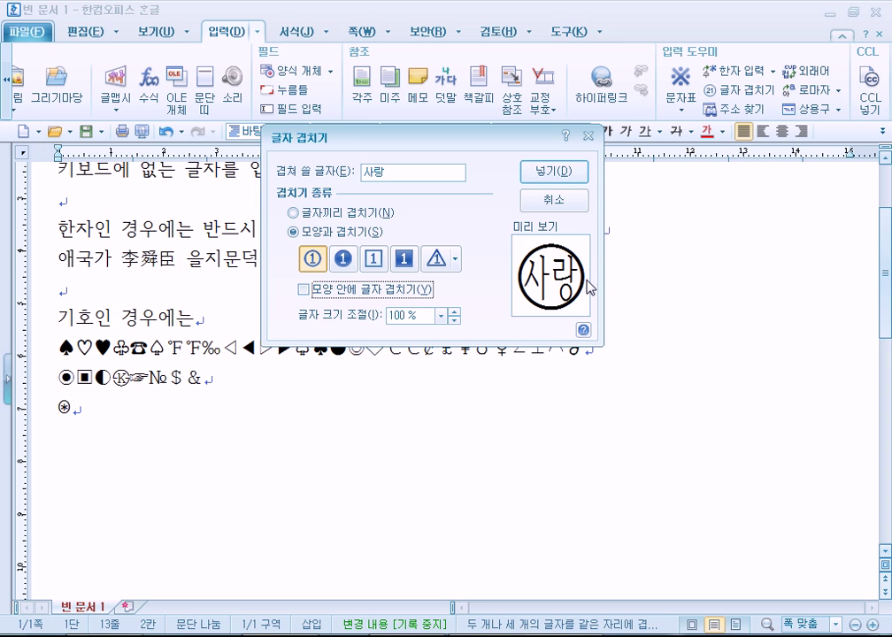
click(326, 294)
click(327, 297)
Try 120 % and 150 %, then set the enclosed text size back to 100 %
click(441, 316)
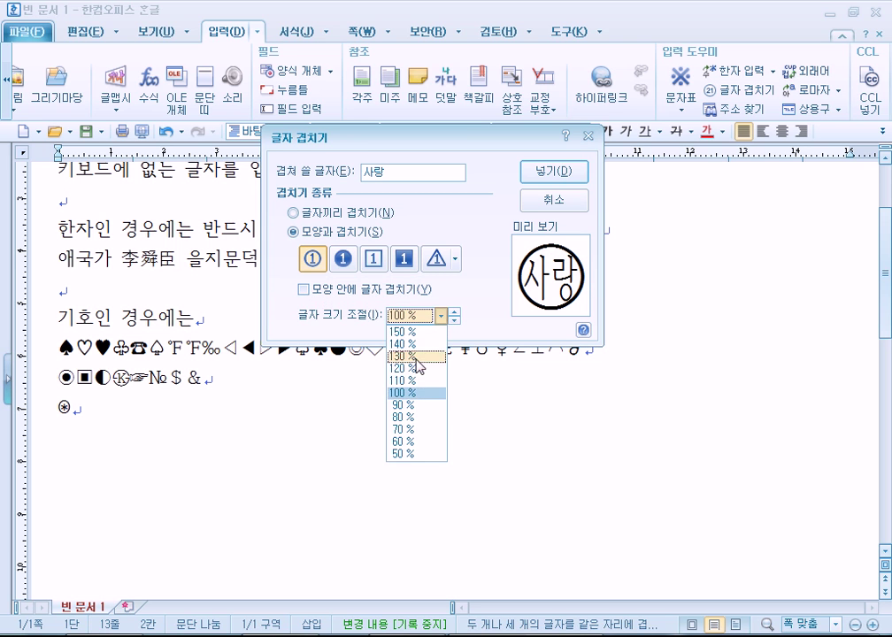
click(409, 368)
click(440, 316)
click(423, 330)
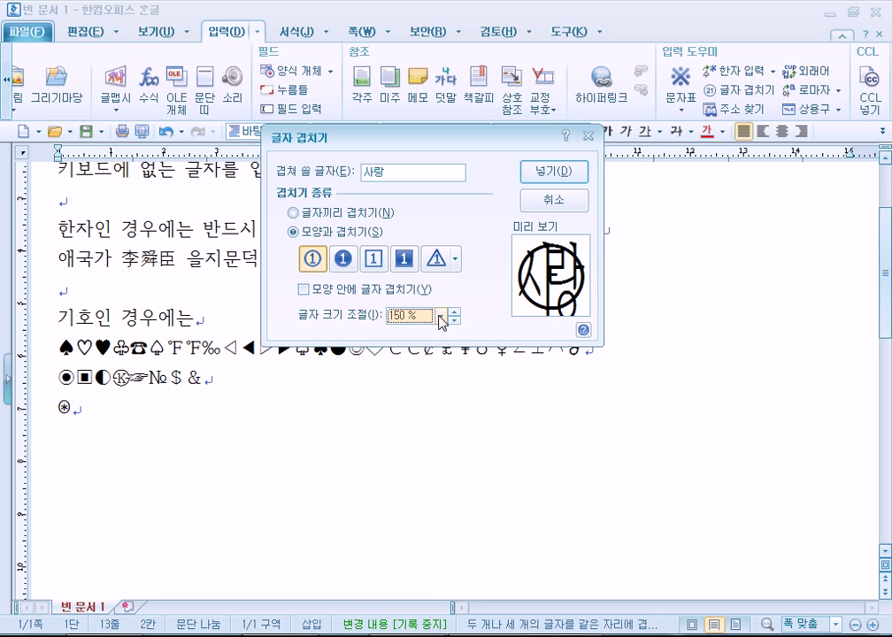
click(441, 316)
click(406, 393)
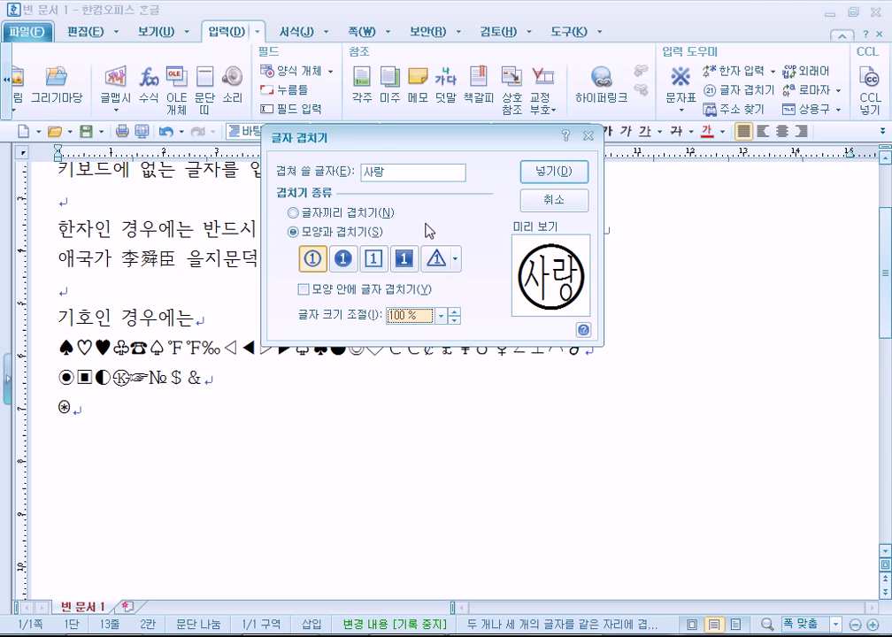
Insert the circled 사랑 after ⊛ and make it 48 pt
click(533, 175)
click(80, 408)
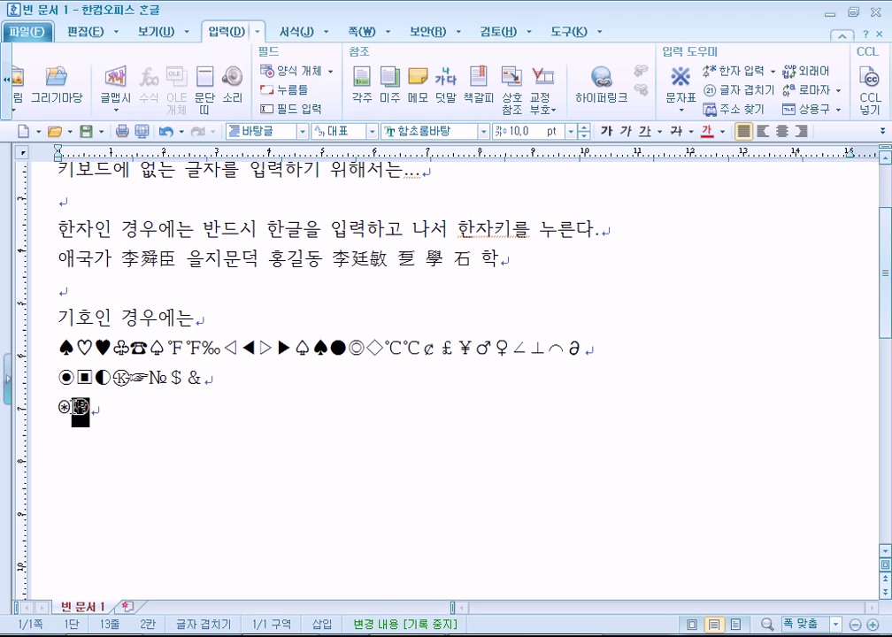
click(571, 131)
click(506, 317)
Deselect the enlarged circled 사랑, then select the whole document with Ctrl+A
click(159, 471)
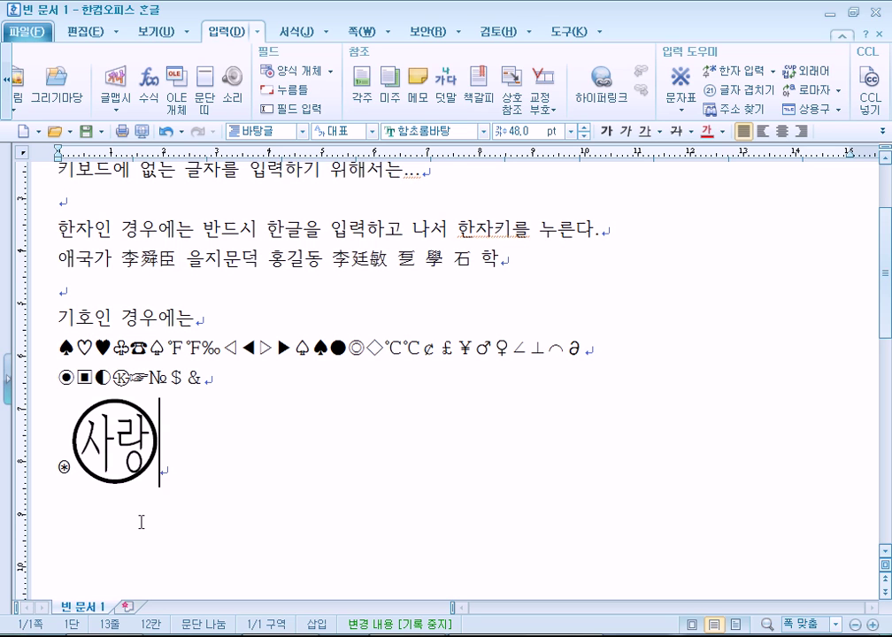
drag(91, 462, 154, 445)
click(186, 473)
key(ctrl+a)
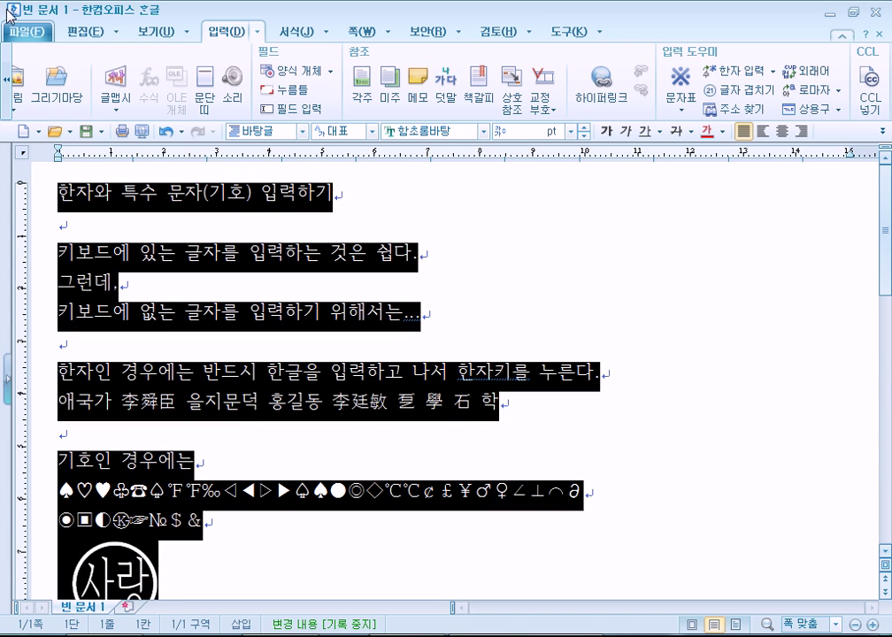
Delete everything, set 20 pt, and type the line 응모기간 : 4월 4일
key(Delete)
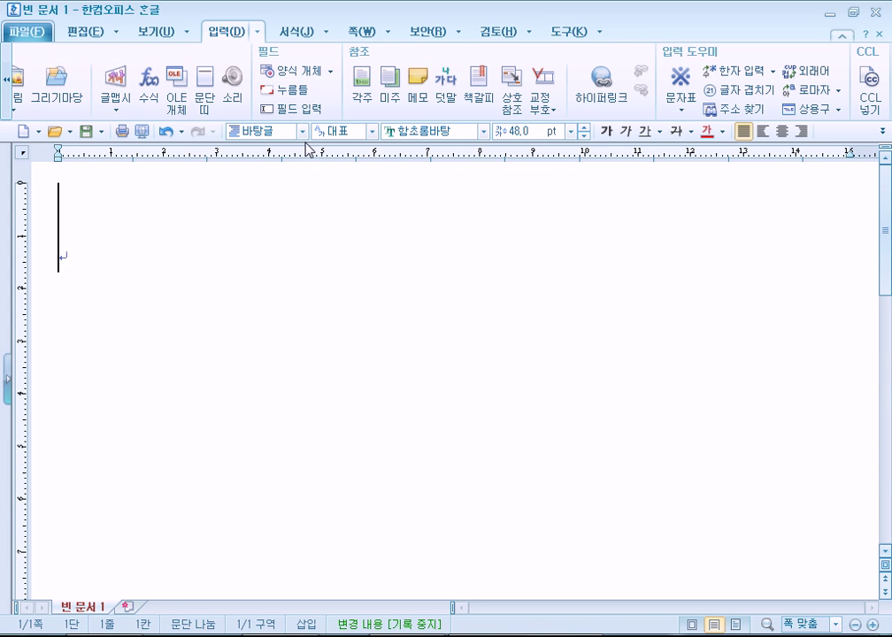
click(571, 131)
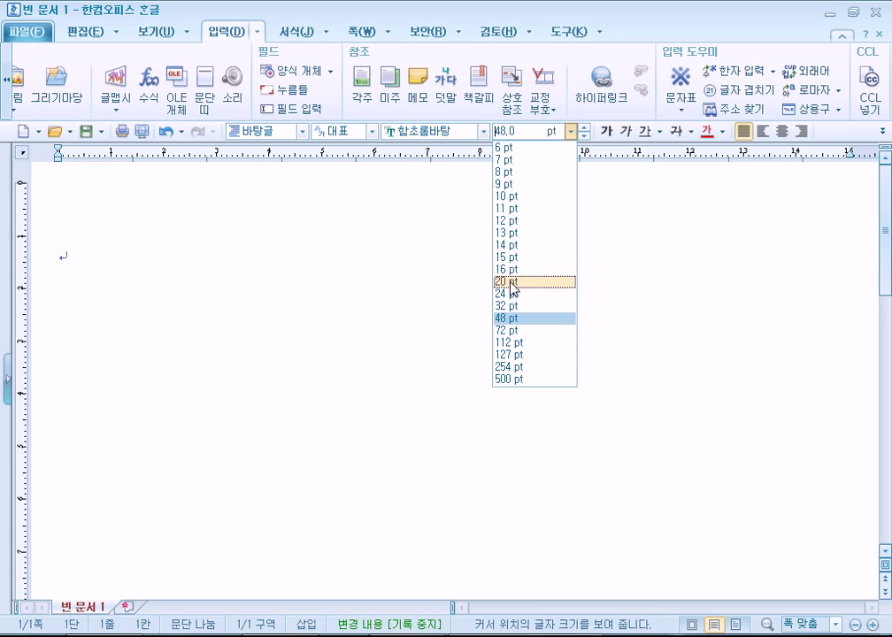
click(511, 282)
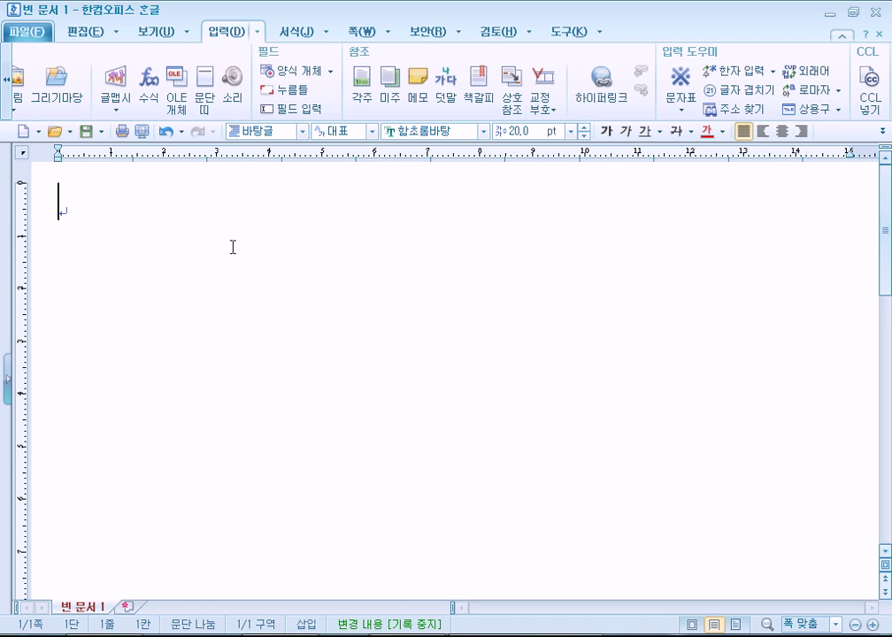
text(응모기간 : )
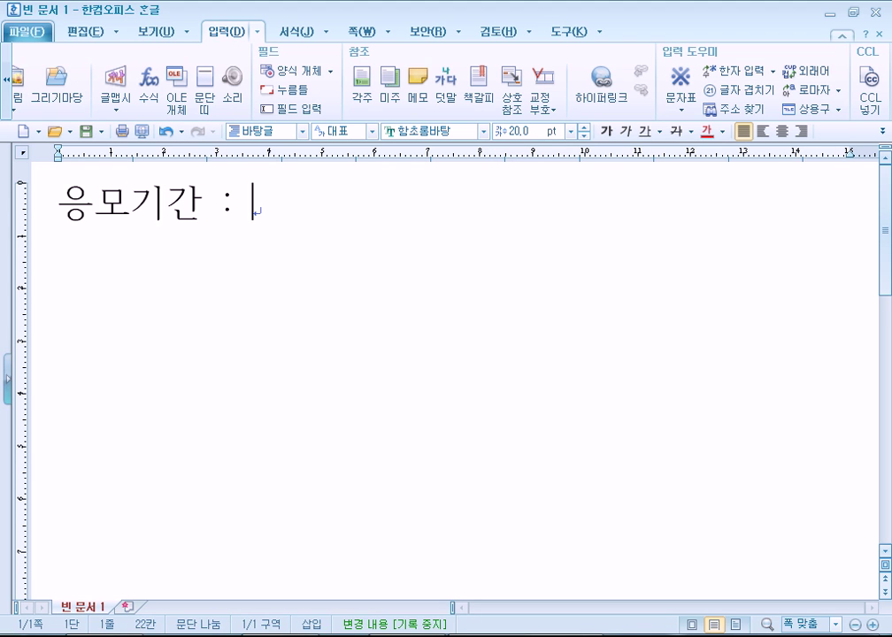
text(4월 )
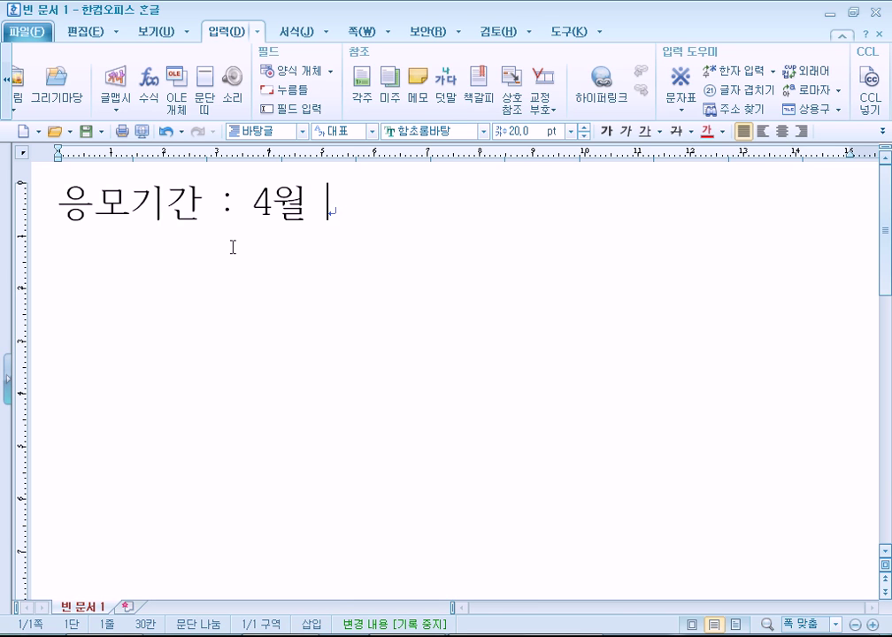
text(4일)
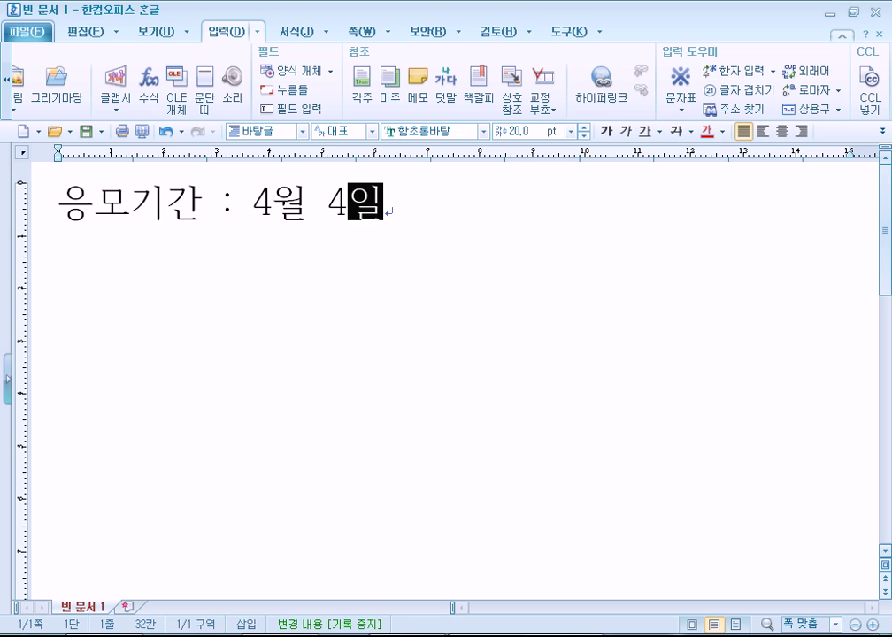
key(Return)
Type the lines 장 소 : 행사장, 응모방법 : 카드 구매 고객, and 경품내용 : 브라질 10일 여행
text(장    소)
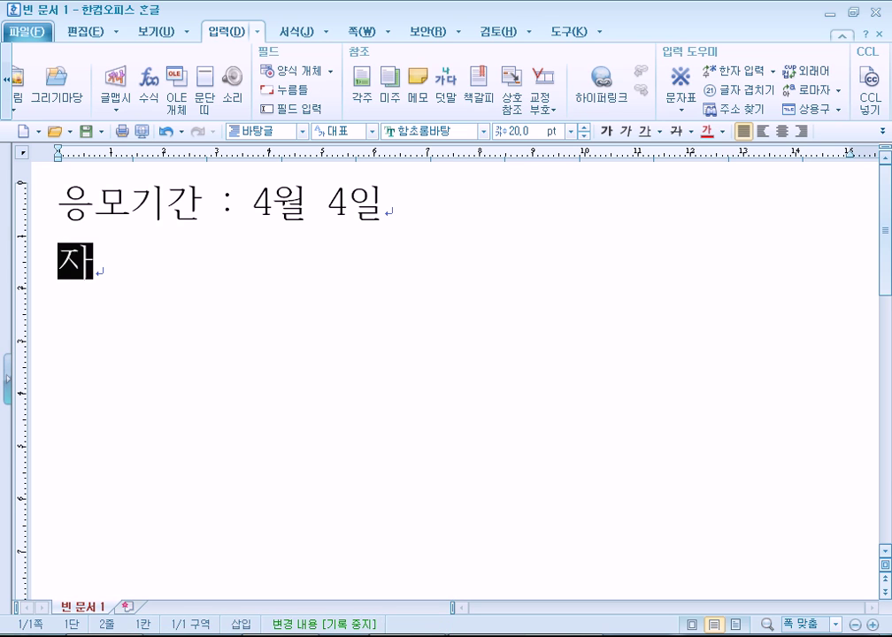
text( : )
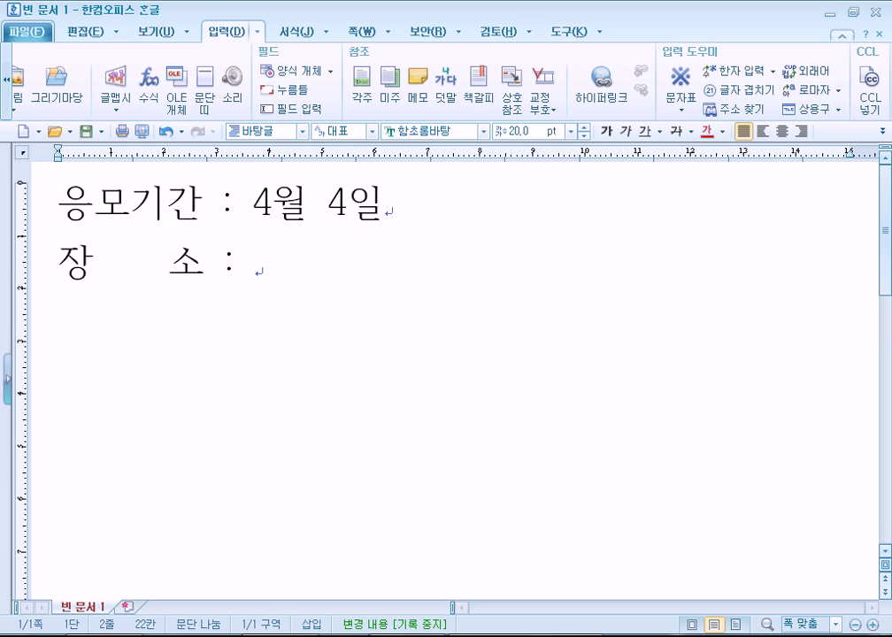
text(행사장)
key(Return)
text(응ㅁ모방법 : 카드 구매 고객)
key(Return)
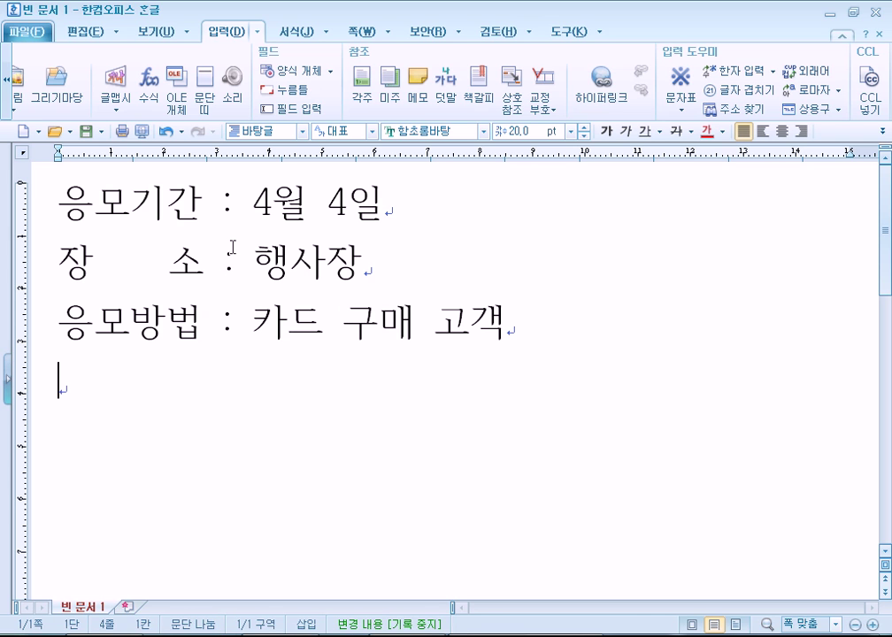
text(경품매요)
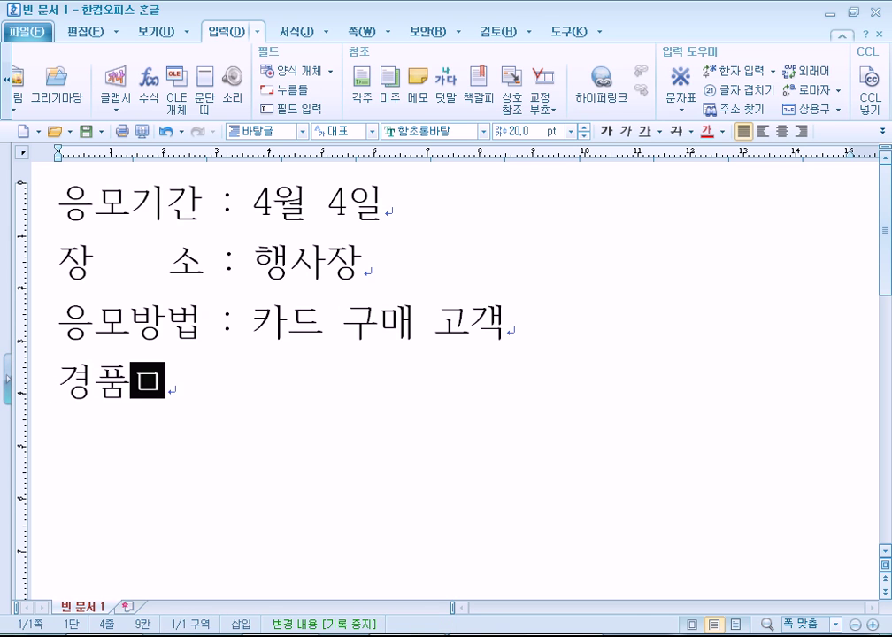
key(BackSpace)
key(BackSpace)
key(BackSpace)
text(내용 : )
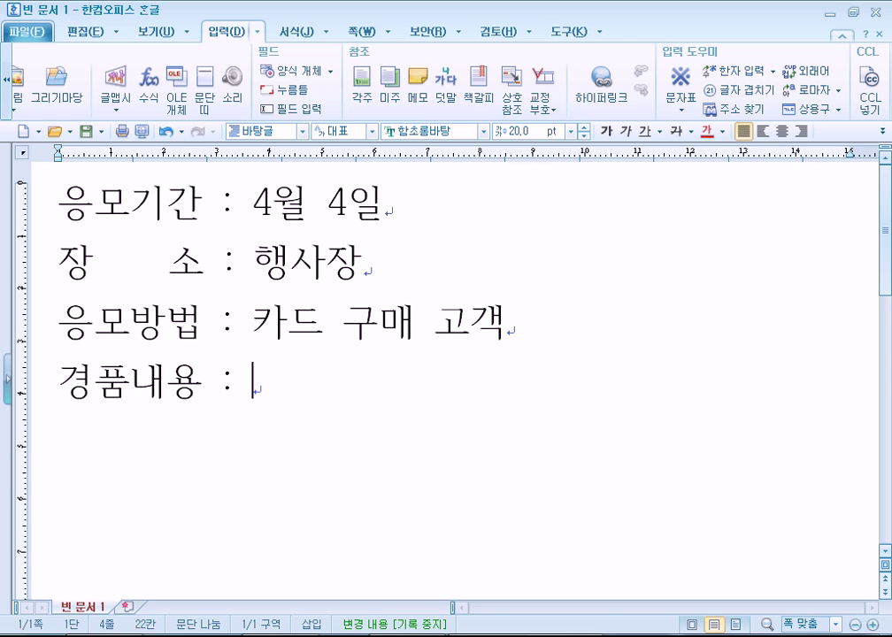
text(브라질 )
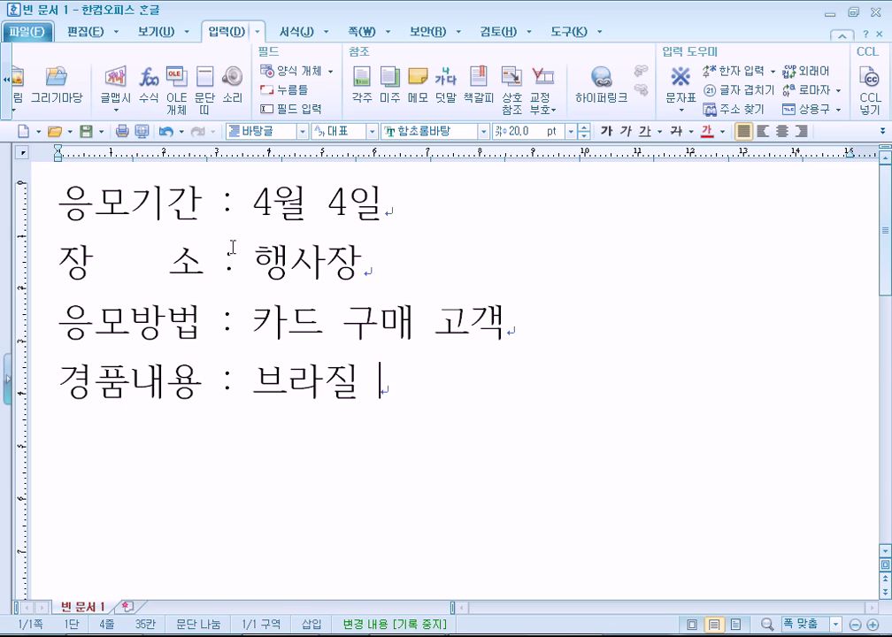
text(10ㅇㅣㄹ)
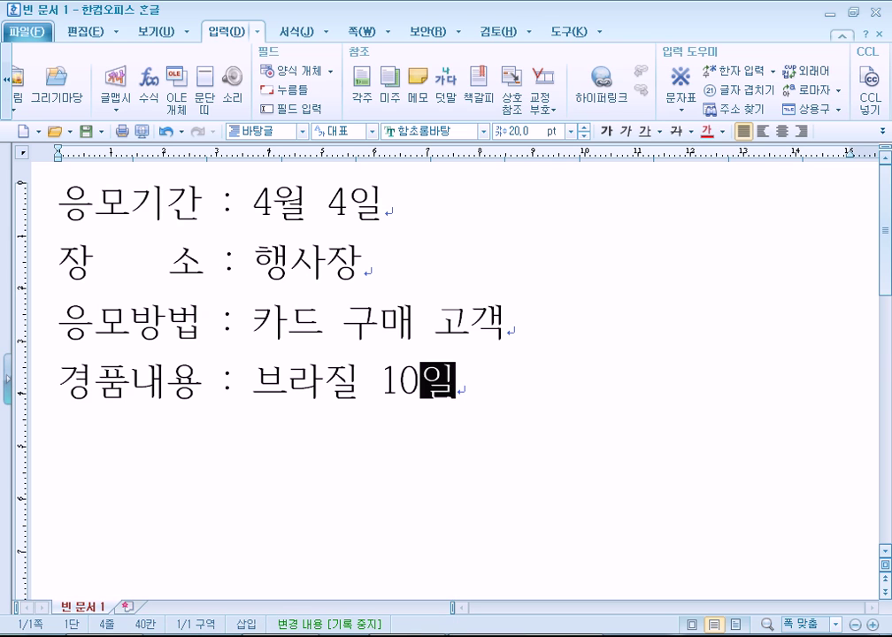
text( 여행)
key(Return)
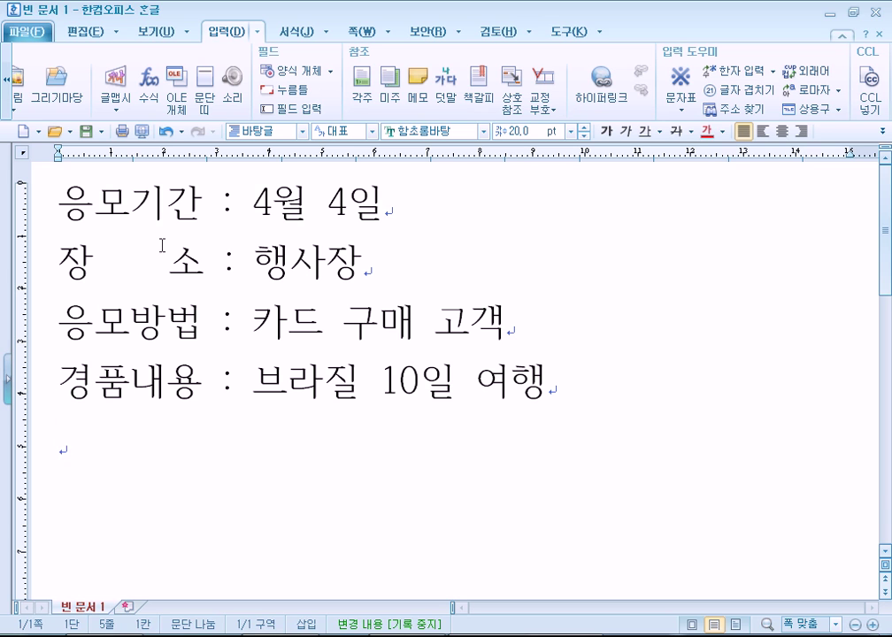
double_click(227, 201)
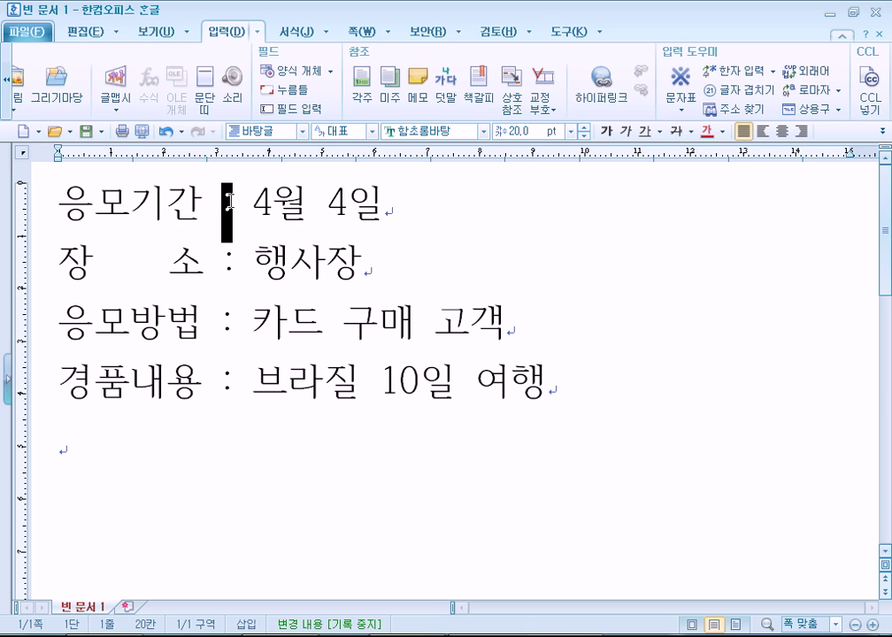
double_click(229, 260)
click(228, 320)
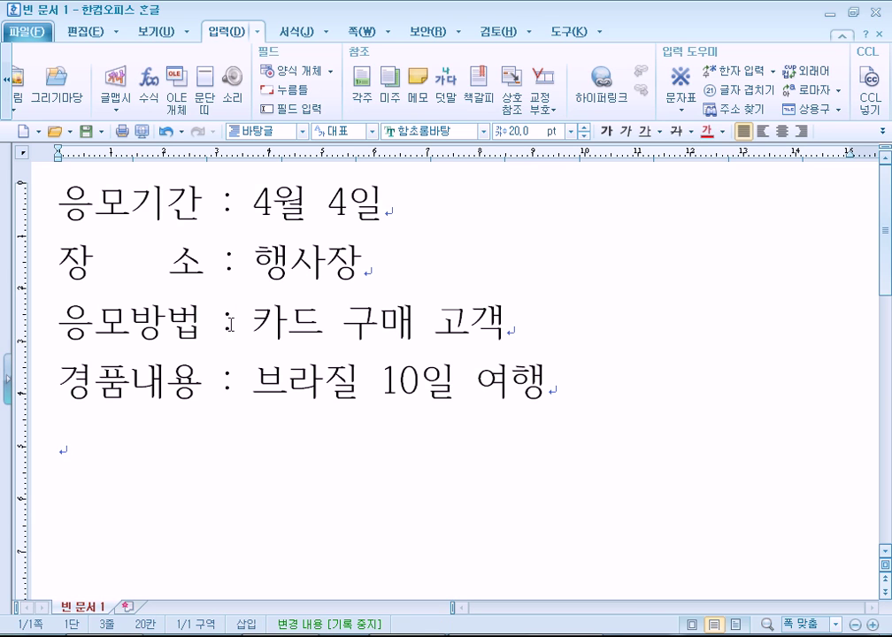
double_click(229, 323)
double_click(230, 380)
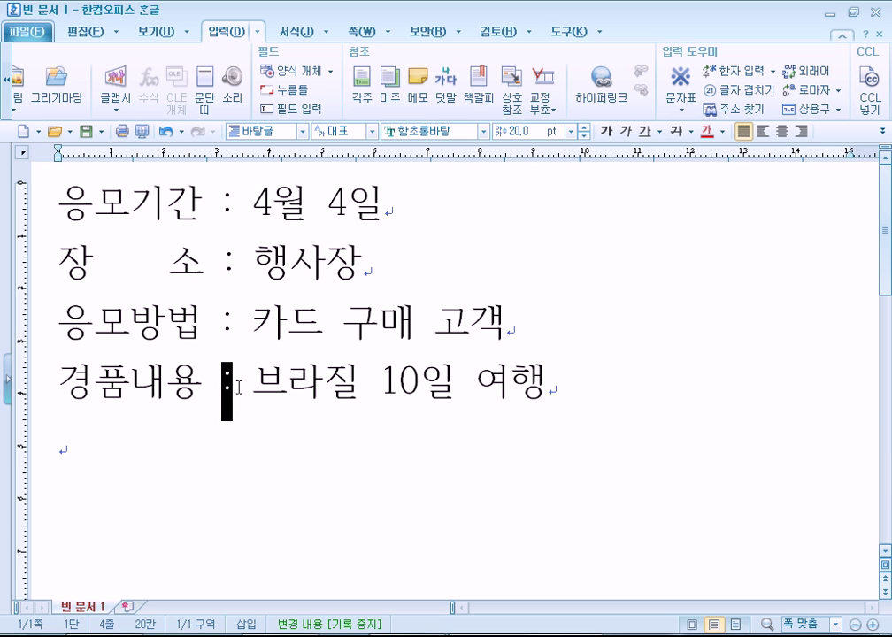
click(238, 386)
double_click(229, 205)
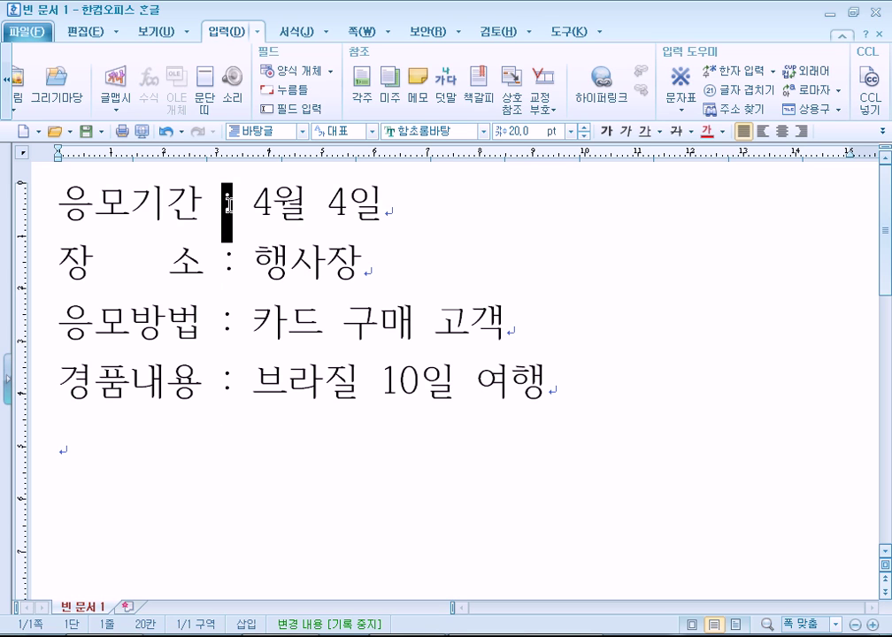
click(152, 443)
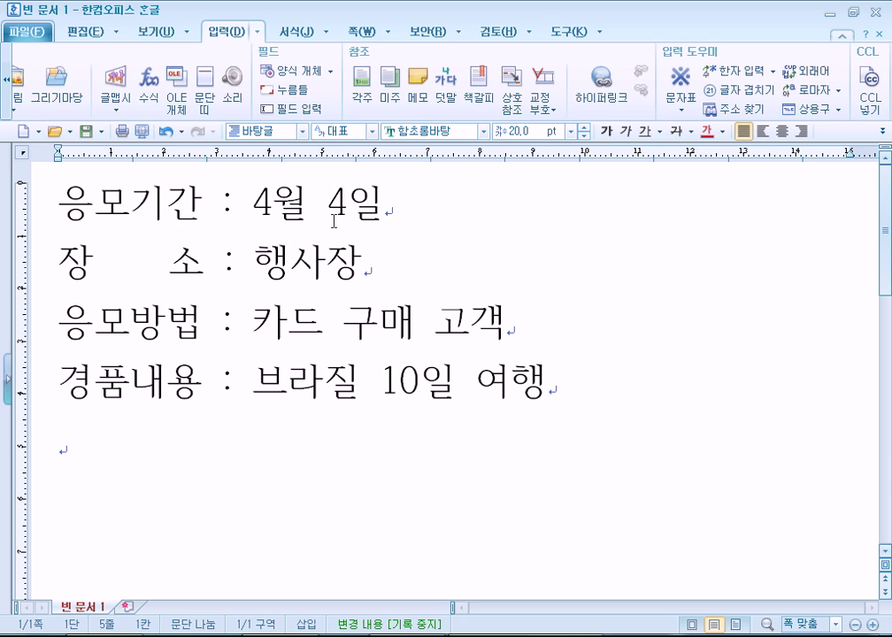
click(205, 196)
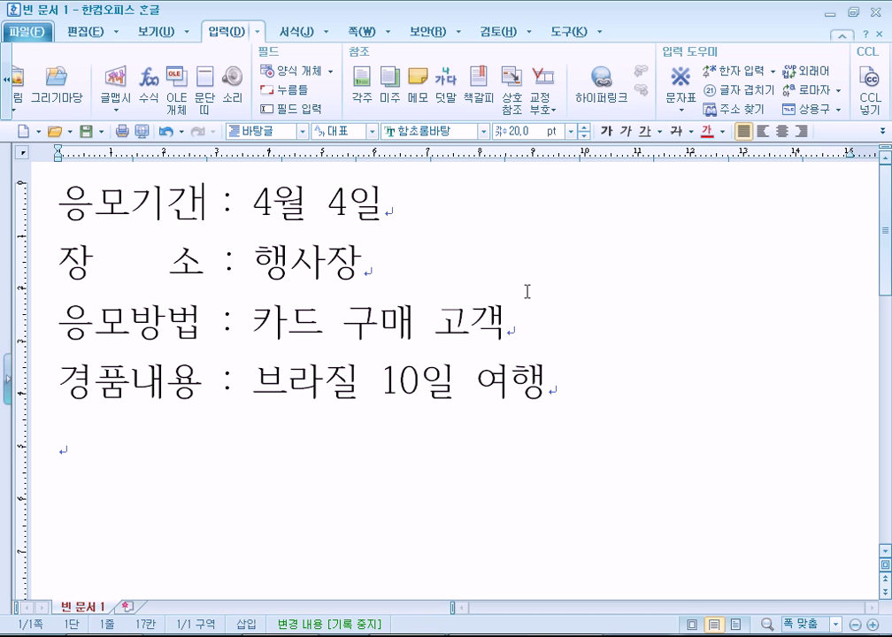
key(Delete)
key(Right)
key(Delete)
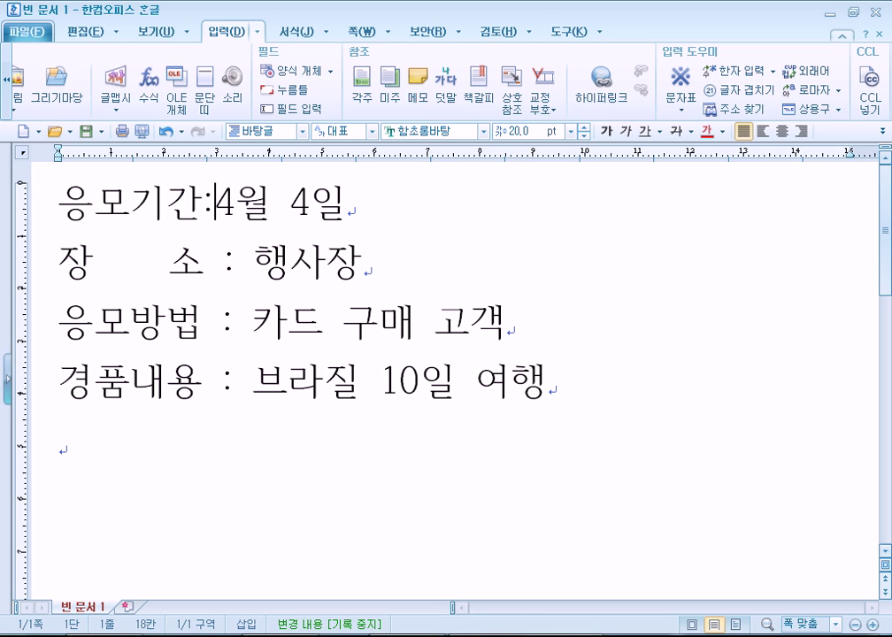
key(Left)
key(Right)
key(Down)
key(Down)
key(Down)
key(Down)
Add a 15:30 출발 line after an empty line below the notice
scroll(476, 369, down, 3)
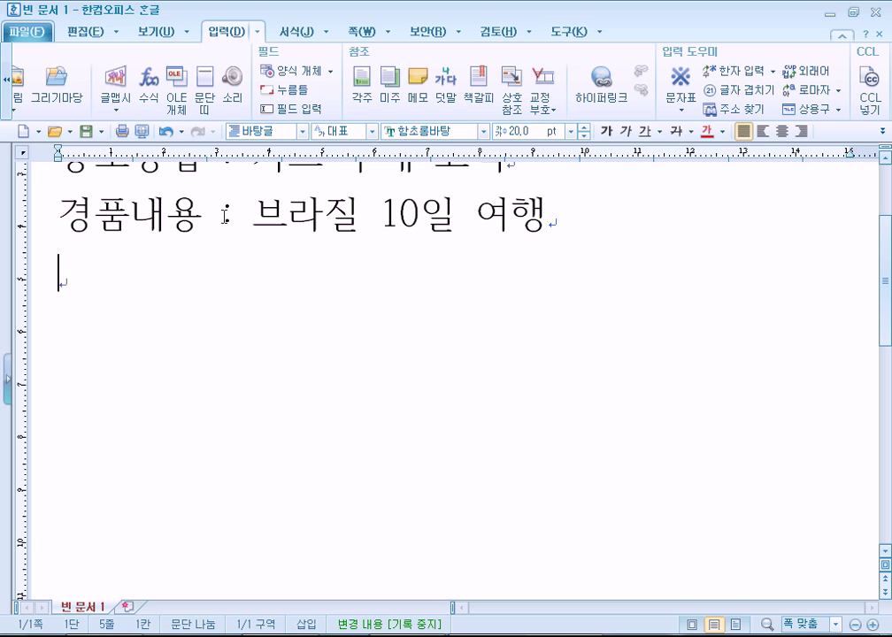
key(Return)
text(15:30)
text( 출발)
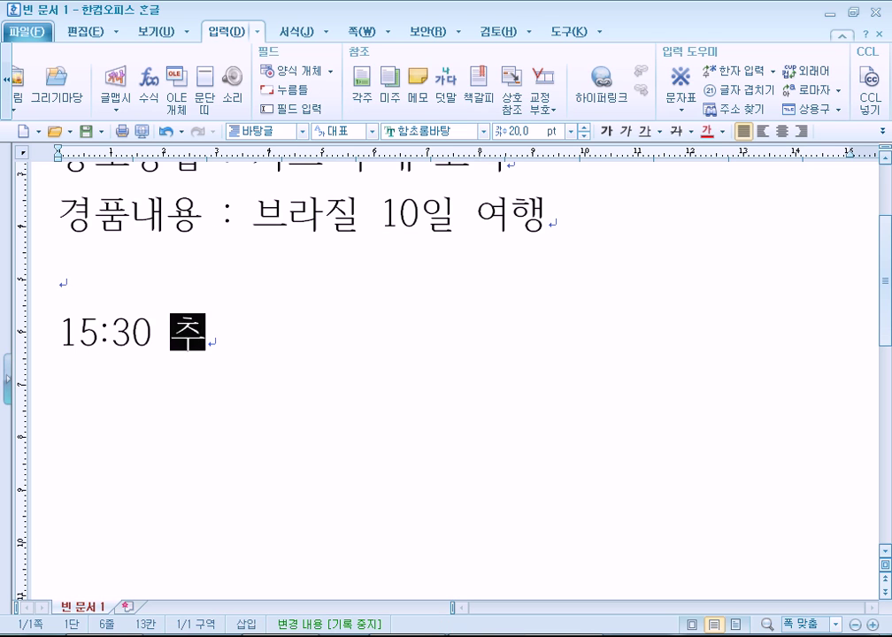
key(Return)
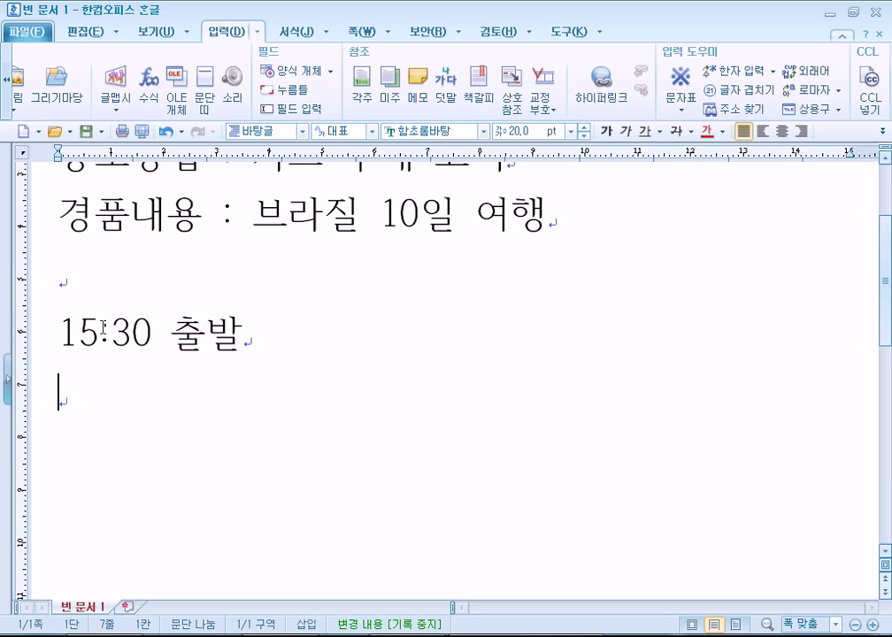
drag(98, 334, 112, 335)
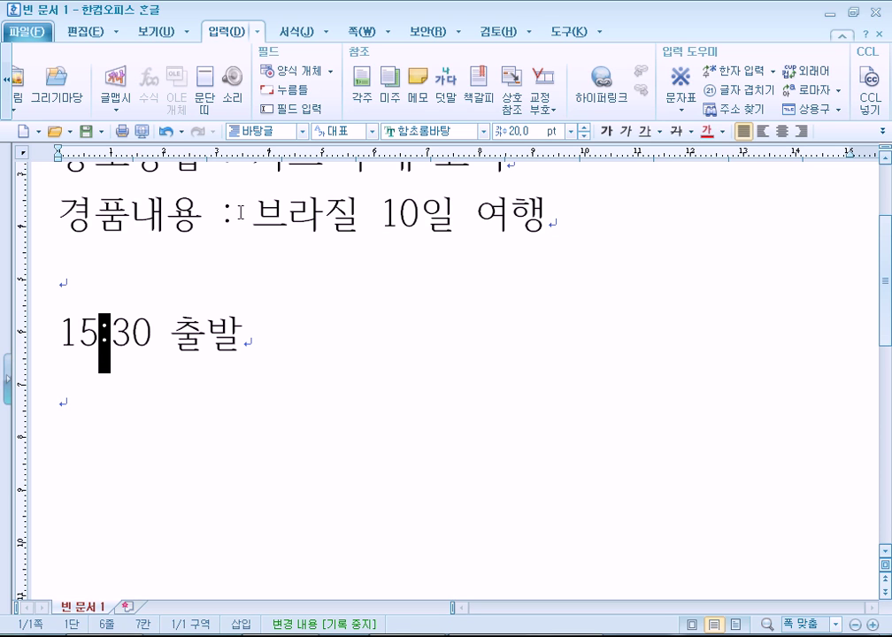
drag(202, 217, 256, 216)
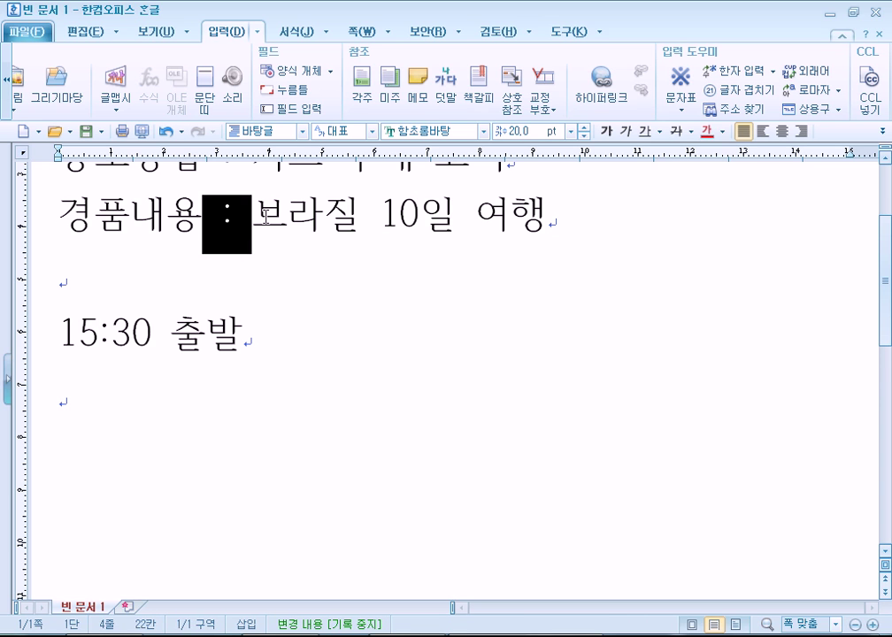
click(208, 290)
click(185, 411)
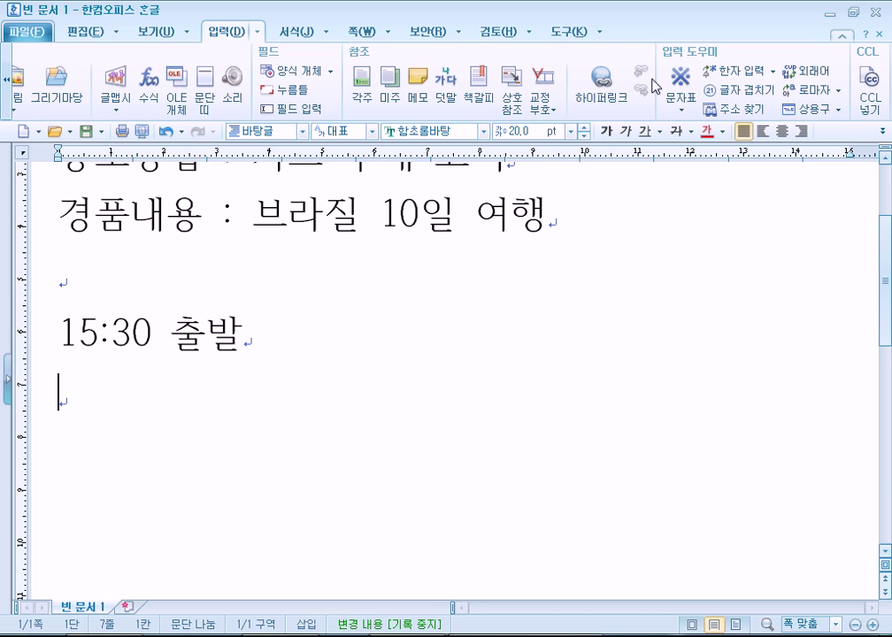
Append , 자가용 after 여행 on the 경품내용 line
click(726, 256)
text(, 자가요)
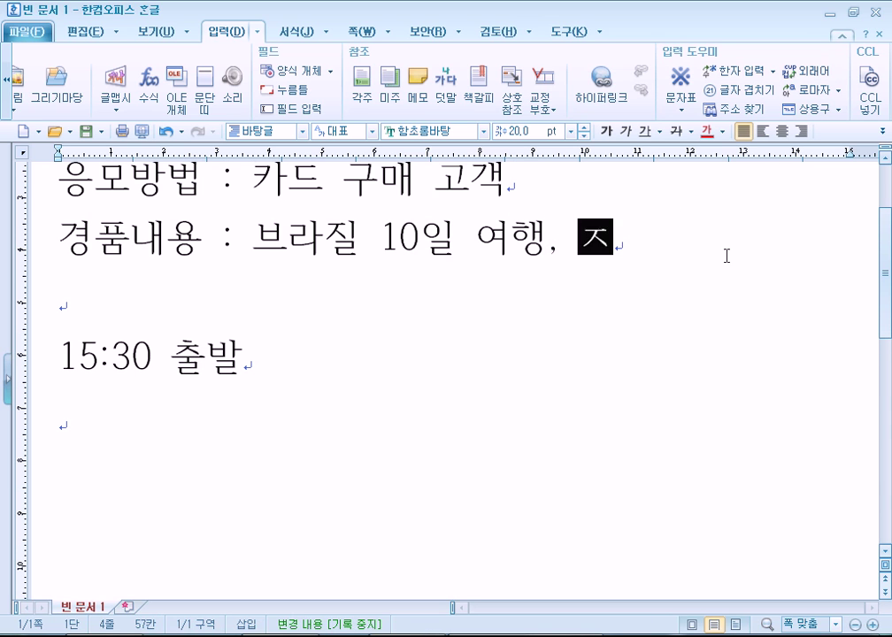
text(ㅇ)
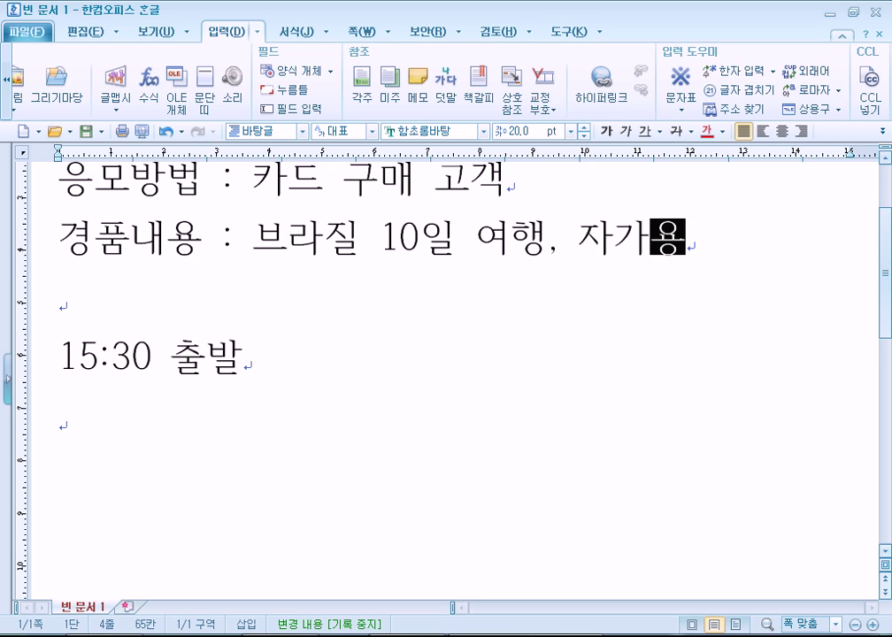
click(548, 253)
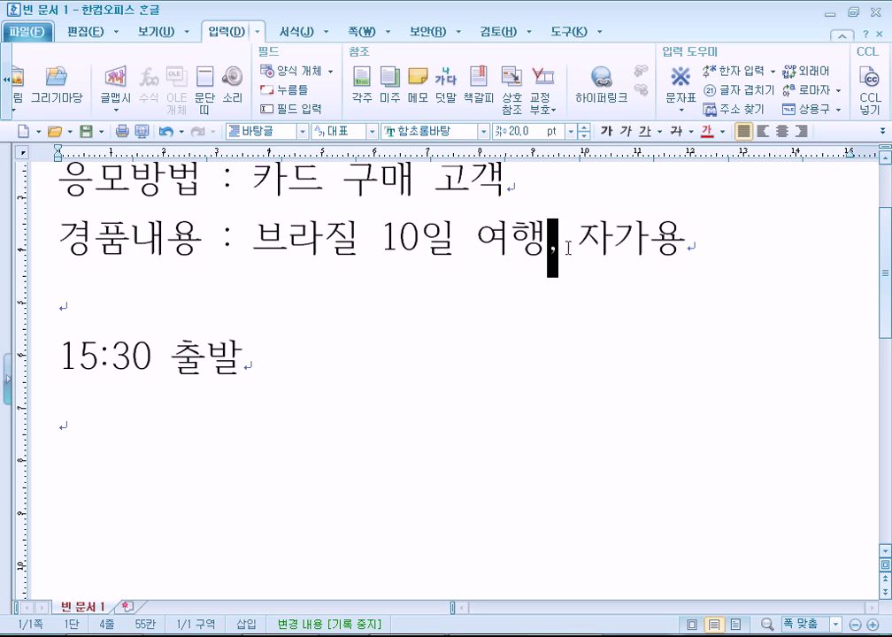
click(579, 239)
key(BackSpace)
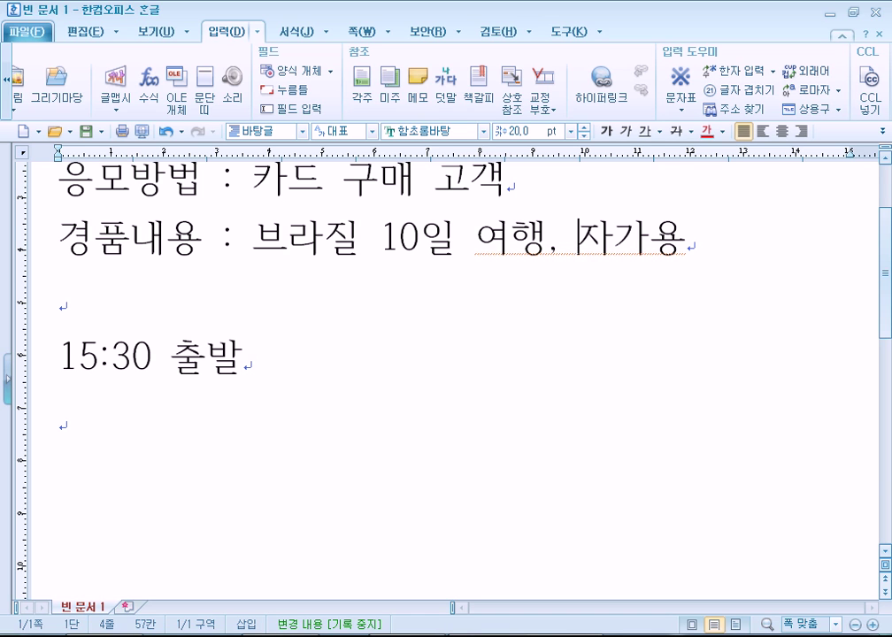
Restore the space before 자가용 and remove stray characters at the line's end
key(Left)
key(Left)
key(shift+Right)
key(Right)
key(Right)
key(shift+Left)
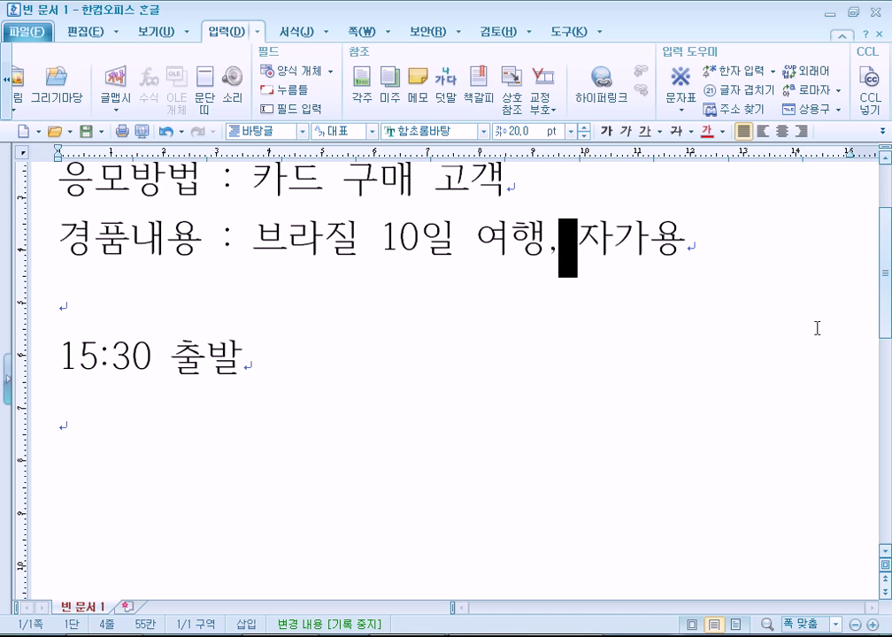
key(End)
text(.)
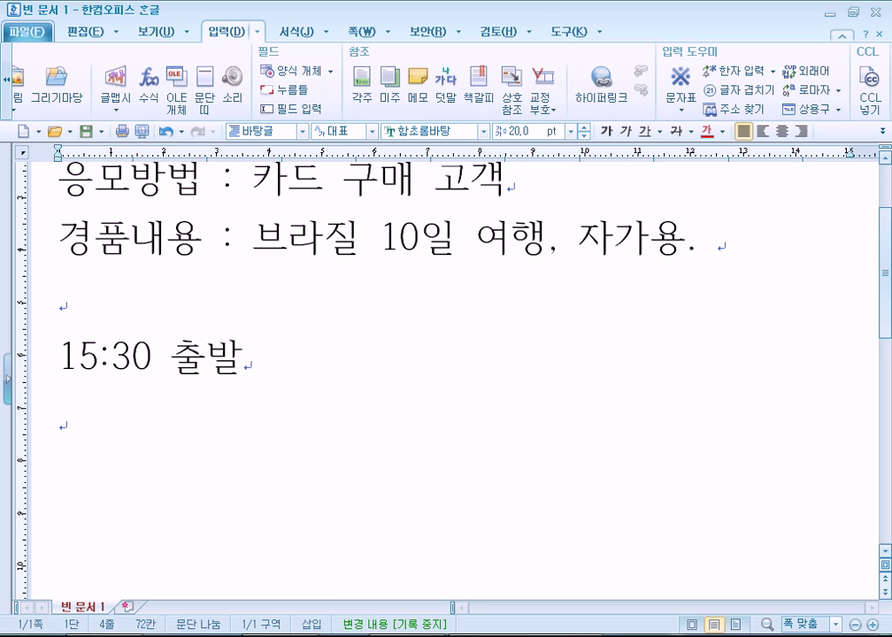
key(BackSpace)
key(BackSpace)
text(ㄴㅇㄹ)
key(BackSpace)
key(BackSpace)
key(BackSpace)
key(BackSpace)
Shrink all the notice text from 20 pt to 15 pt, then switch to the web browser
scroll(708, 320, up, 1)
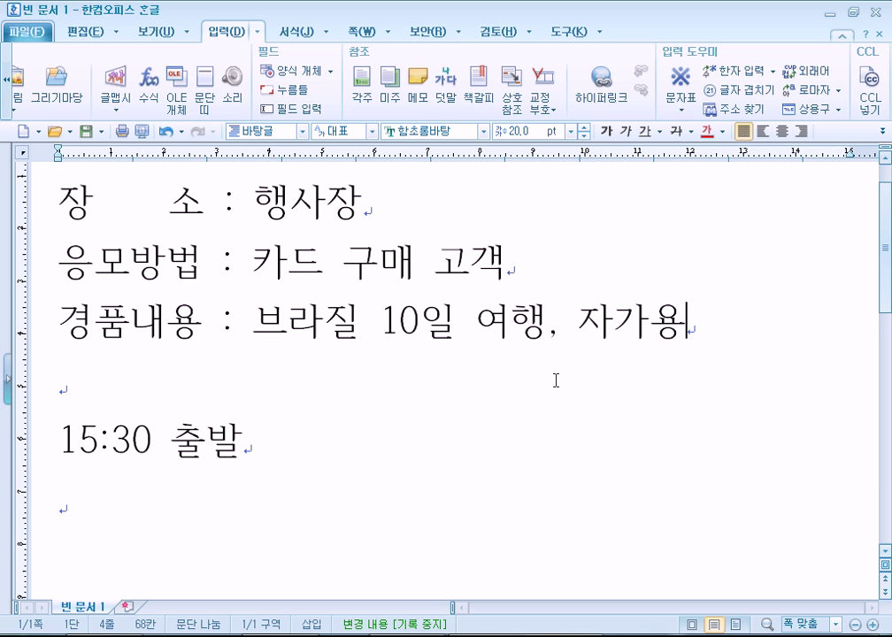
scroll(556, 380, up, 1)
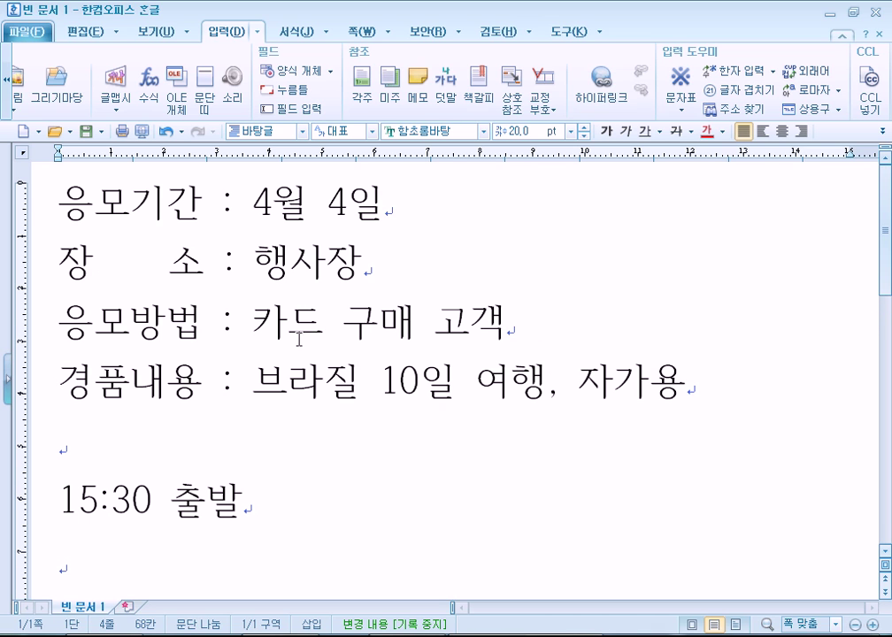
click(217, 439)
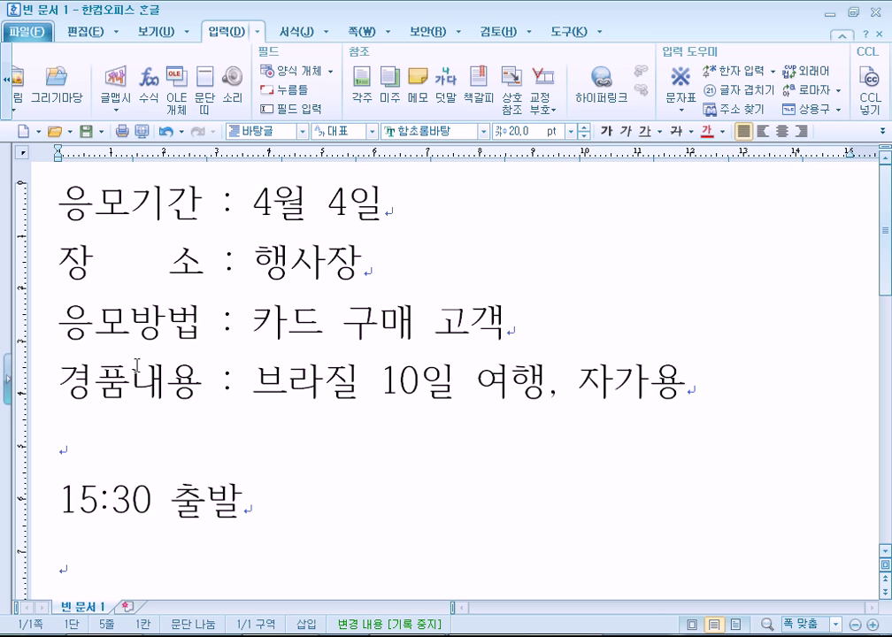
key(ctrl+a)
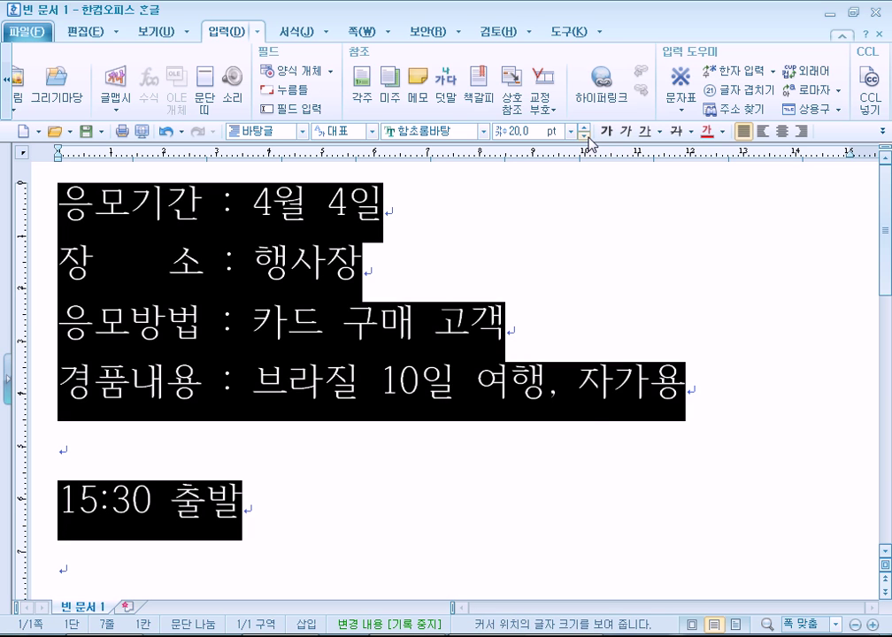
click(584, 135)
click(584, 135)
click(584, 135)
click(584, 135)
click(584, 135)
click(399, 379)
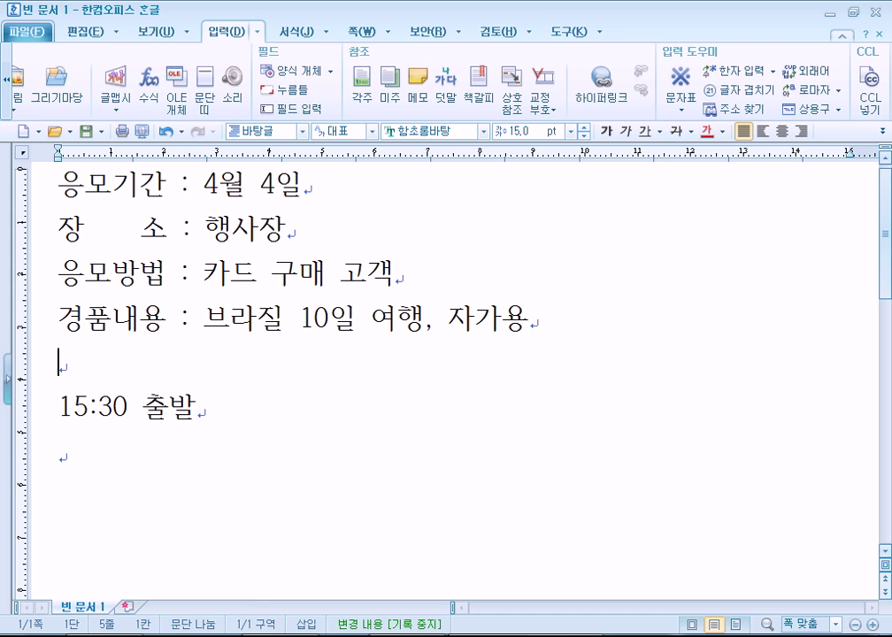
key(alt+Tab)
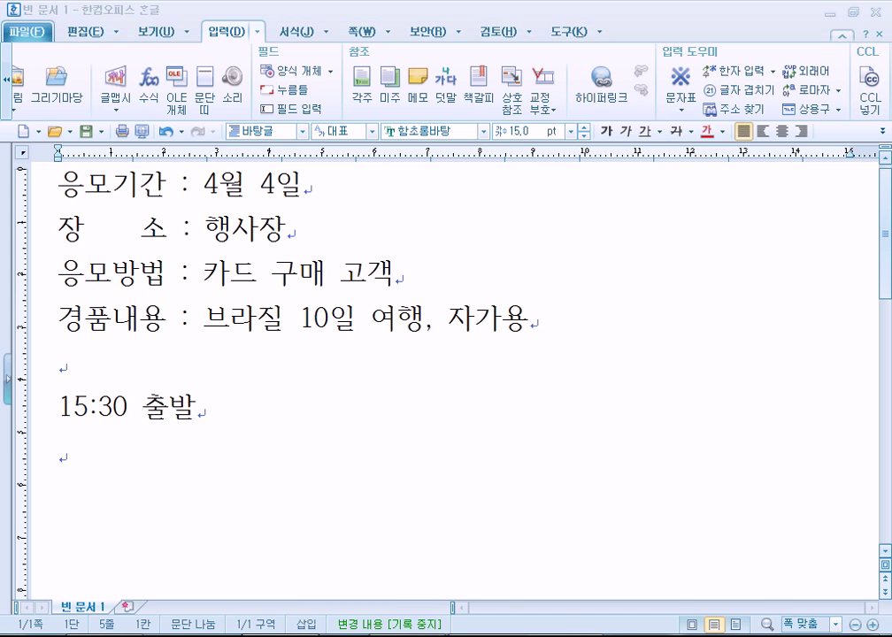
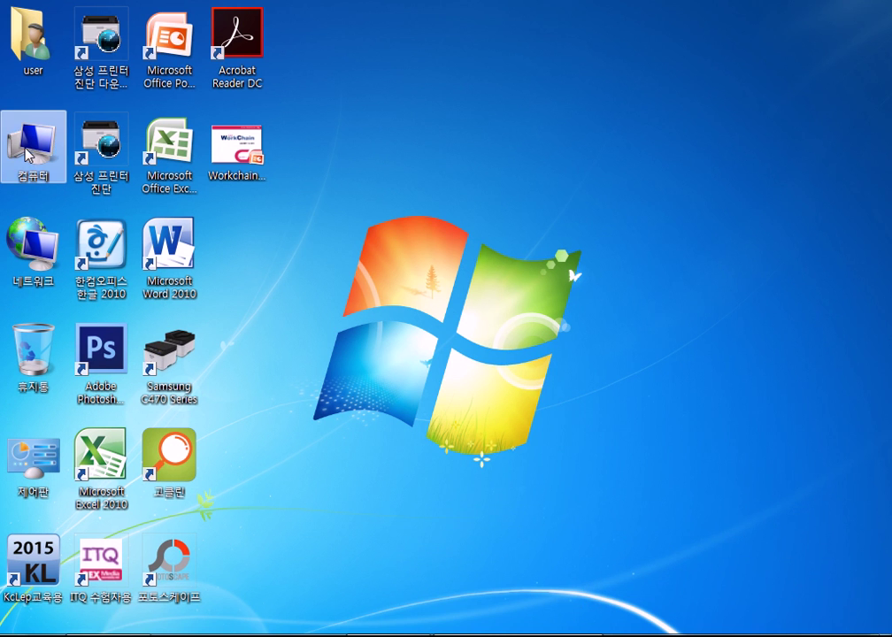
Permanently delete the old 쉽게 배우는 한글-2010 folder and the (1).zip duplicate from Downloads
double_click(25, 153)
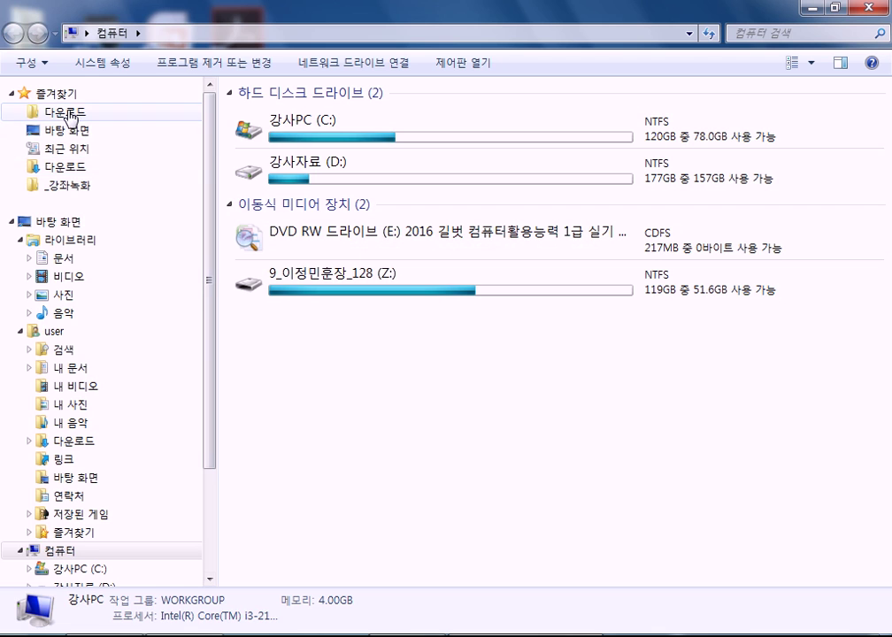
click(62, 109)
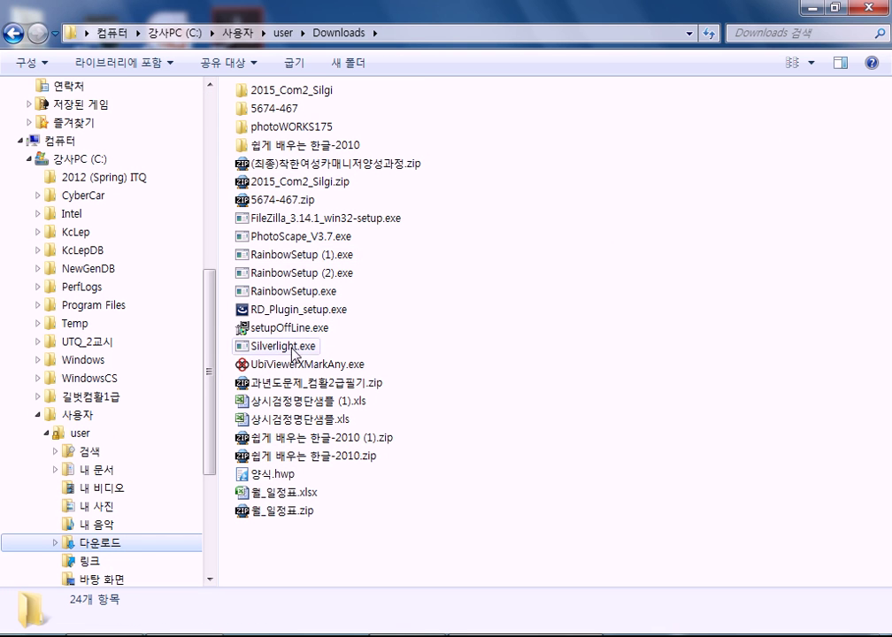
click(285, 456)
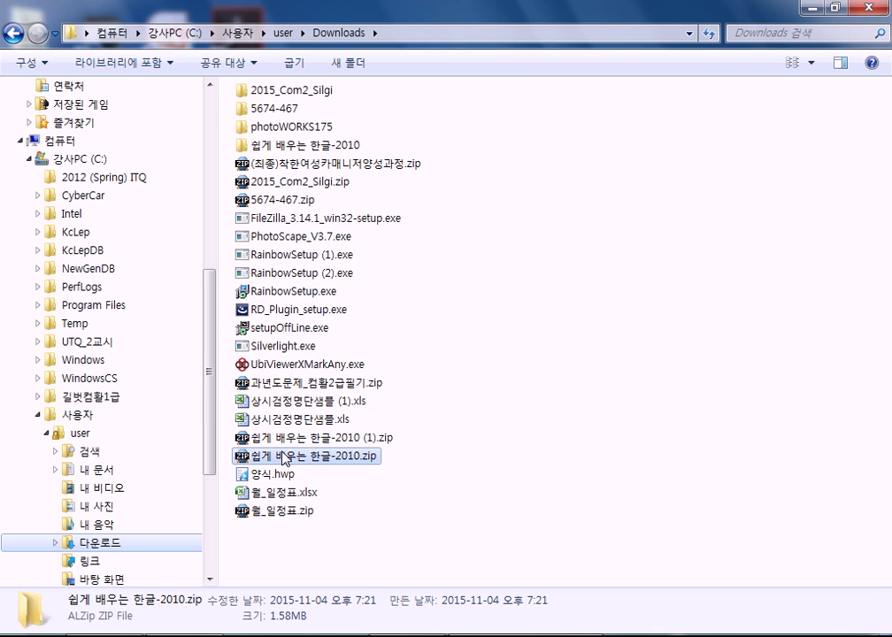
click(296, 145)
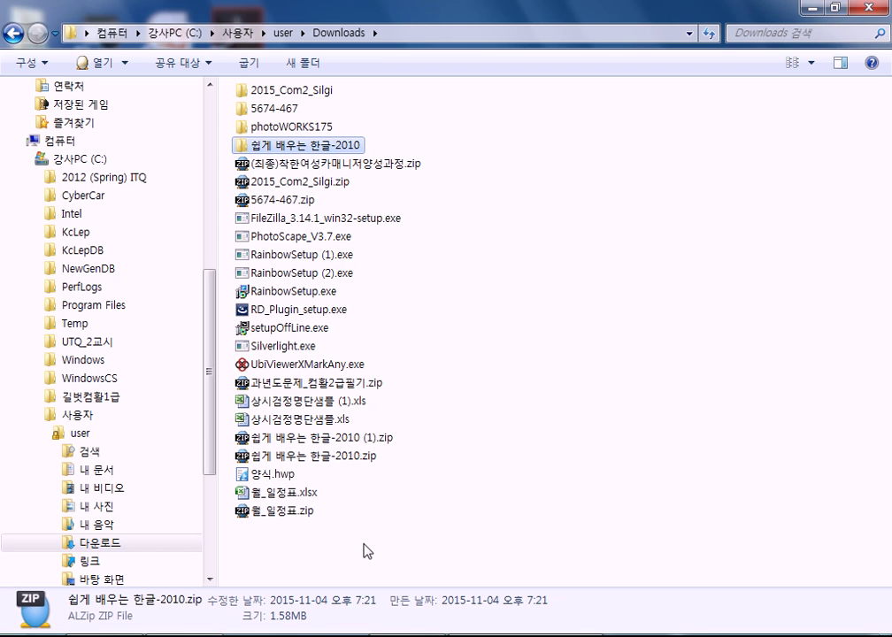
click(334, 440)
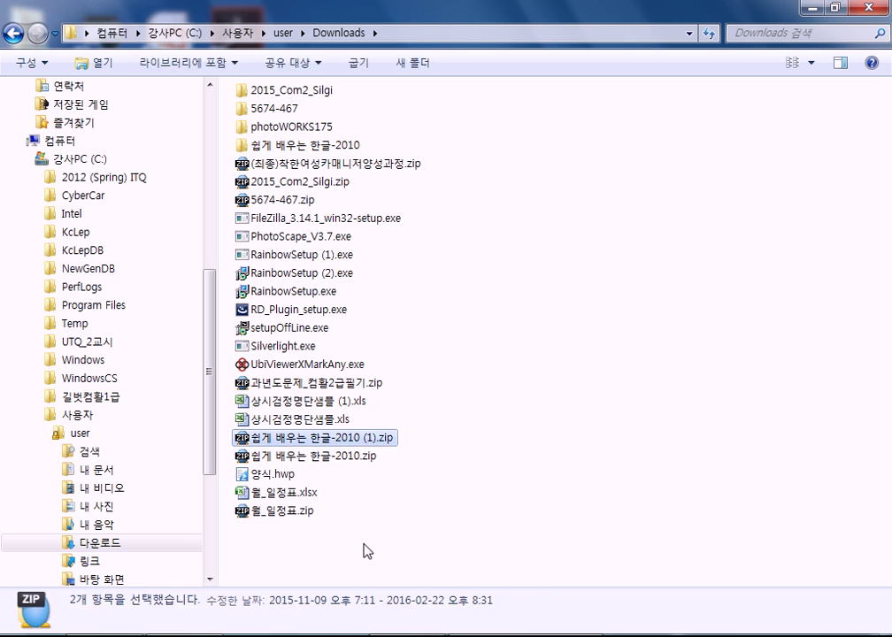
ctrl+click(296, 145)
key(shift+Delete)
key(Return)
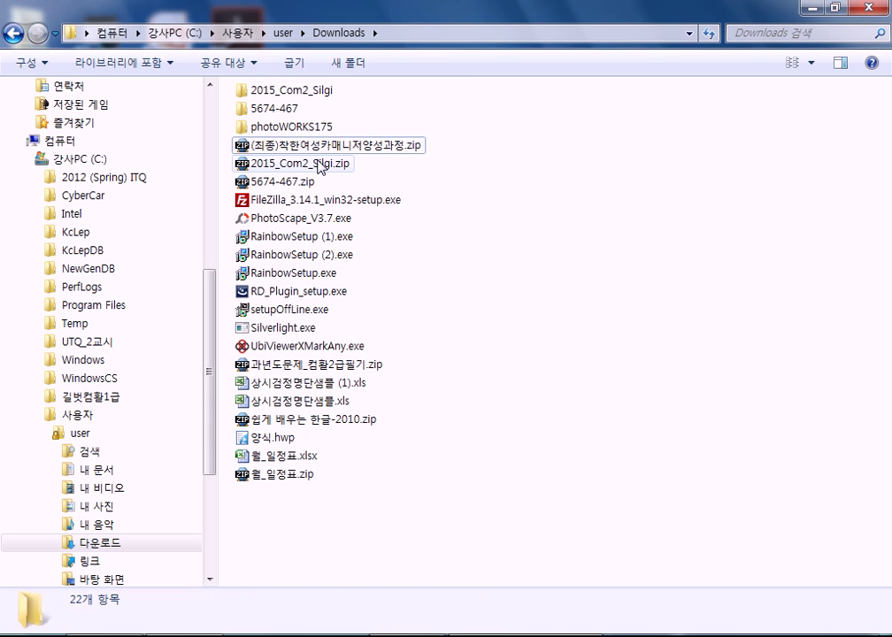
click(299, 423)
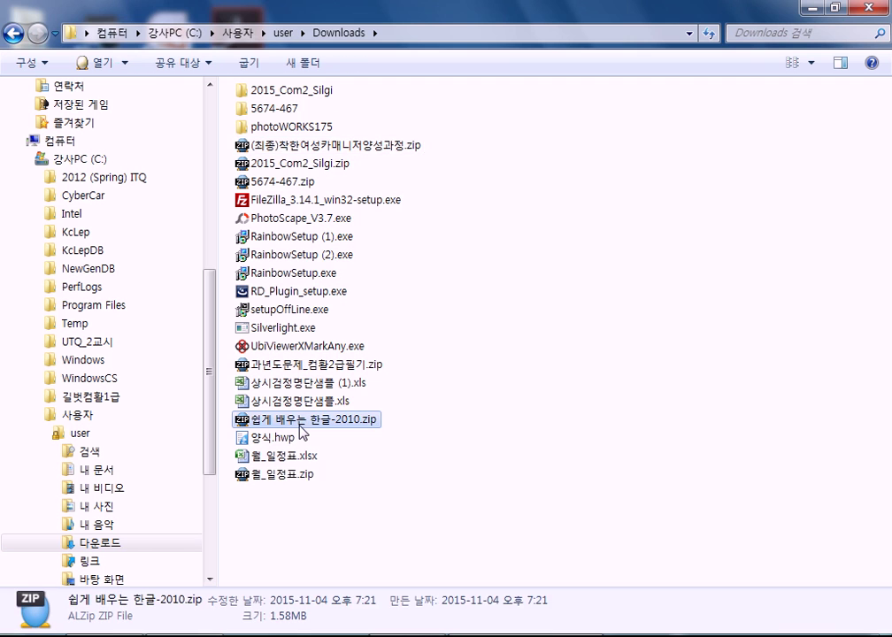
Extract 쉽게 배우는 한글-2010.zip with ALZip into a 쉽게 배우는 한글-2010 folder
right_click(297, 423)
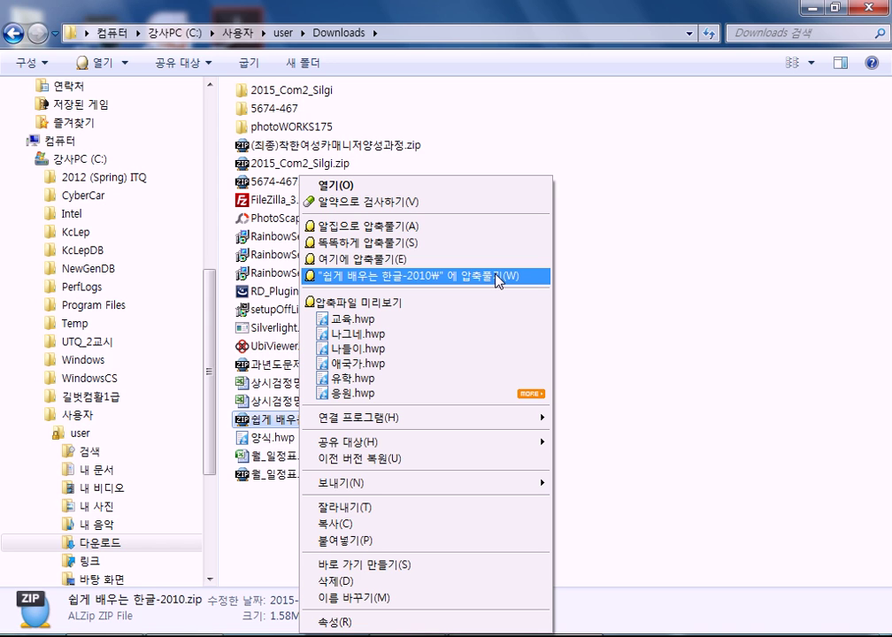
click(498, 277)
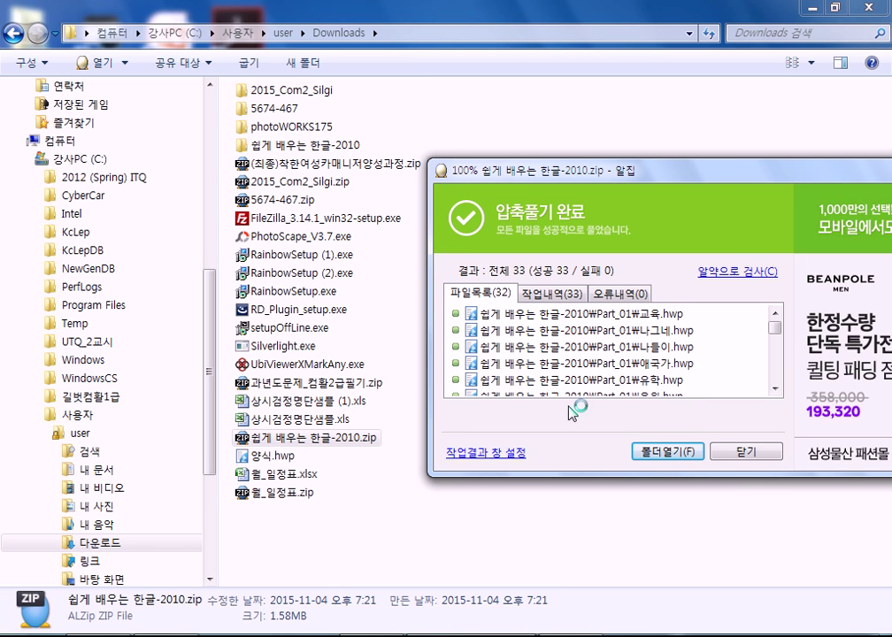
click(747, 453)
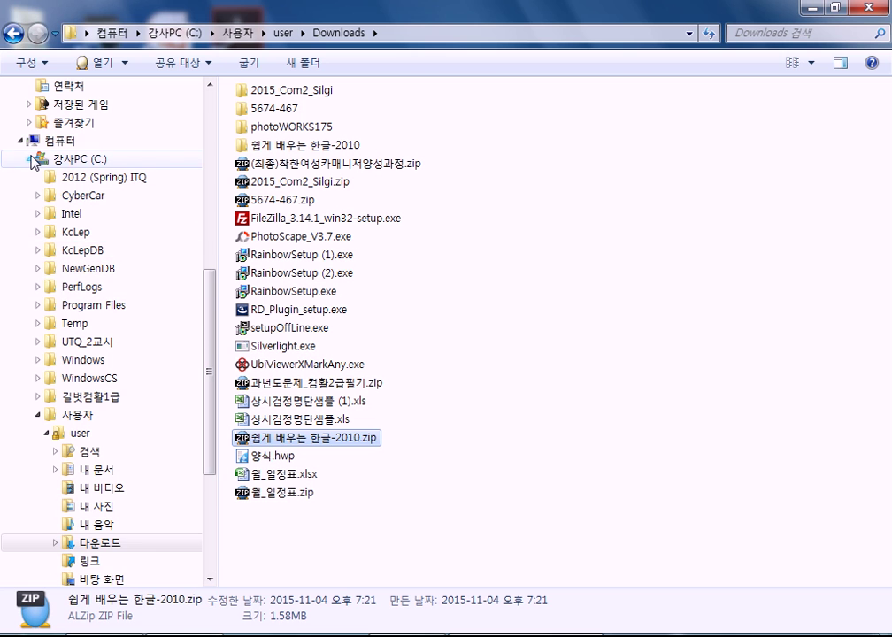
click(30, 160)
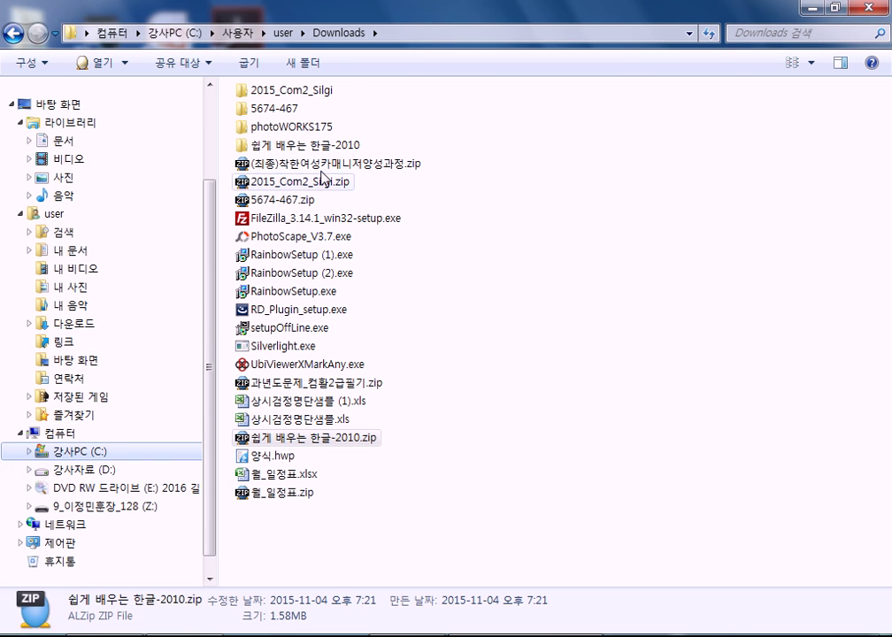
Copy the 쉽게 배우는 한글-2010 folder onto 강사자료 (D:), merging with the existing folder
drag(303, 147, 119, 471)
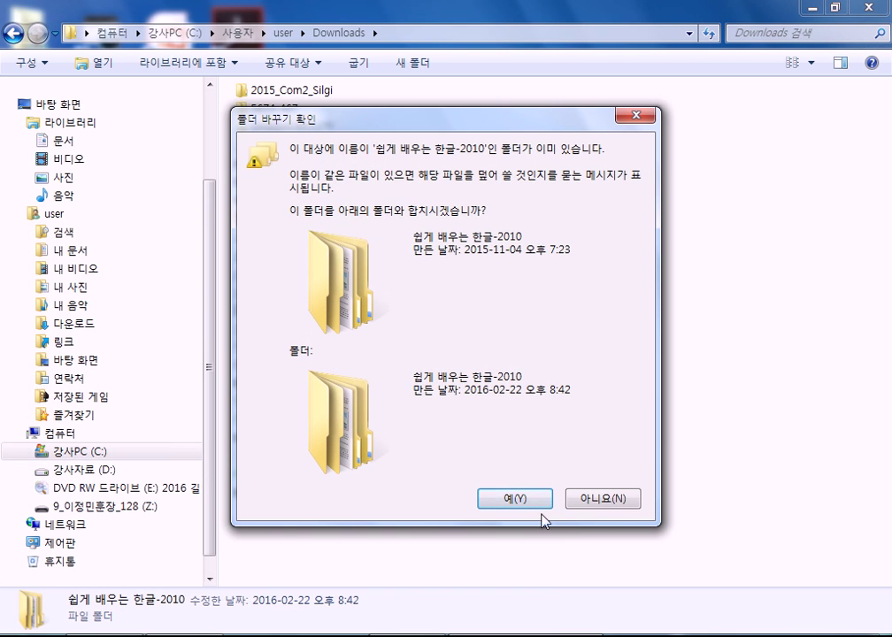
click(515, 499)
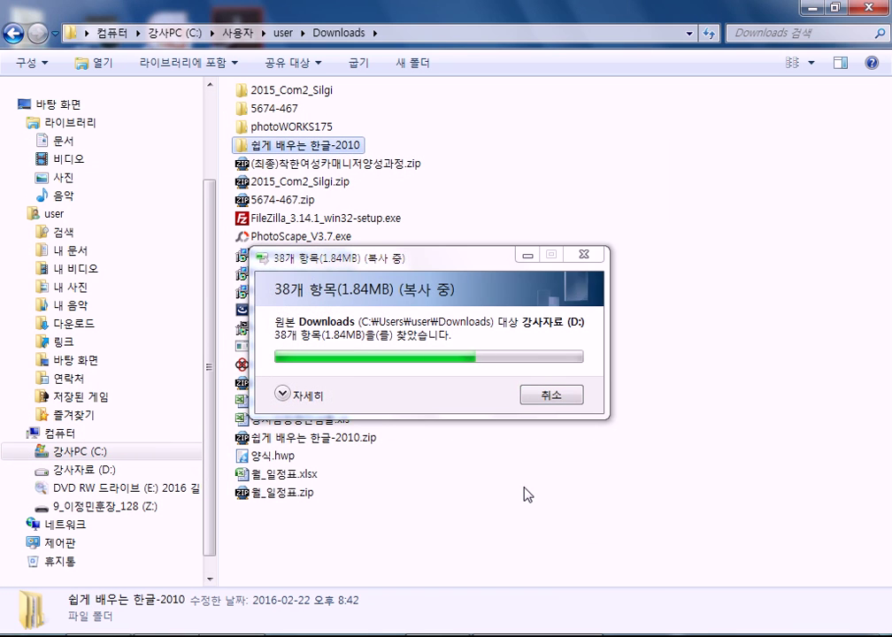
click(69, 469)
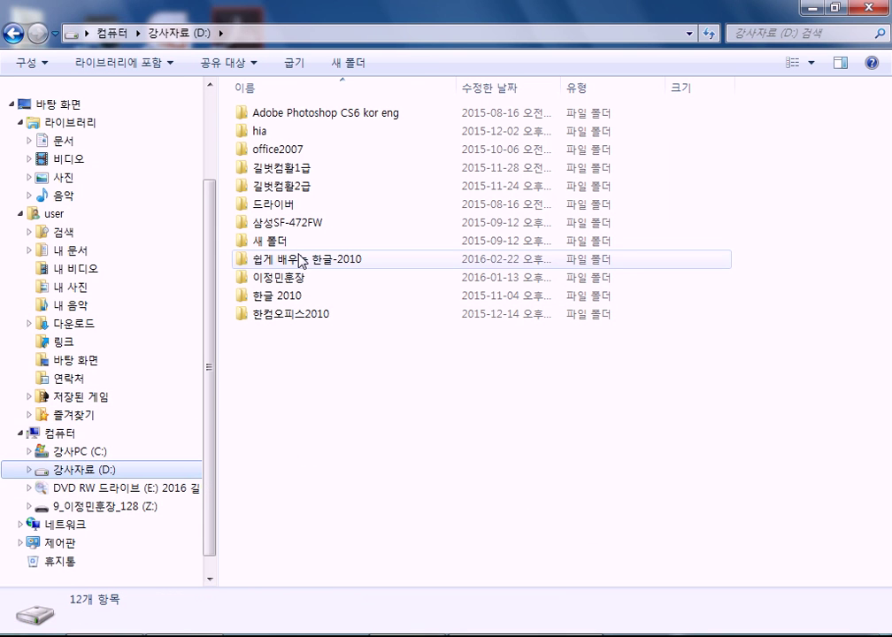
click(300, 259)
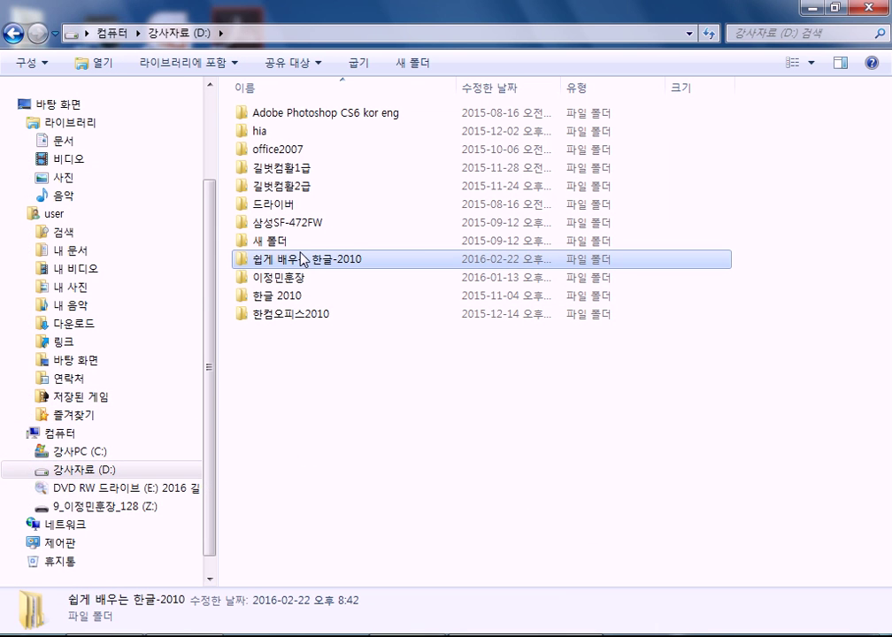
Compare the extracted folder in Downloads with the copy on 강사자료 (D:)
scroll(199, 176, up, 3)
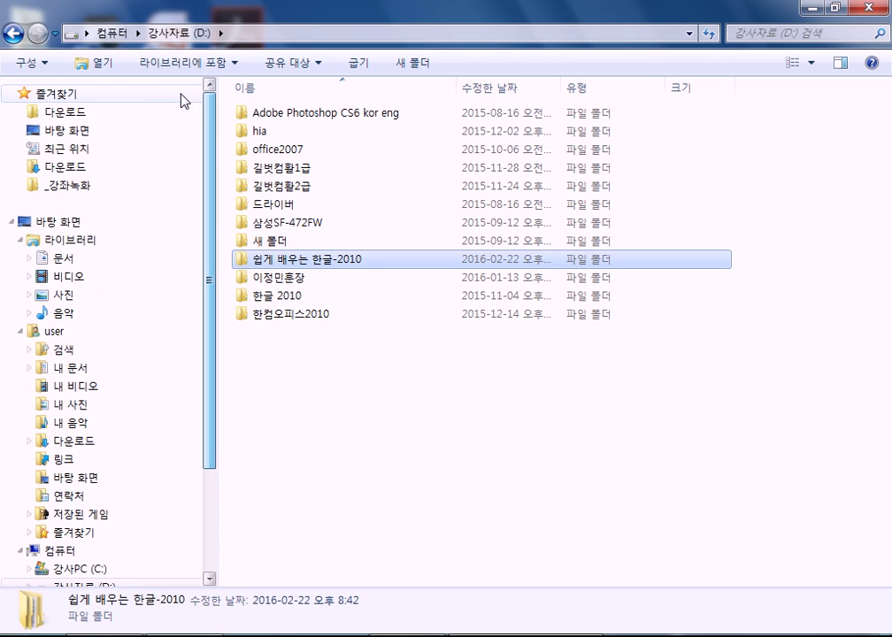
click(59, 111)
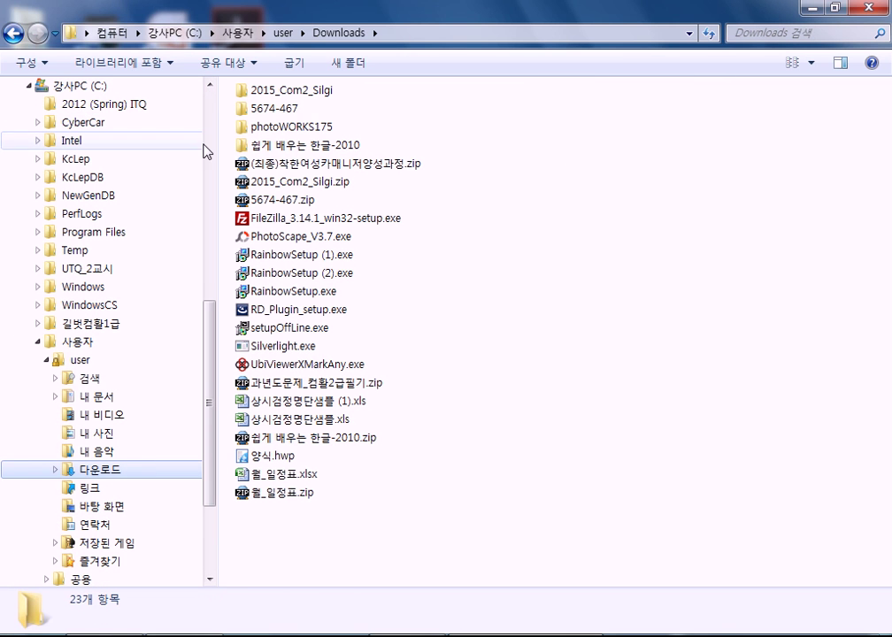
click(309, 147)
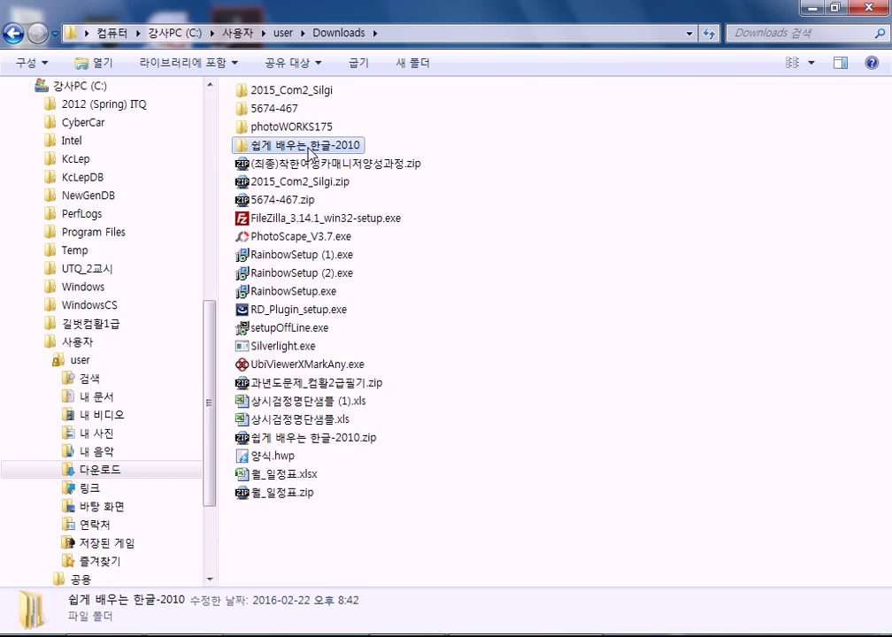
scroll(210, 354, down, 3)
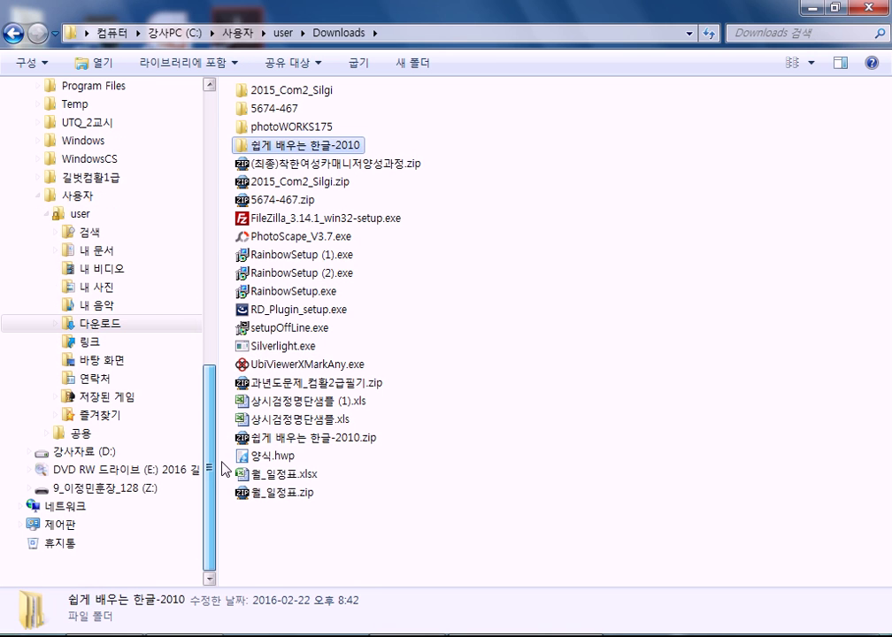
click(80, 451)
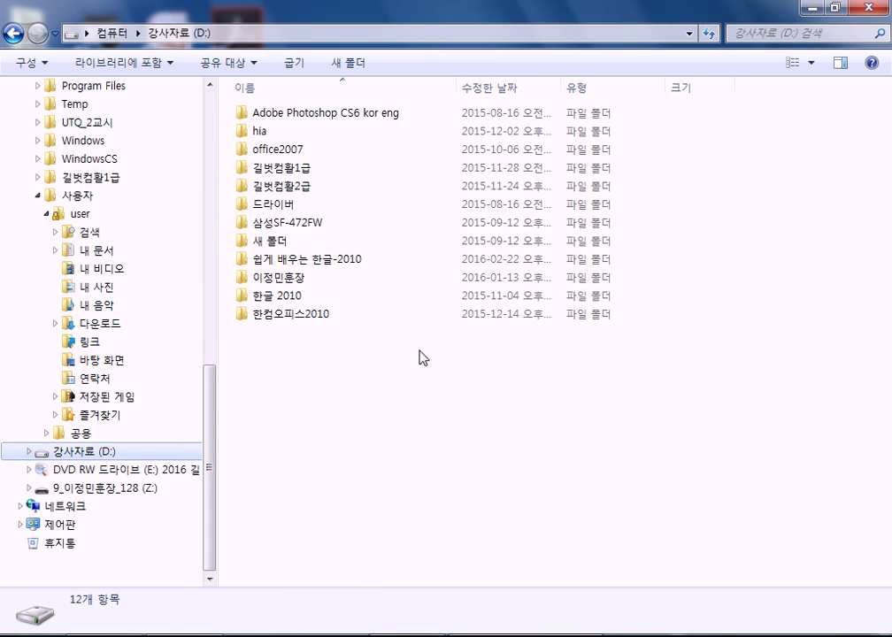
click(305, 259)
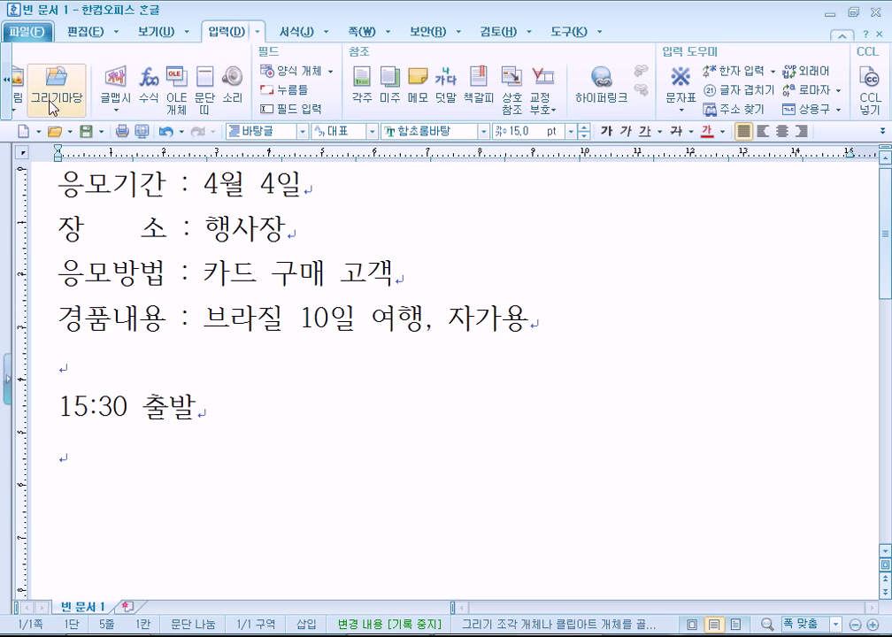
click(64, 132)
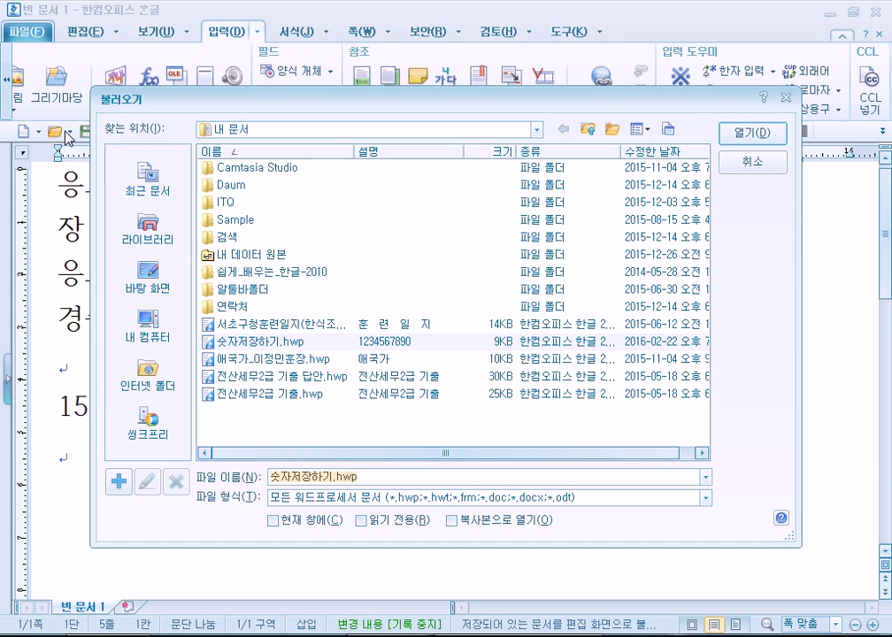
click(157, 337)
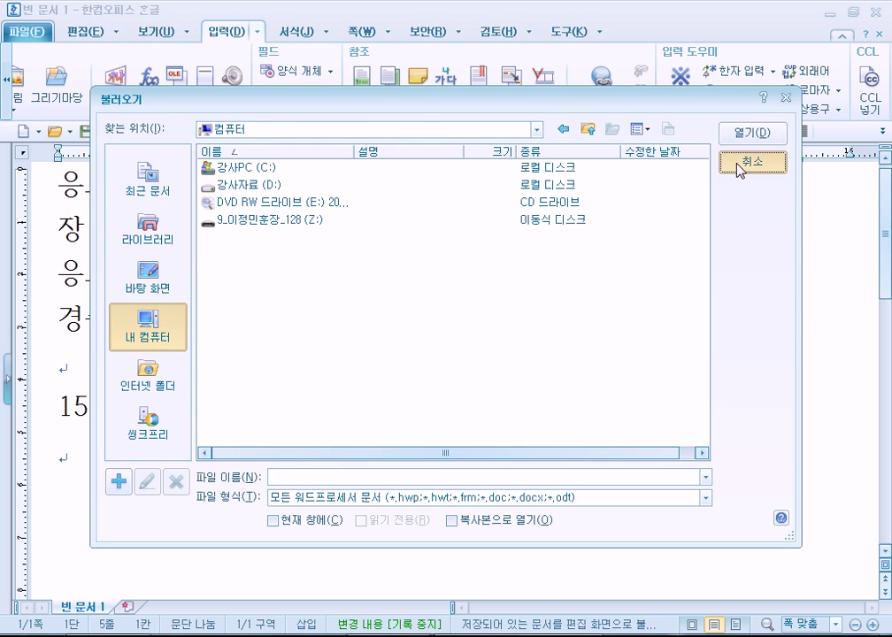
click(748, 165)
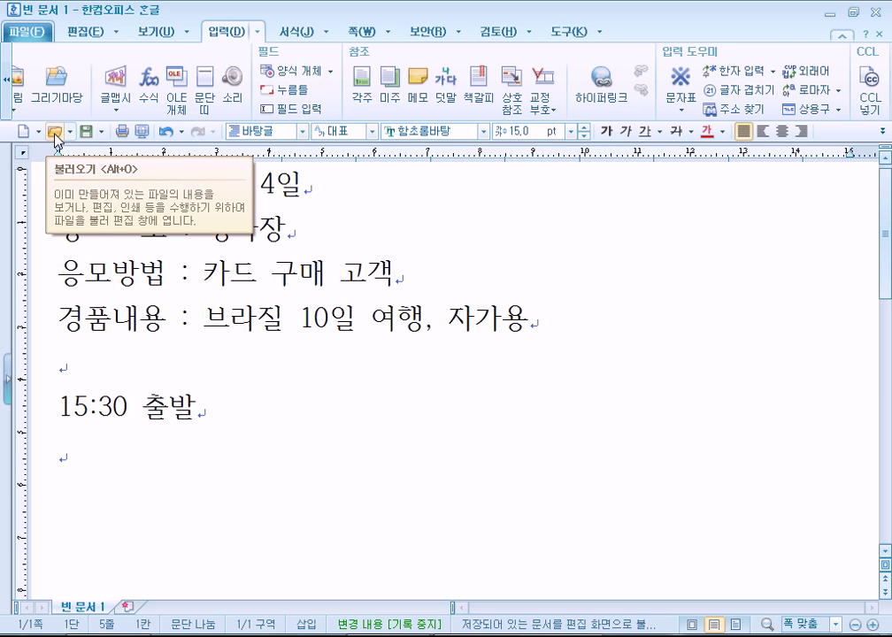
click(242, 460)
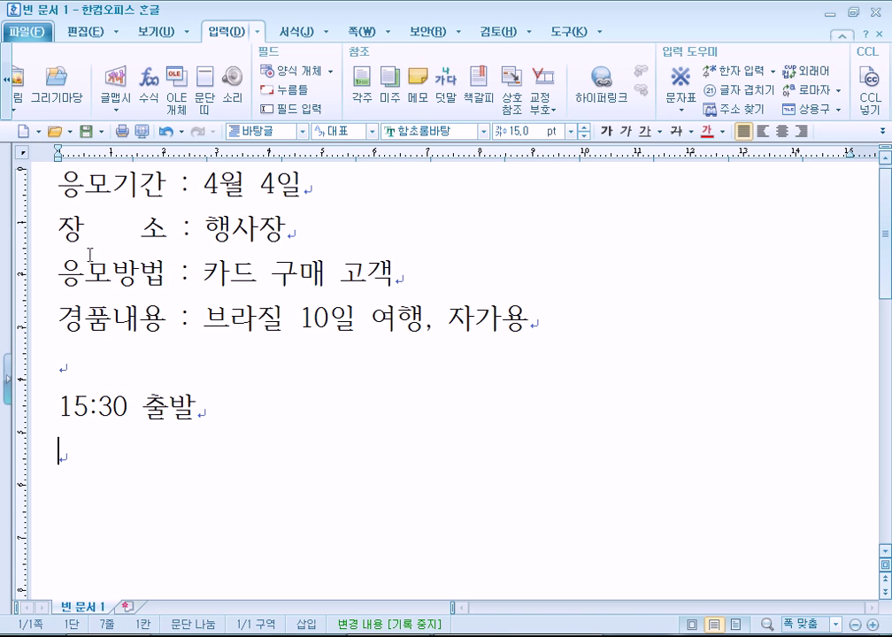
click(18, 32)
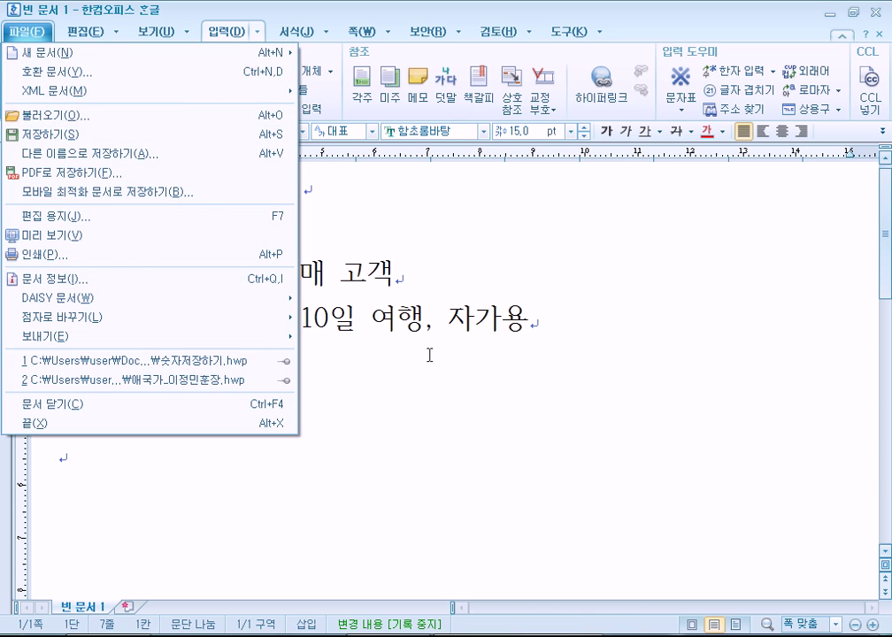
click(428, 358)
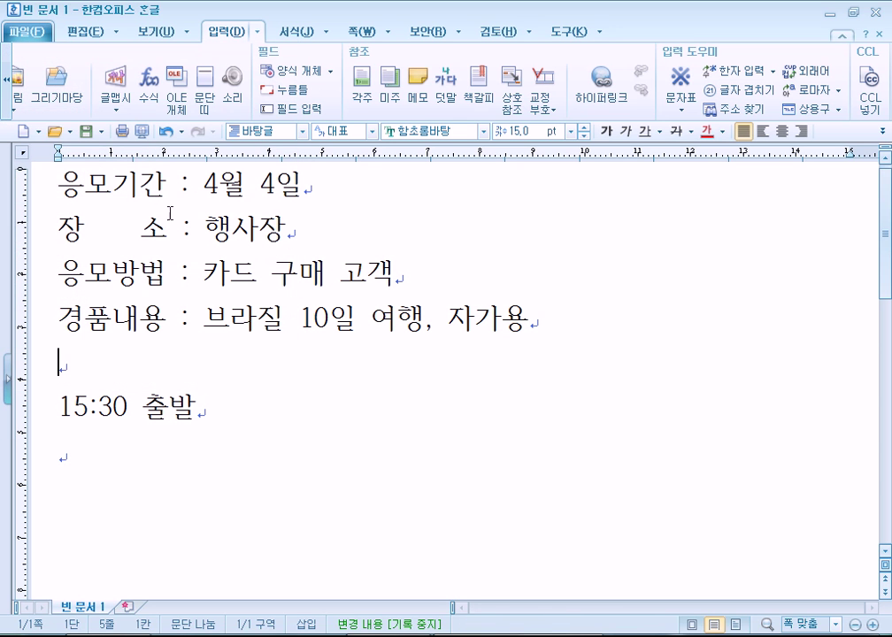
click(53, 131)
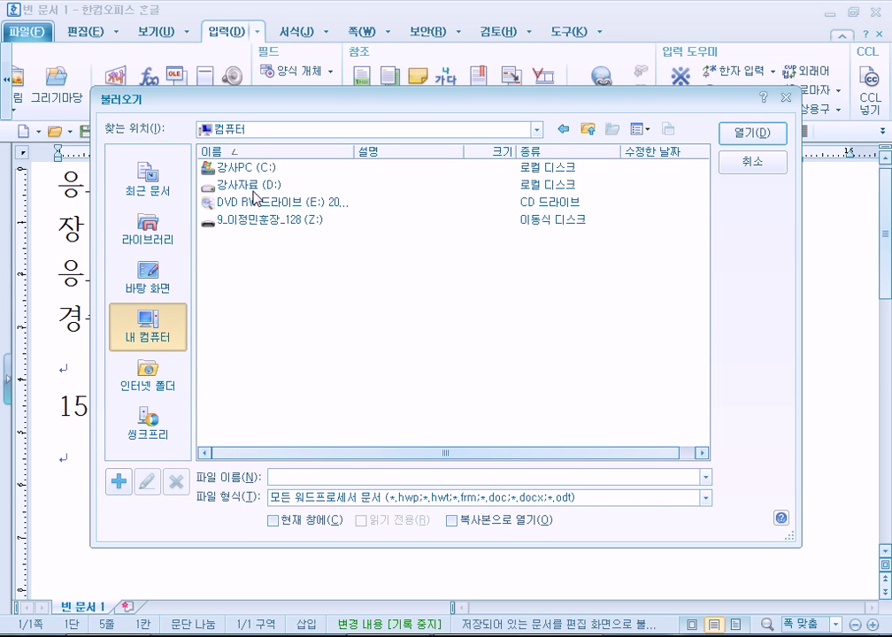
double_click(264, 186)
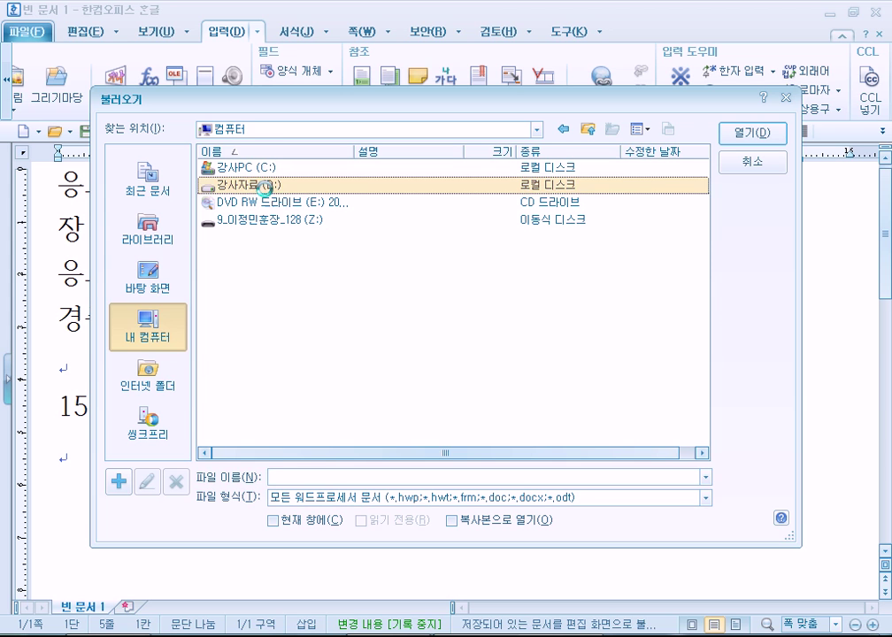
double_click(265, 310)
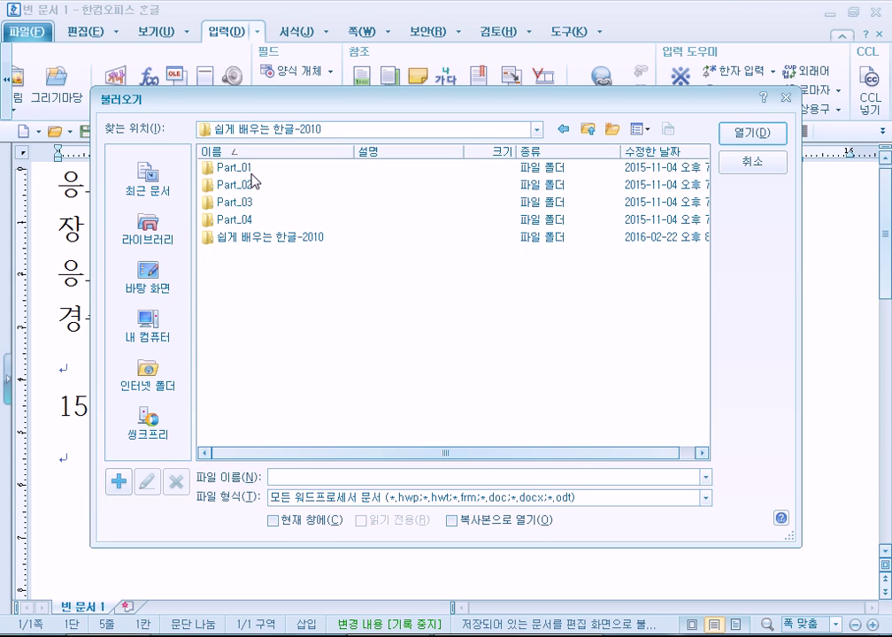
double_click(252, 169)
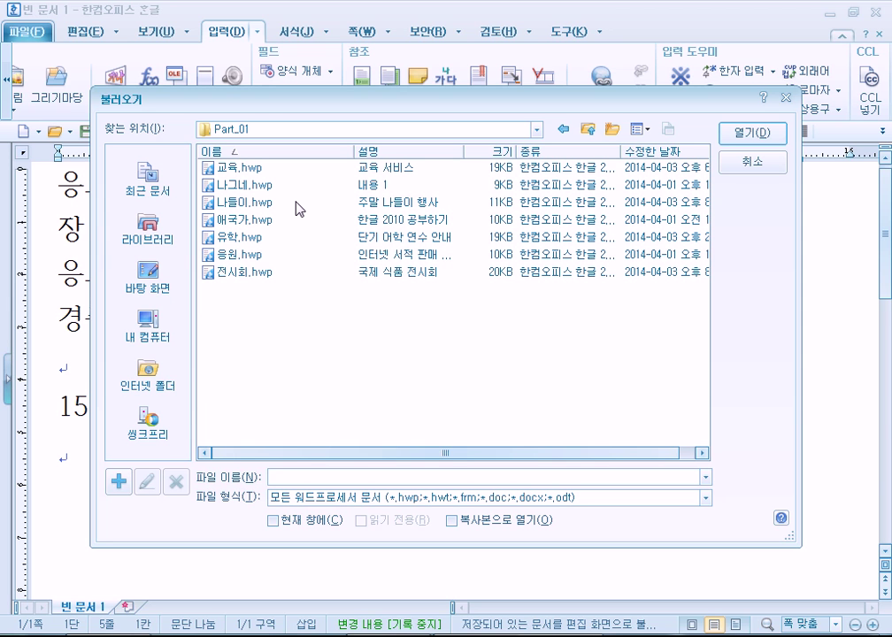
double_click(243, 257)
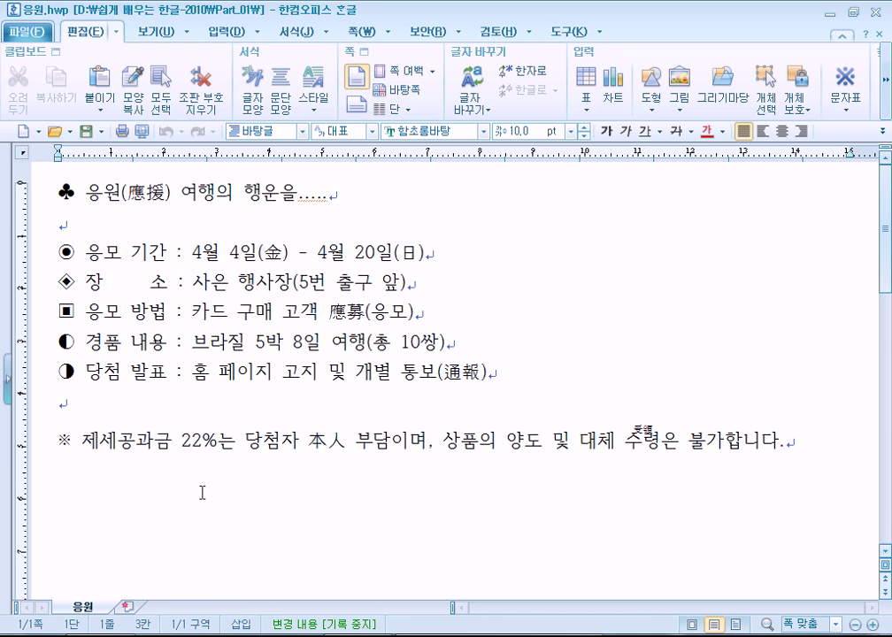
Open 유학.hwp from the Part_01 folder through the 불러오기 dialog
click(55, 131)
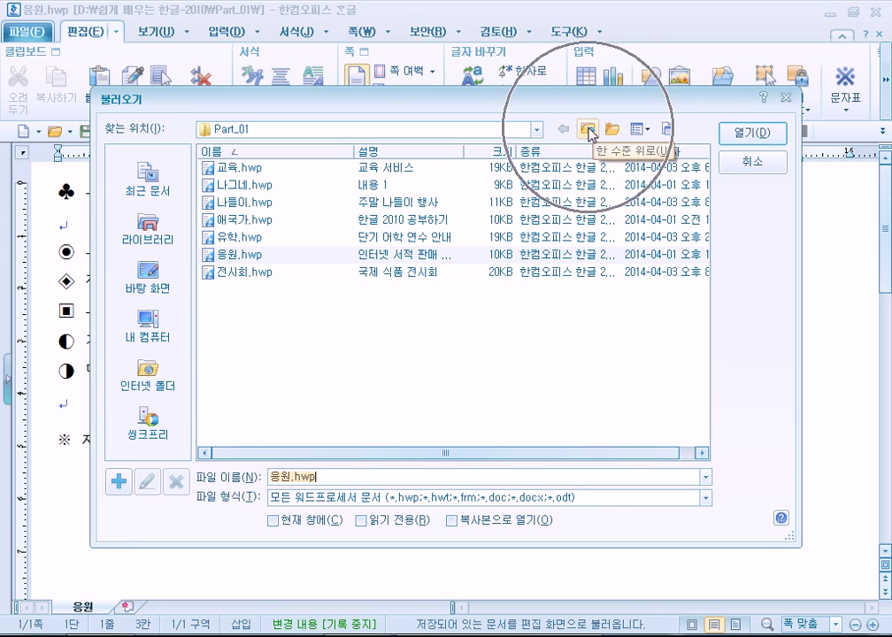
click(587, 130)
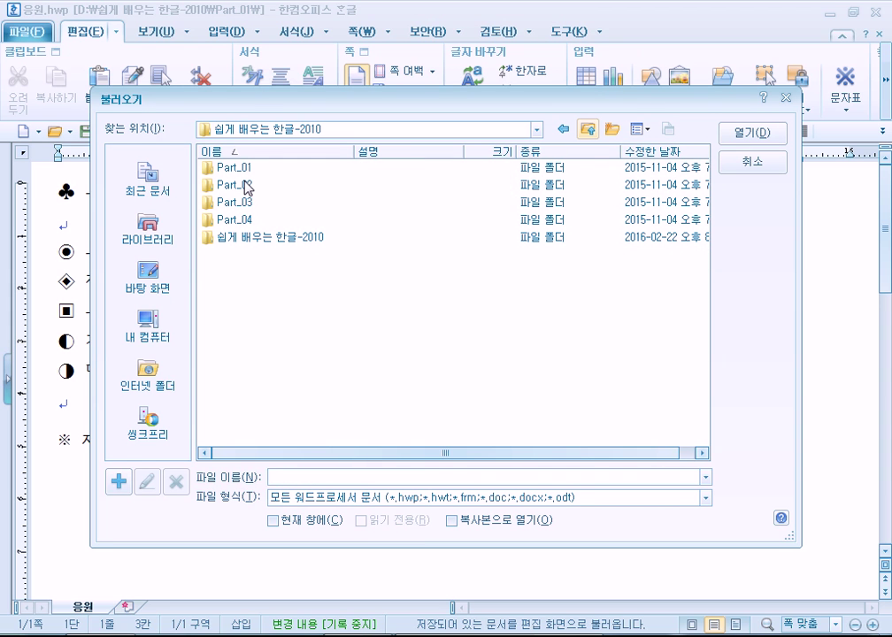
double_click(246, 186)
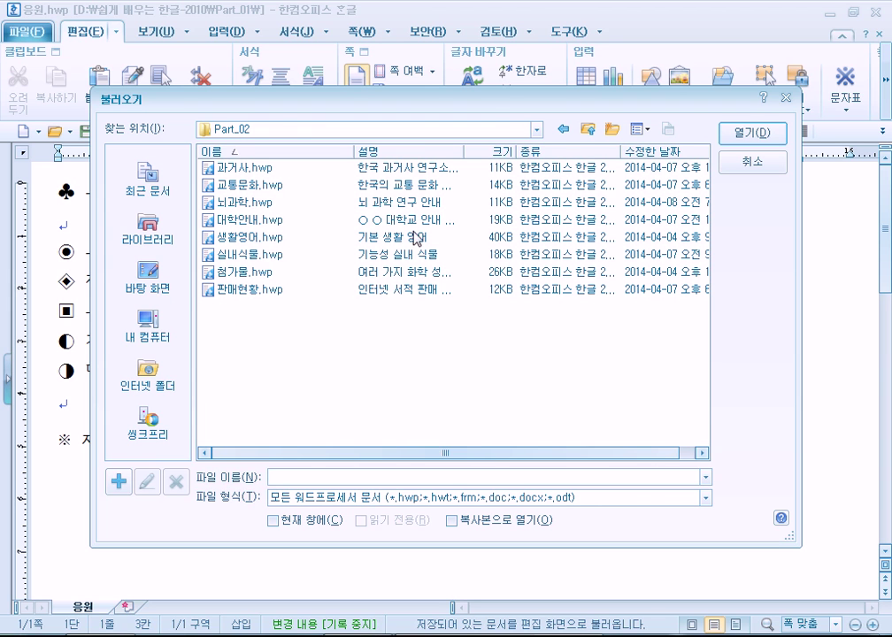
click(589, 133)
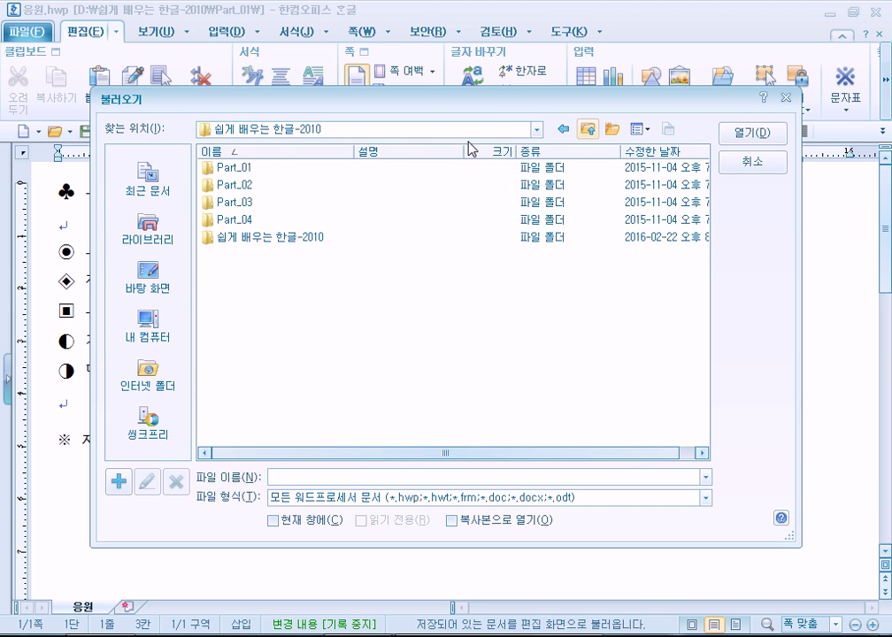
double_click(217, 167)
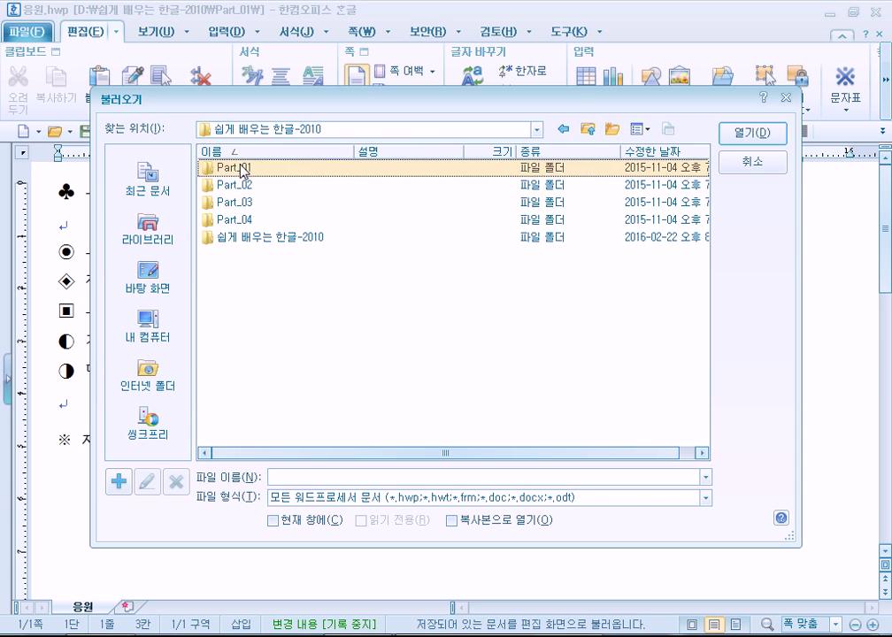
double_click(240, 239)
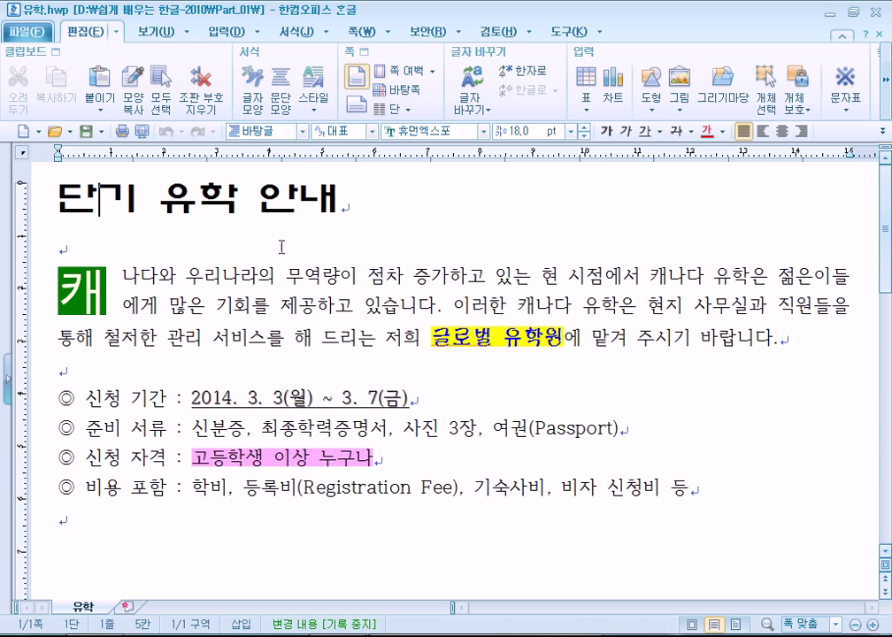
Reopen 유학.hwp from Part_01 again using Alt+O
key(alt+o)
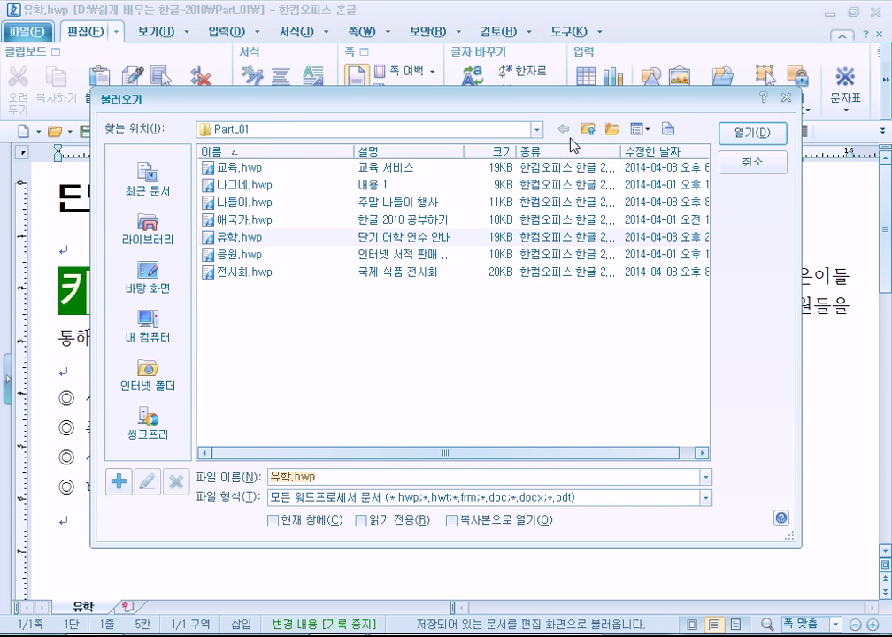
click(587, 130)
double_click(237, 185)
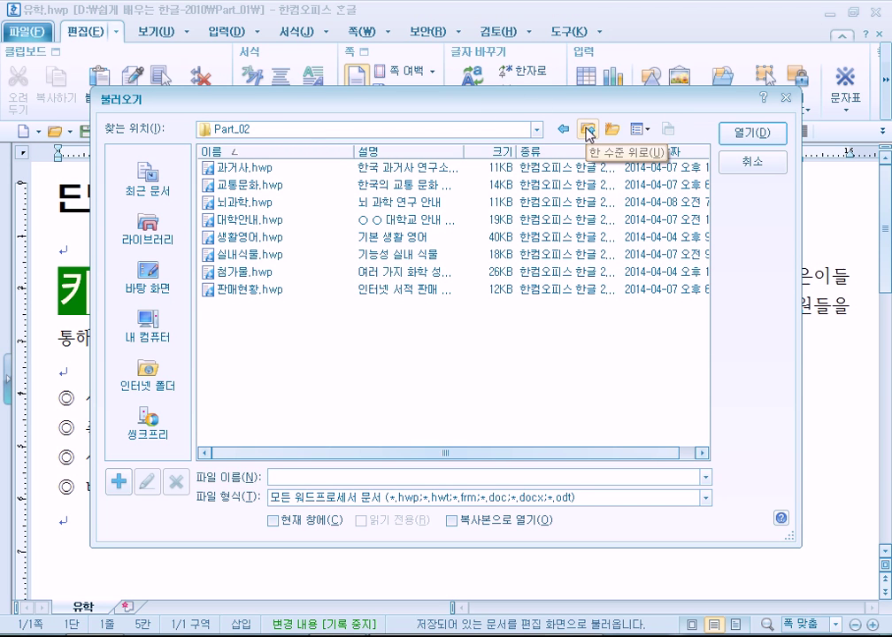
click(587, 131)
double_click(226, 171)
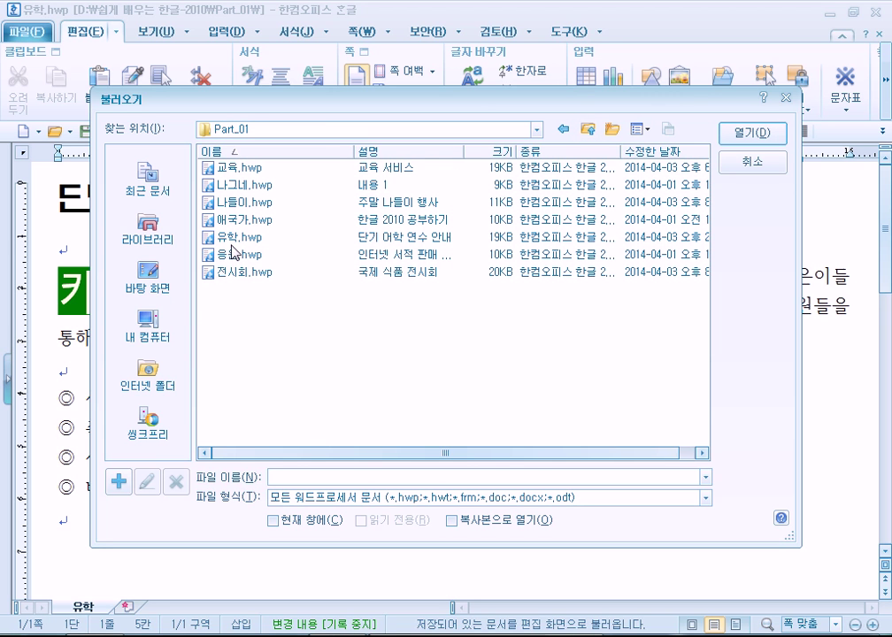
double_click(231, 239)
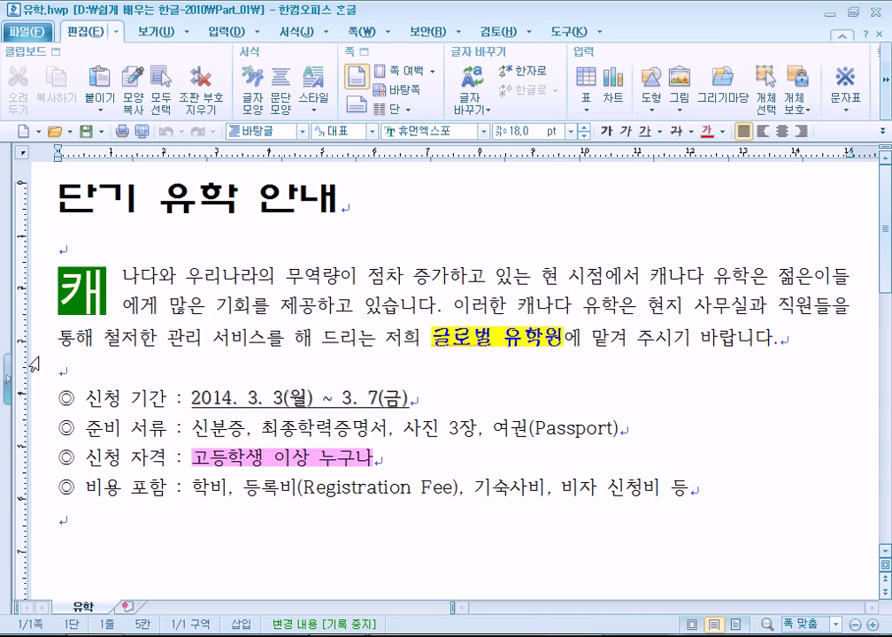
Select the whole 유학.hwp document and reset its character formatting with Ctrl+1
click(294, 304)
key(ctrl+a)
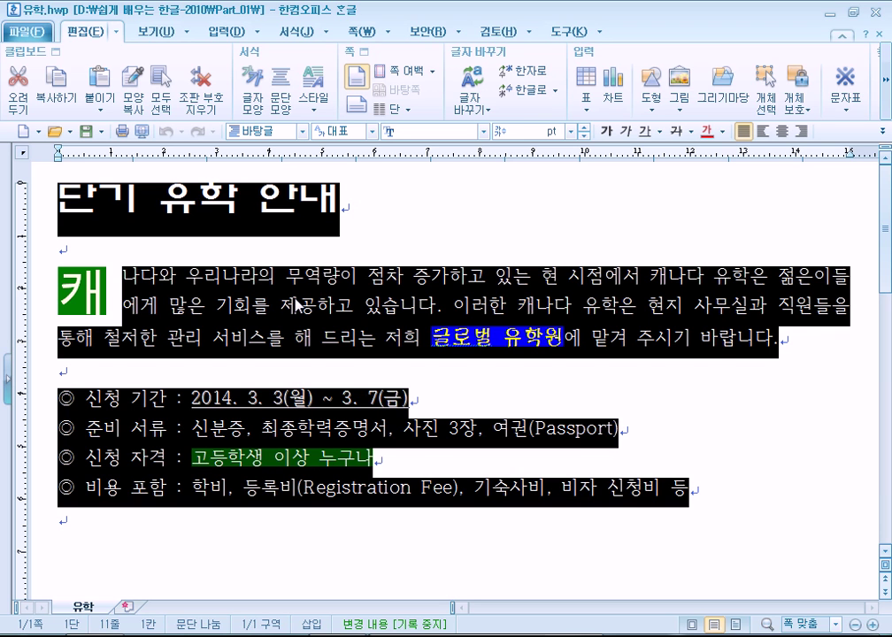
click(304, 295)
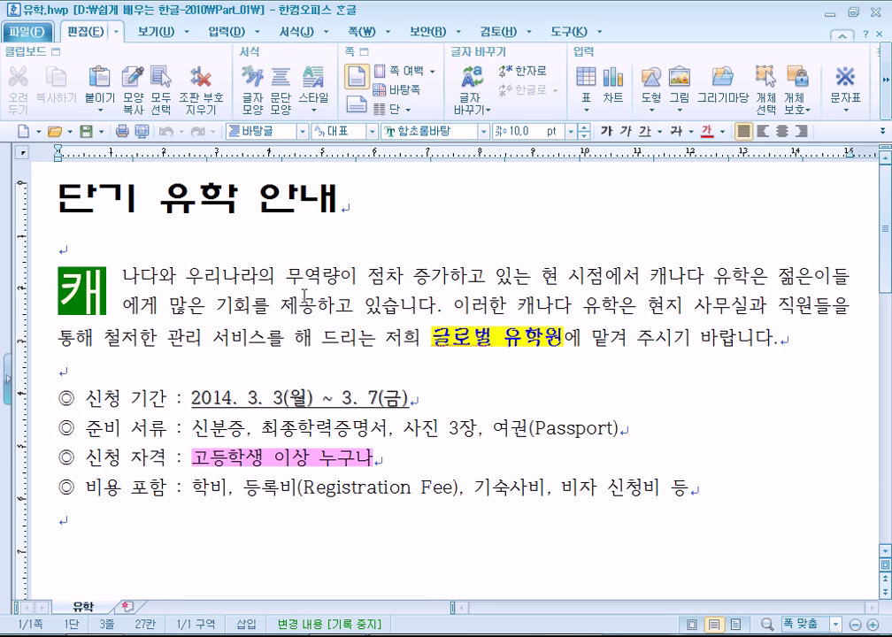
key(ctrl+a)
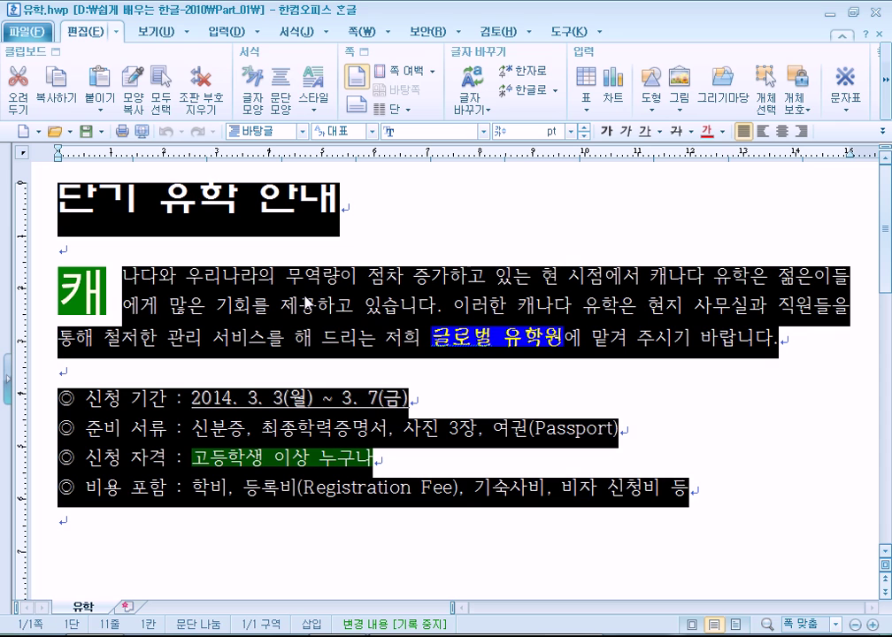
key(ctrl+1)
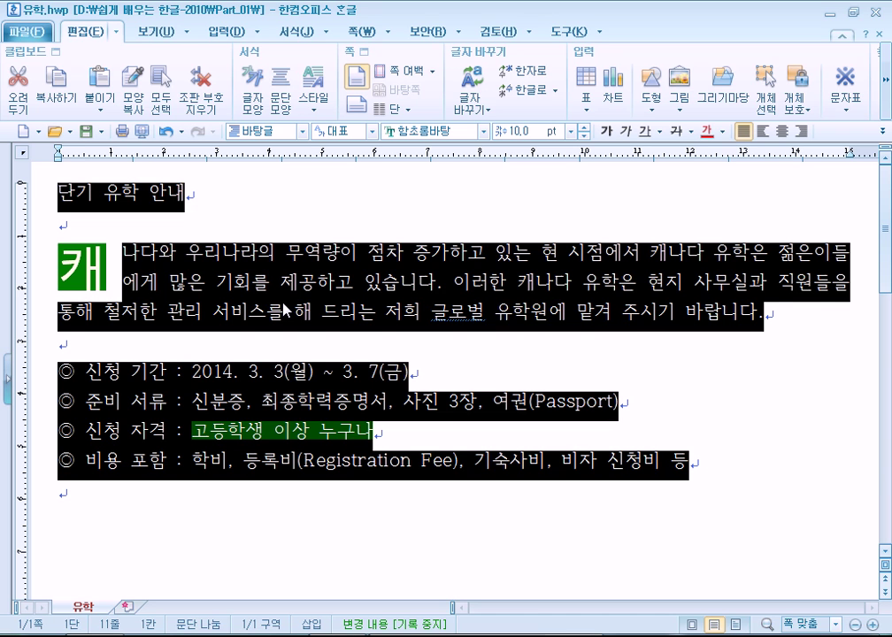
click(182, 257)
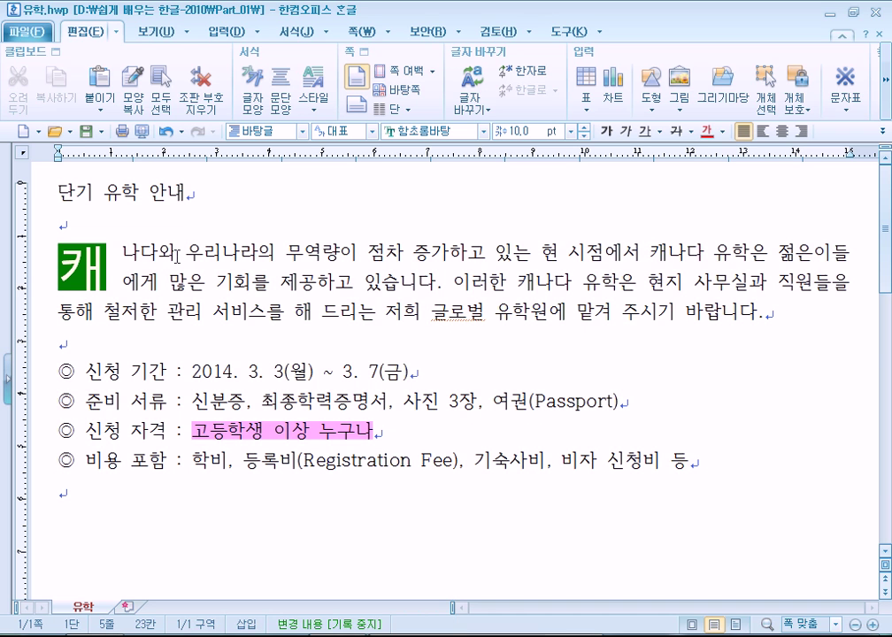
drag(183, 255, 295, 314)
click(227, 255)
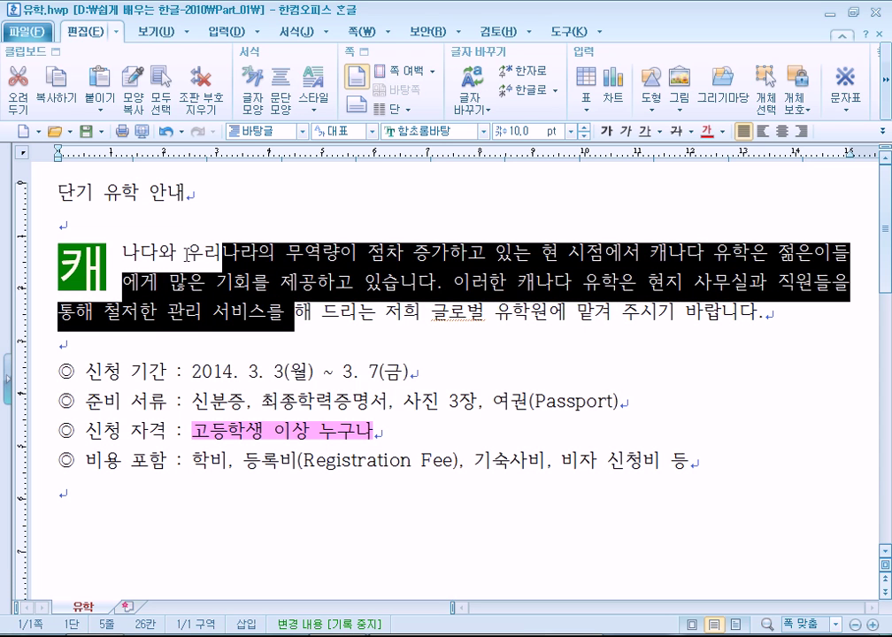
Browse the page layout and formatting tools, trying and undoing the 본문 style
click(186, 255)
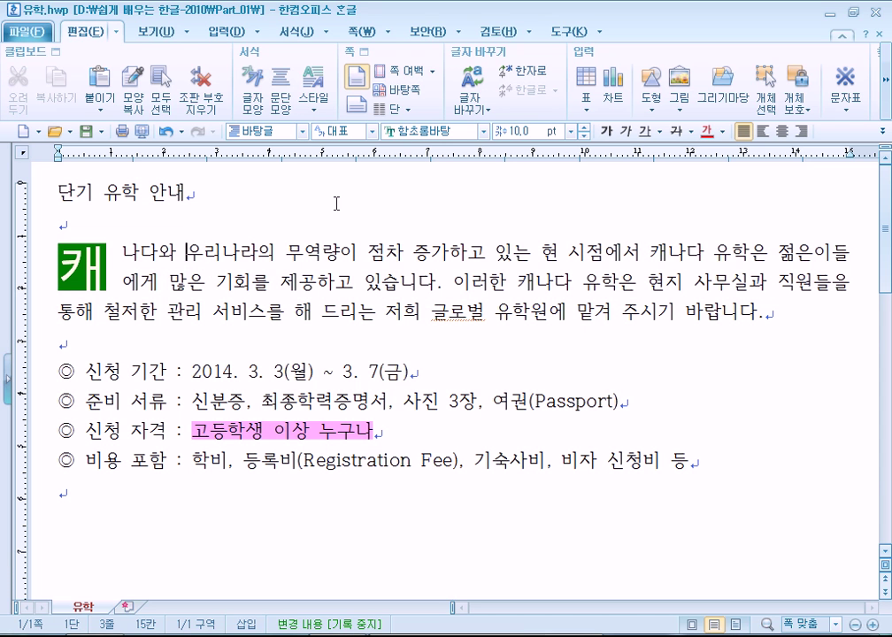
click(356, 32)
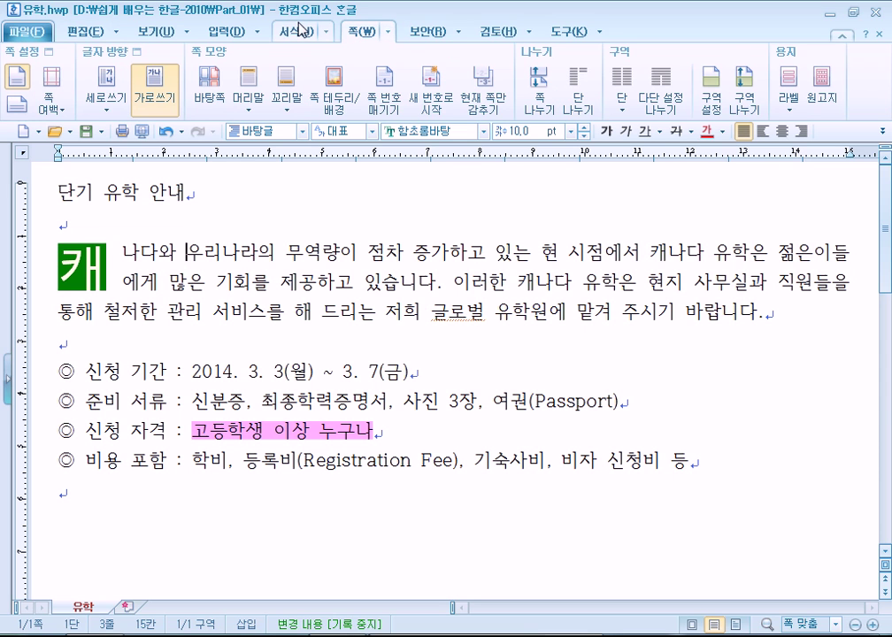
click(300, 37)
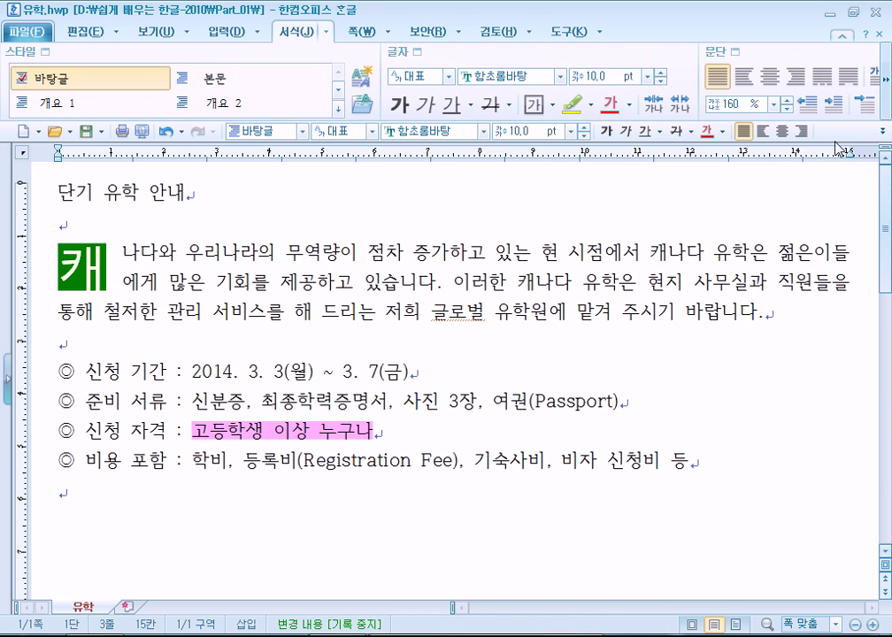
click(886, 88)
click(886, 89)
click(887, 88)
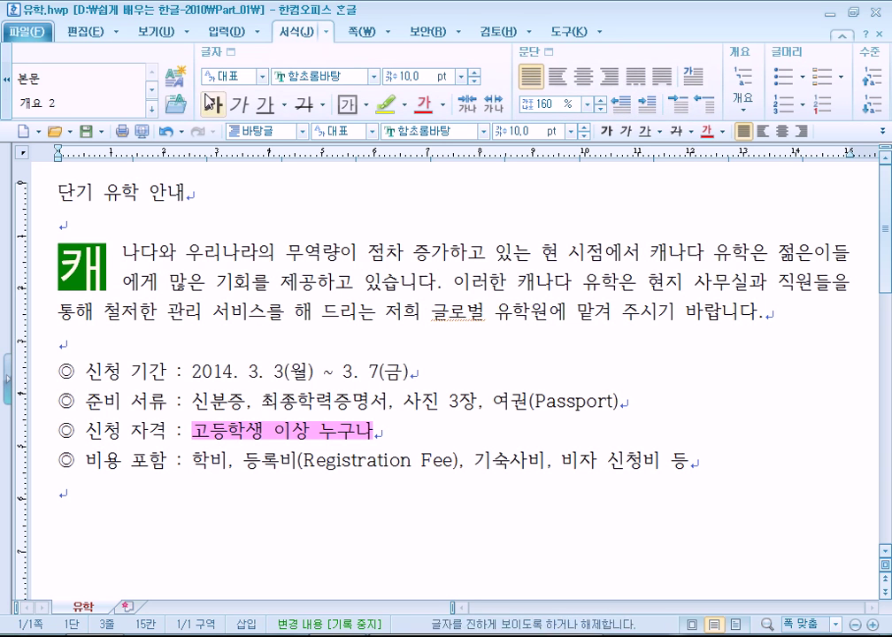
click(26, 79)
key(ctrl+z)
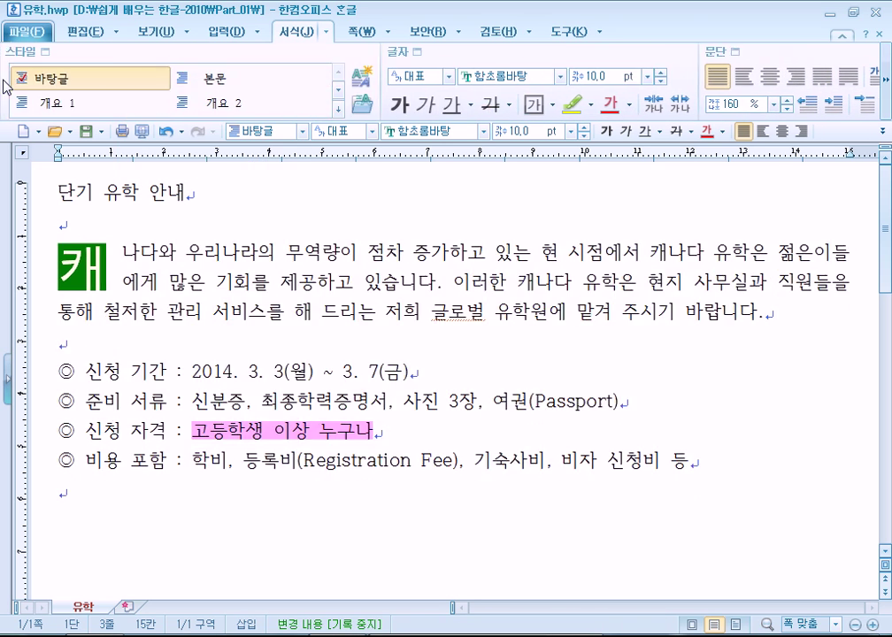
Set the paragraph's 문단 첫 글자 장식 to 없음 so 캐 becomes plain text
click(327, 33)
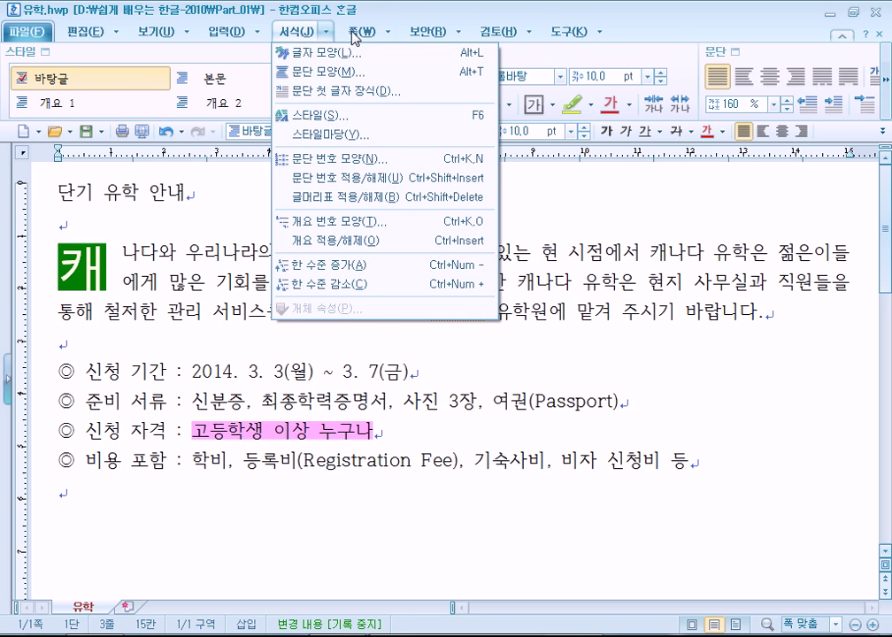
key(Escape)
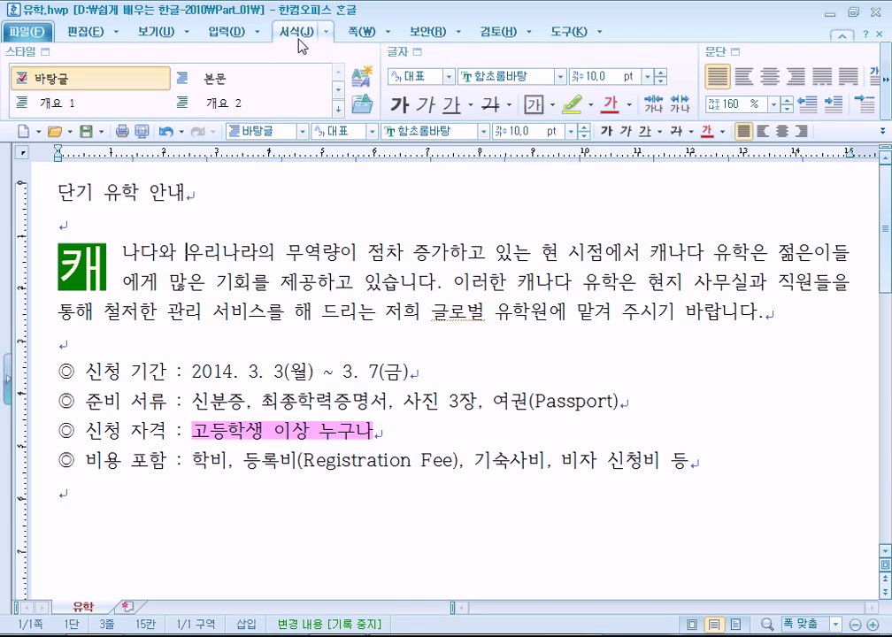
click(325, 36)
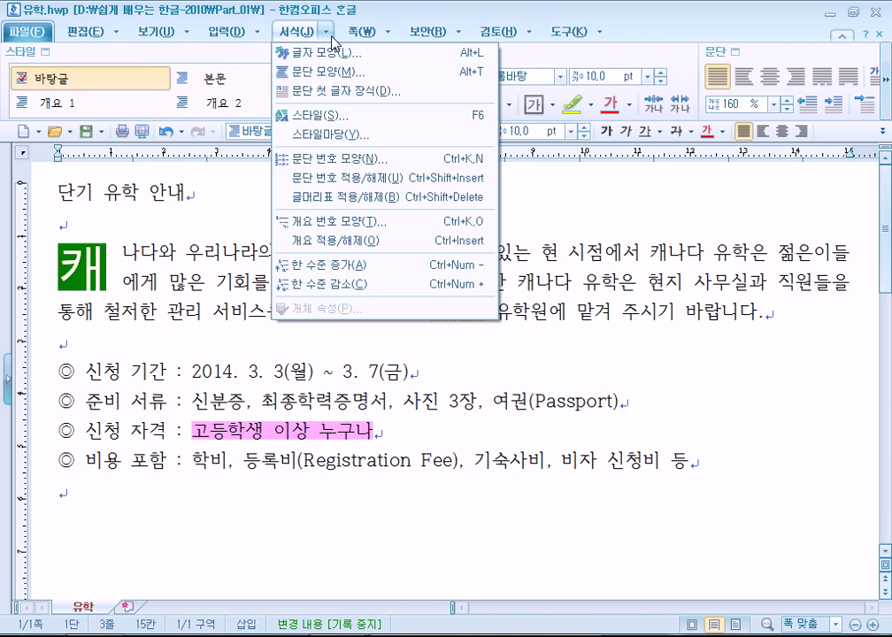
click(327, 91)
click(303, 238)
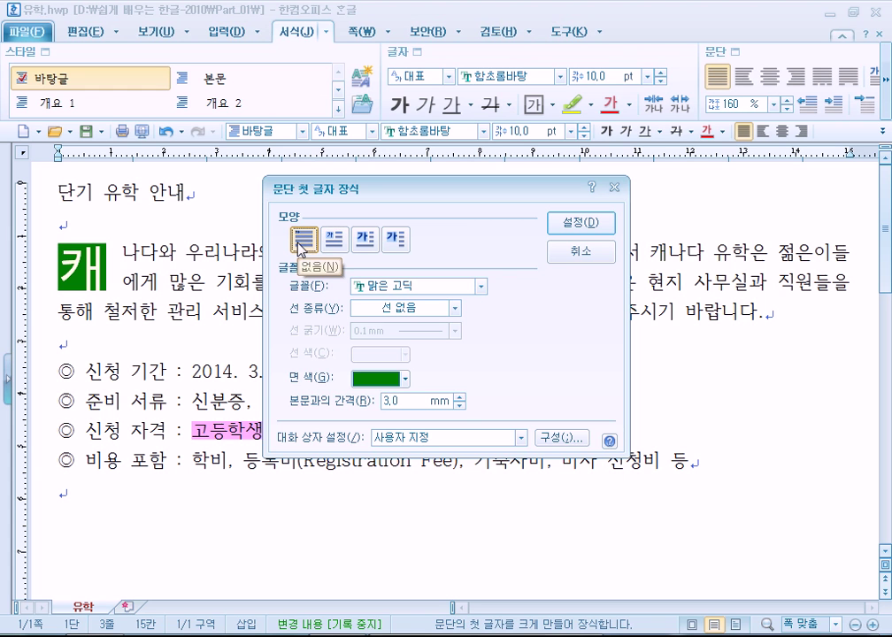
click(581, 222)
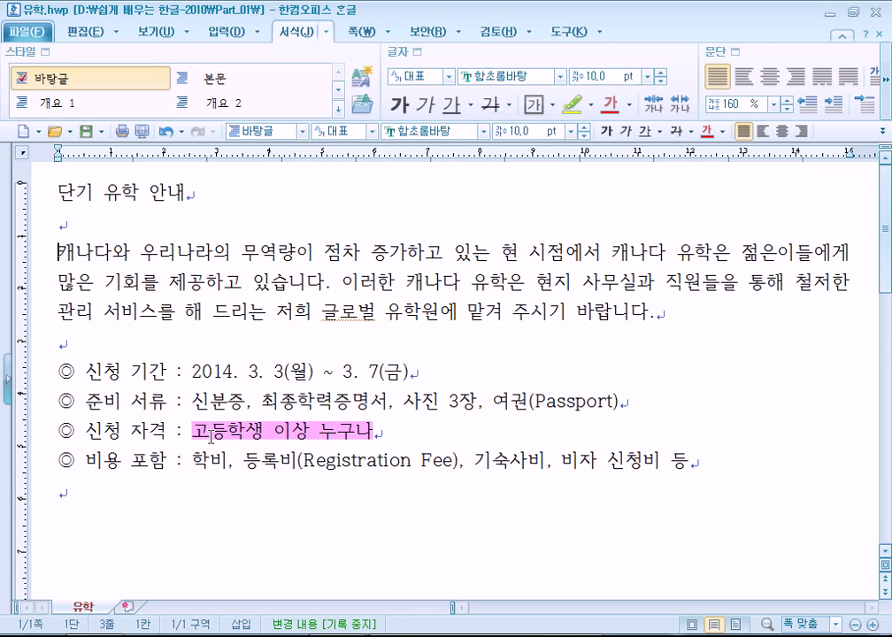
drag(193, 431, 371, 428)
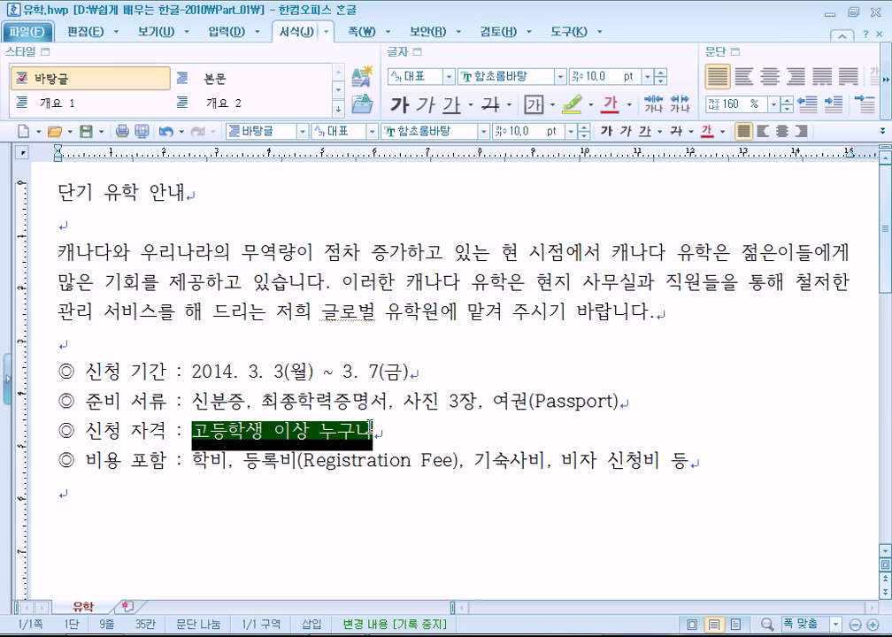
Paint 고등학생 이상 누구나 with the 색 없음 highlighter to remove its pink highlight
click(455, 343)
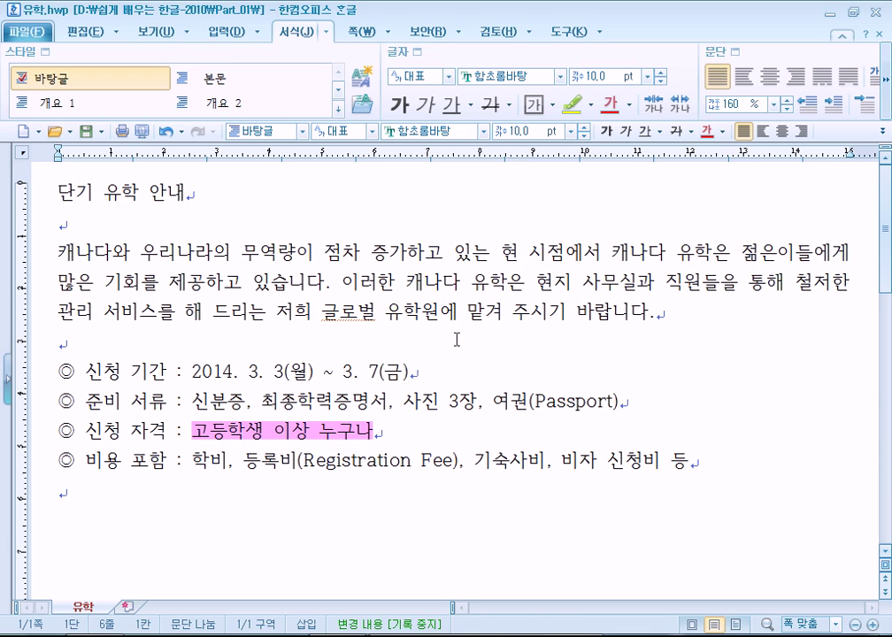
click(584, 109)
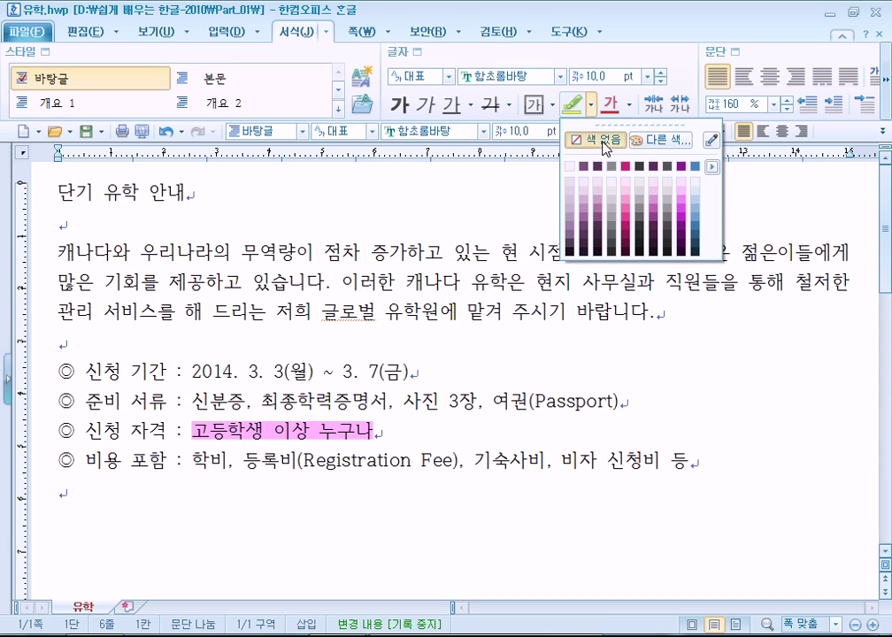
click(592, 139)
drag(192, 433, 382, 433)
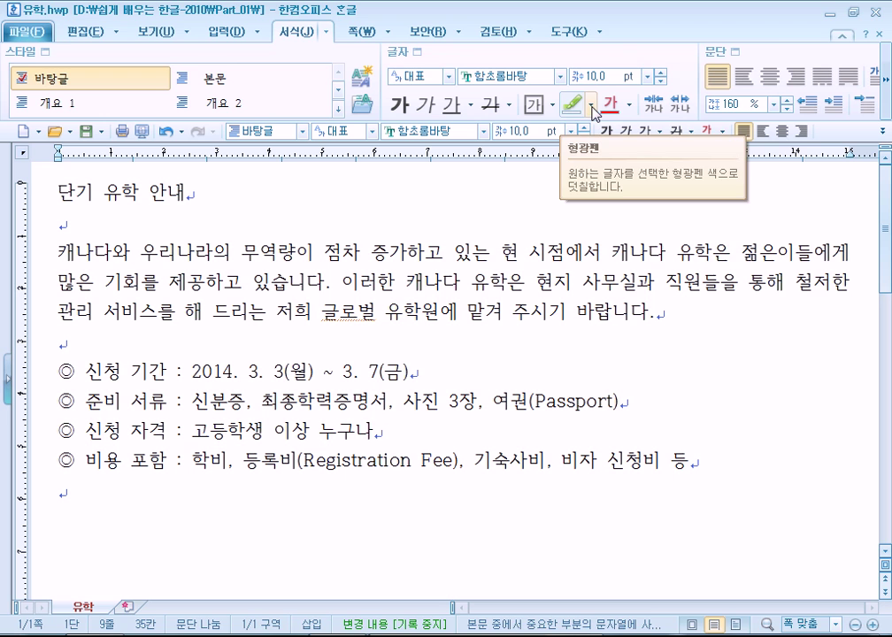
Highlight 고등학생 이상 누구나 in purple, then clear it again with 색 없음
click(591, 107)
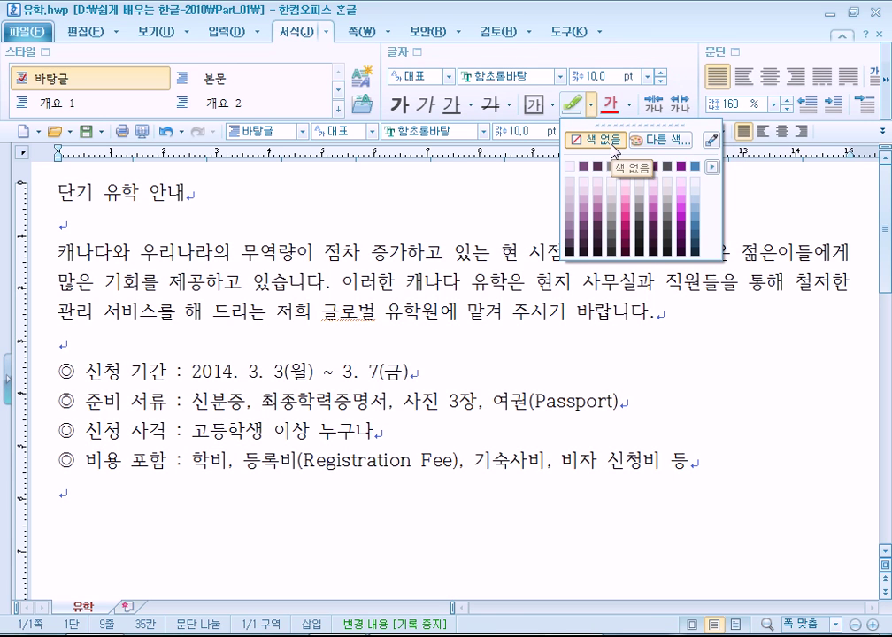
click(591, 196)
drag(197, 440, 390, 434)
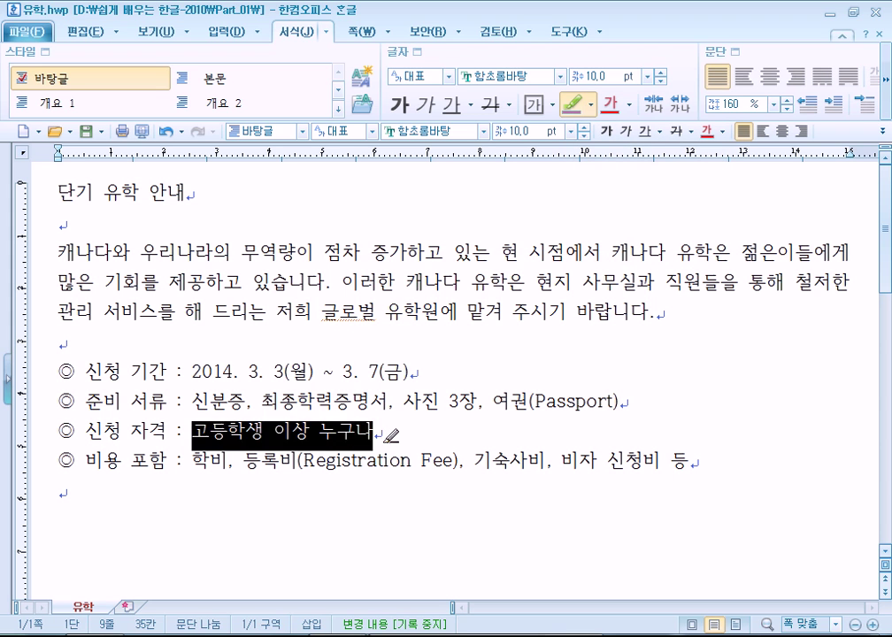
click(591, 107)
click(591, 144)
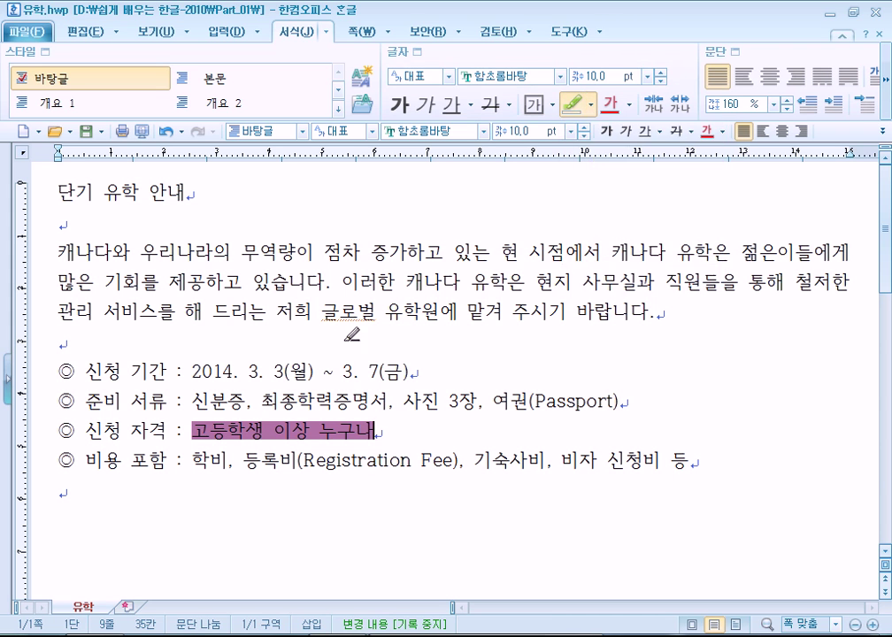
drag(183, 431, 421, 433)
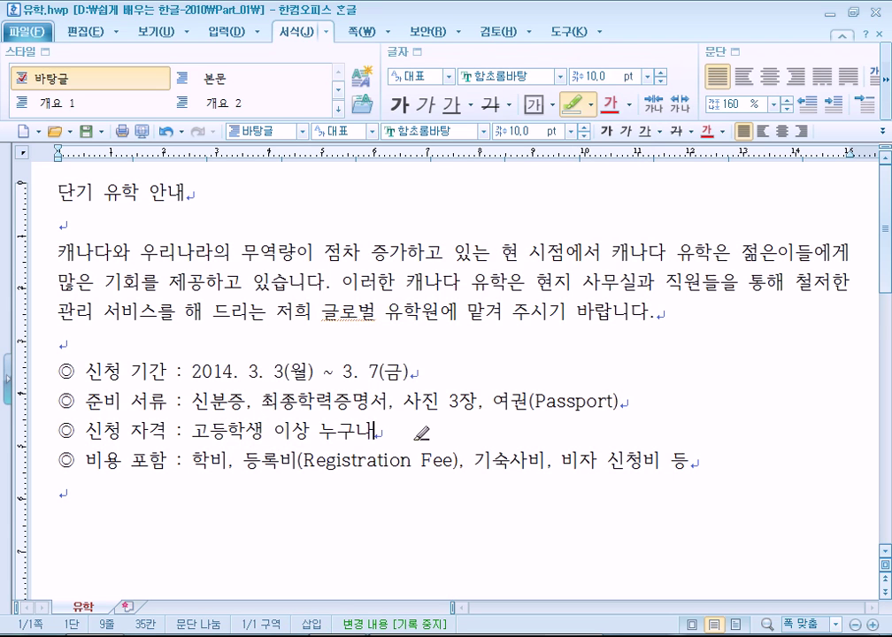
click(424, 344)
click(340, 339)
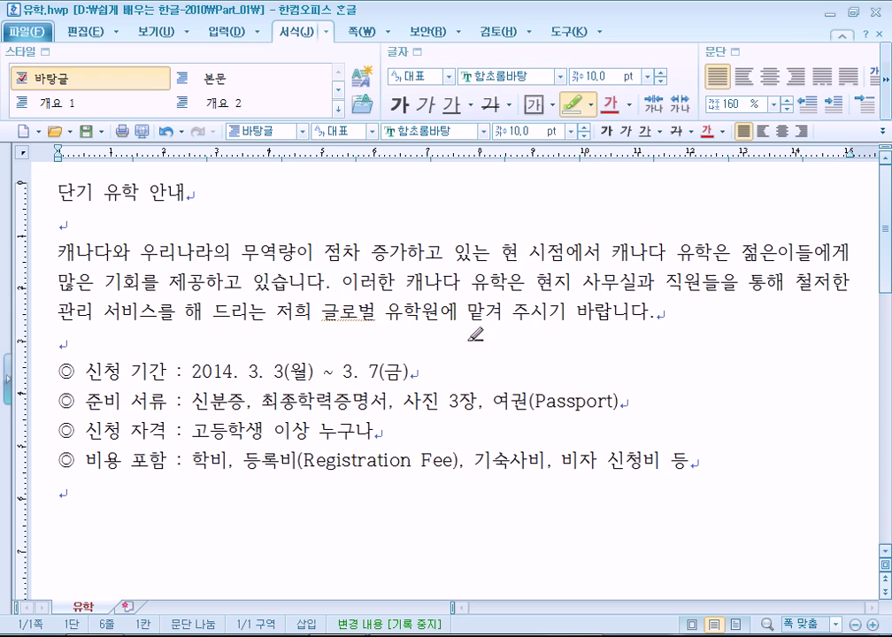
key(Escape)
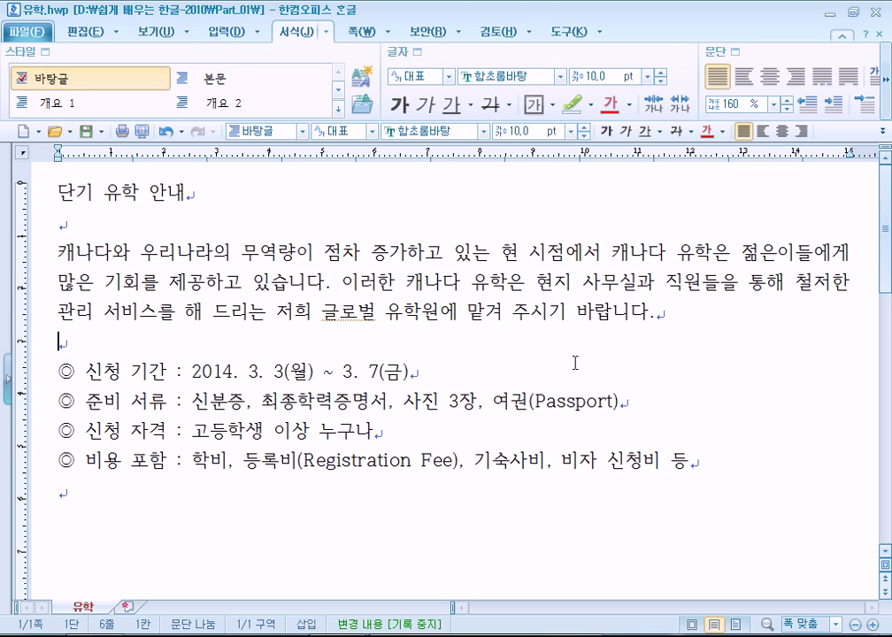
Clear any remaining highlight from the text near 유학원 and leave highlighter mode
click(591, 104)
click(603, 140)
drag(405, 315, 610, 312)
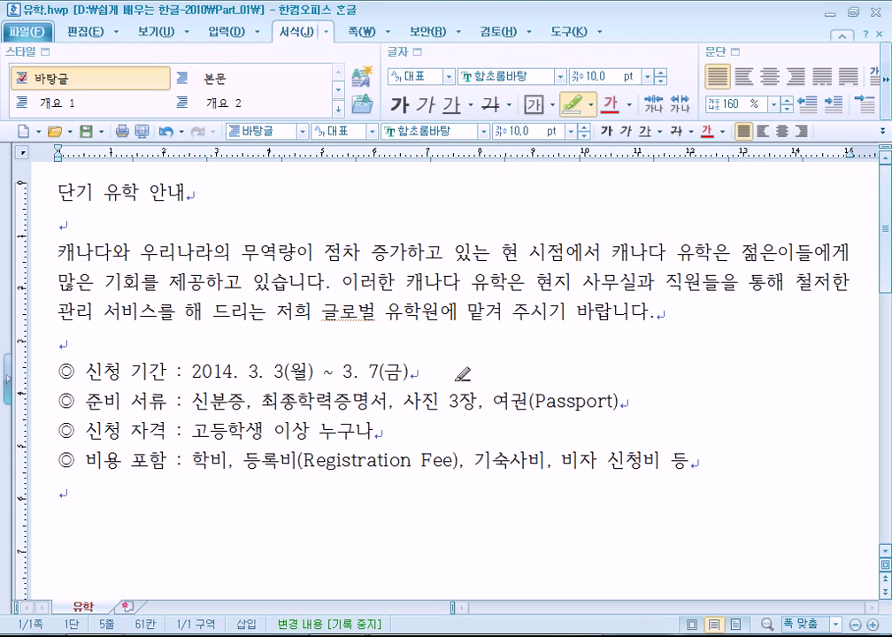
key(Escape)
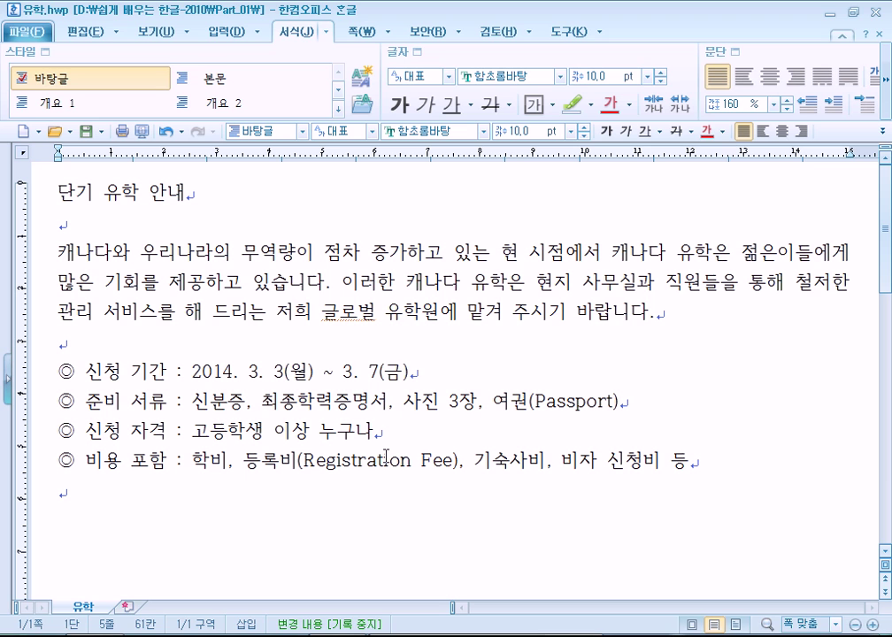
click(140, 497)
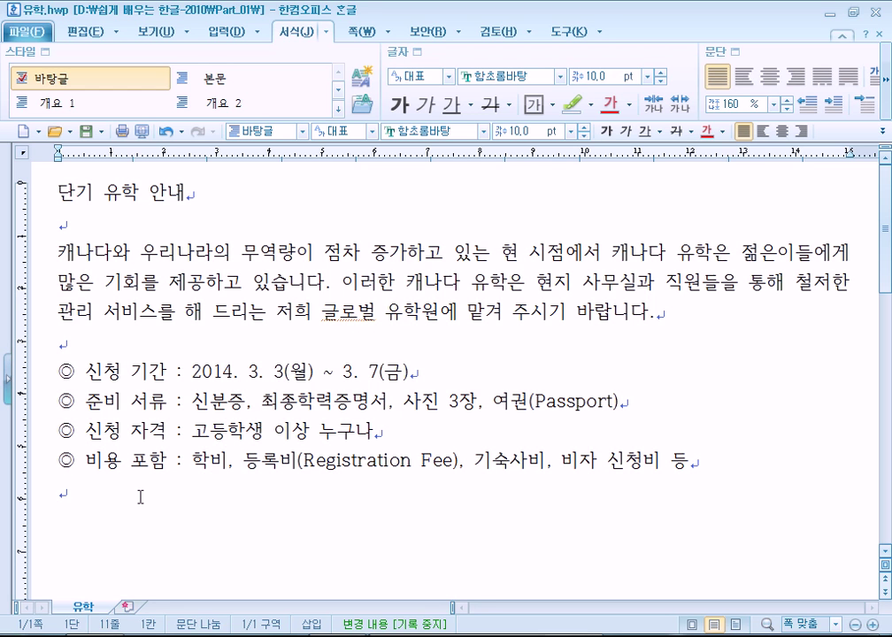
click(139, 497)
Replace the Notepad text with the line '저장 : Alt + S'
key(alt+Tab)
key(ctrl+a)
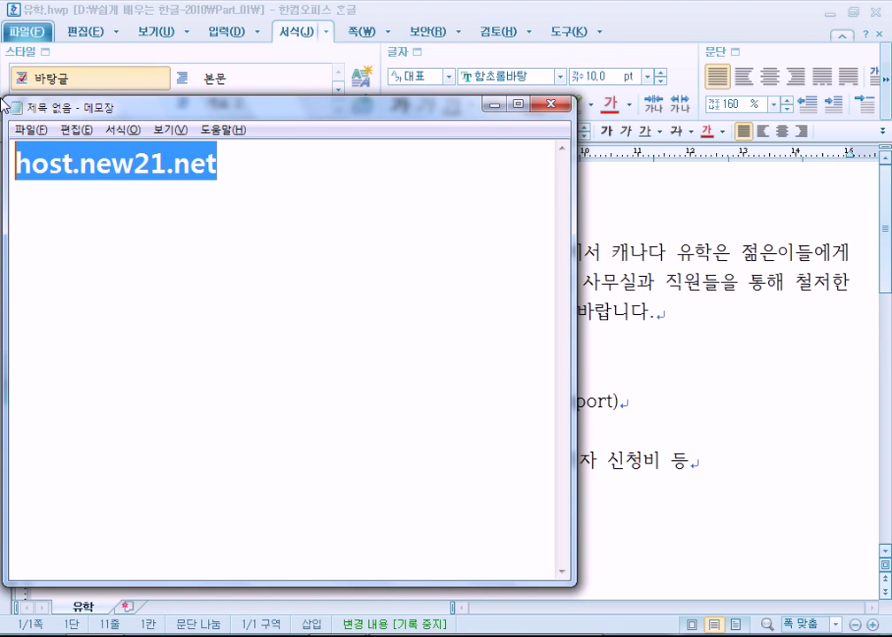
text(wjw)
key(BackSpace)
key(BackSpace)
key(BackSpace)
key(Hangul)
text(저장 )
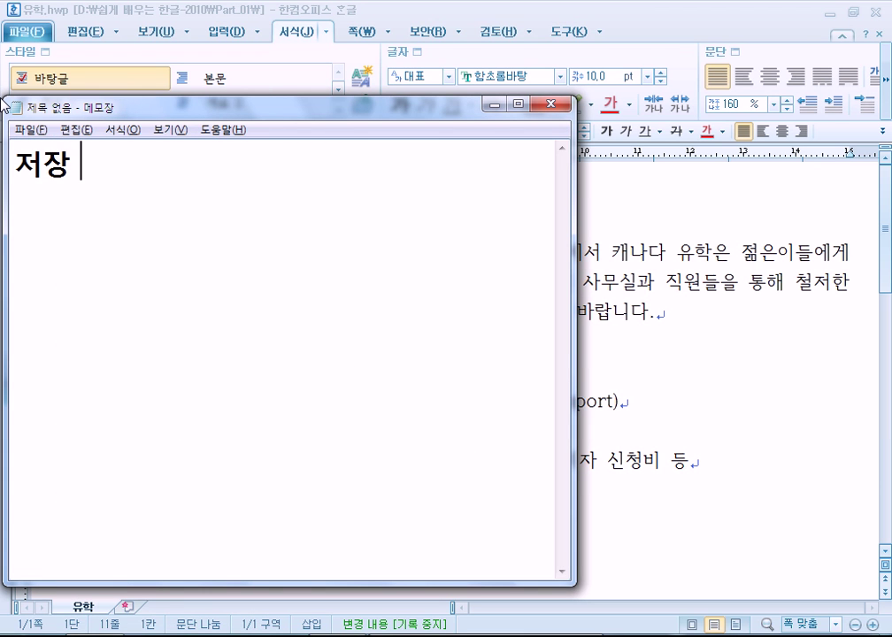
text(: Alt )
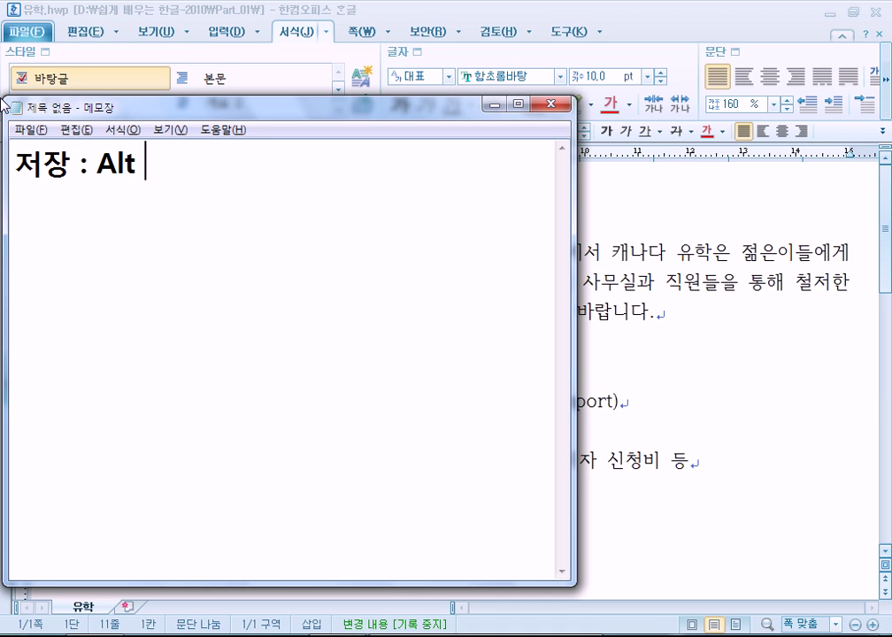
text(+ s)
key(BackSpace)
text(S)
key(Return)
Add '열기(불러오기) : Alt + O(Open)' and append '(Save)' to the Save line
text(ㅇ열기(불러)
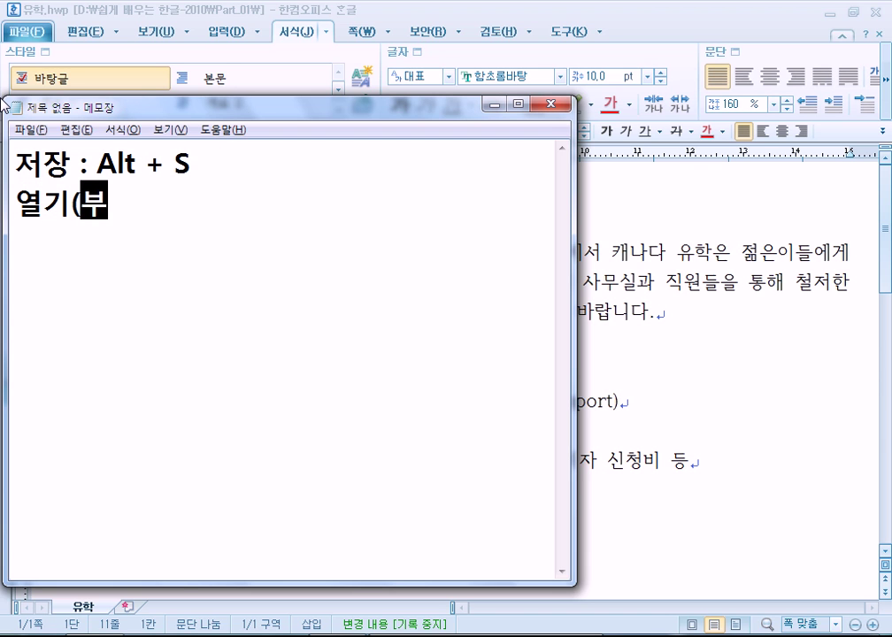
text(오기) : )
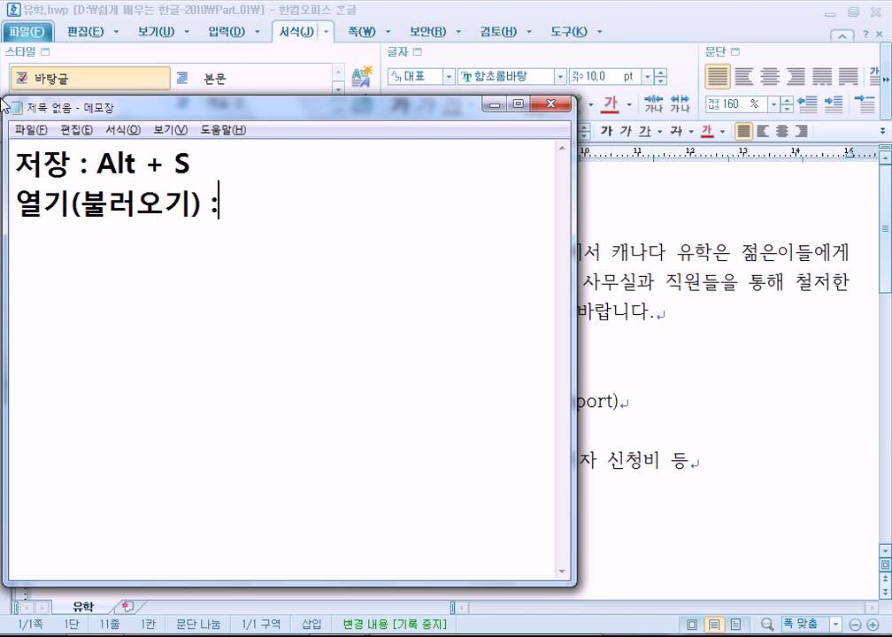
text(Alt + O)
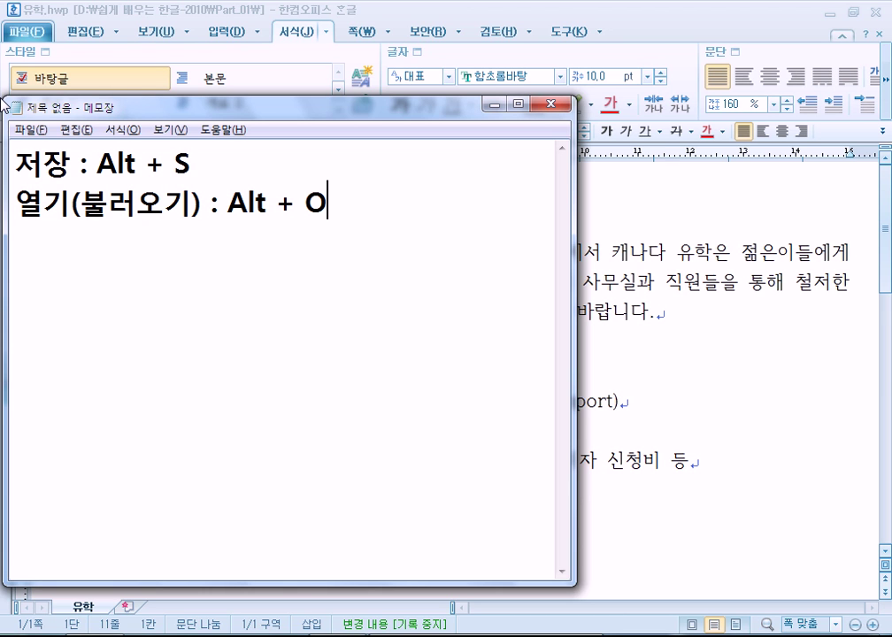
key(Return)
key(Up)
key(Up)
key(End)
text((Save))
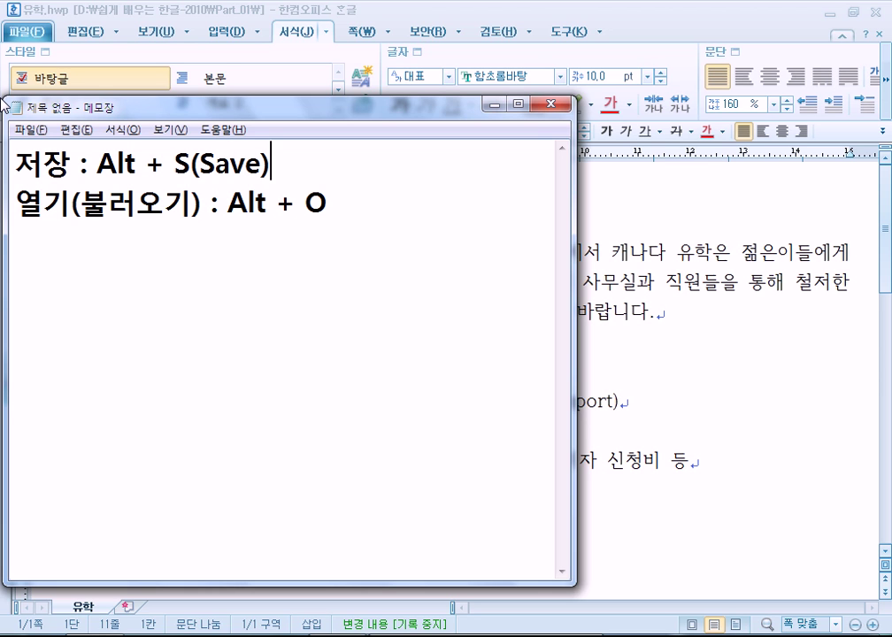
key(Down)
key(End)
text((Open))
Add the lines '인쇄 : Alt + P(Print)' and '새로 만들기 : Alt + N(New)'
key(Return)
text(인쇄 : Alt )
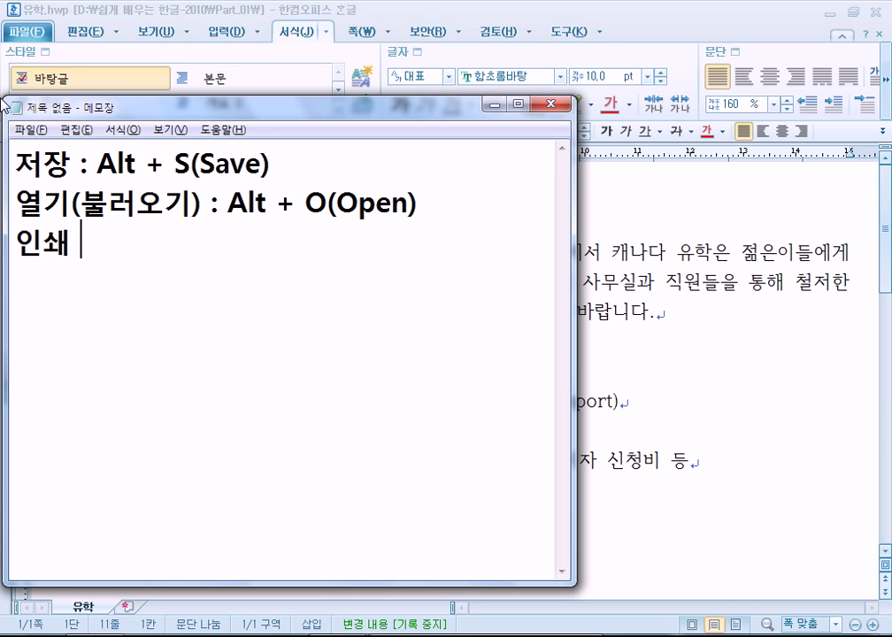
text(+)
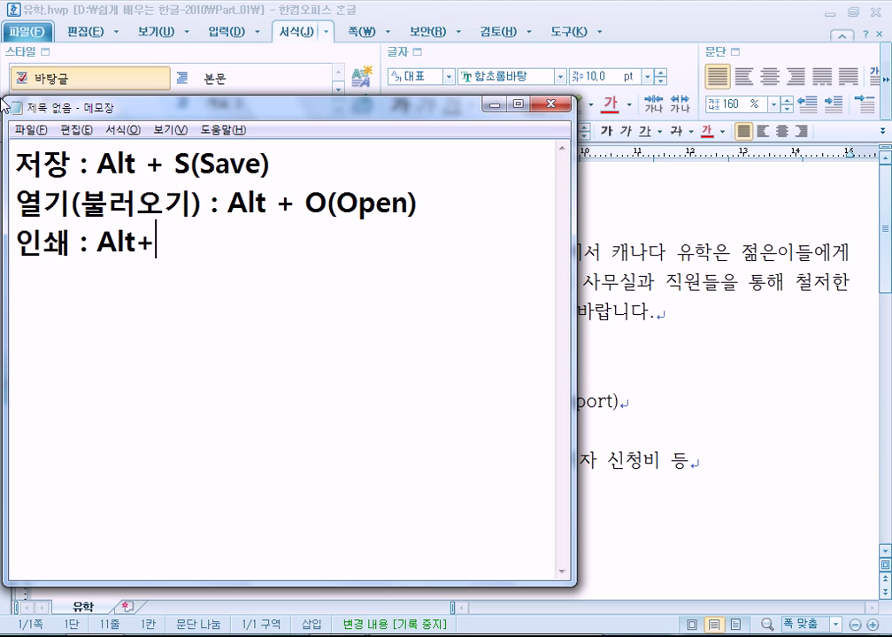
key(BackSpace)
text(+ P(Print))
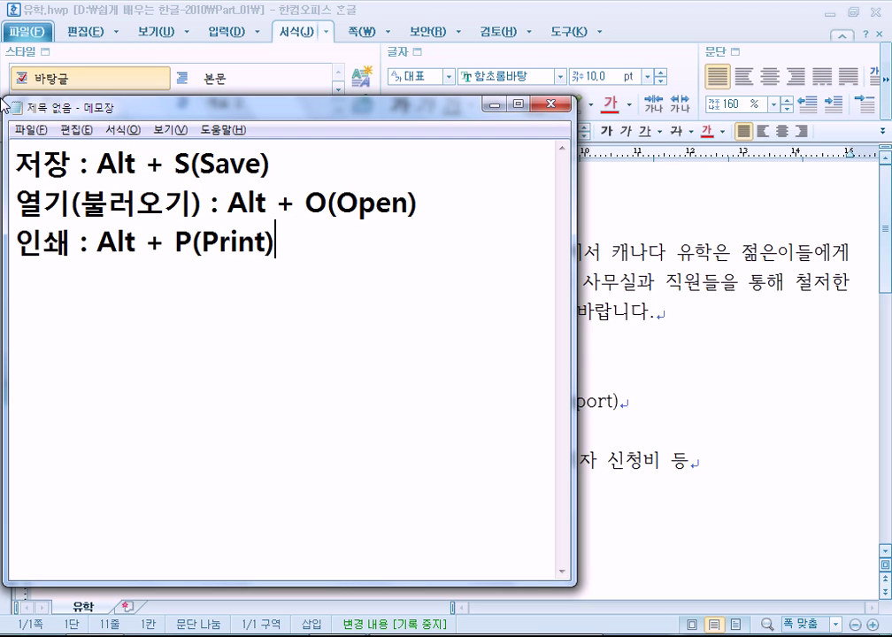
key(Return)
text(새로 만ㄷ들기)
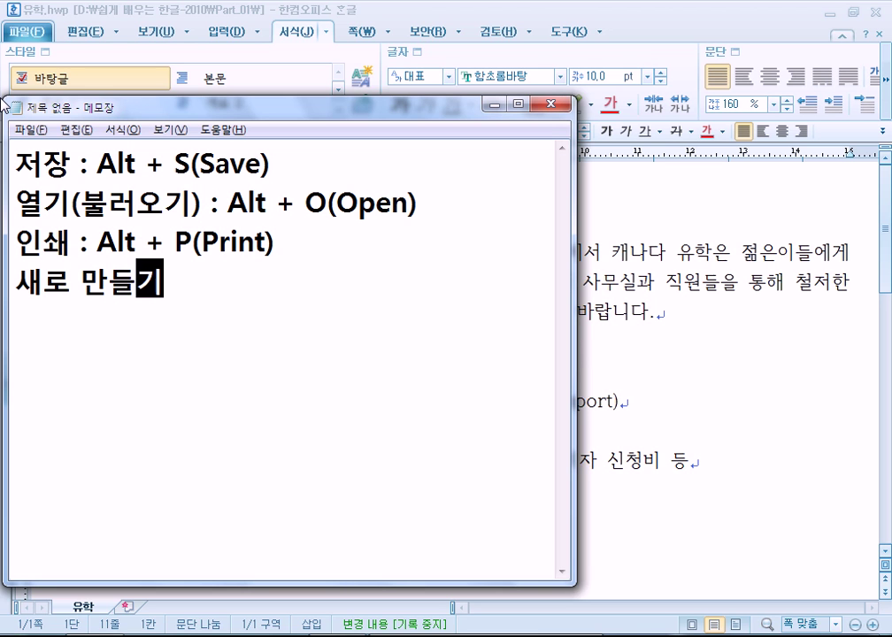
text( :  Alt)
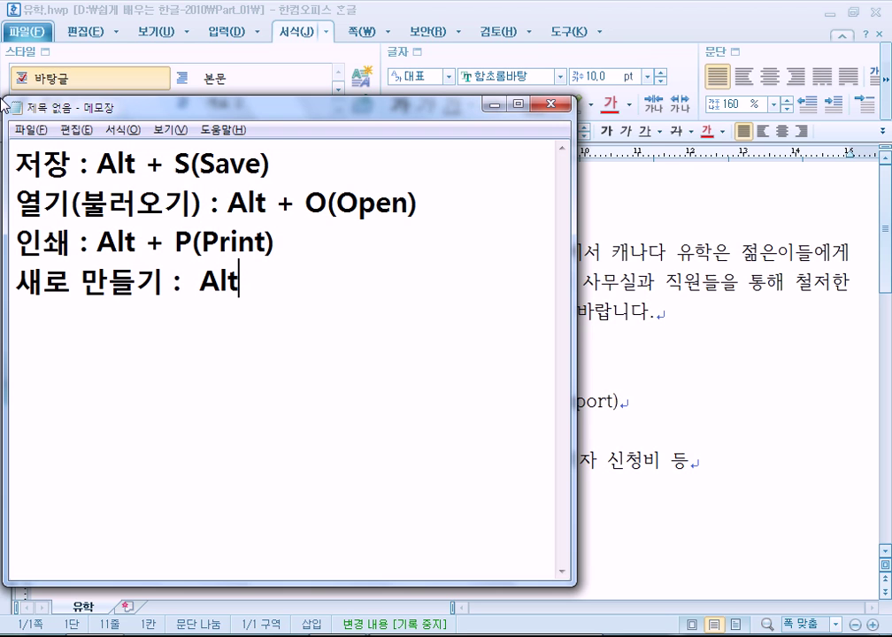
text( +9)
key(BackSpace)
text(N)
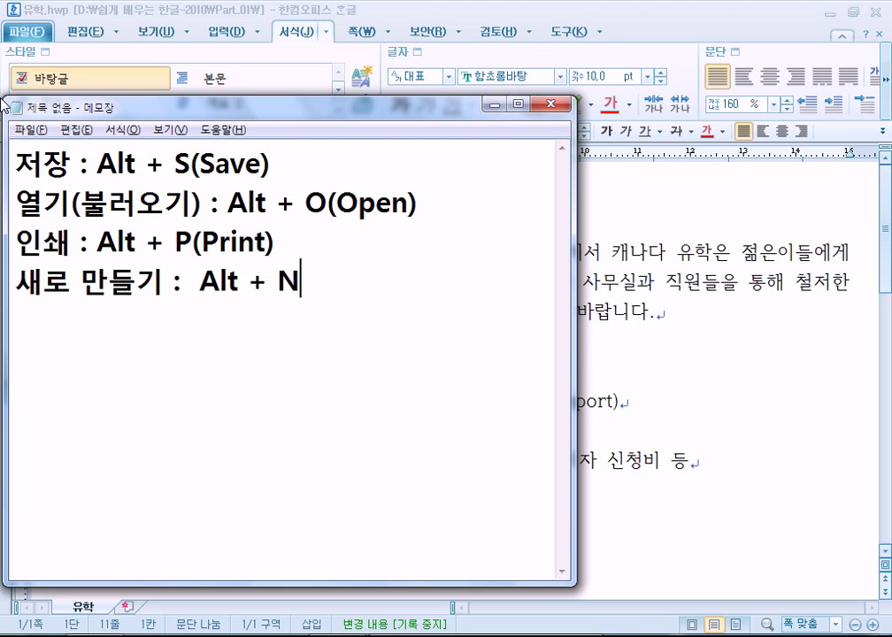
text((New))
key(Return)
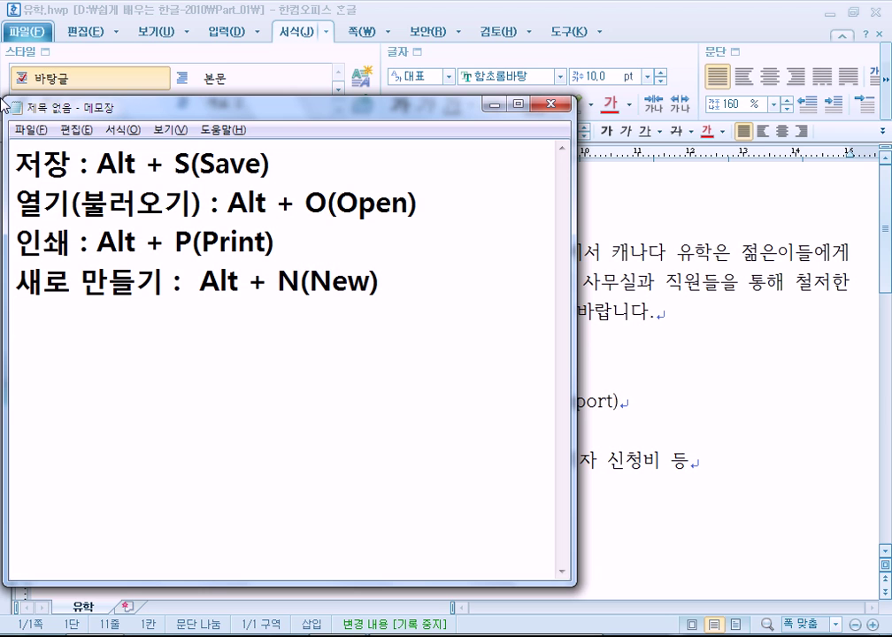
Move the Notepad window aside and bring the 유학 document in Hangul back to front
drag(107, 104, 143, 216)
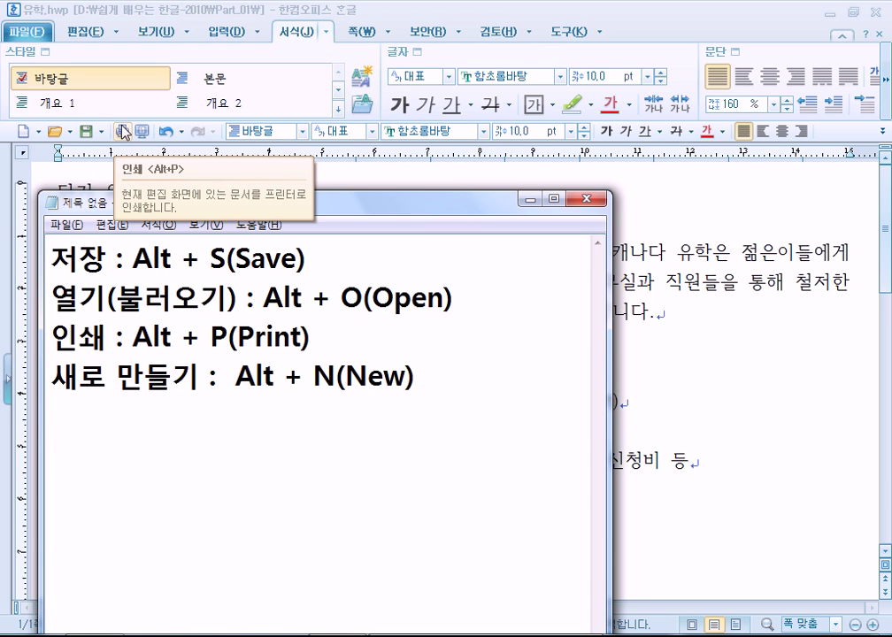
drag(232, 193, 280, 46)
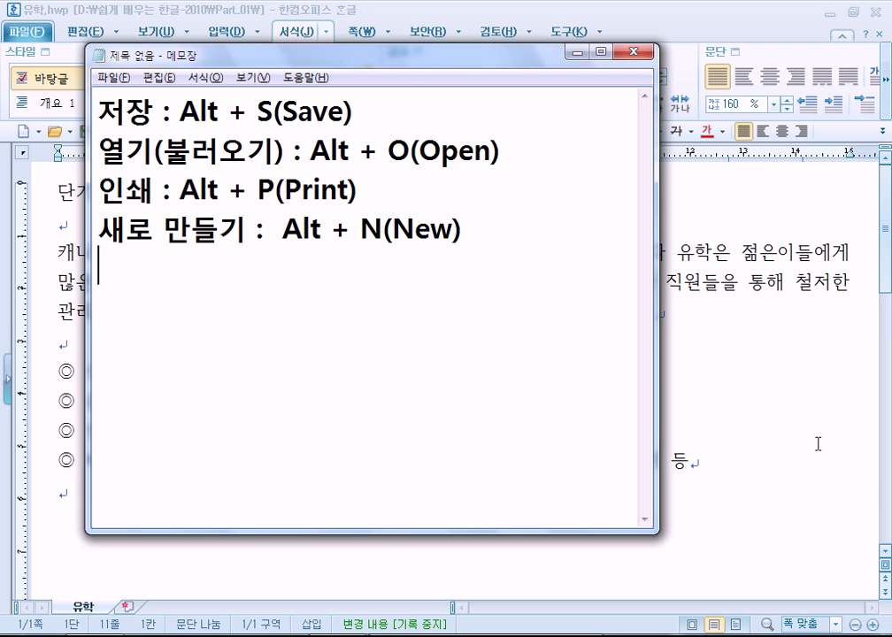
click(718, 356)
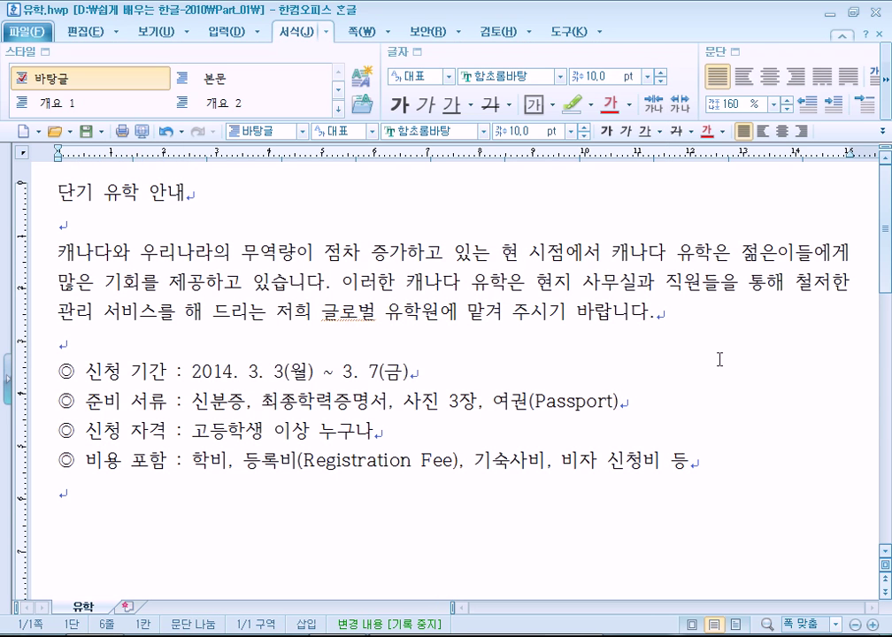
text(ㄴㅇㄹ)
key(BackSpace)
key(BackSpace)
key(BackSpace)
key(alt+Tab)
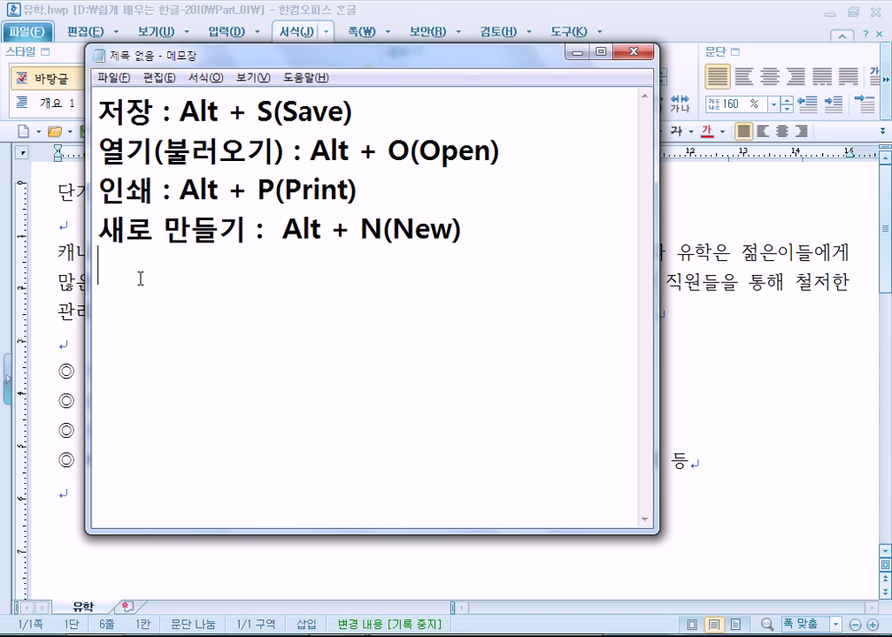
key(alt+Tab)
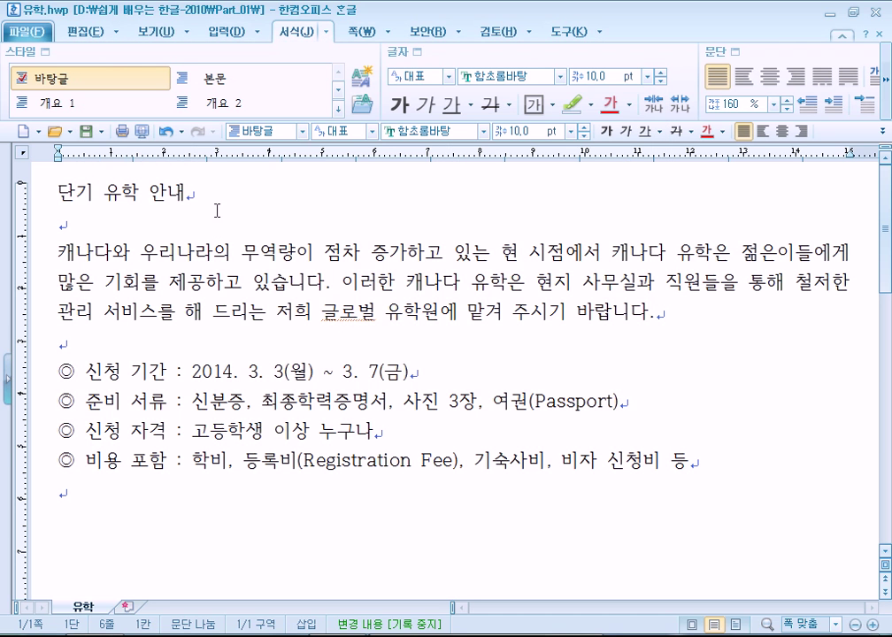
Select the title 단기 유학 안내, extending from 안내 back to the line start
click(37, 177)
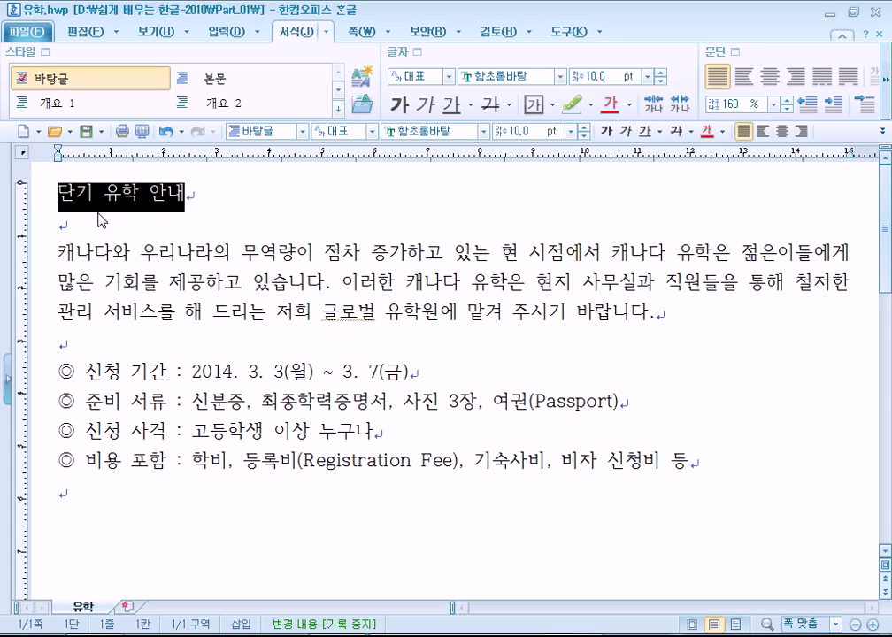
click(59, 193)
double_click(65, 193)
triple_click(66, 194)
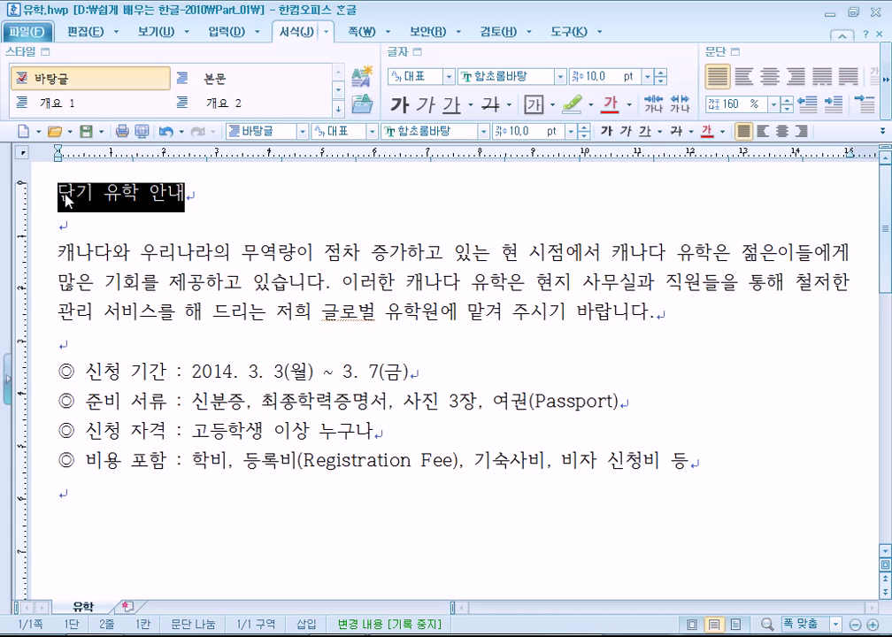
click(399, 233)
drag(310, 199, 185, 193)
click(31, 228)
click(359, 204)
double_click(162, 193)
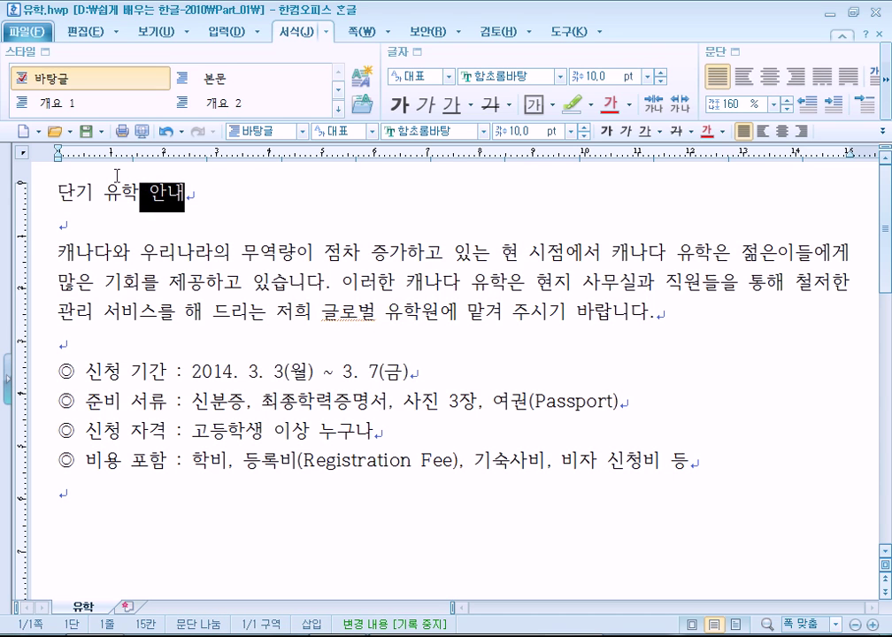
key(shift+Home)
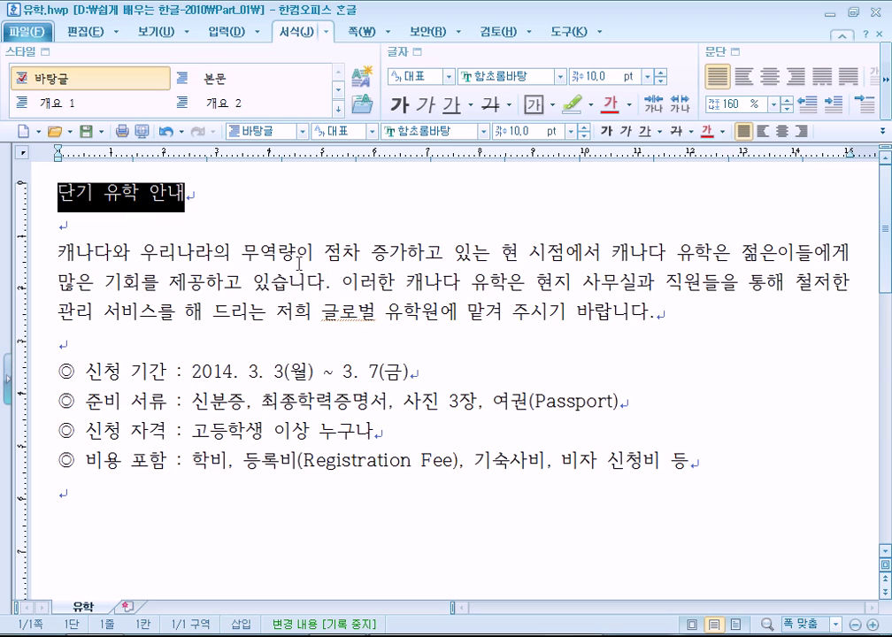
Apply bold, italic and underline to the title, then remove all three
key(ctrl+b)
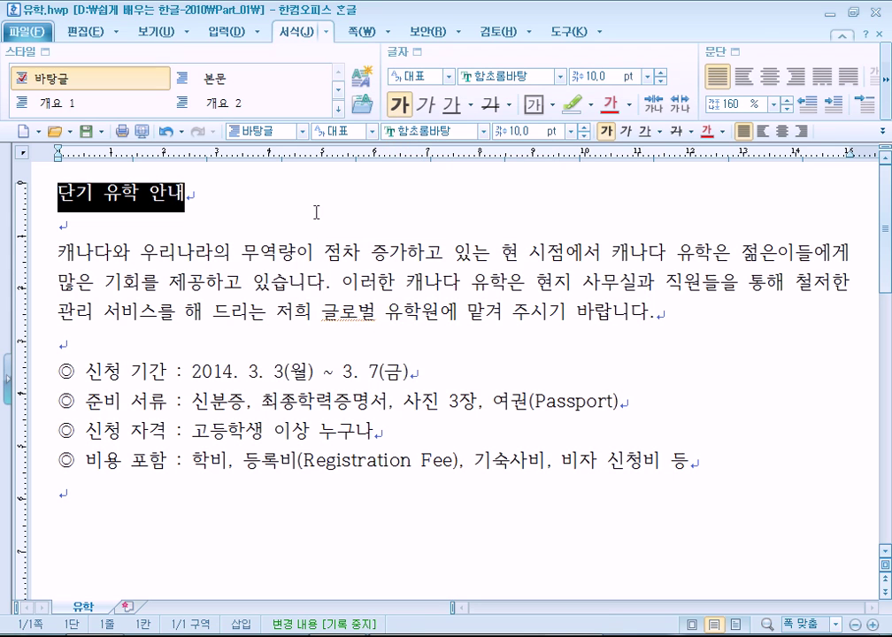
key(alt+i)
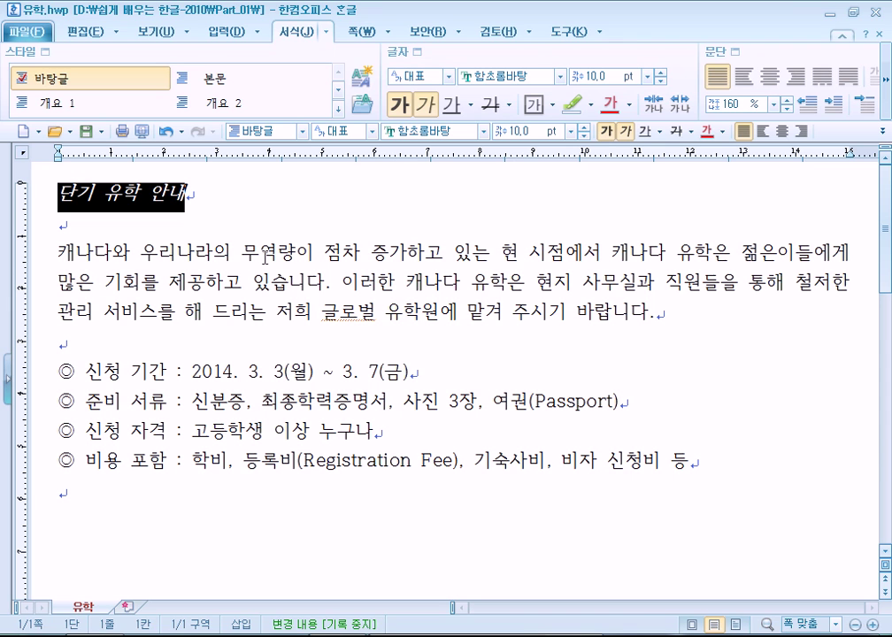
key(alt+u)
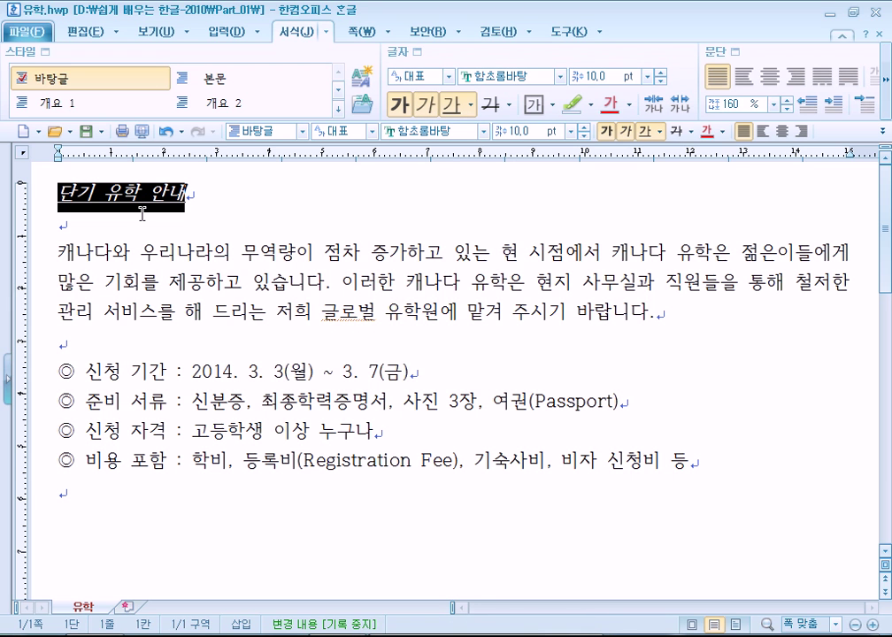
key(alt+shift+u)
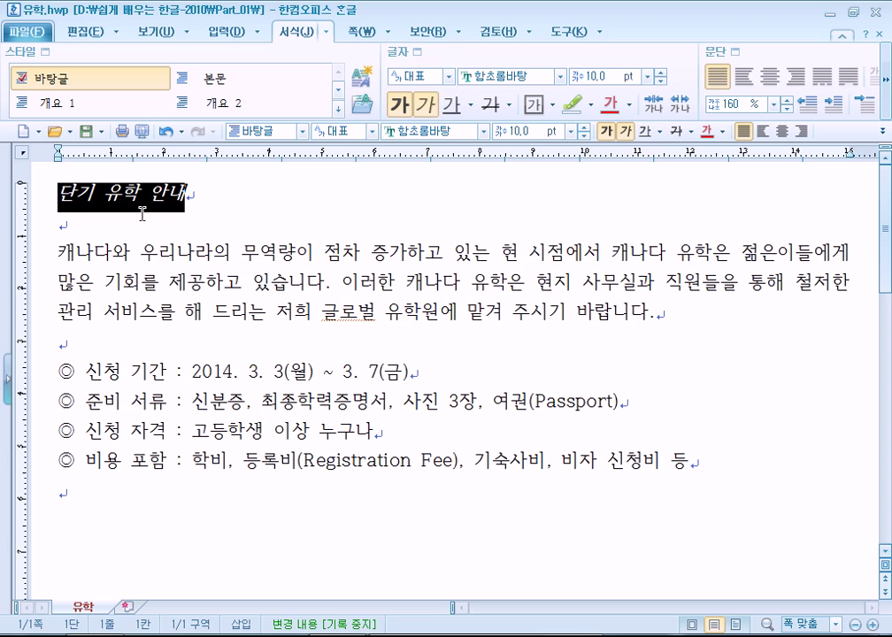
key(alt+shift+b)
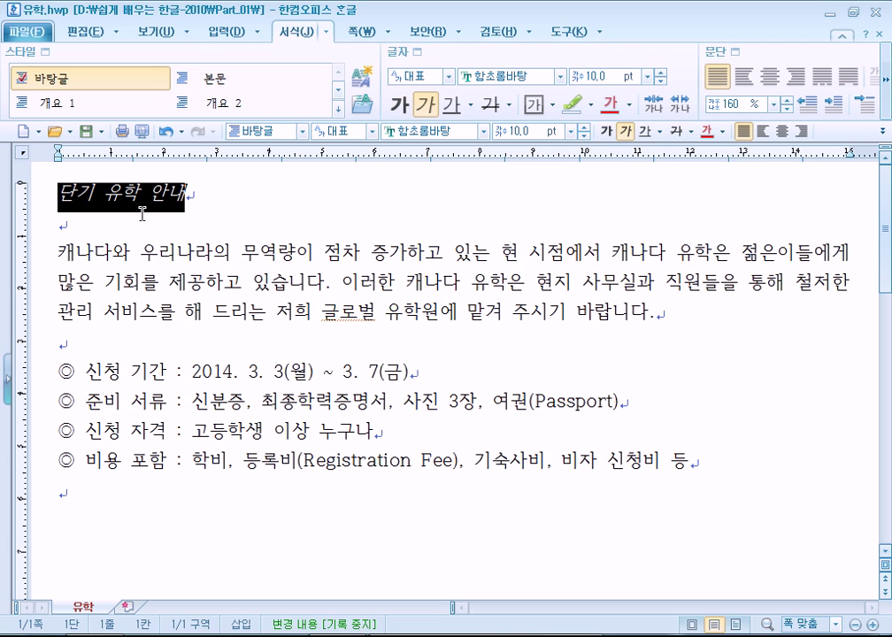
key(alt+shift+i)
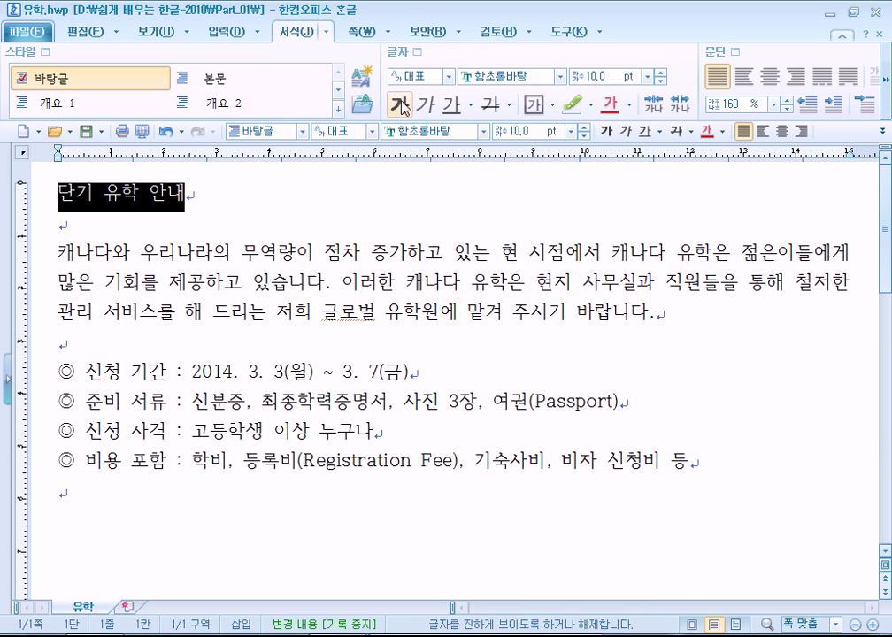
Reselect the title line with Shift+End and make it bold
key(Home)
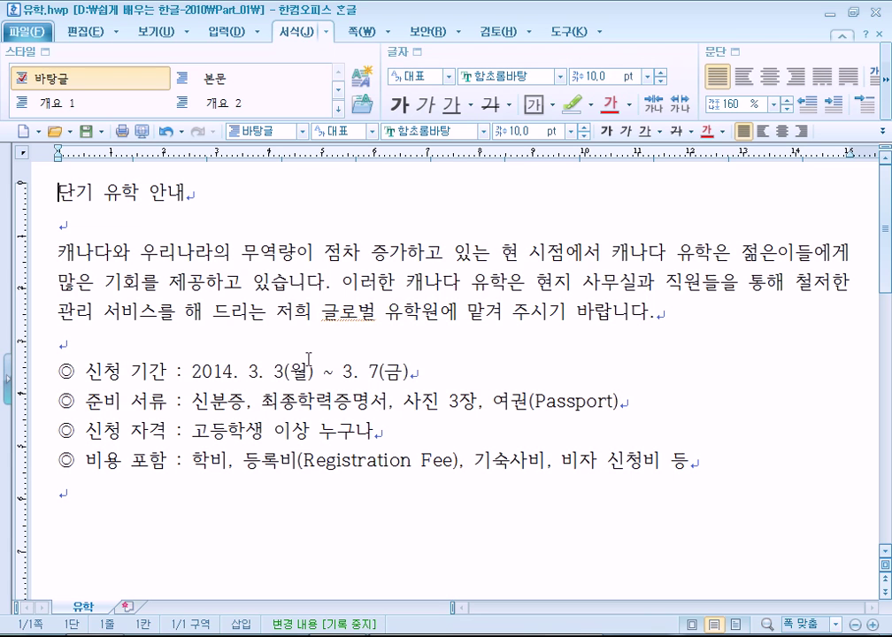
key(shift+End)
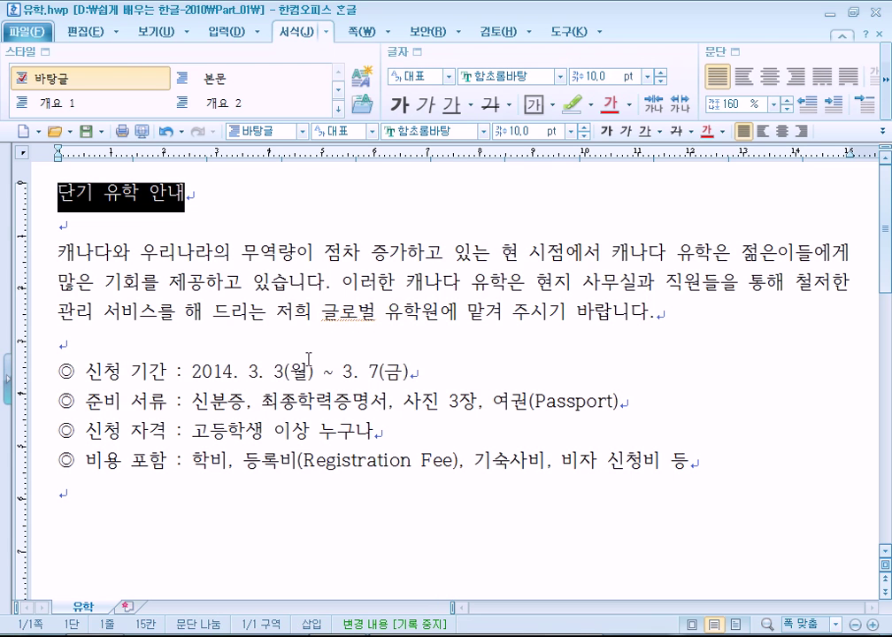
key(Home)
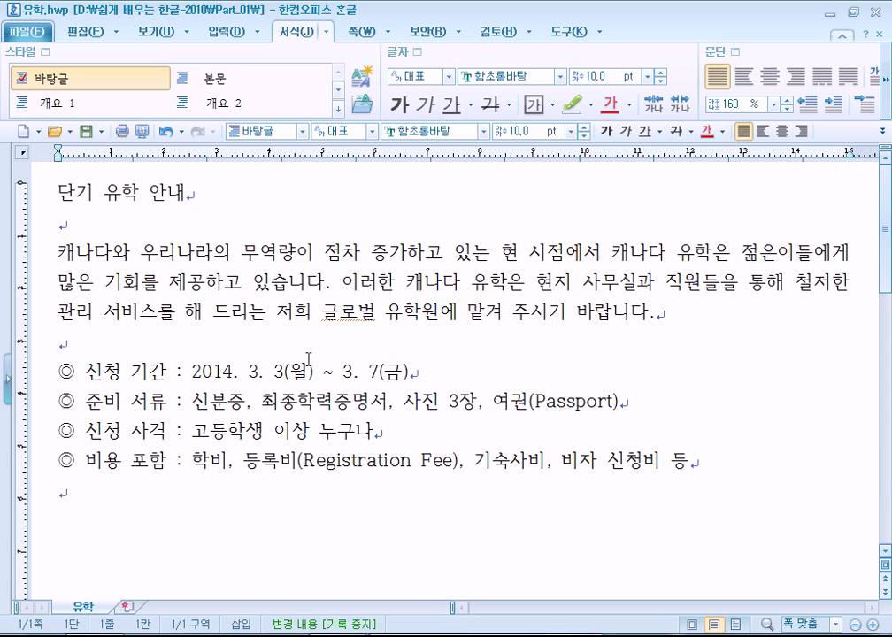
key(End)
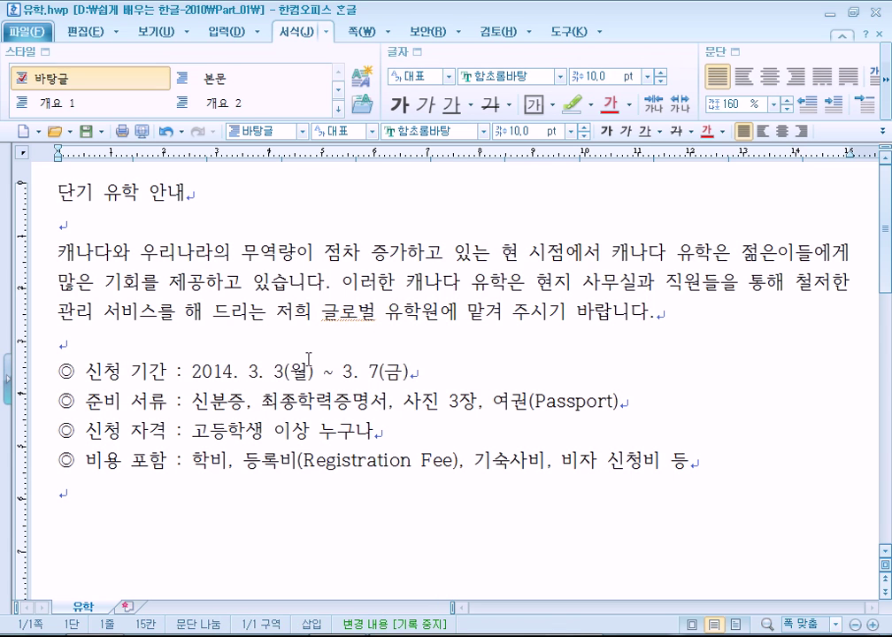
key(Home)
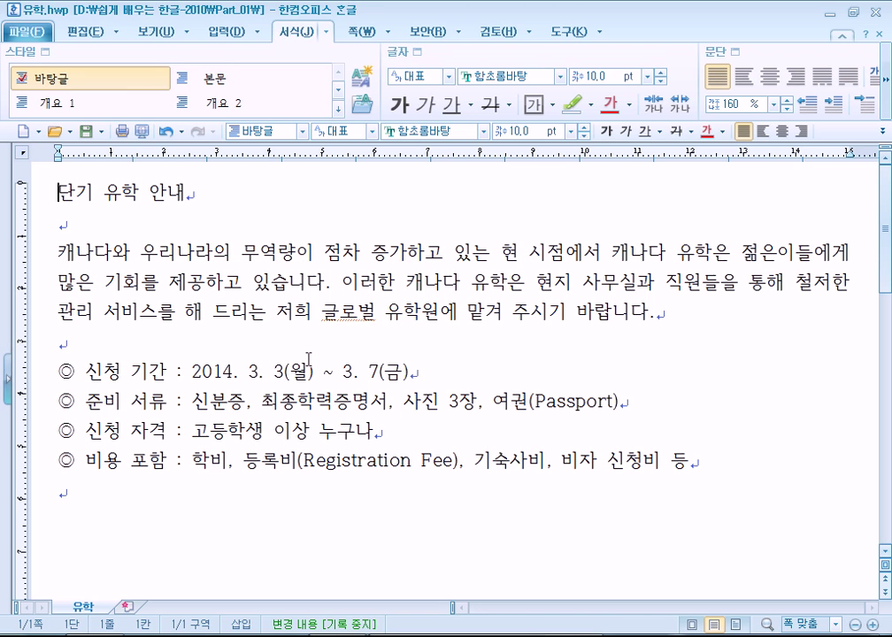
key(shift+End)
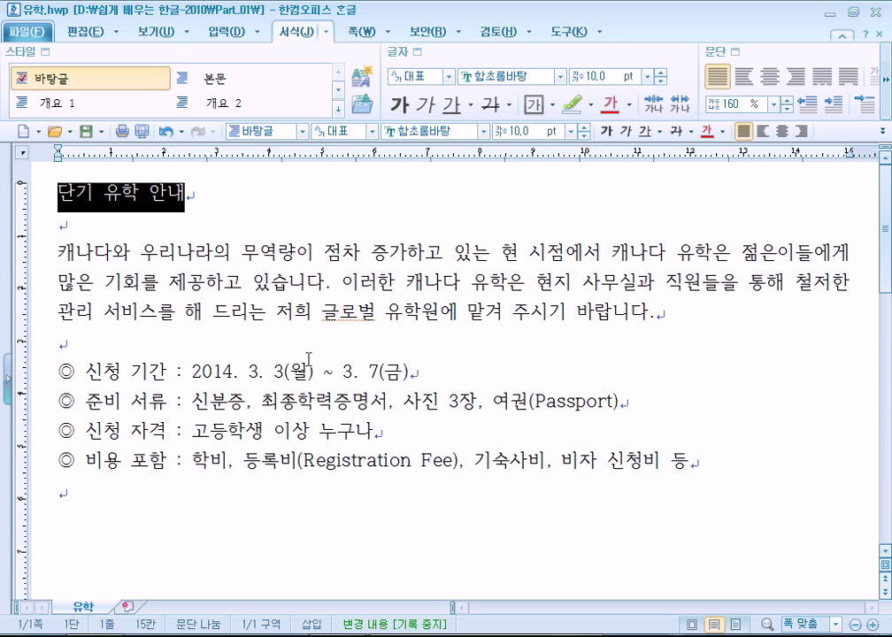
key(ctrl+b)
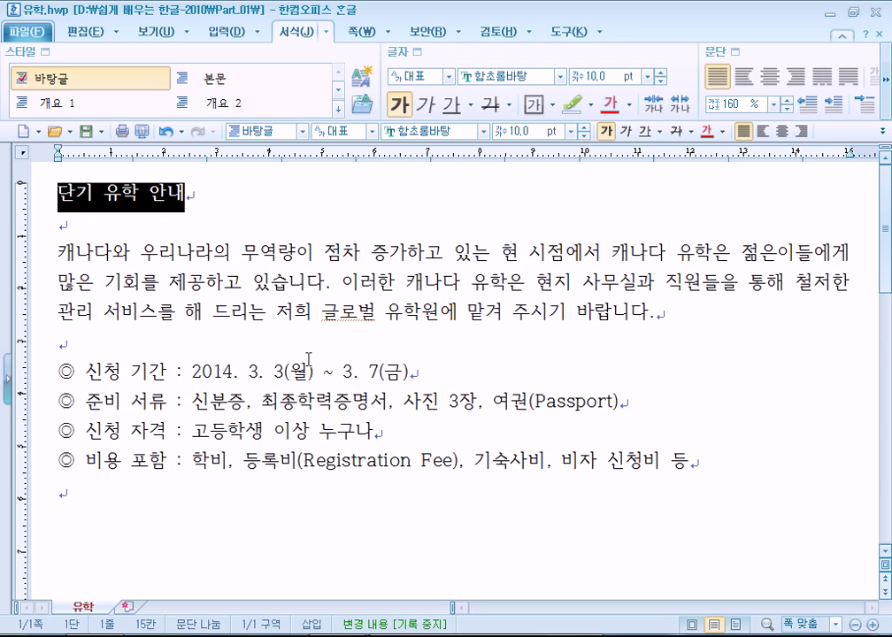
key(Down)
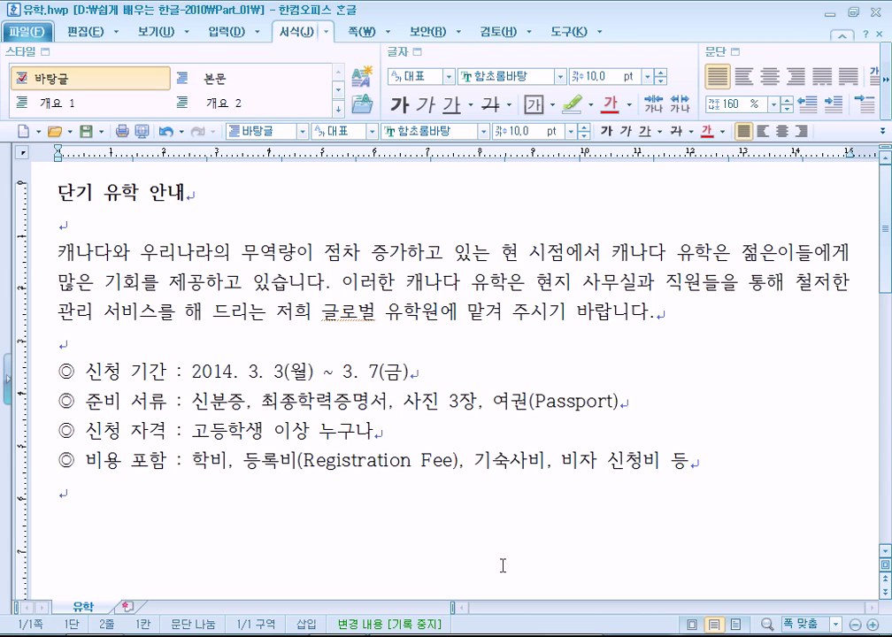
Try selections in the body text, then switch to the Notepad shortcut notes
drag(57, 254, 66, 255)
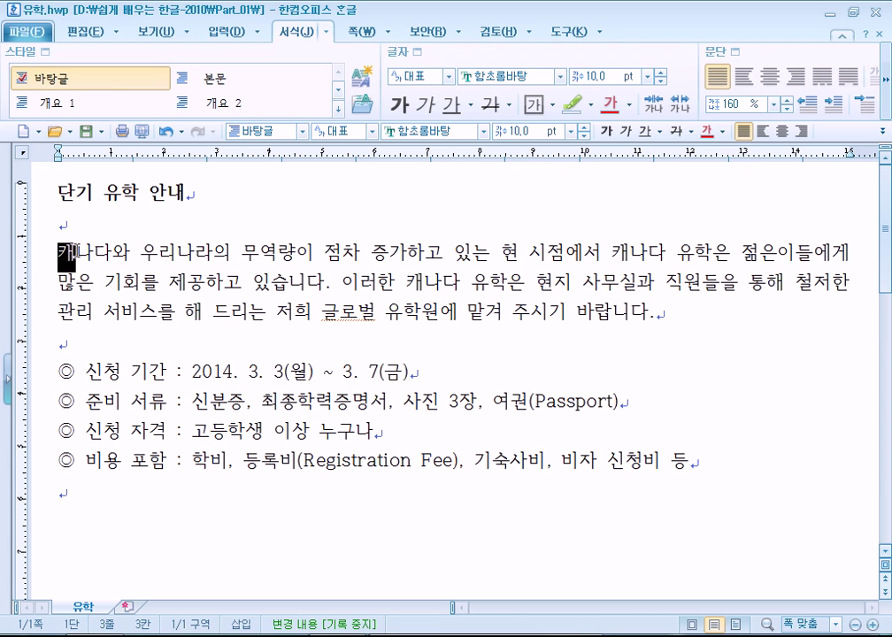
drag(320, 431, 378, 430)
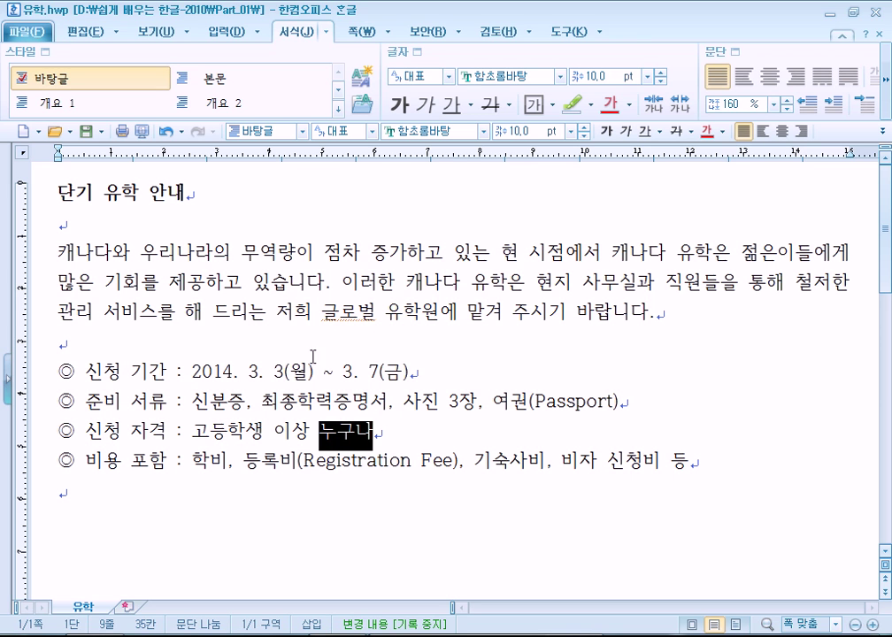
click(207, 257)
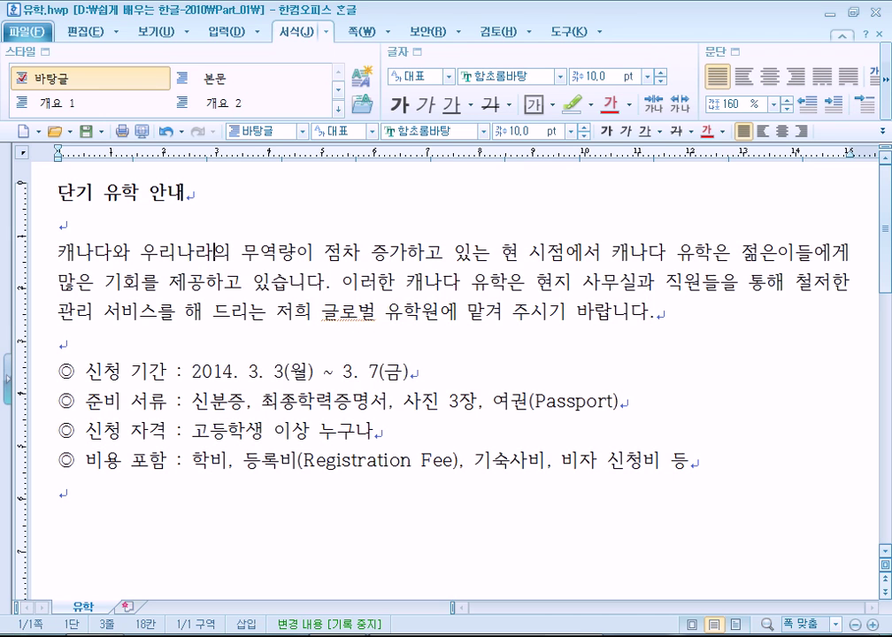
key(alt+Tab)
Type the Korean note '모양(글자, 문단) 내기 = 서식 설정' beneath the four Alt shortcuts in Notepad
text(ah)
key(BackSpace)
key(BackSpace)
key(Hangul)
text(모양 내기)
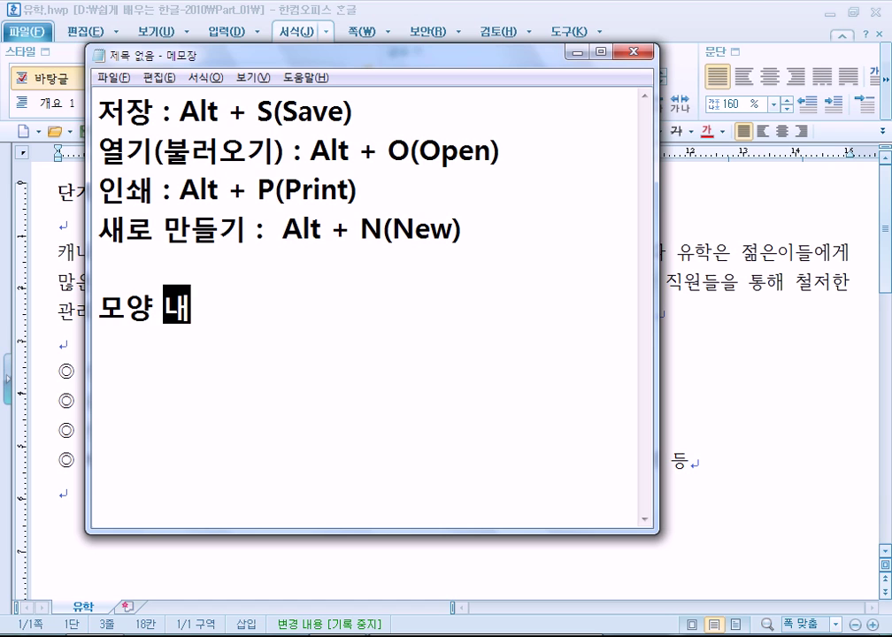
key(Left)
key(Left)
key(Left)
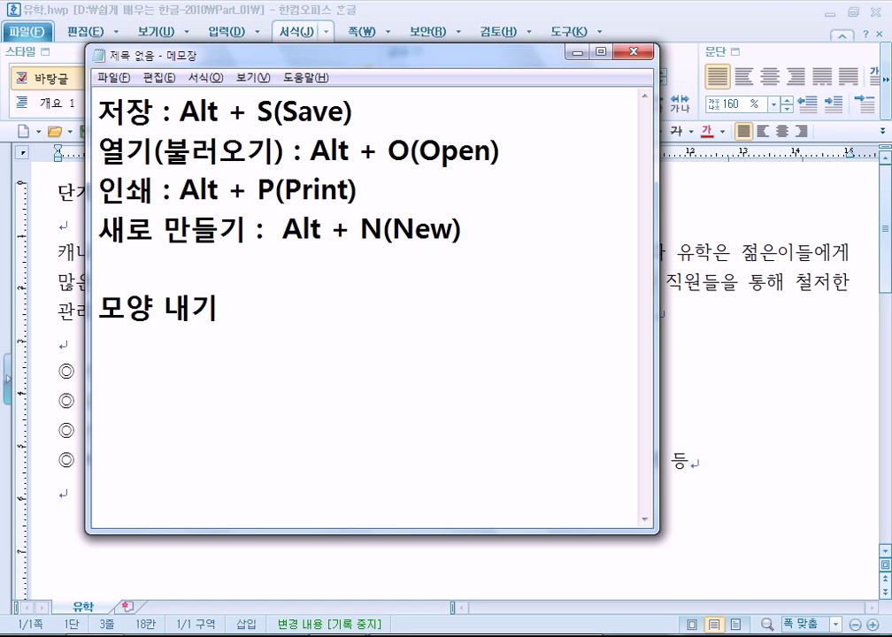
text((ㄱ글자, 문단)
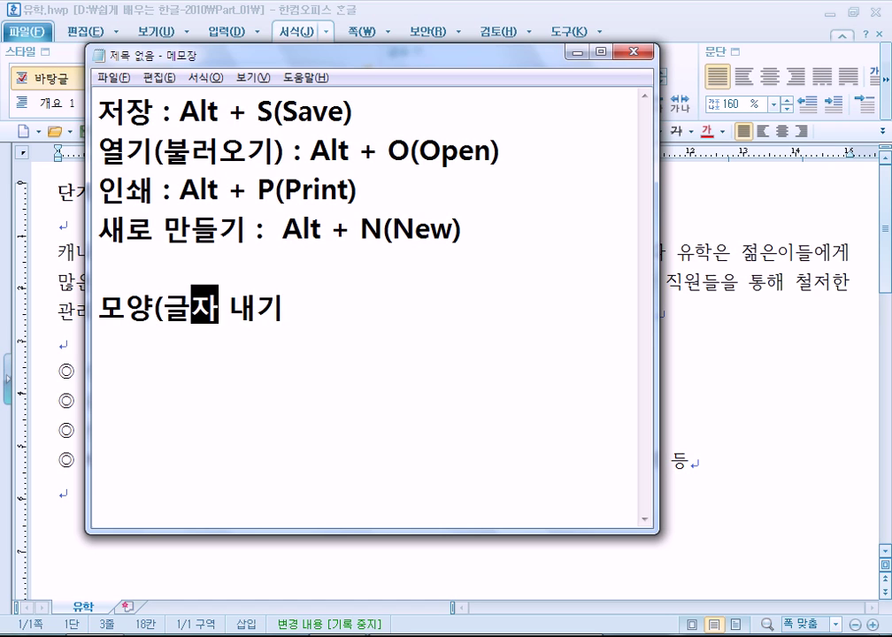
text())
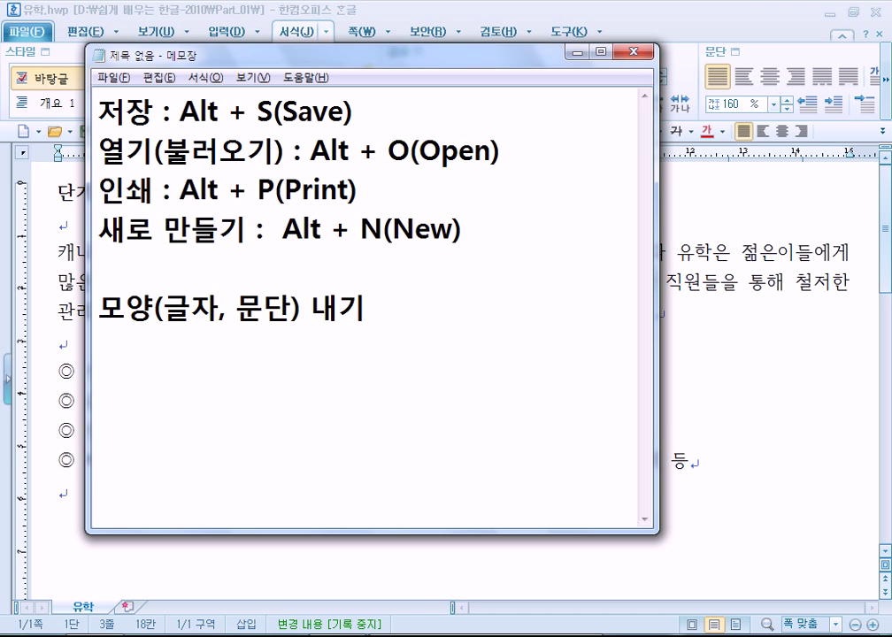
key(End)
text(= 서식)
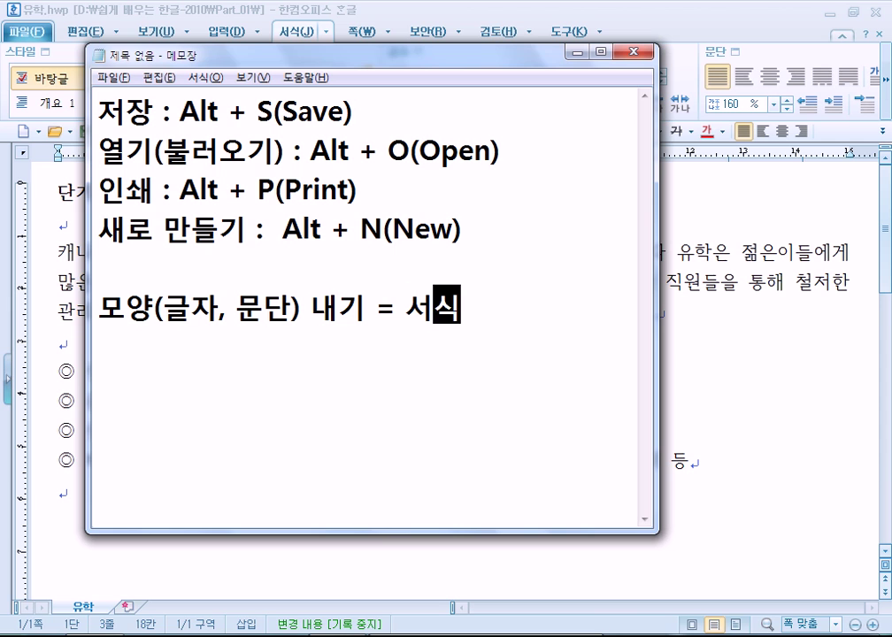
text( 서ㄹ정)
key(Return)
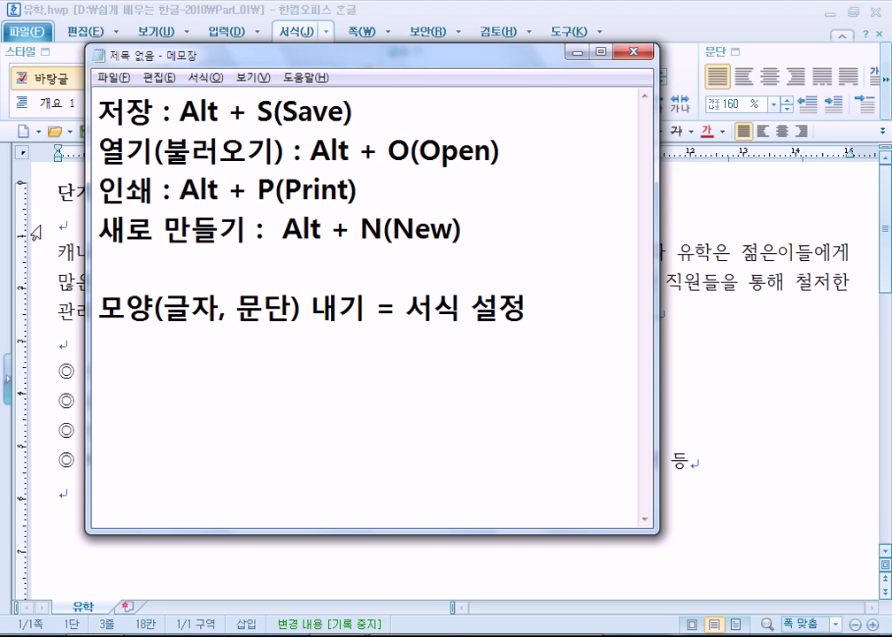
click(54, 193)
Select the title 단기 유학 안내 and browse the 서식 menu and 쪽 tab
drag(54, 192, 185, 193)
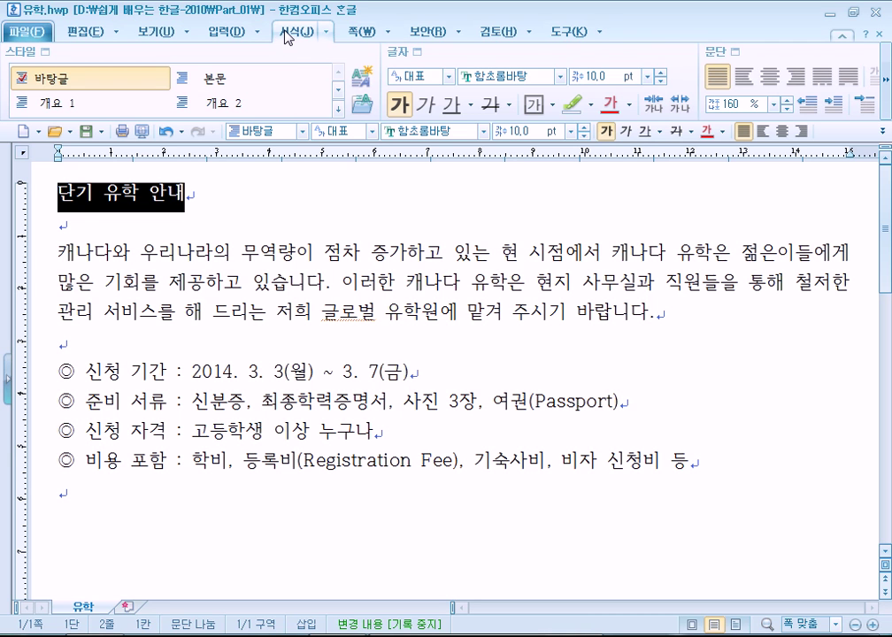
click(330, 34)
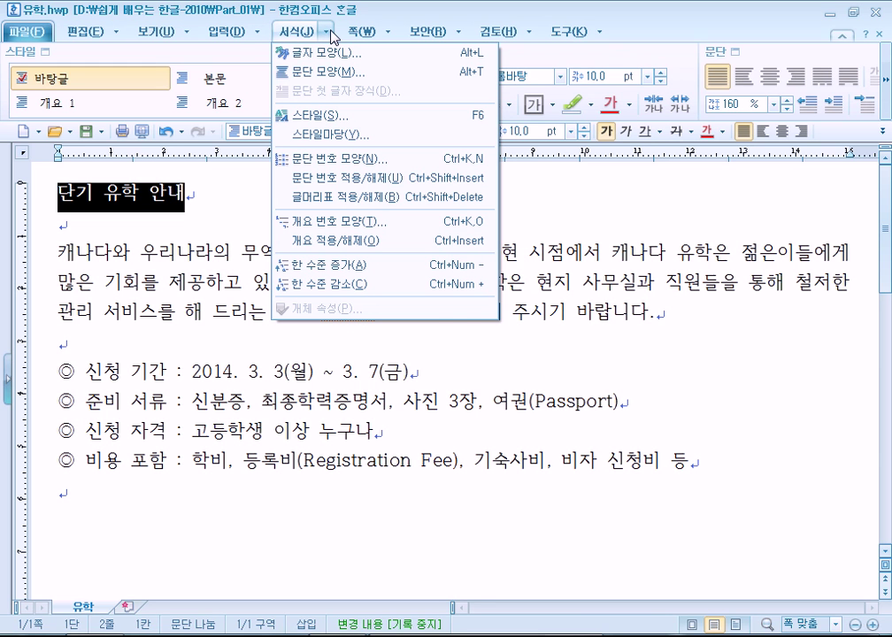
click(329, 33)
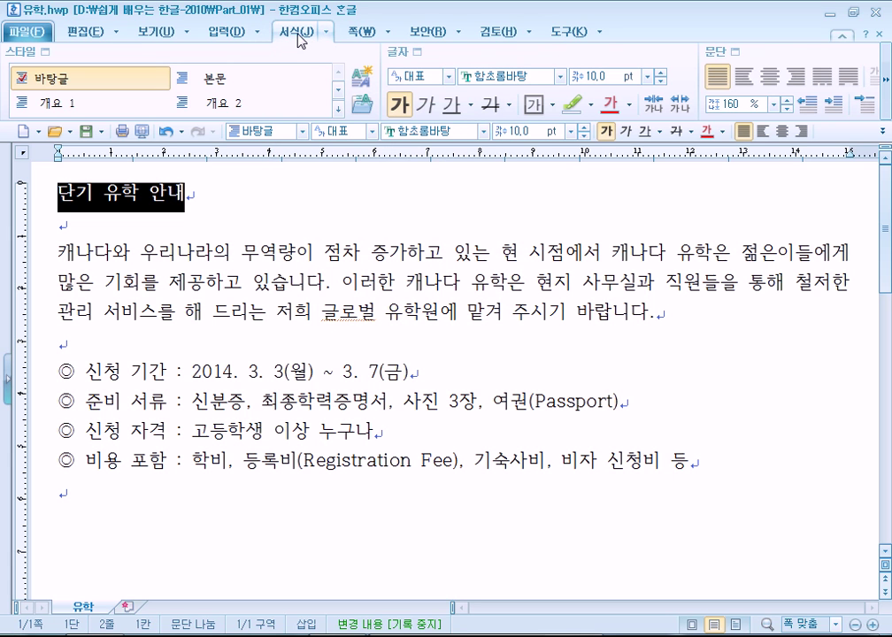
click(370, 35)
click(285, 35)
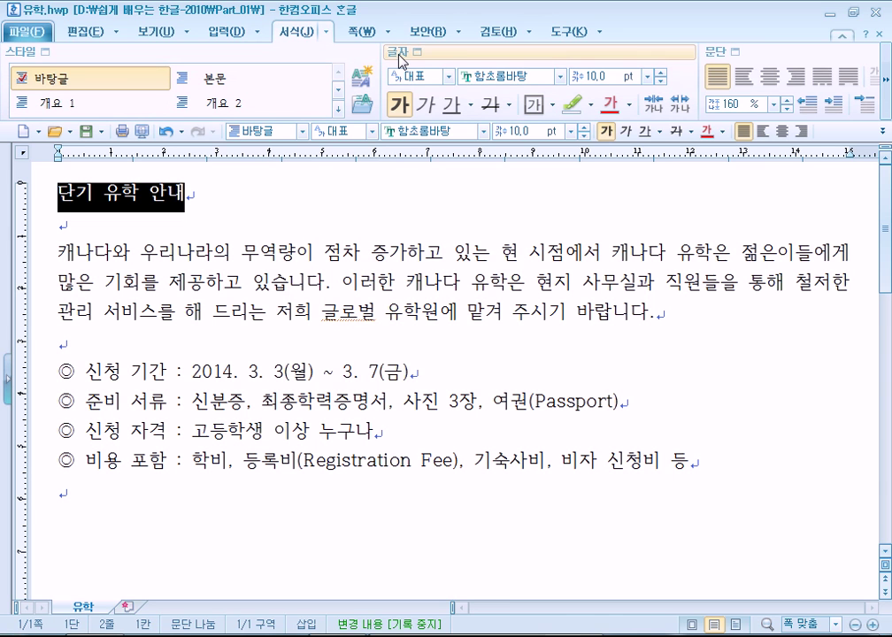
Expand the paragraph and outline groups to show line spacing, then browse the 서식 and 쪽 command lists
click(886, 88)
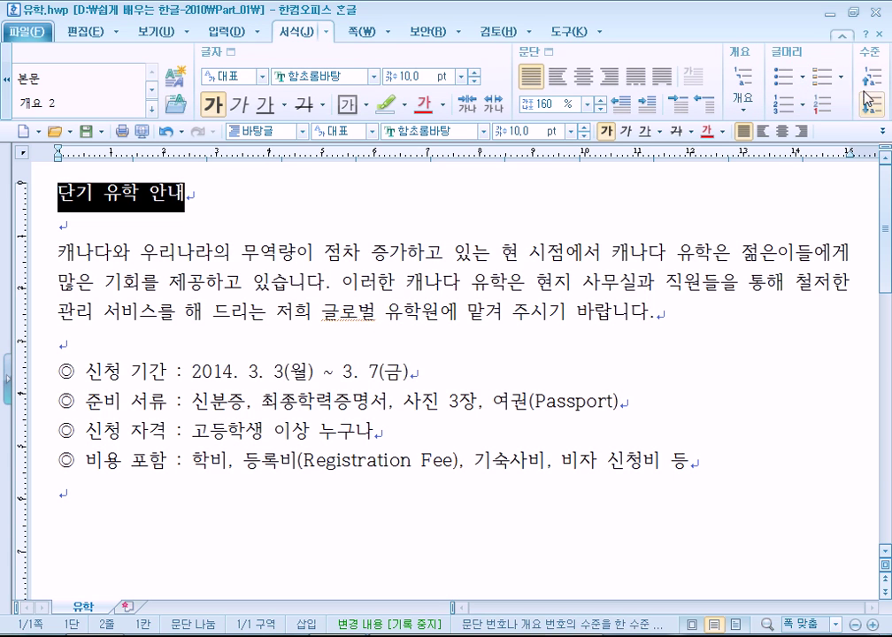
click(882, 132)
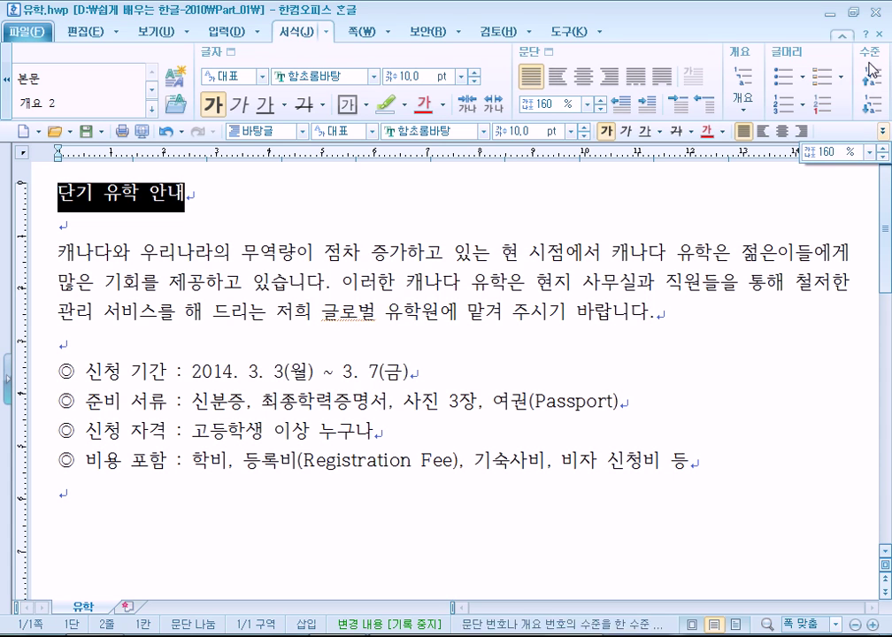
click(327, 35)
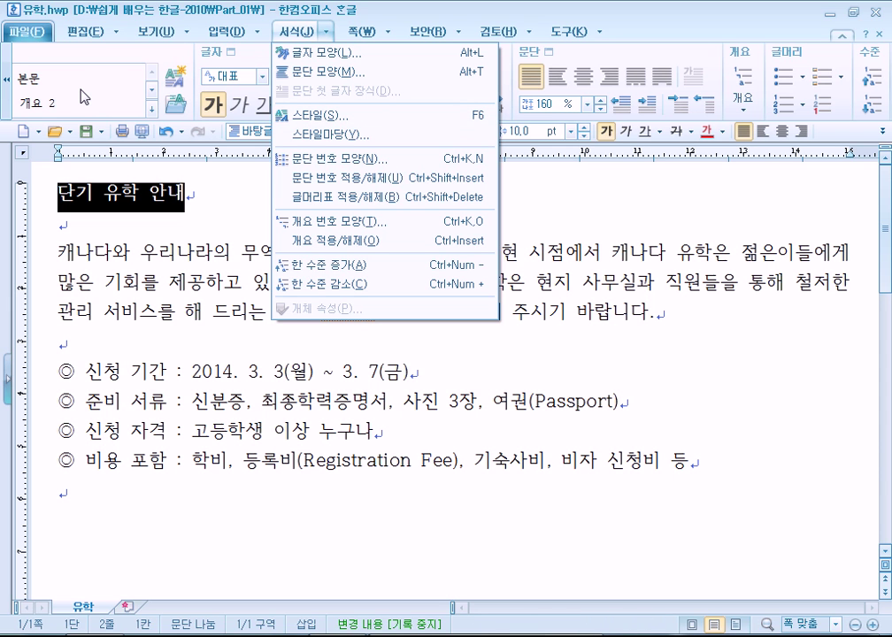
click(329, 33)
click(330, 33)
click(358, 32)
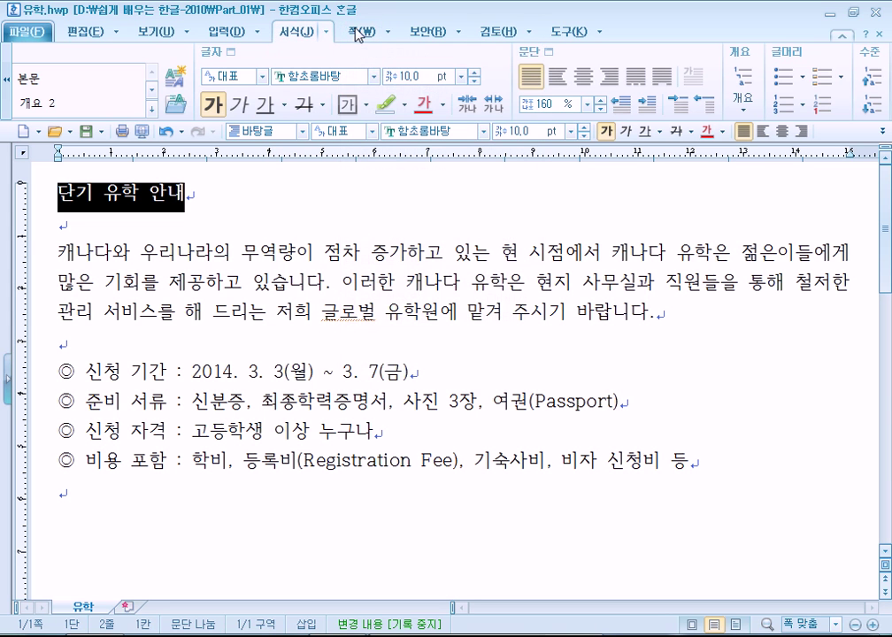
click(372, 34)
click(299, 34)
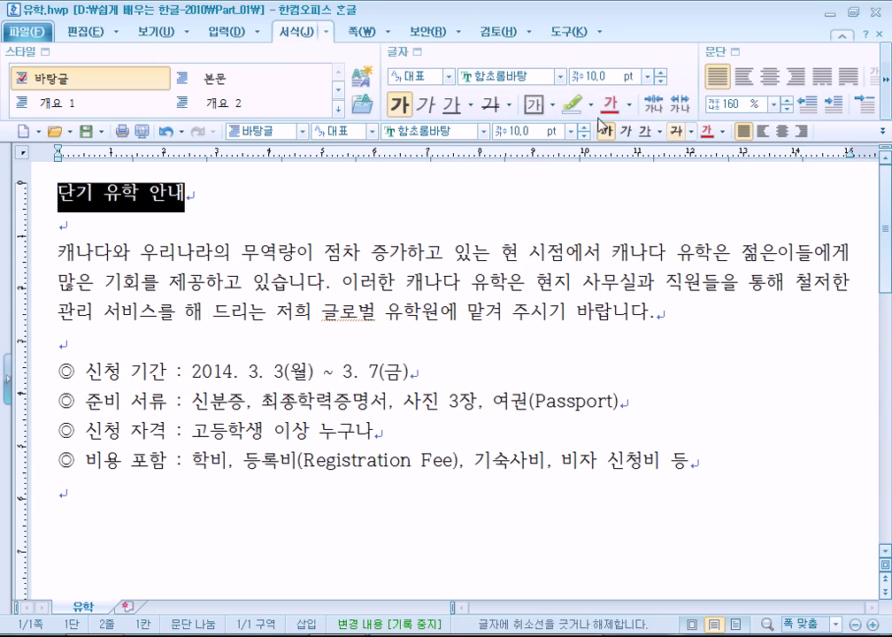
Apply the 본문 style to the title, try outline numbering with Ctrl+6, then undo it
click(315, 81)
key(shift+End)
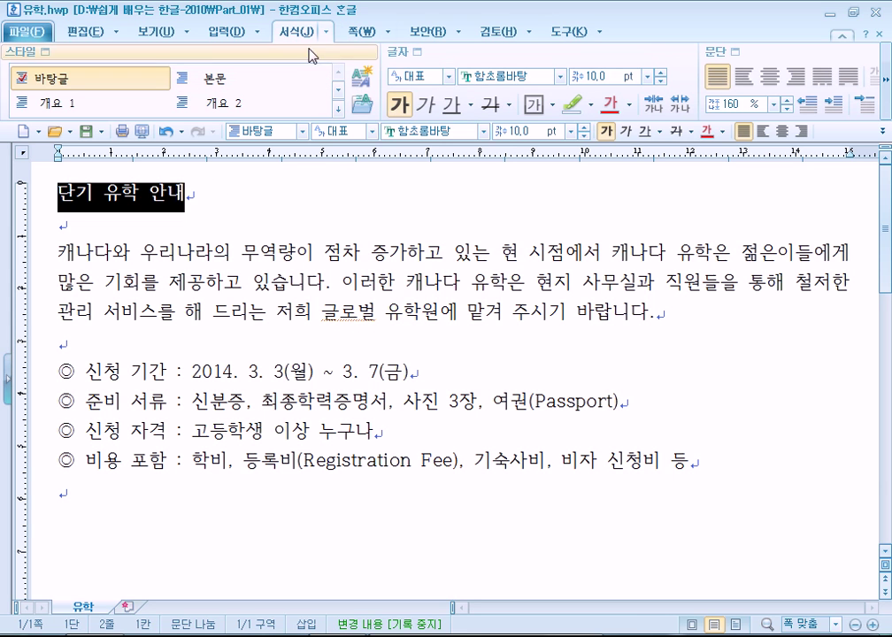
key(ctrl+6)
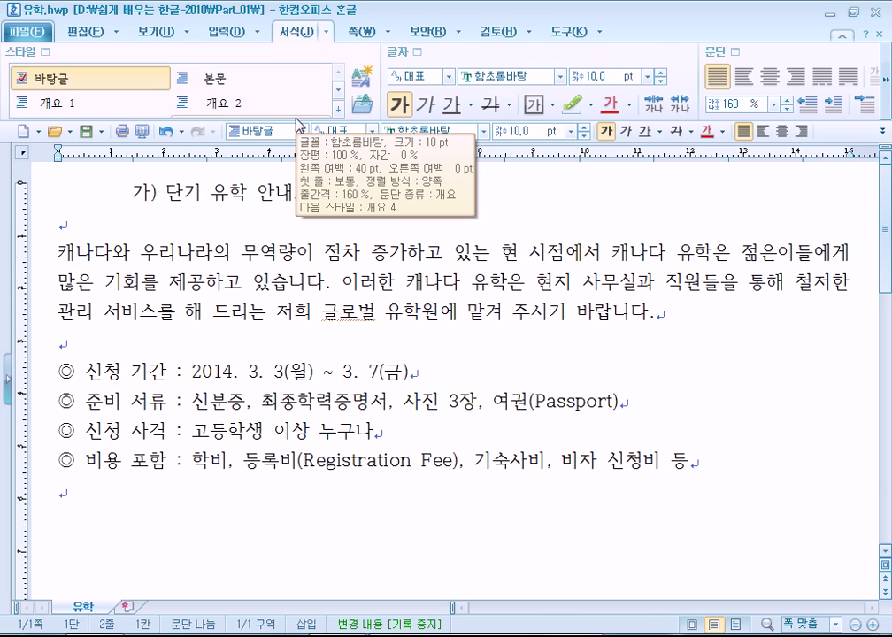
key(ctrl+z)
key(ctrl+z)
Browse the 보안, 검토 and 쪽 tabs and the 서식 command list
click(427, 33)
click(529, 36)
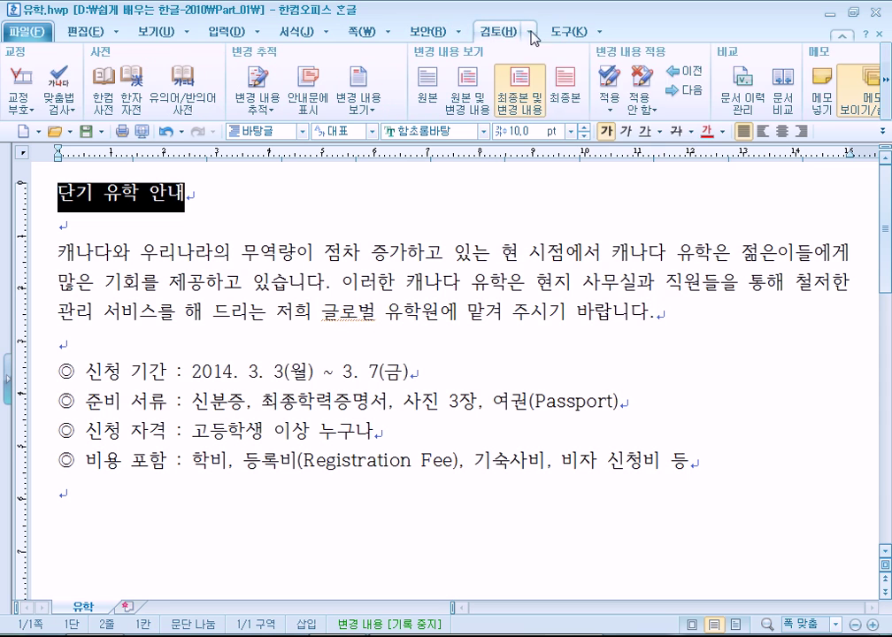
click(533, 36)
click(533, 35)
click(442, 33)
click(353, 33)
click(295, 36)
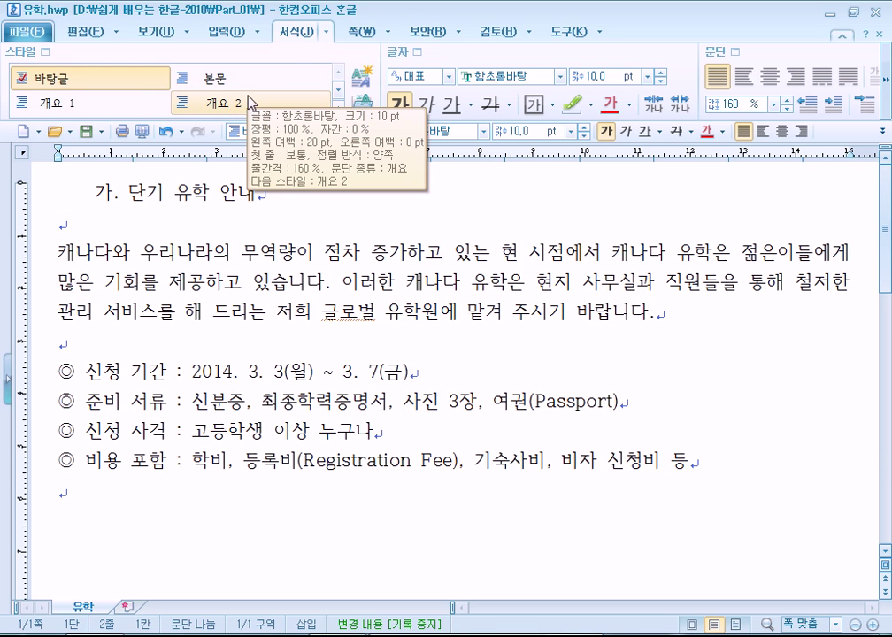
click(328, 35)
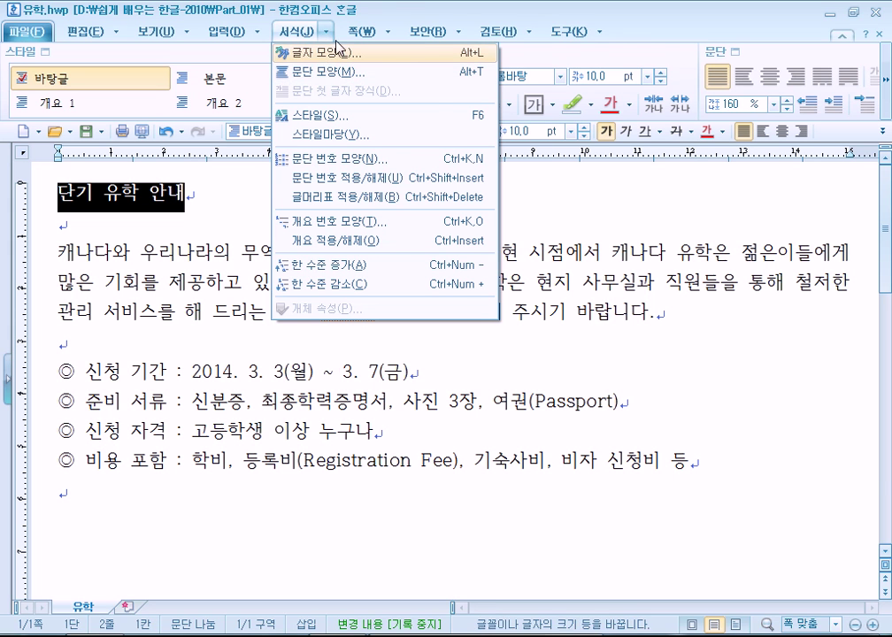
click(297, 27)
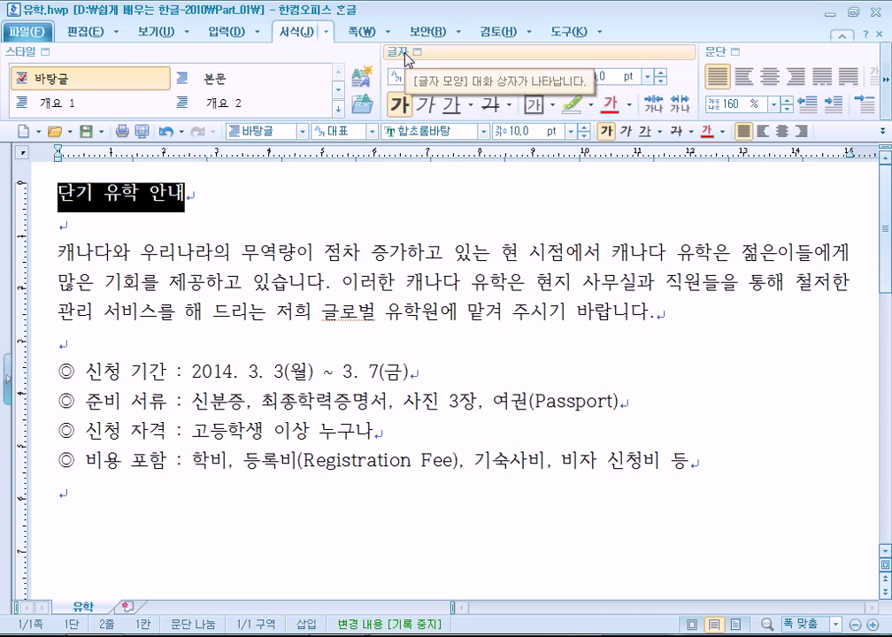
Try the title at 9 pt then back to 10 pt, and browse the size, font and style lists
click(406, 55)
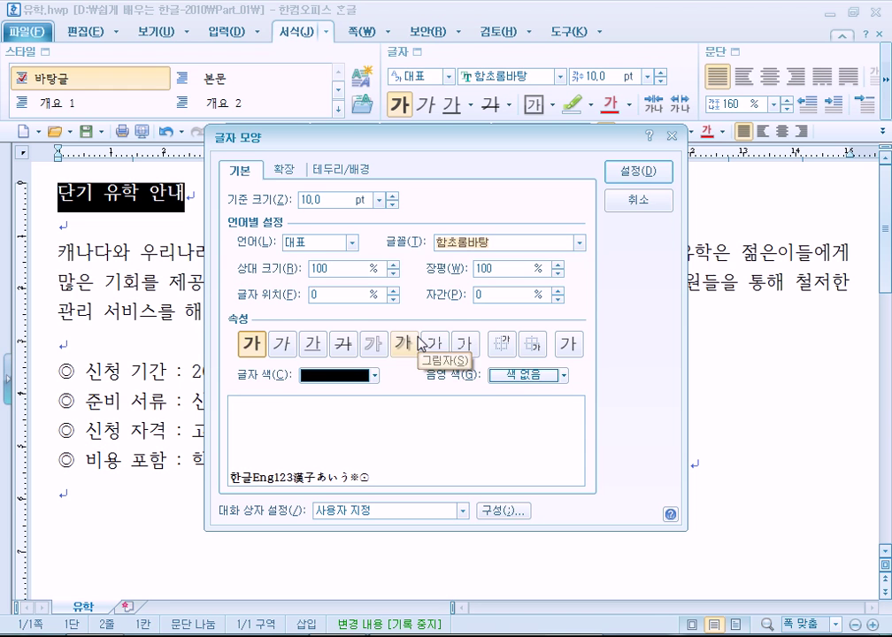
click(633, 200)
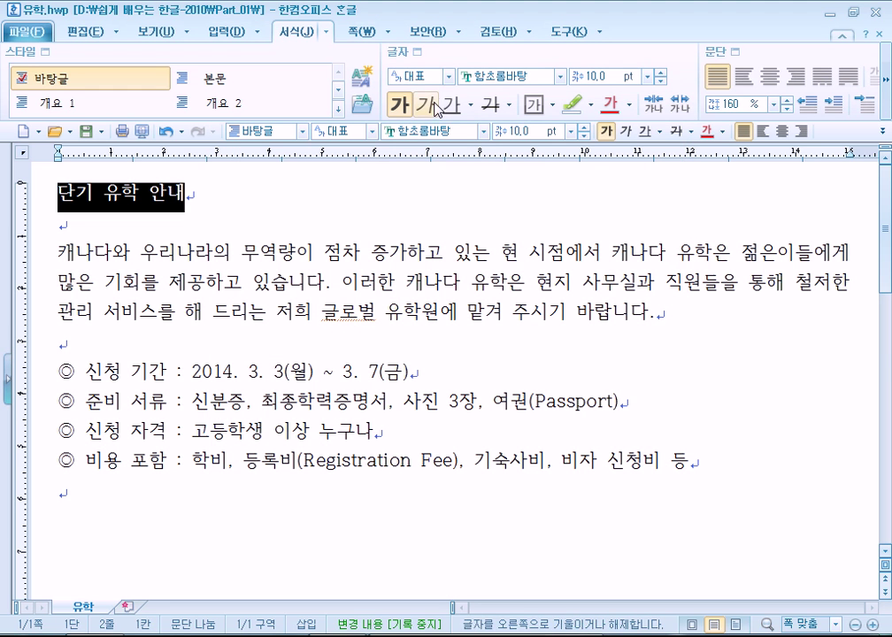
click(581, 135)
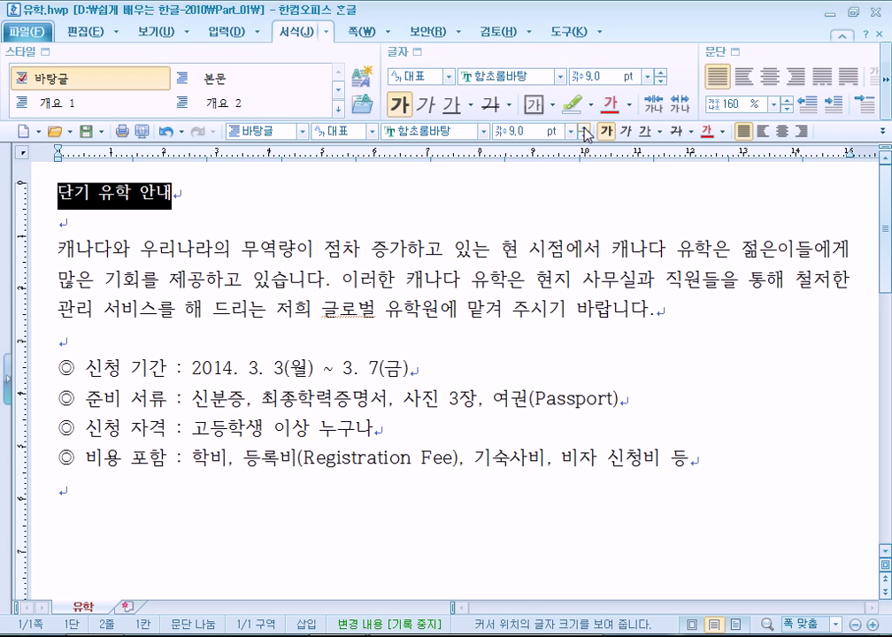
click(584, 130)
click(571, 131)
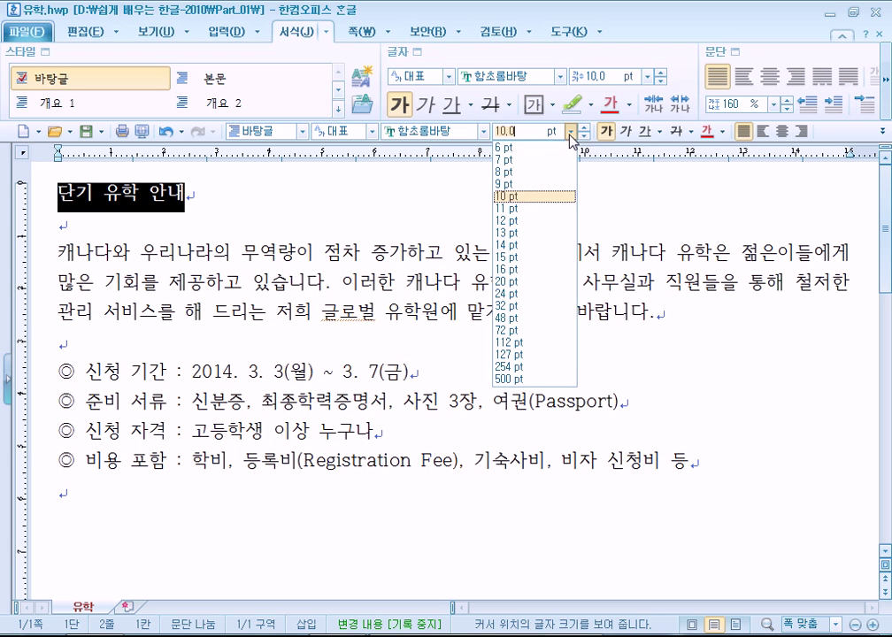
click(483, 131)
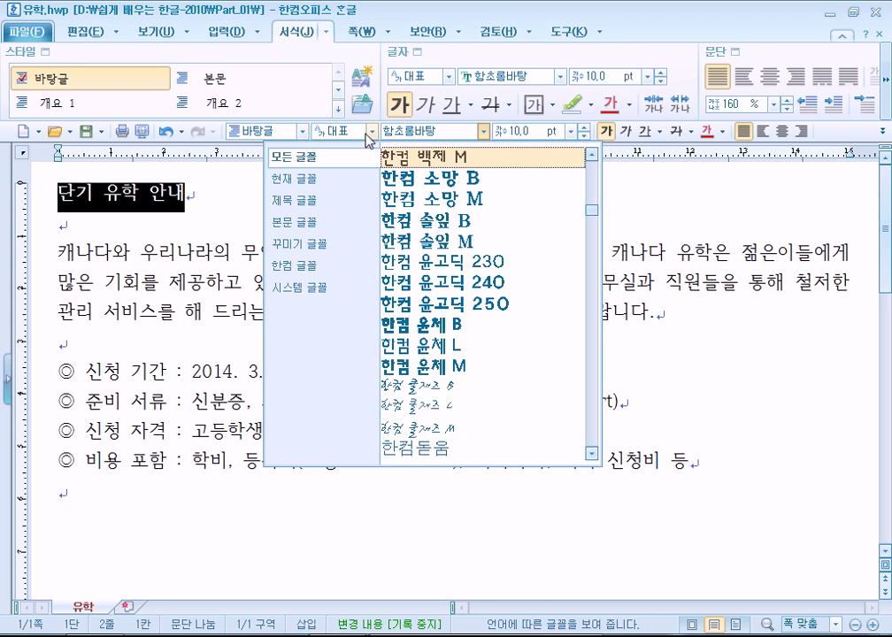
click(302, 131)
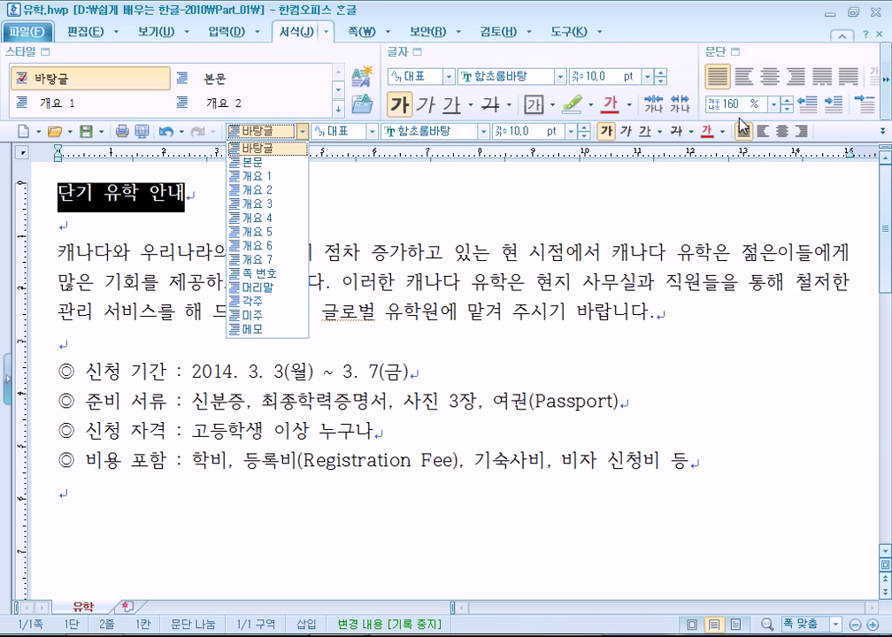
click(413, 53)
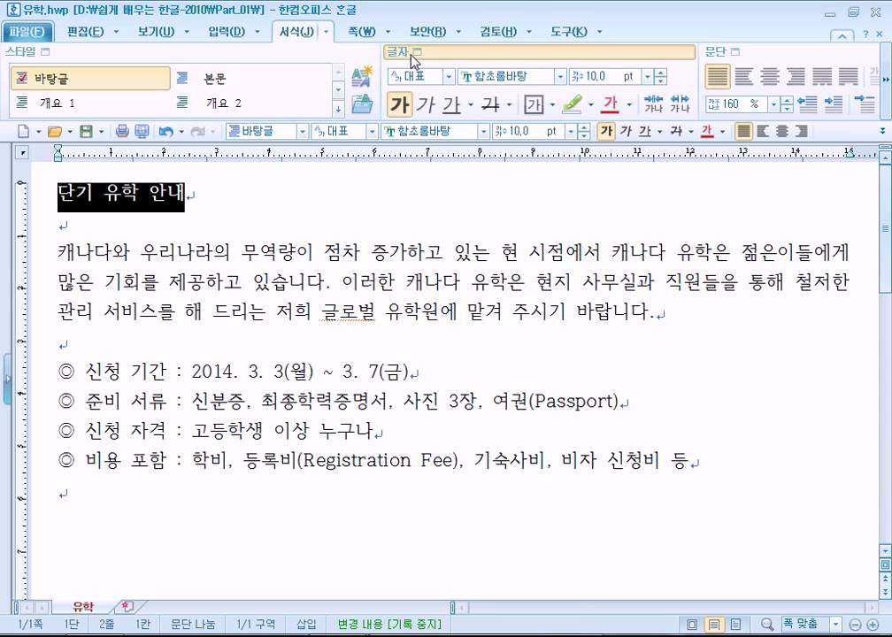
click(413, 53)
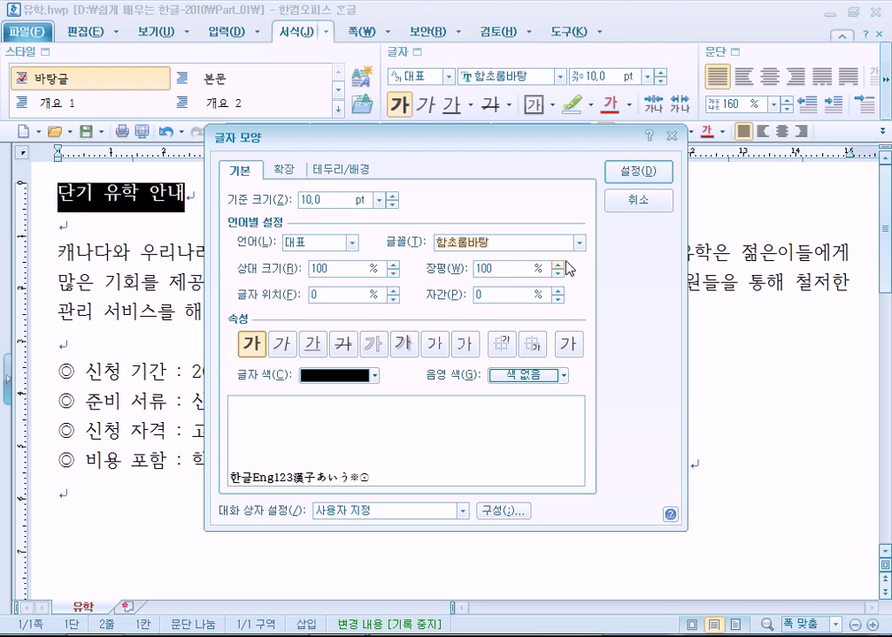
text(휴)
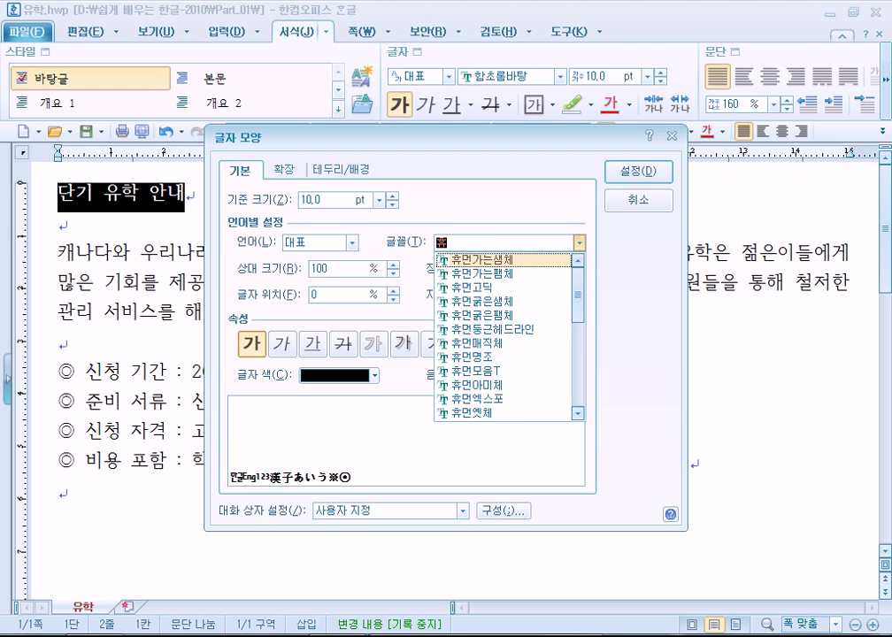
text(면)
text(엑스포)
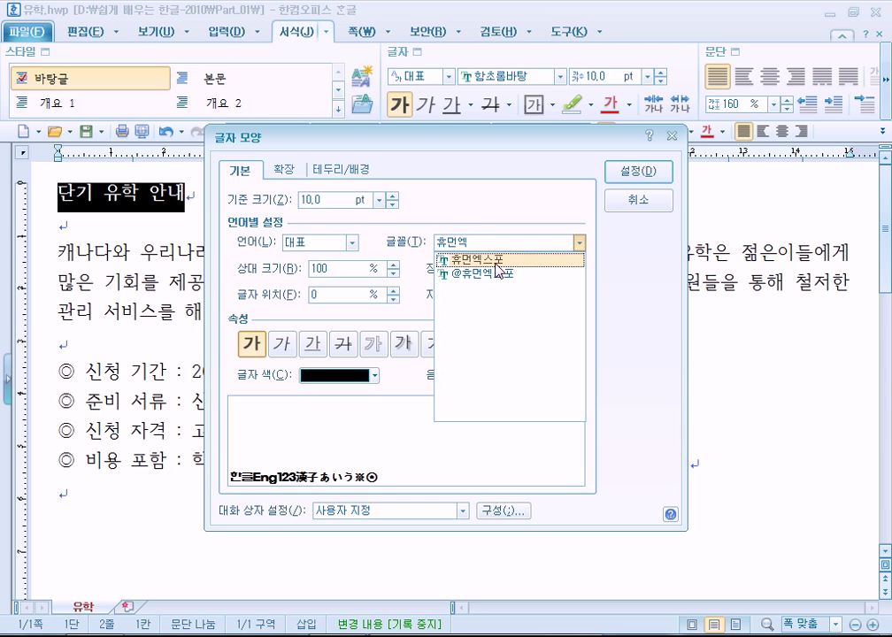
click(579, 243)
scroll(514, 422, down, 3)
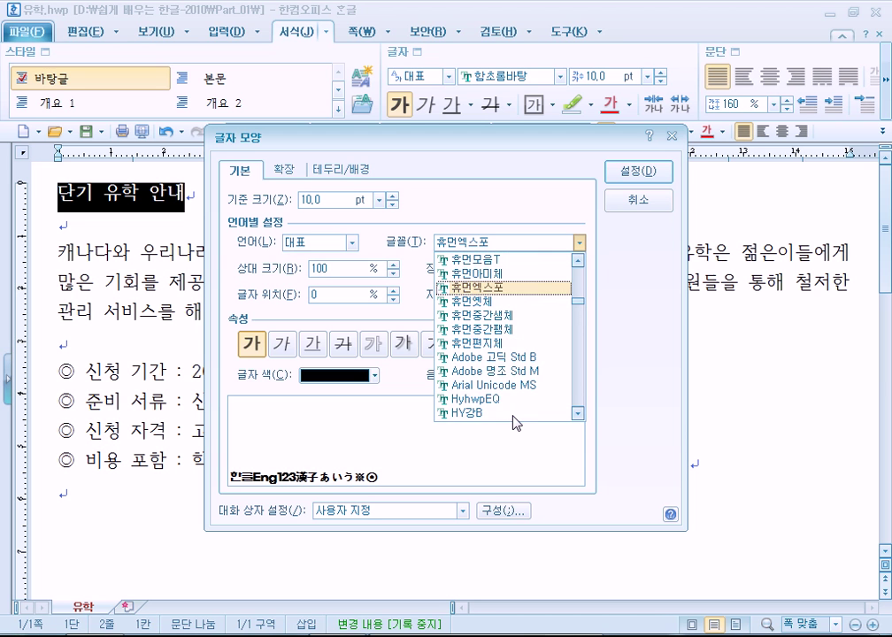
scroll(511, 406, up, 1)
click(525, 245)
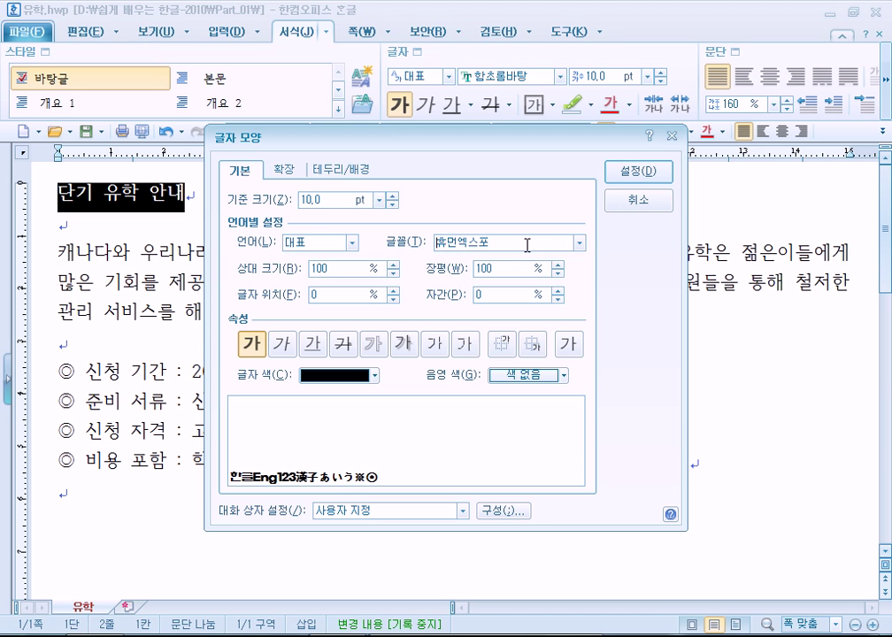
key(BackSpace)
key(BackSpace)
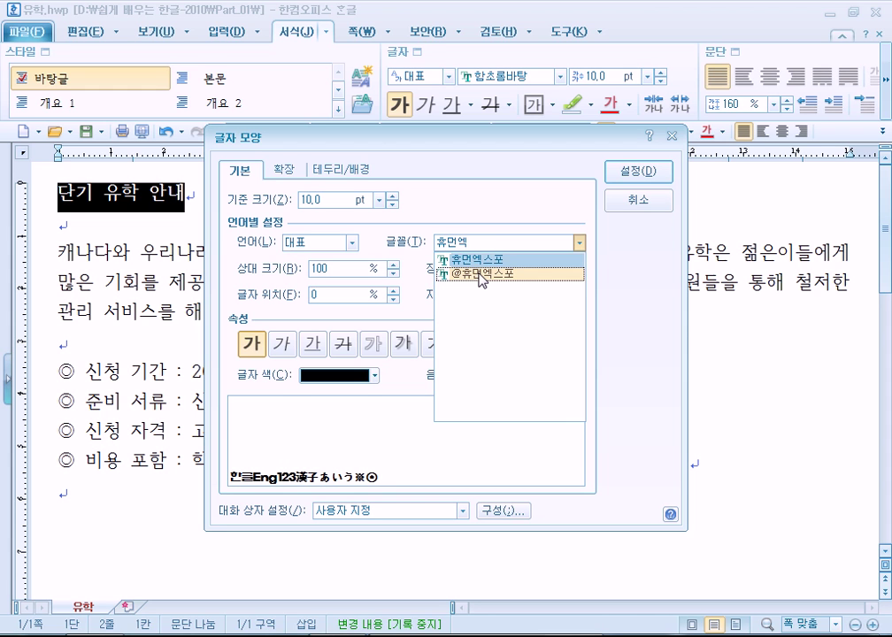
click(580, 242)
click(579, 242)
drag(575, 303, 577, 350)
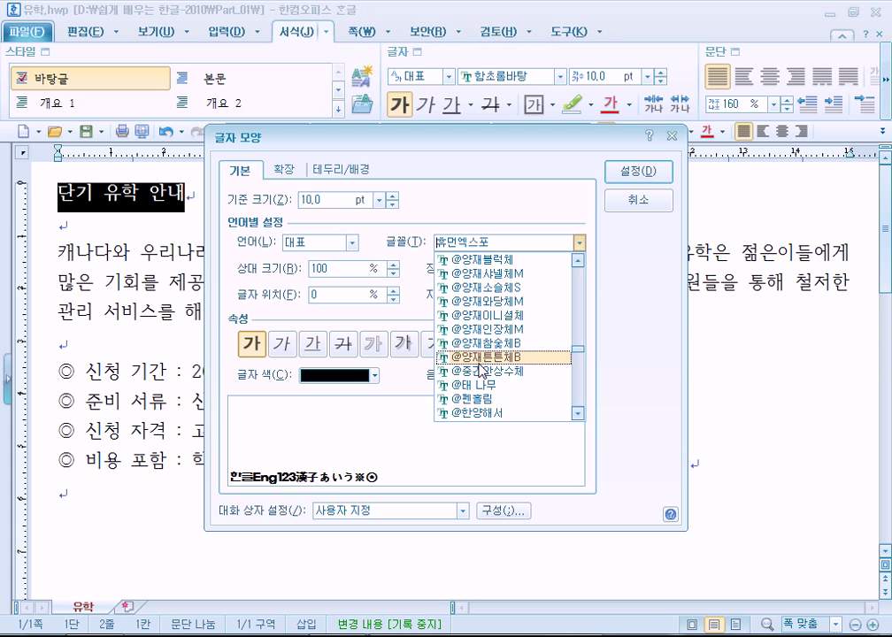
click(480, 355)
click(620, 172)
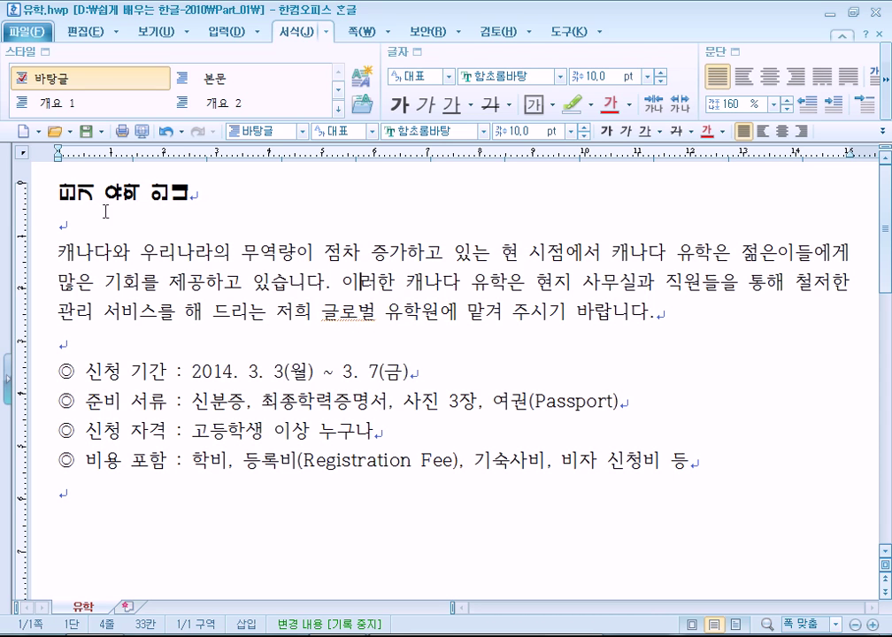
key(ctrl+a)
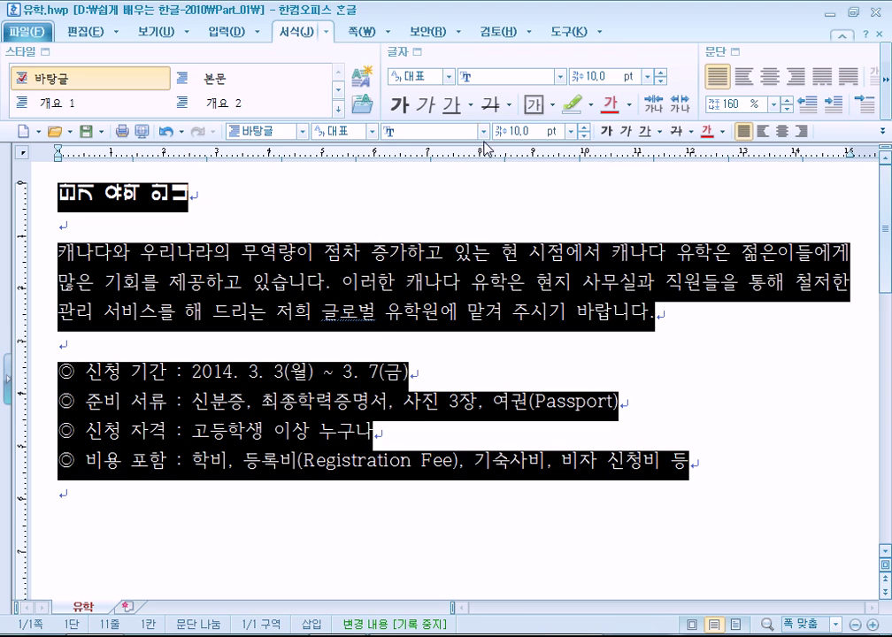
click(482, 131)
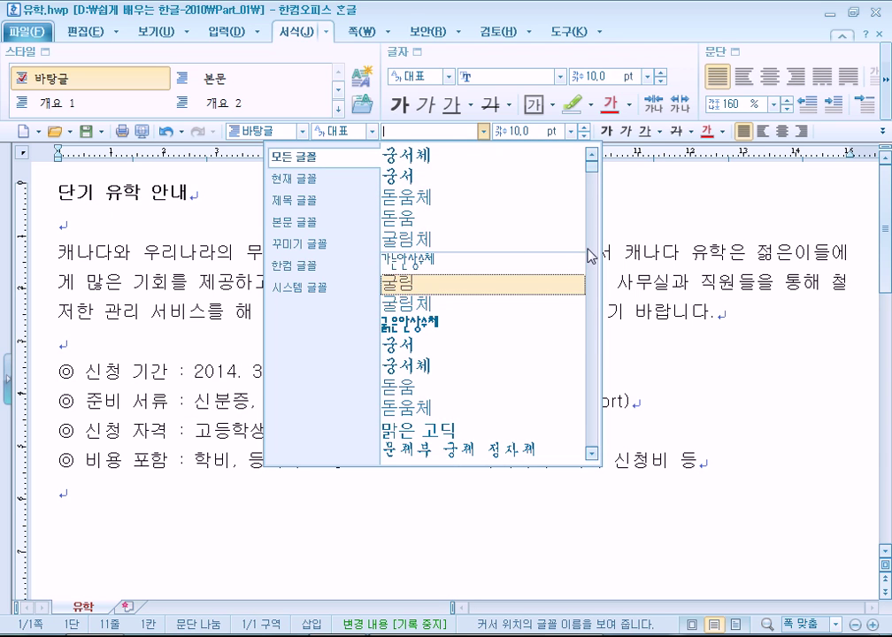
drag(589, 253, 593, 311)
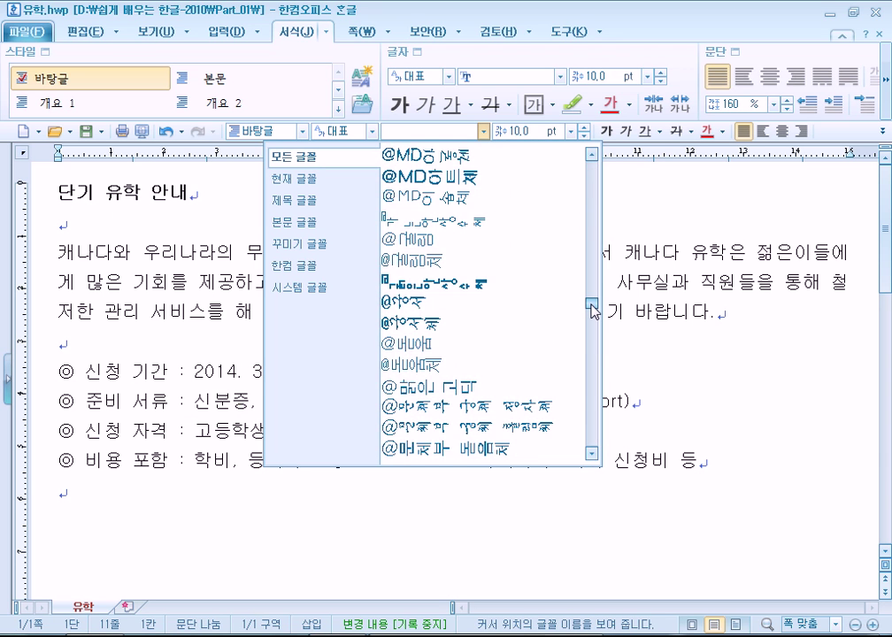
click(510, 346)
click(177, 308)
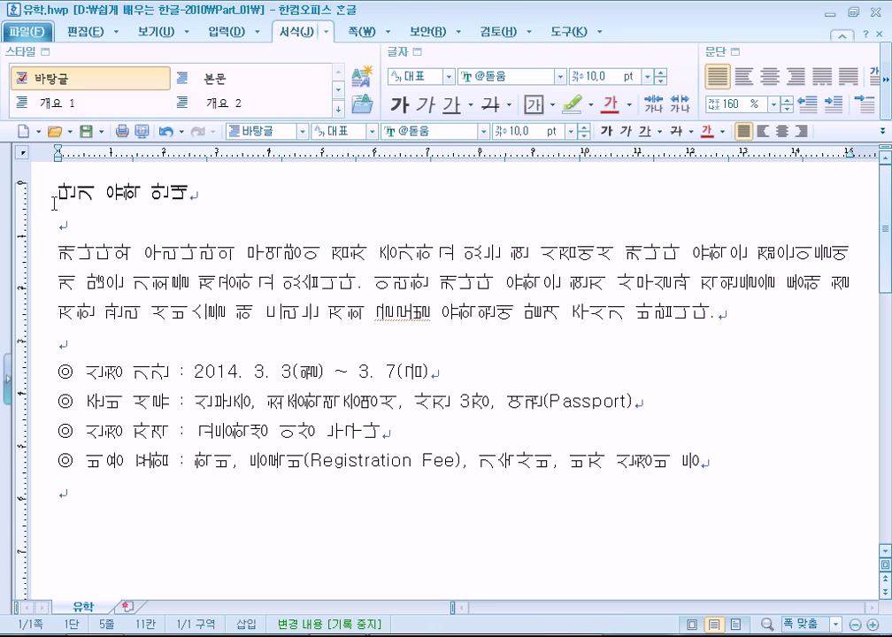
Undo both vertical font changes so all text returns to 함초롬바탕
triple_click(31, 219)
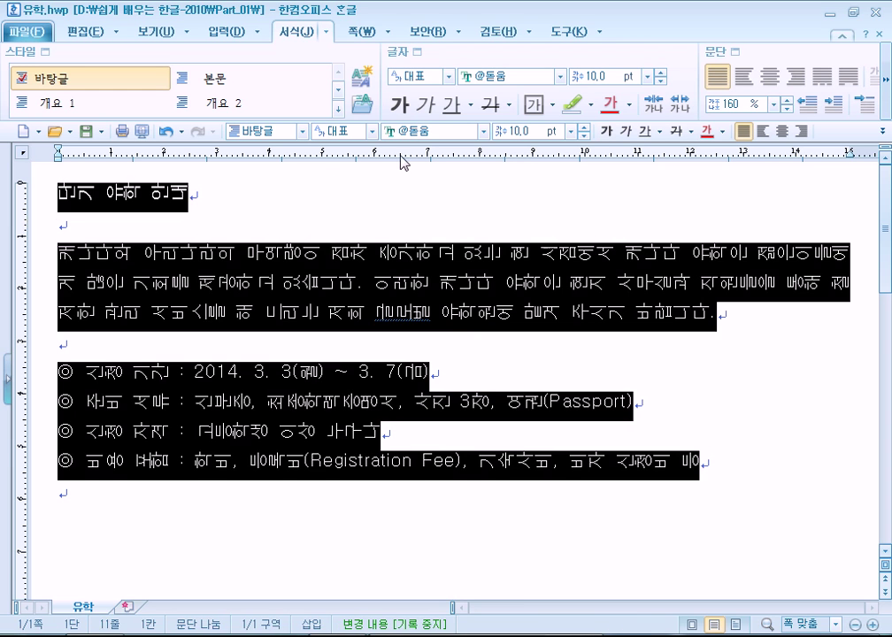
click(484, 131)
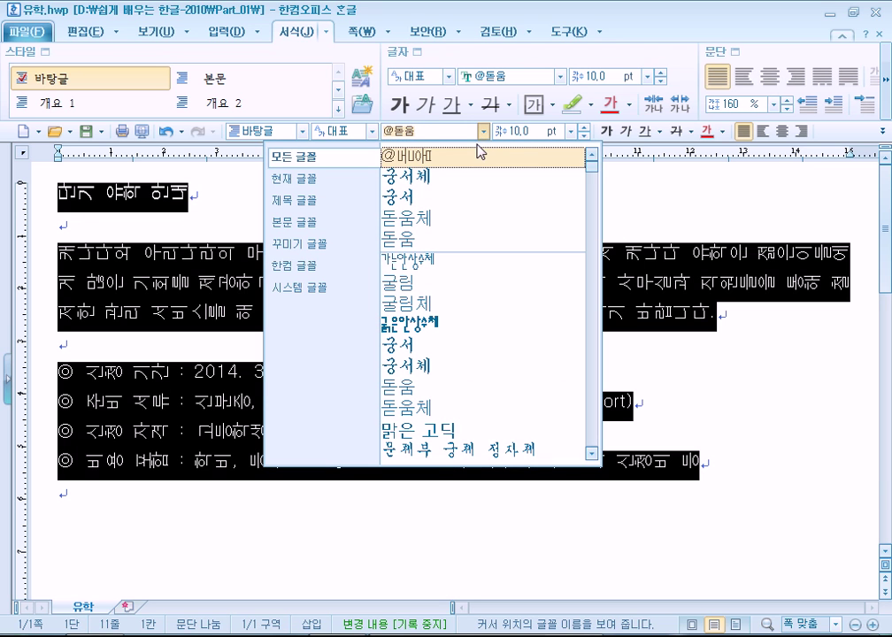
click(224, 226)
key(ctrl+z)
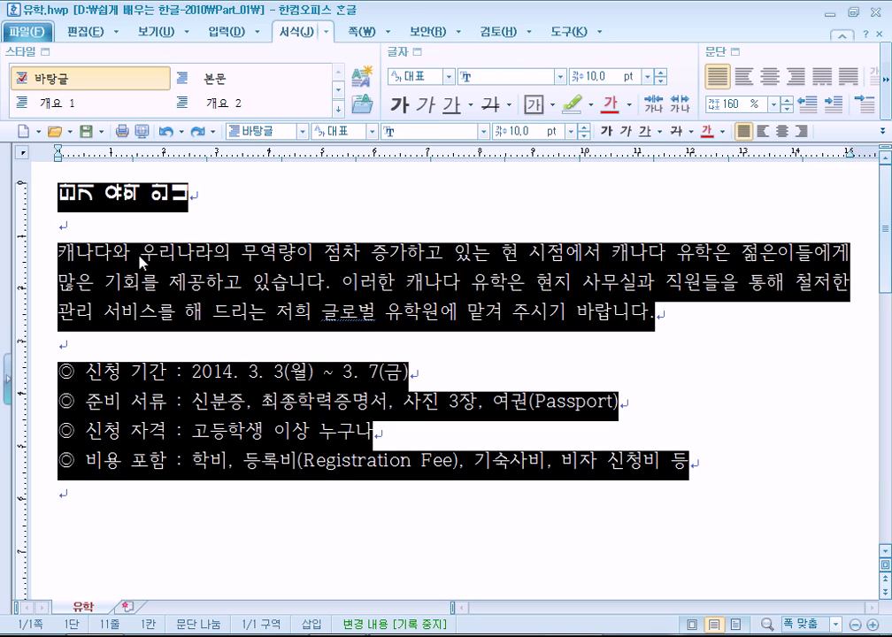
key(ctrl+z)
click(119, 212)
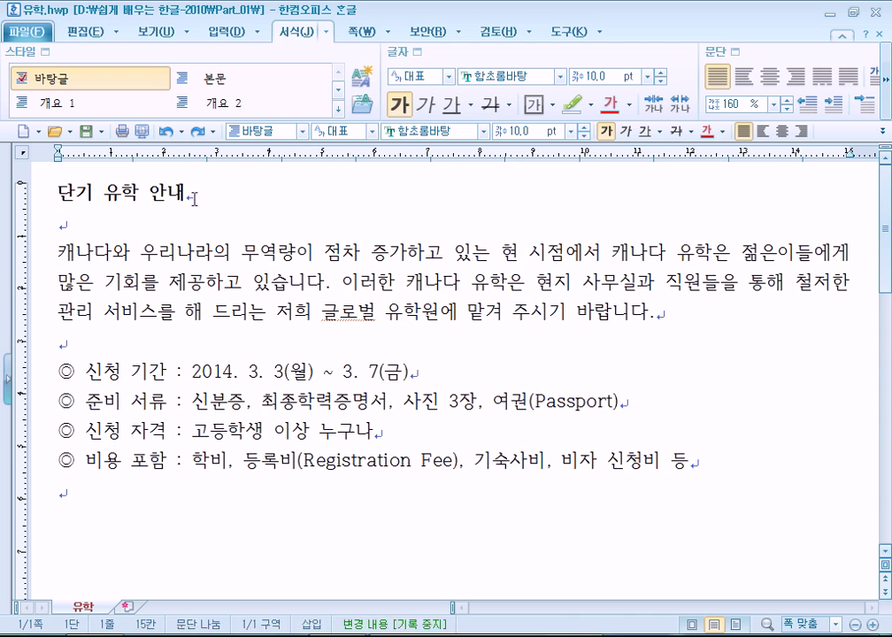
drag(187, 195, 58, 194)
click(484, 133)
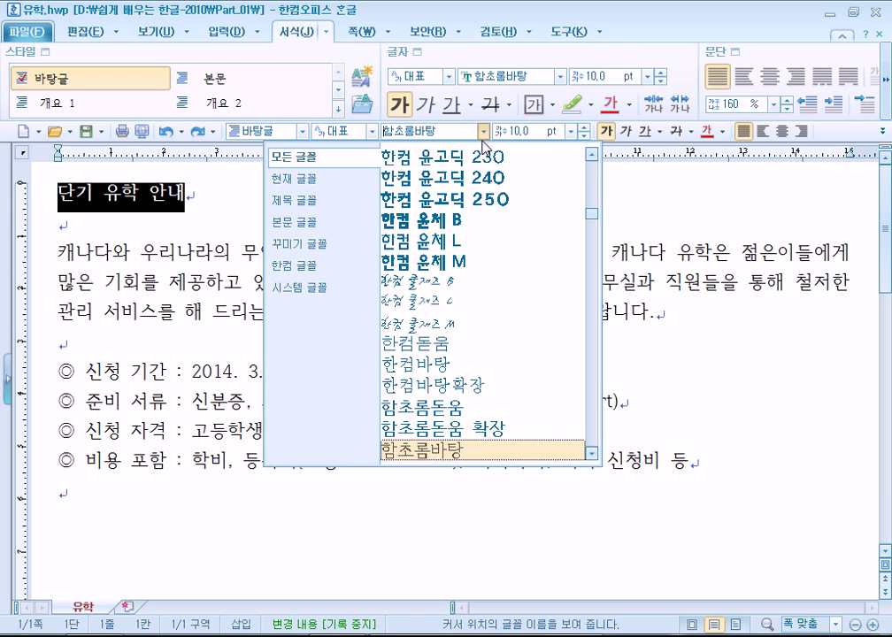
click(404, 55)
click(404, 55)
text(휴머에)
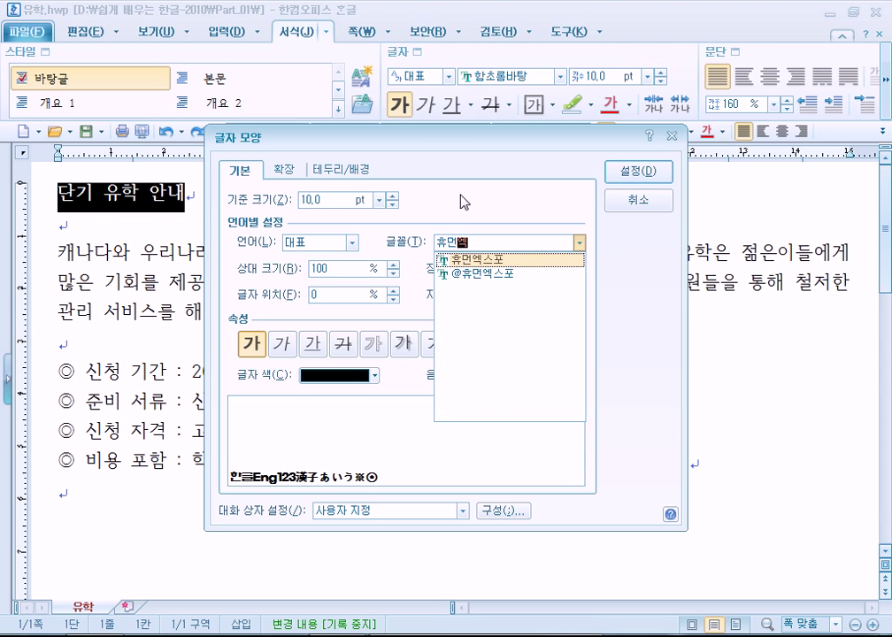
click(506, 273)
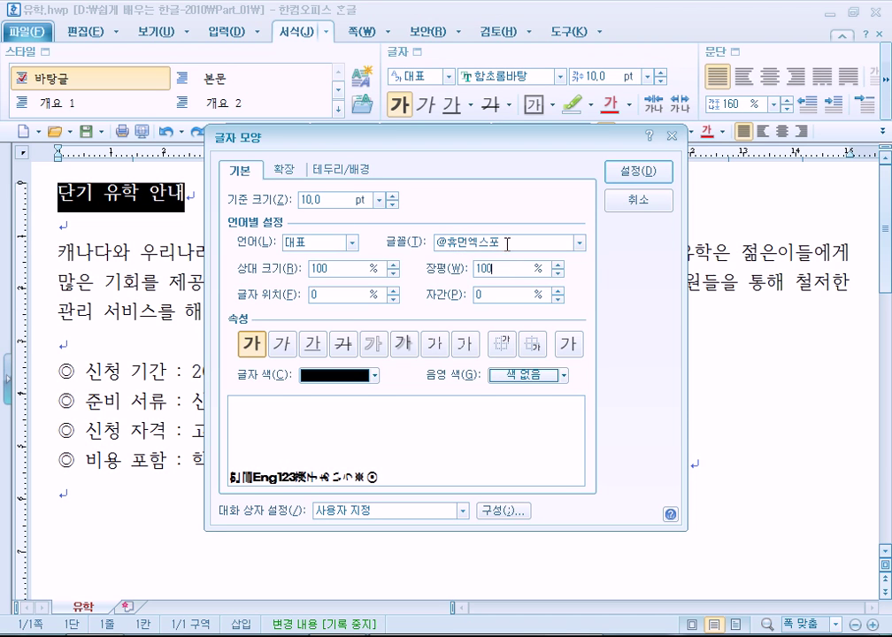
click(448, 240)
key(BackSpace)
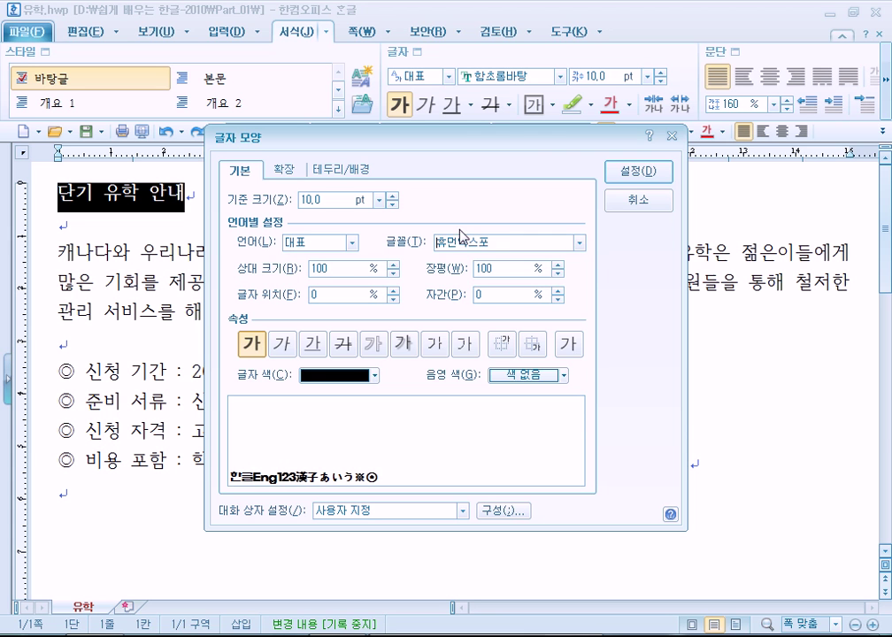
key(Return)
key(Return)
Raise the title's base size to 18 pt and 장평 to 120% in 글자 모양
click(415, 51)
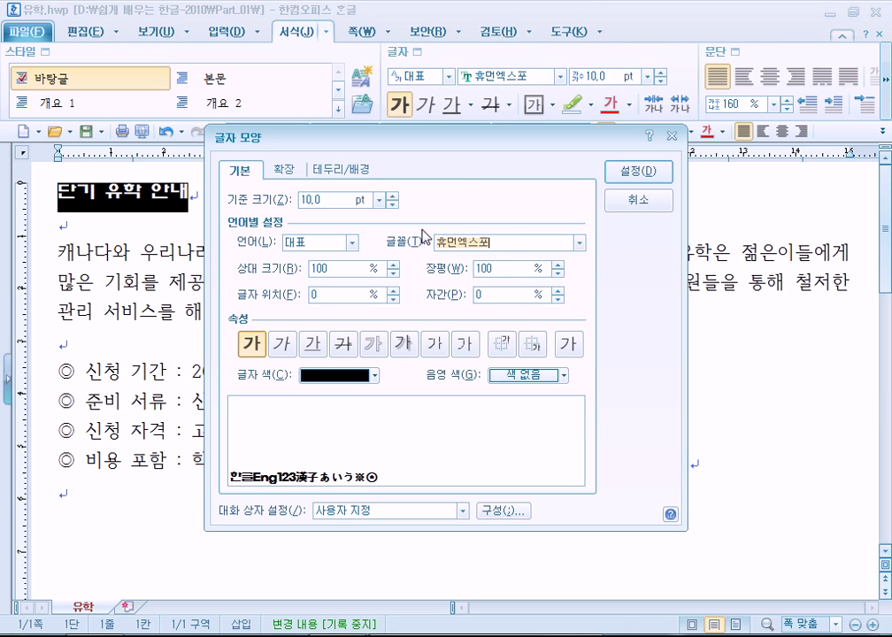
click(393, 196)
click(393, 196)
click(393, 196)
click(392, 196)
click(393, 195)
click(393, 195)
click(393, 196)
click(392, 196)
click(498, 243)
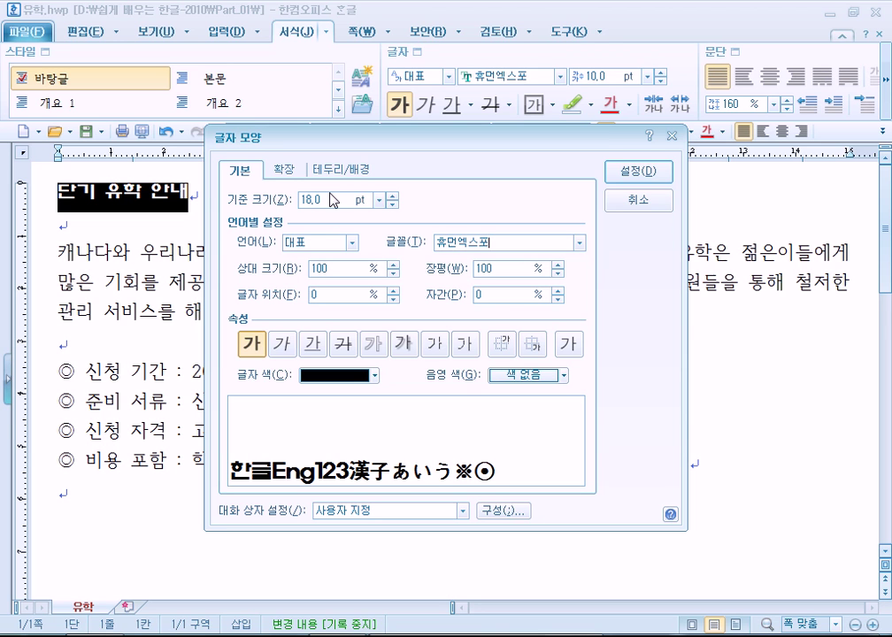
click(559, 267)
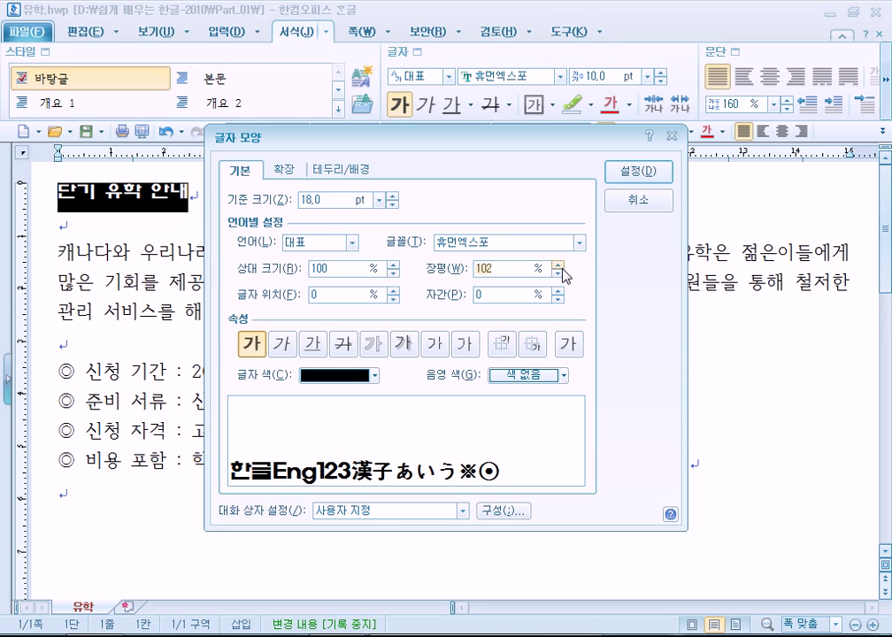
click(559, 266)
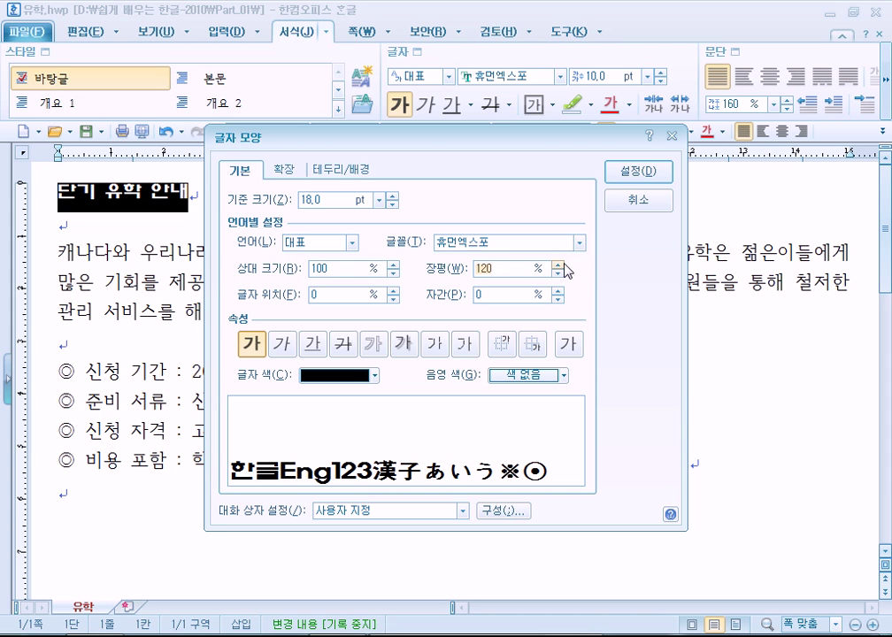
click(643, 183)
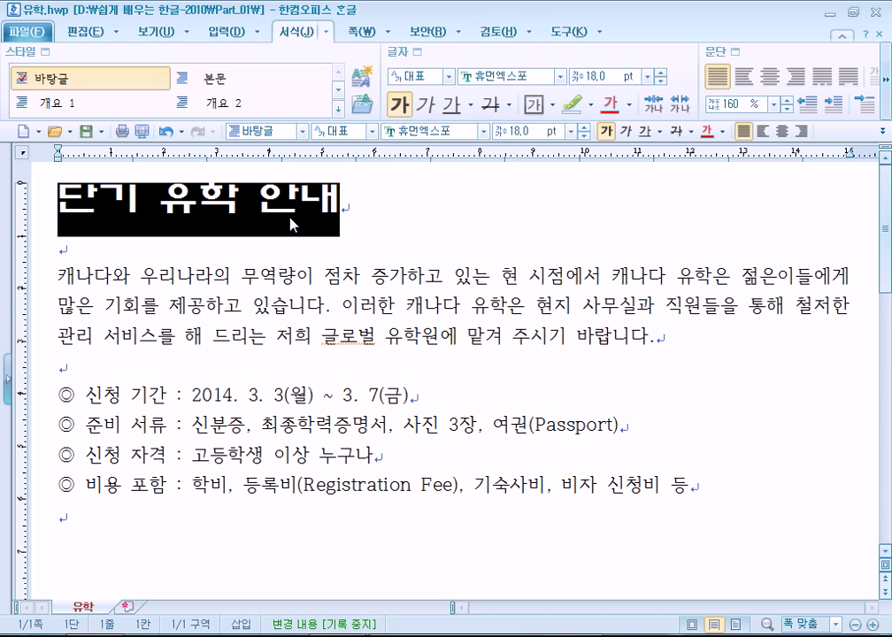
click(408, 51)
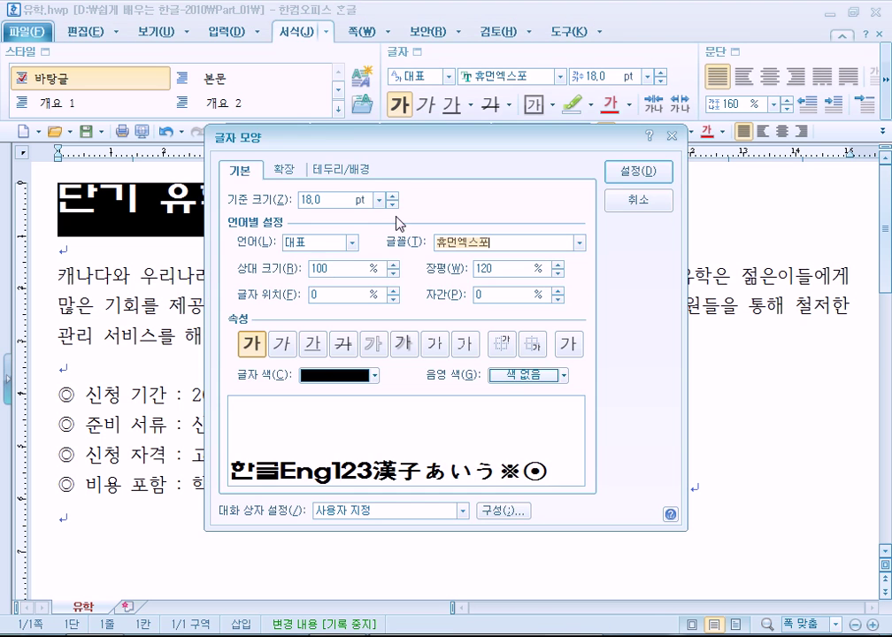
drag(368, 143, 508, 113)
click(468, 170)
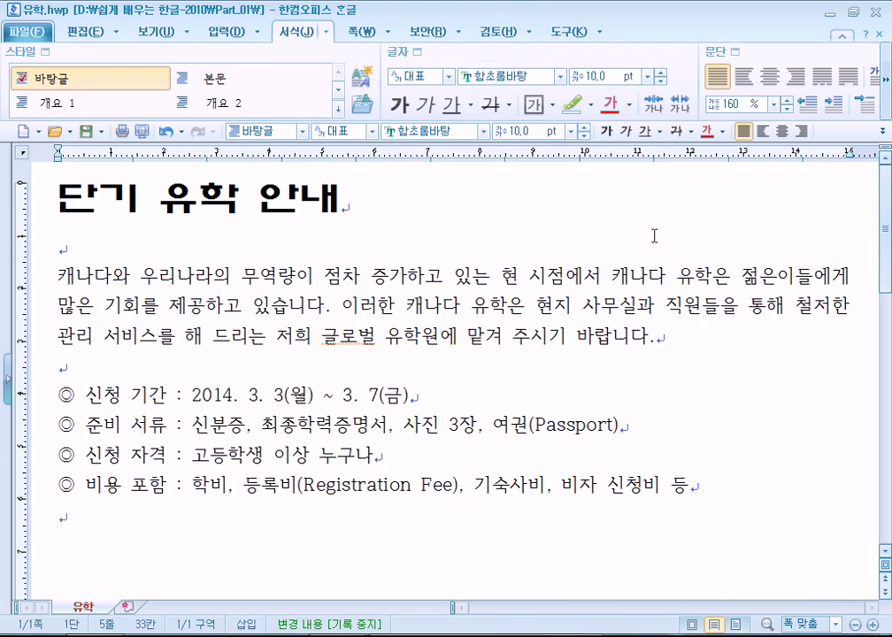
click(483, 131)
scroll(594, 232, down, 10)
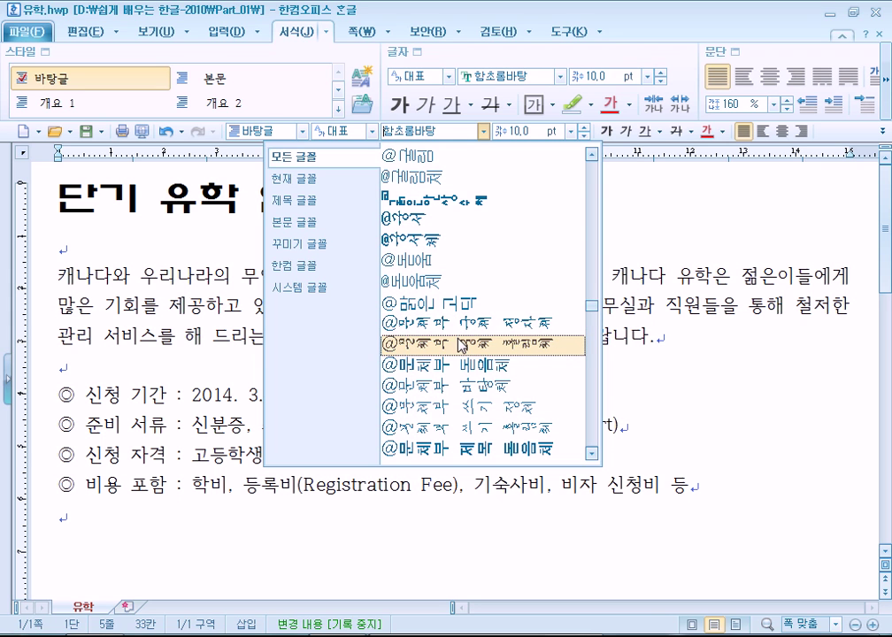
click(163, 337)
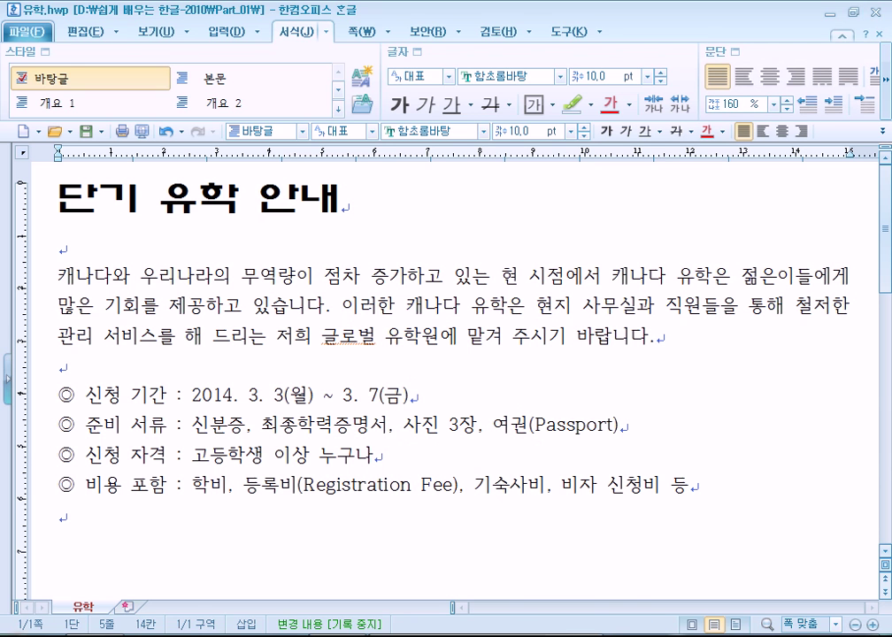
key(super)
Launch 한컴 기본 설정 from the 한컴오피스 2010 SE+ Start menu folder and dismiss the still-running warning
click(31, 573)
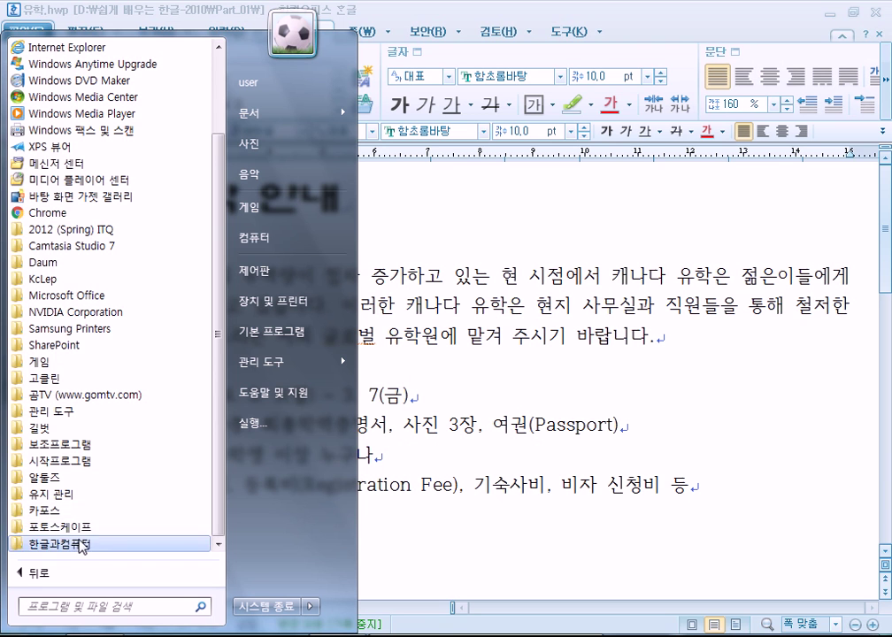
click(81, 544)
click(124, 550)
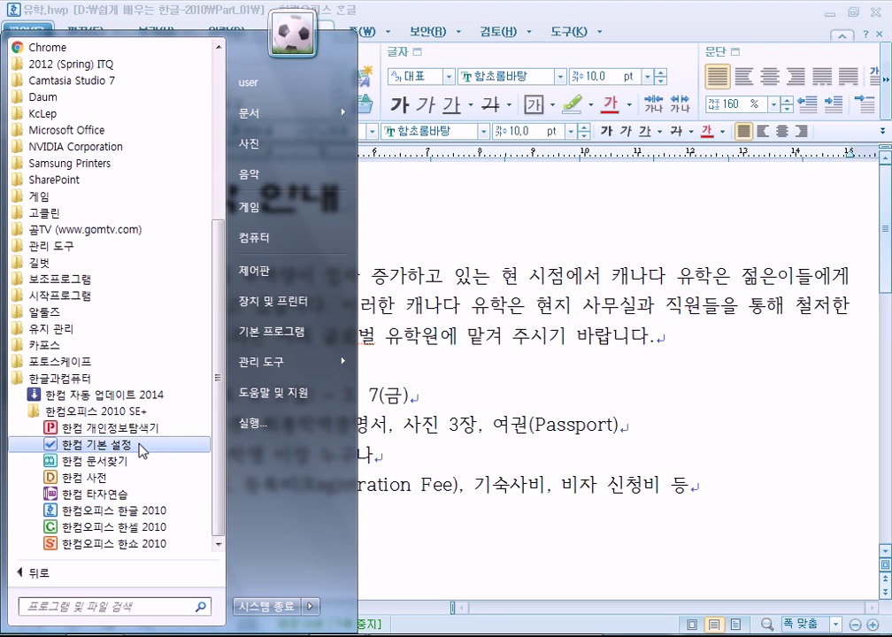
click(141, 449)
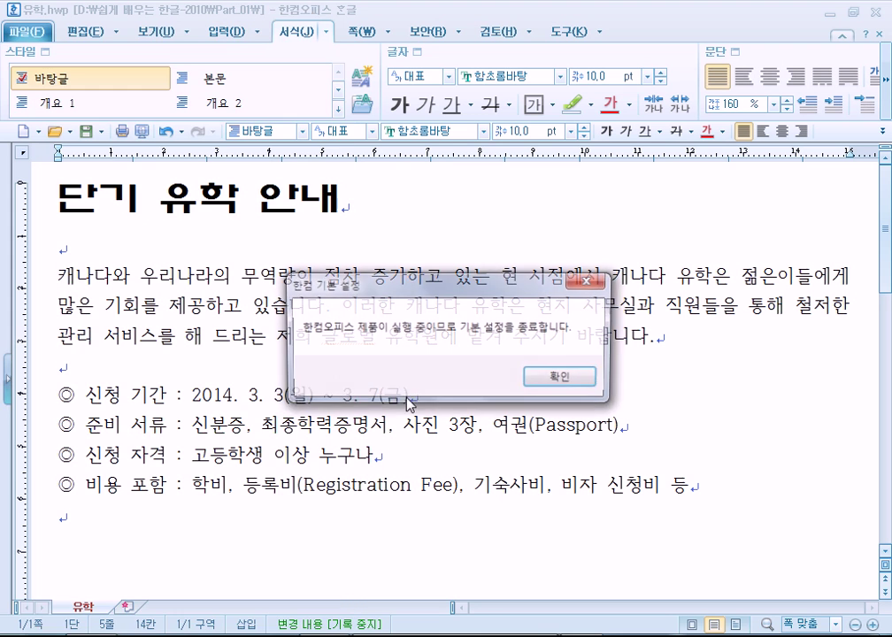
click(564, 381)
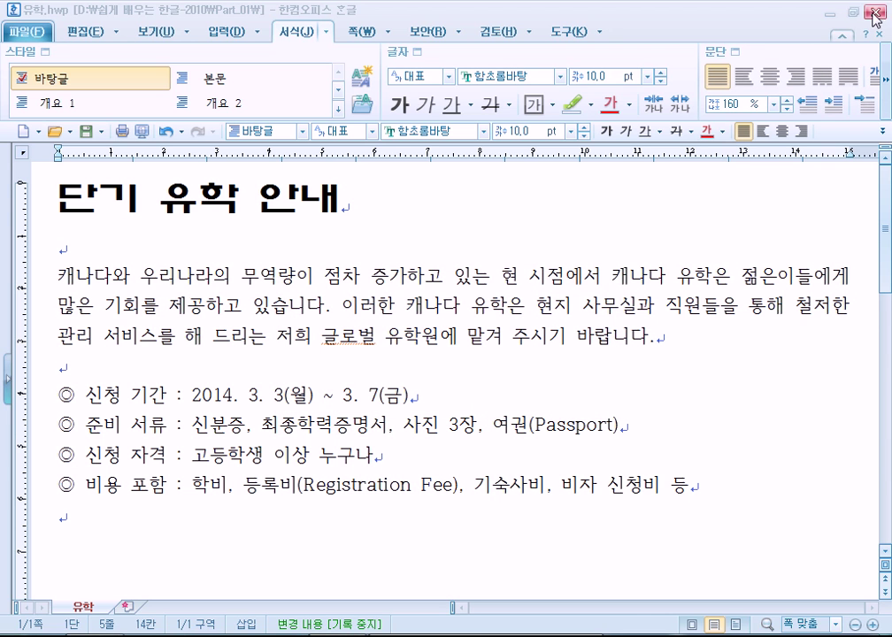
Close 유학.hwp with saving, close 응원.hwp, and discard the blank document
click(874, 12)
click(347, 350)
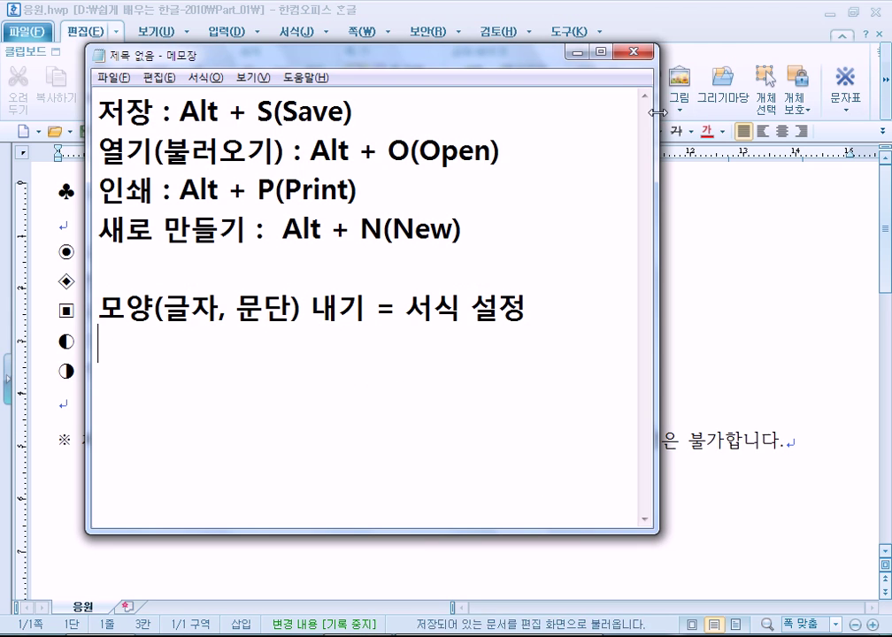
click(879, 13)
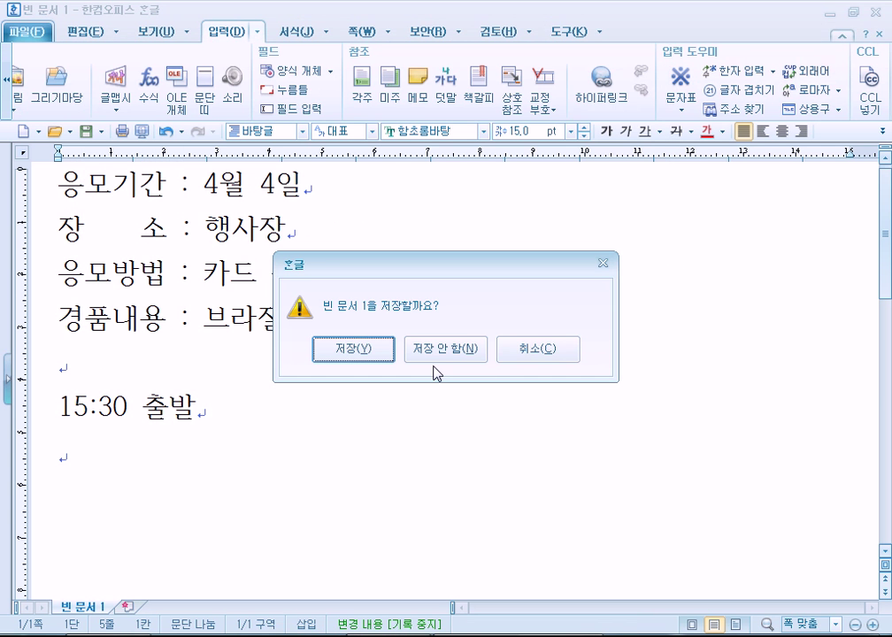
click(435, 352)
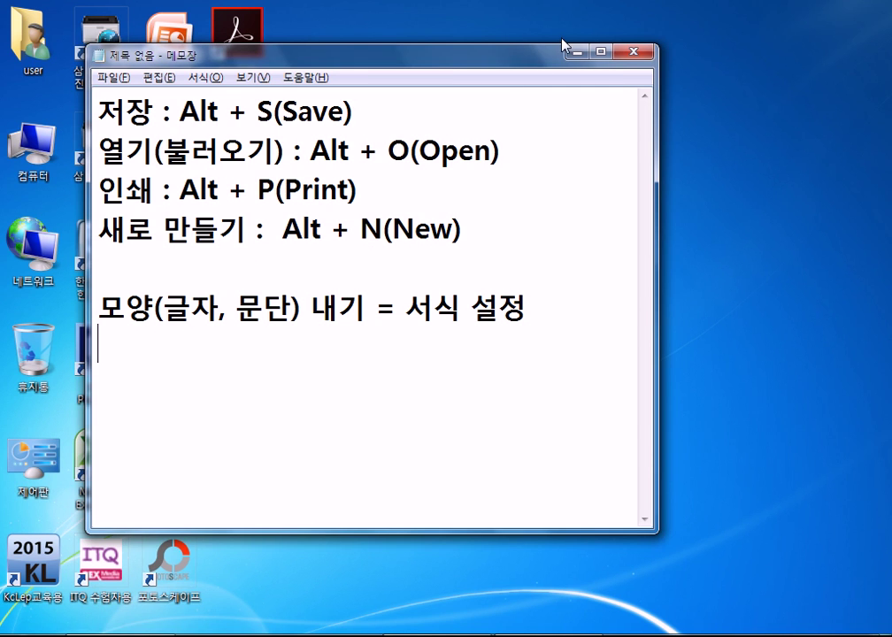
Minimize Notepad, relaunch 한컴 기본 설정, and dismiss the Hancom-still-running warning
click(579, 51)
click(17, 633)
click(97, 571)
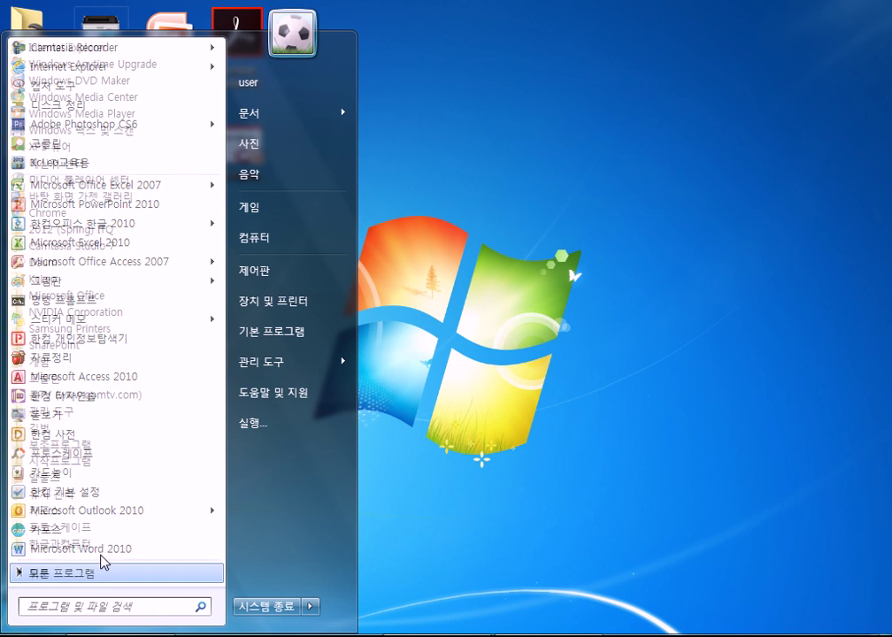
click(113, 540)
click(113, 541)
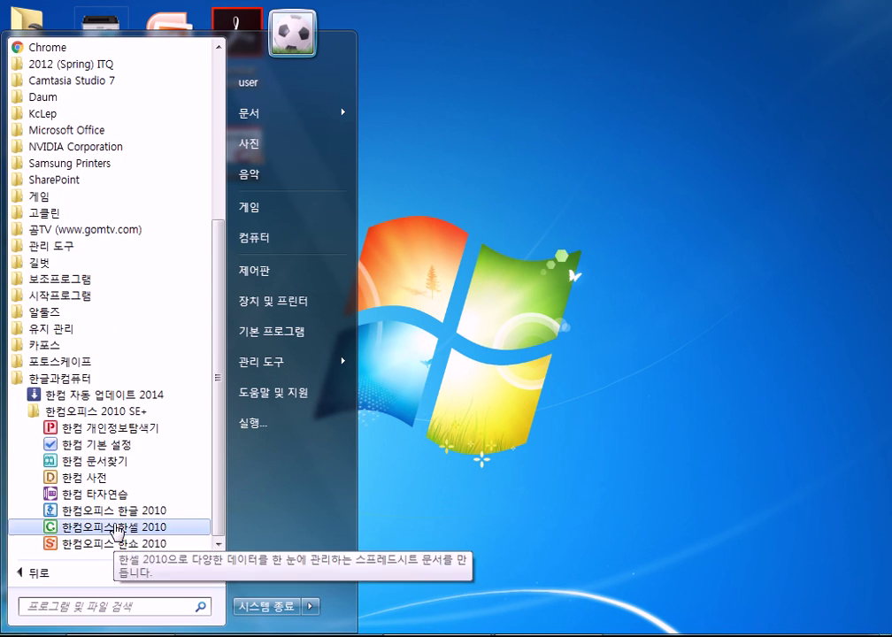
click(168, 446)
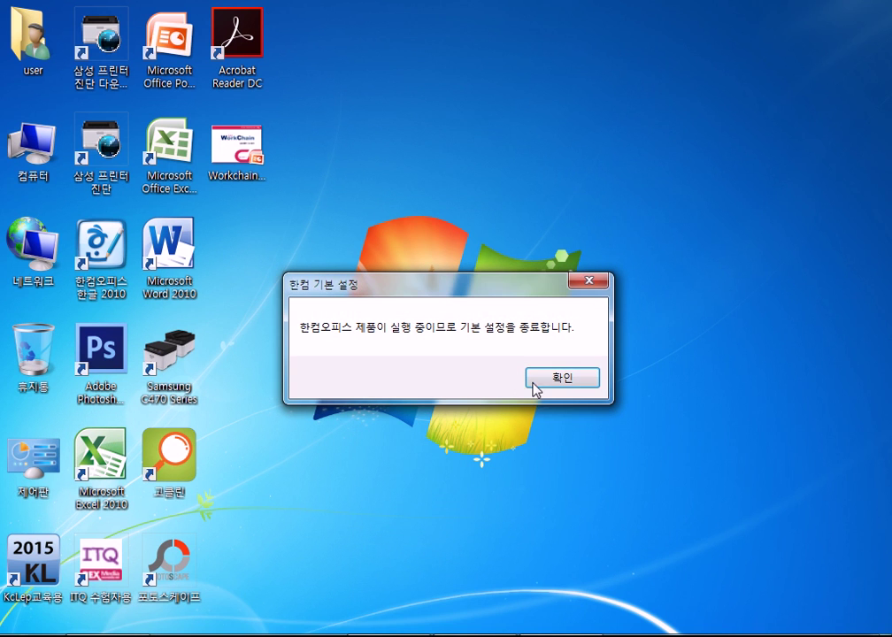
click(534, 383)
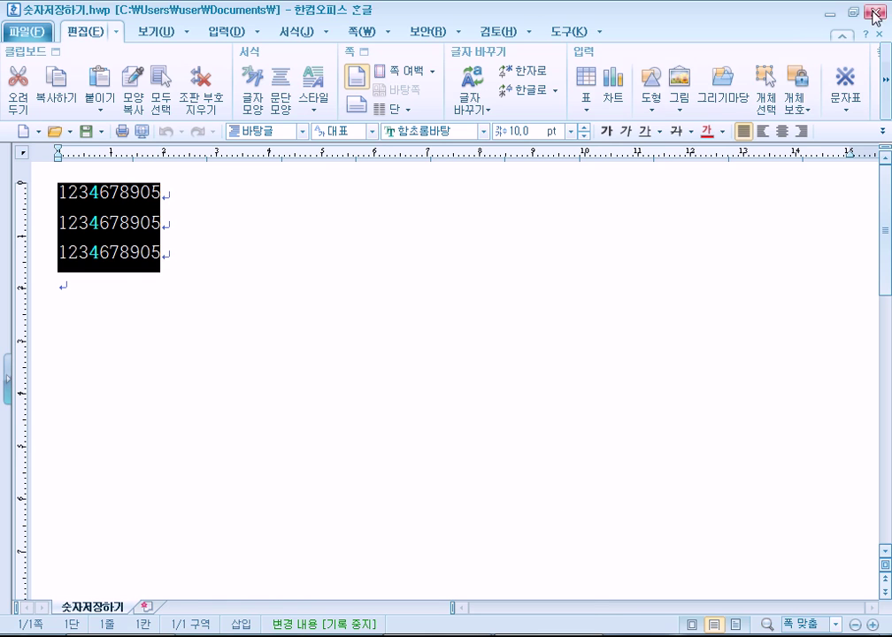
Close the 숫자저장하기.hwp window and expand 한글과컴퓨터 > 한컴오피스 2010 SE+ in the Start menu
click(876, 12)
key(super)
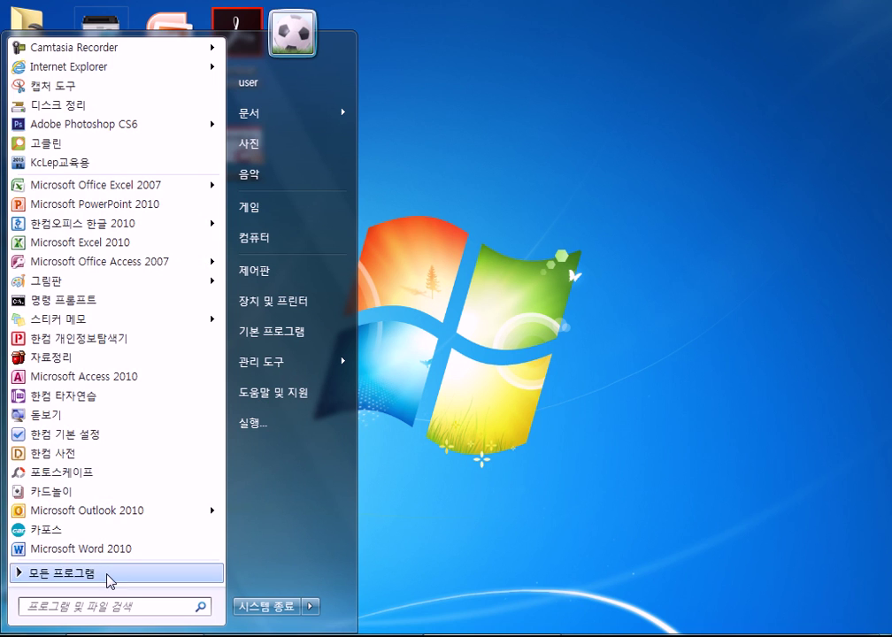
click(108, 575)
click(105, 541)
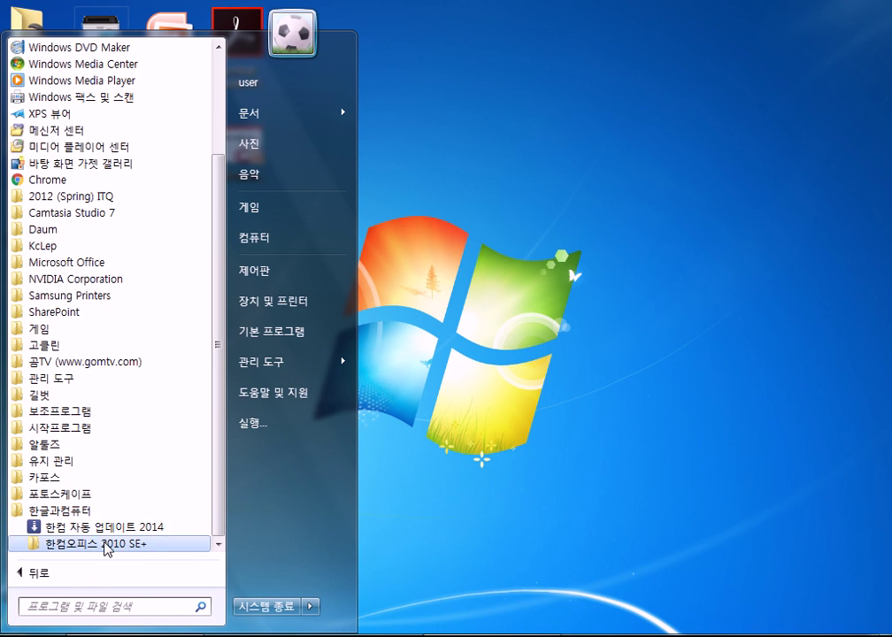
click(103, 544)
In 한컴 기본 설정's custom settings, uncheck 세로형 트루타입 폰트 사용 on the 한글 page
click(102, 454)
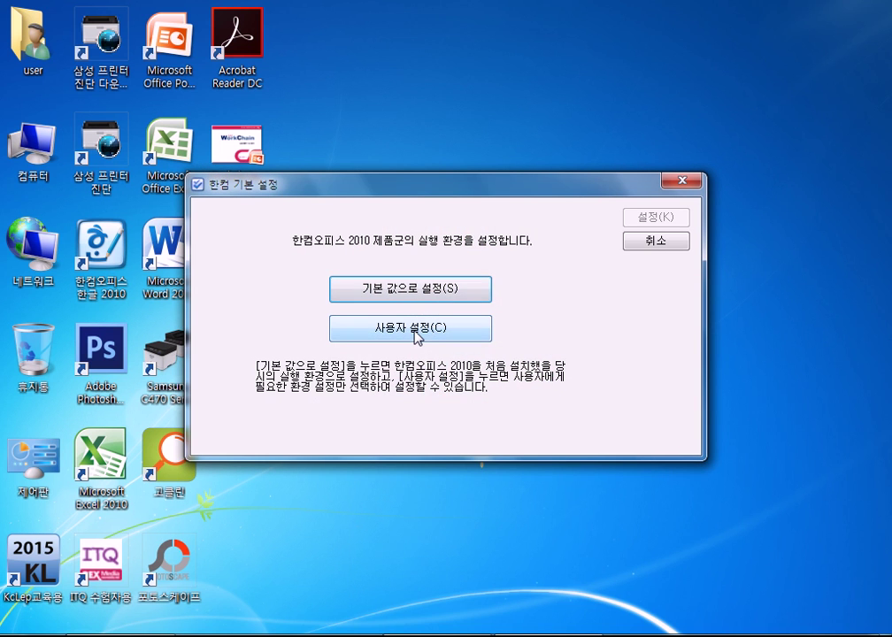
click(416, 329)
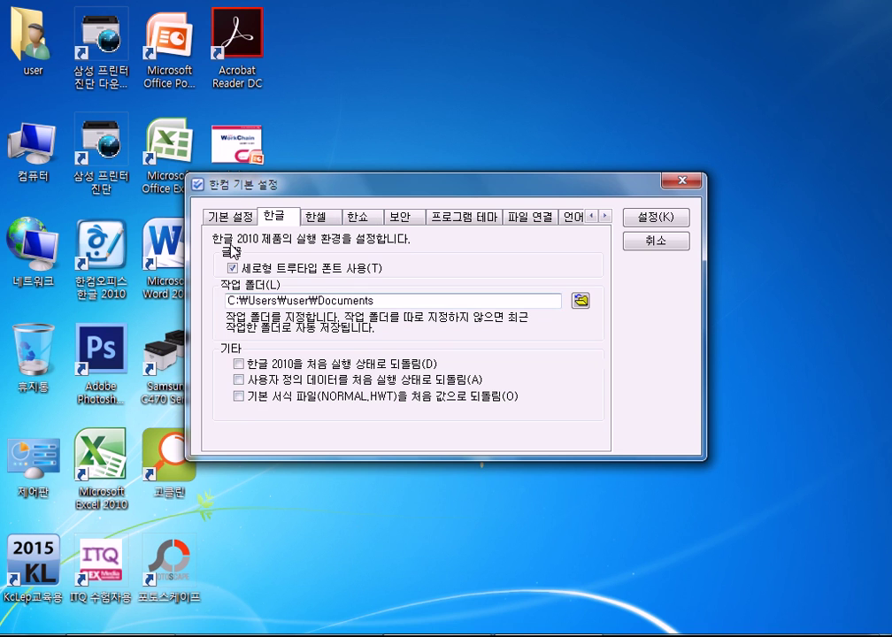
click(247, 217)
click(277, 216)
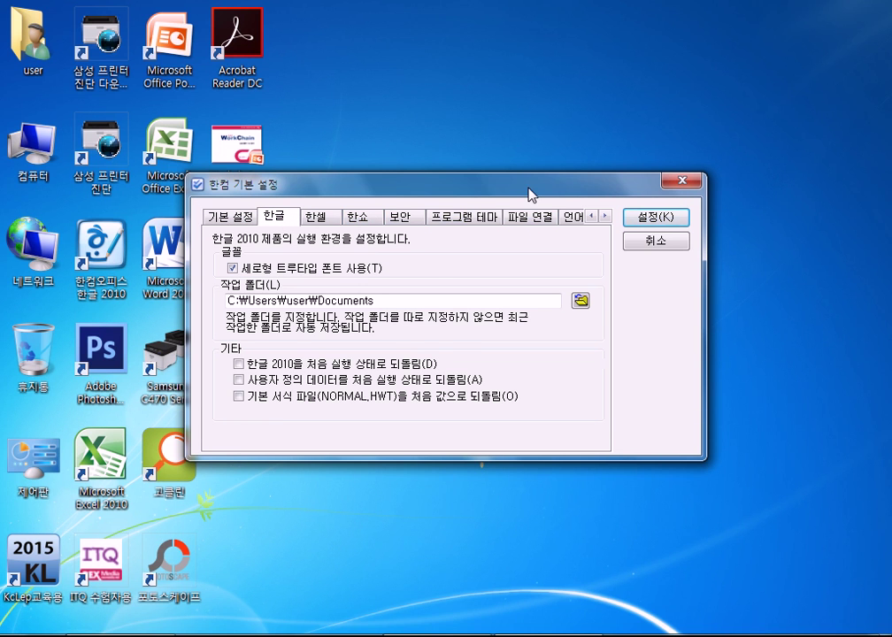
drag(529, 190, 567, 94)
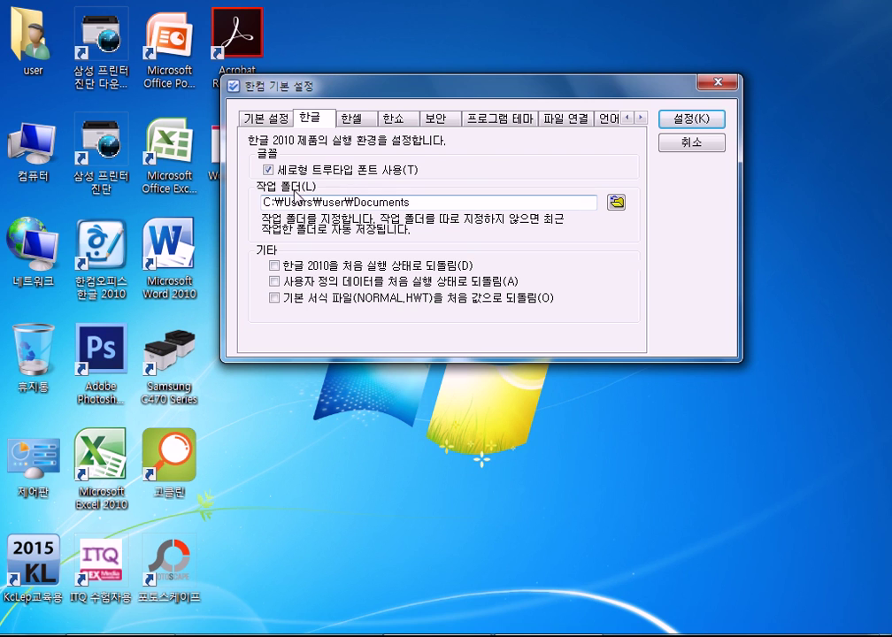
click(267, 169)
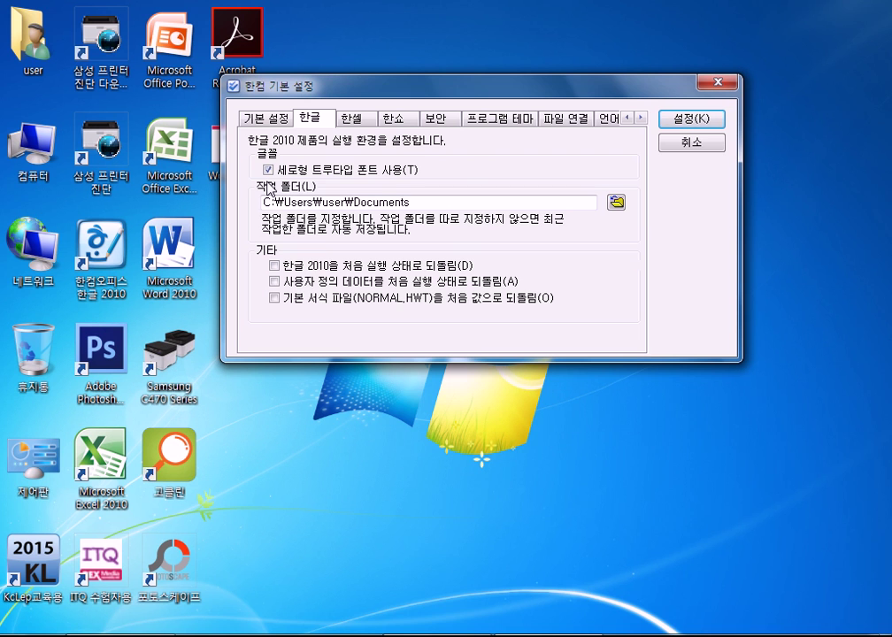
Glance at the Hancell page, close the settings window, and select the Hangul 2010 desktop shortcut
click(360, 116)
click(309, 117)
click(699, 145)
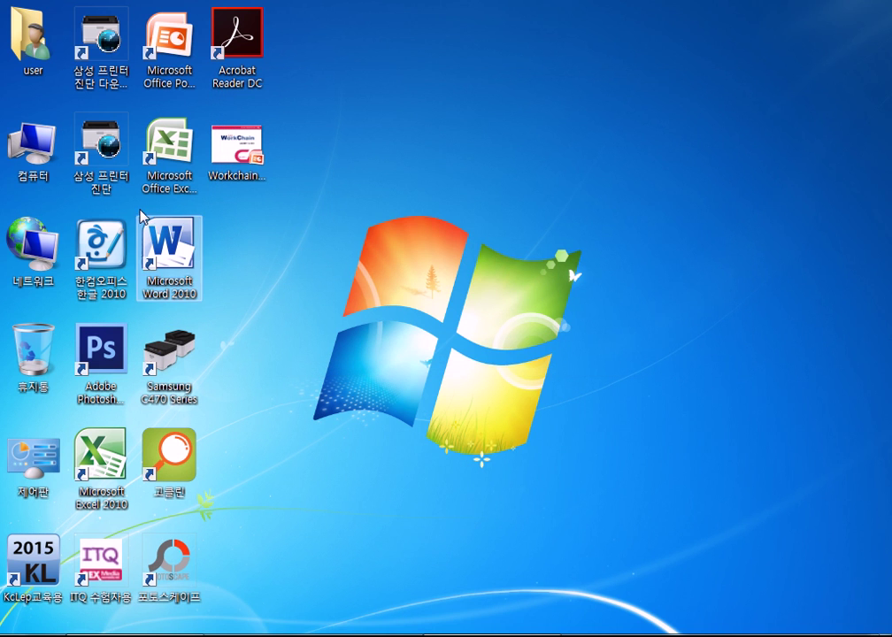
click(102, 238)
Reopen 유학.hwp from recent files and view the title's 글자 모양: 18 pt 휴먼엑스포, 120% width
double_click(102, 245)
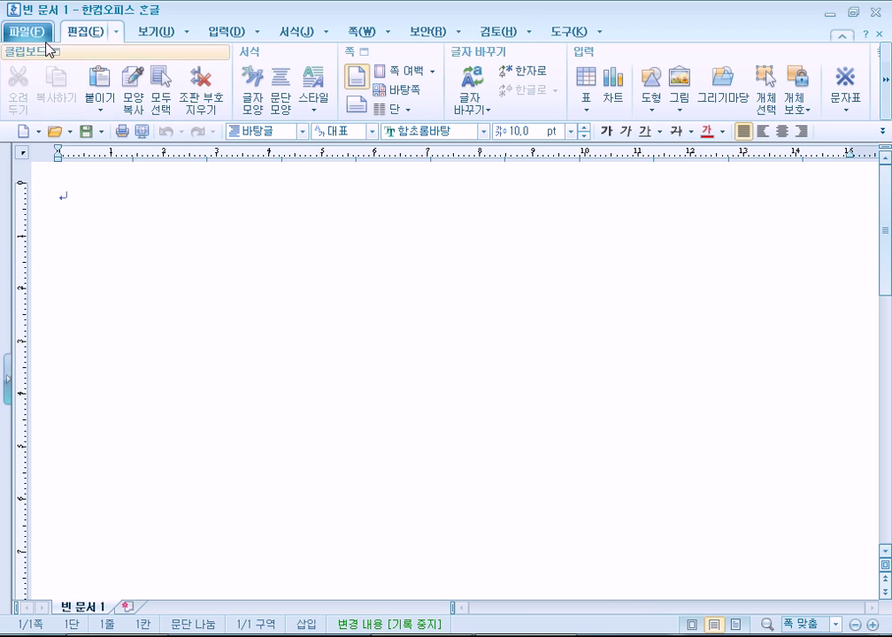
click(40, 33)
click(173, 370)
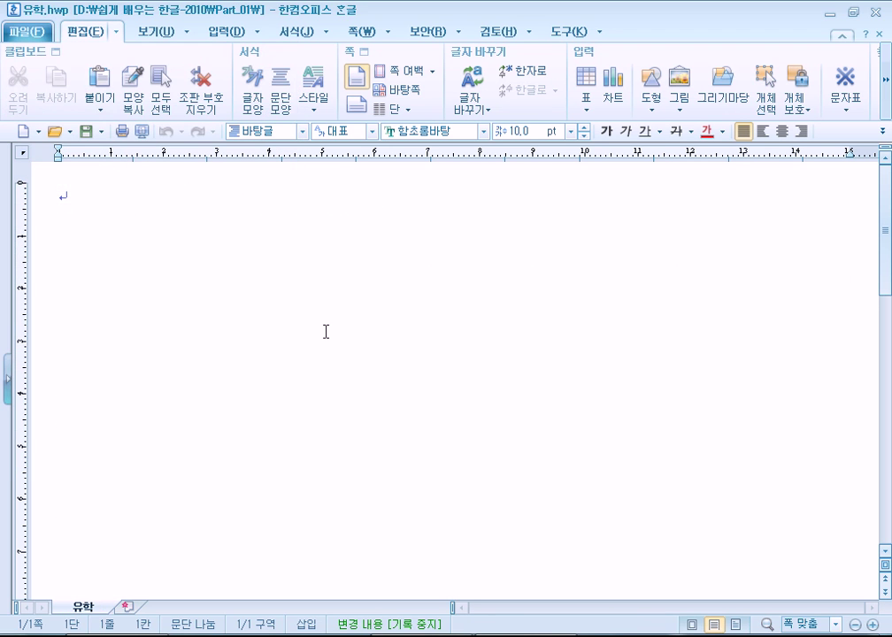
drag(57, 202, 353, 197)
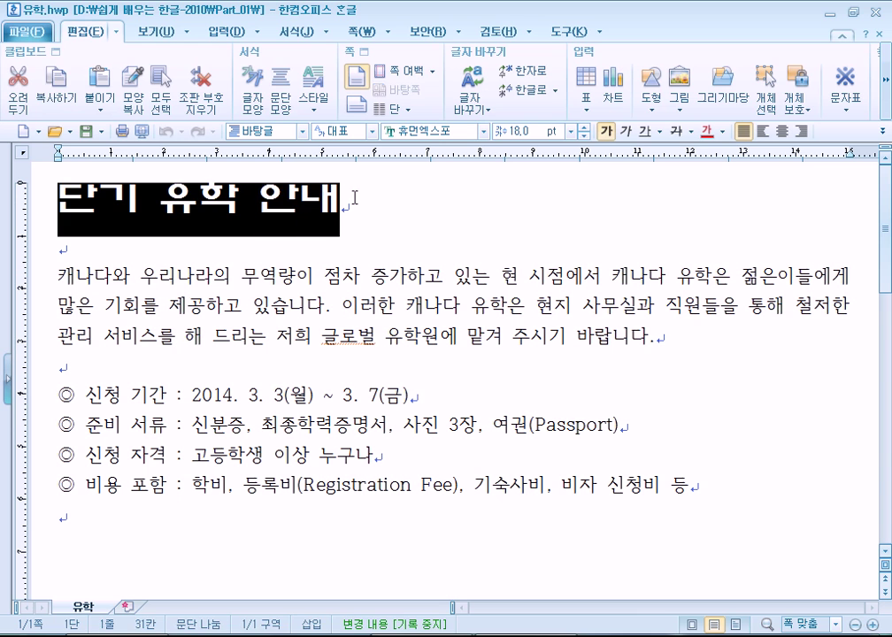
click(297, 32)
click(403, 53)
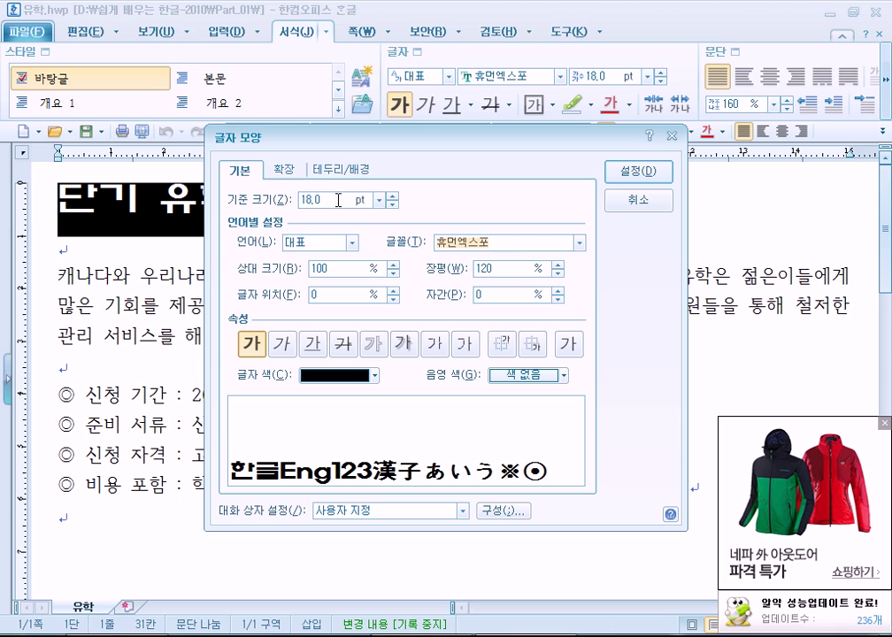
click(885, 428)
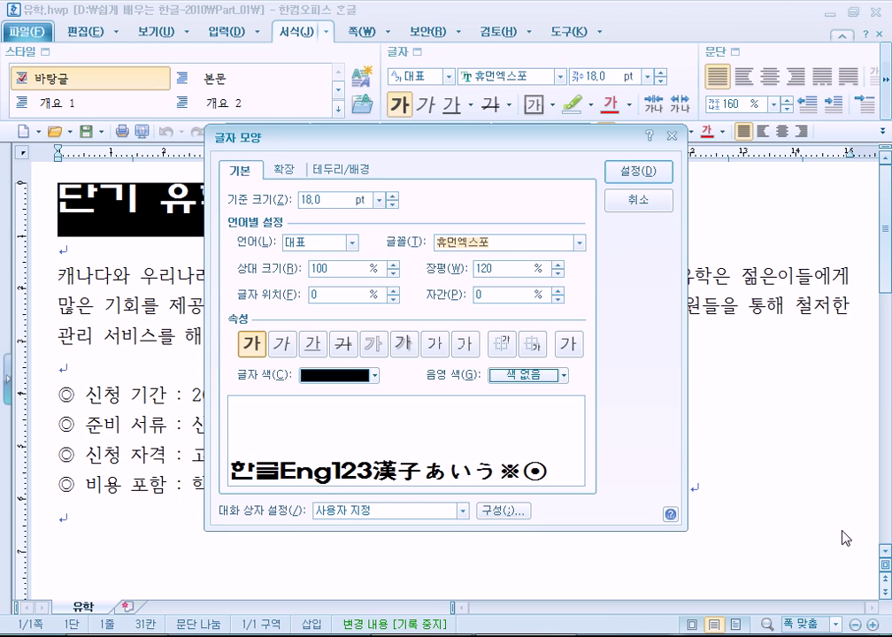